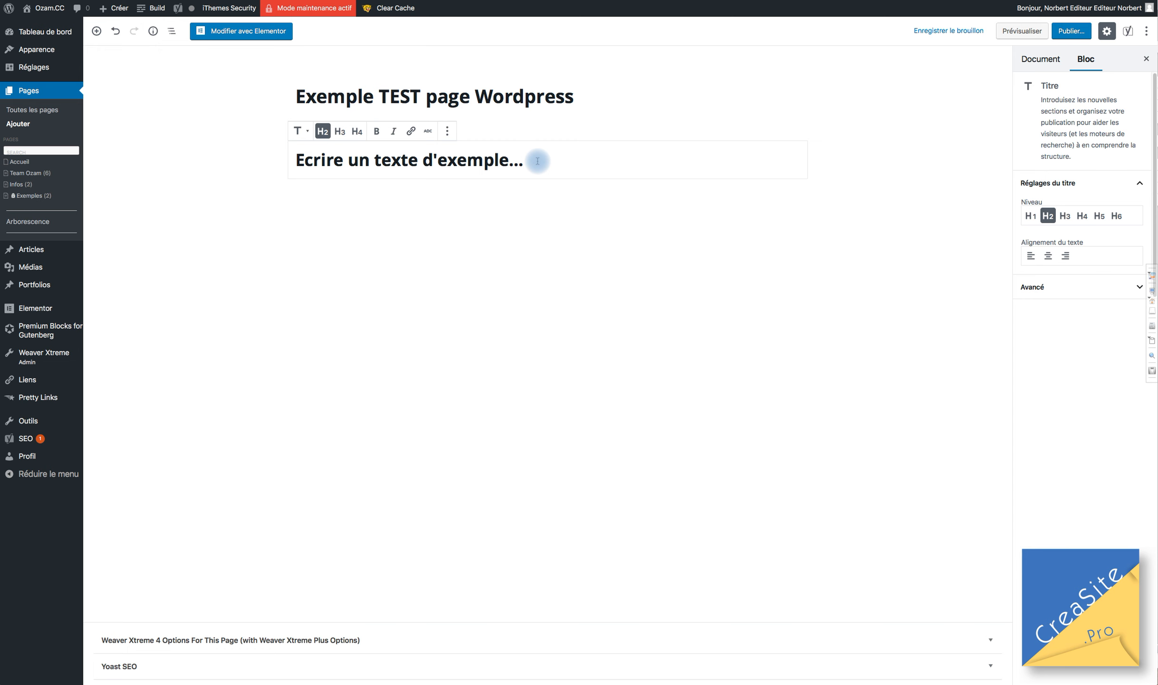
Add an H3 heading reading 'Soustitre Titre 3' below the H2 heading.
key(Return)
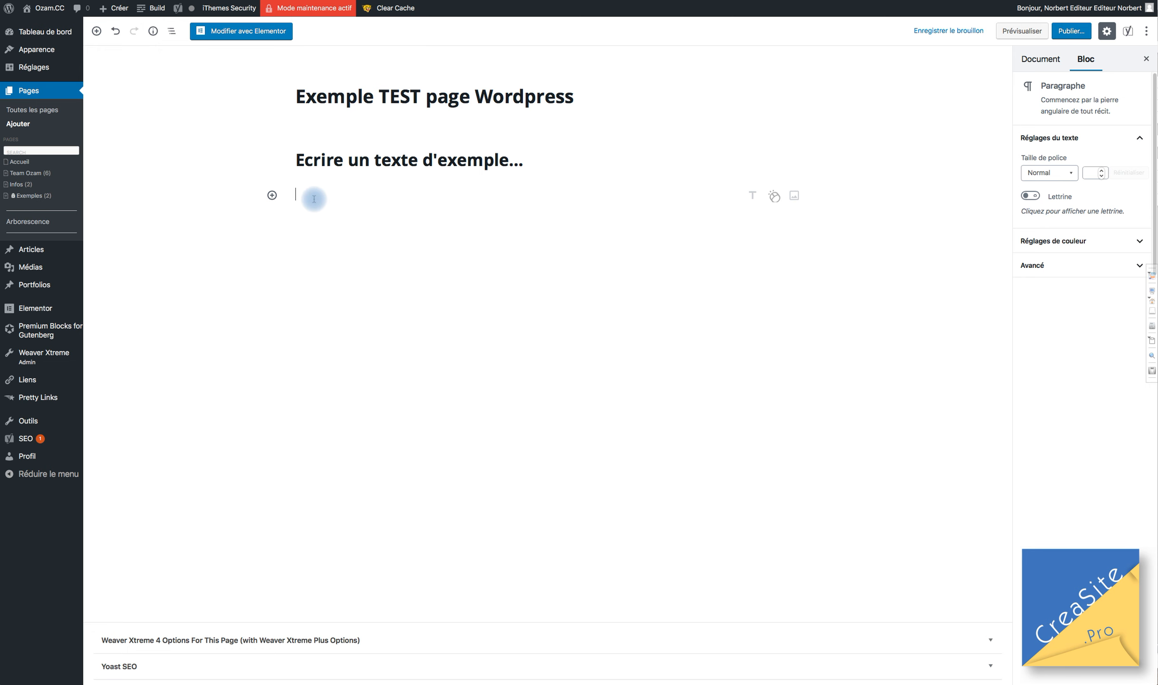
text(Tes)
key(BackSpace)
key(BackSpace)
text(Soustitre)
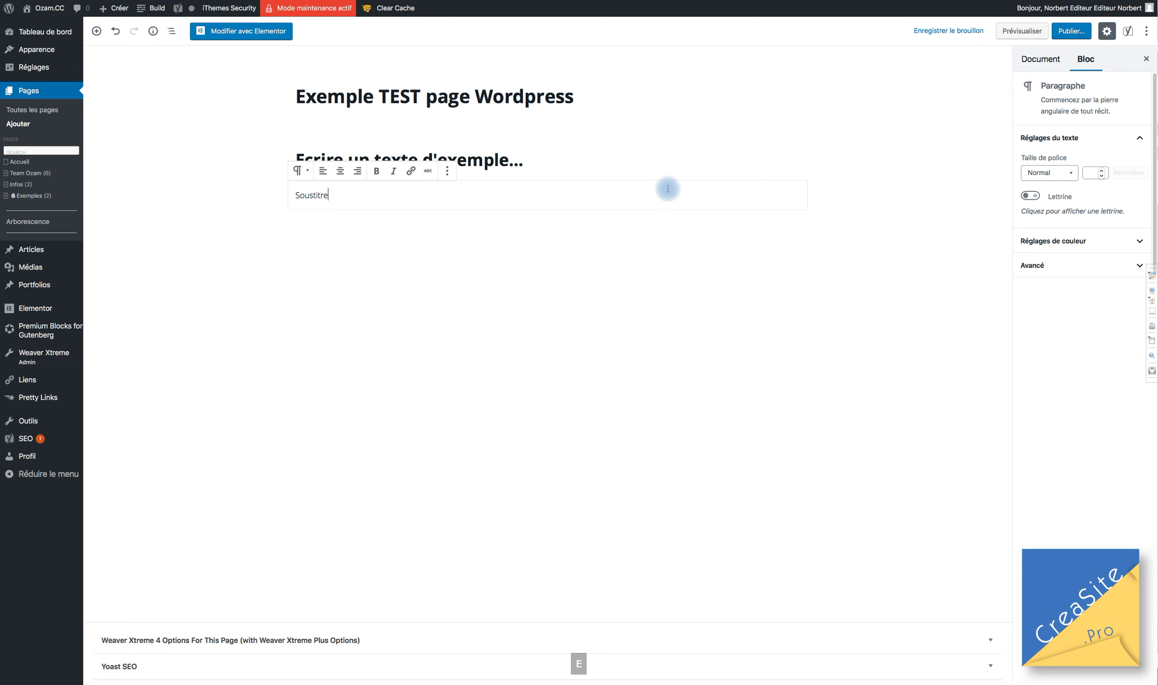
click(309, 174)
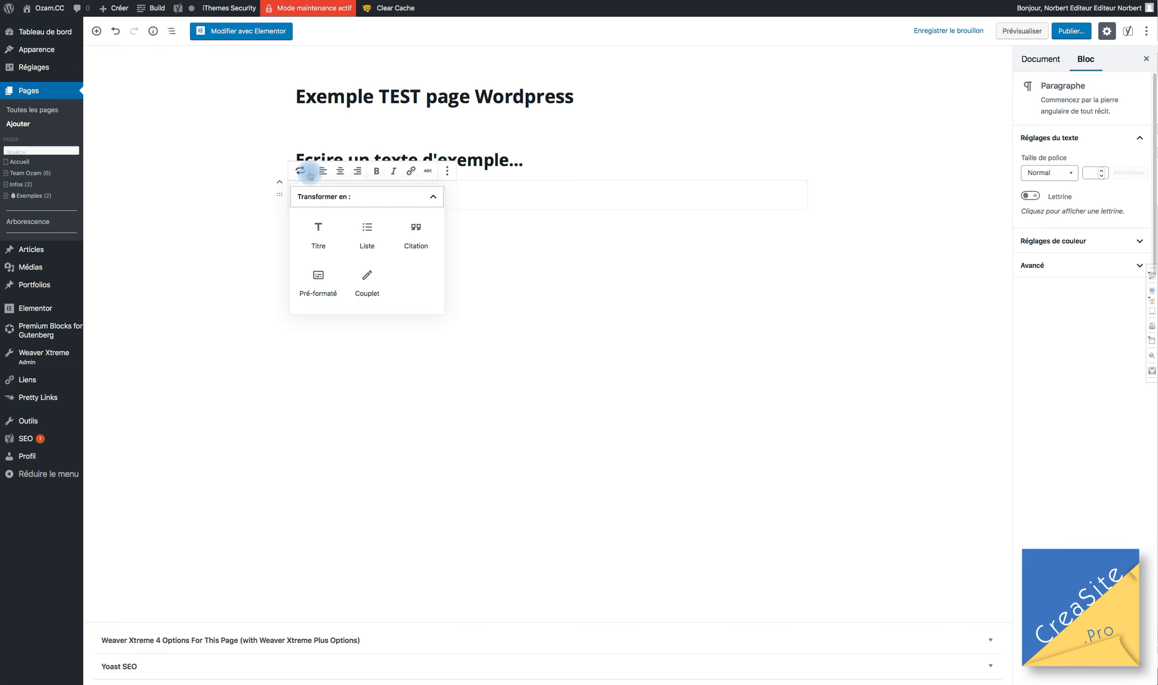
click(317, 226)
click(339, 172)
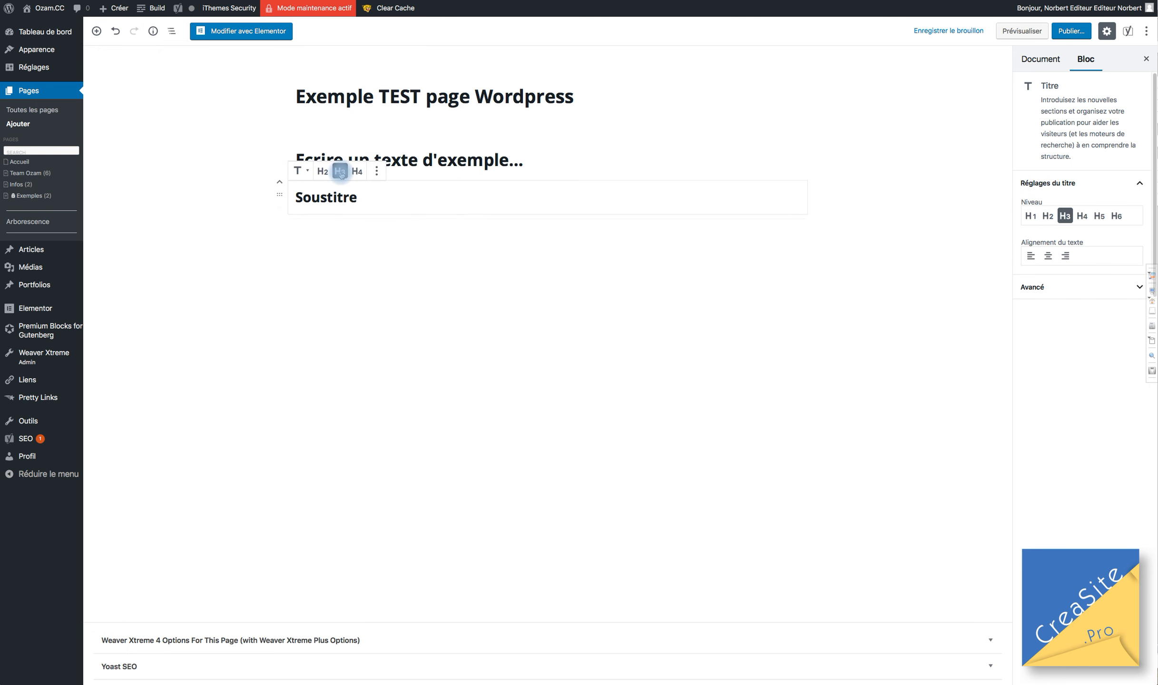
click(393, 205)
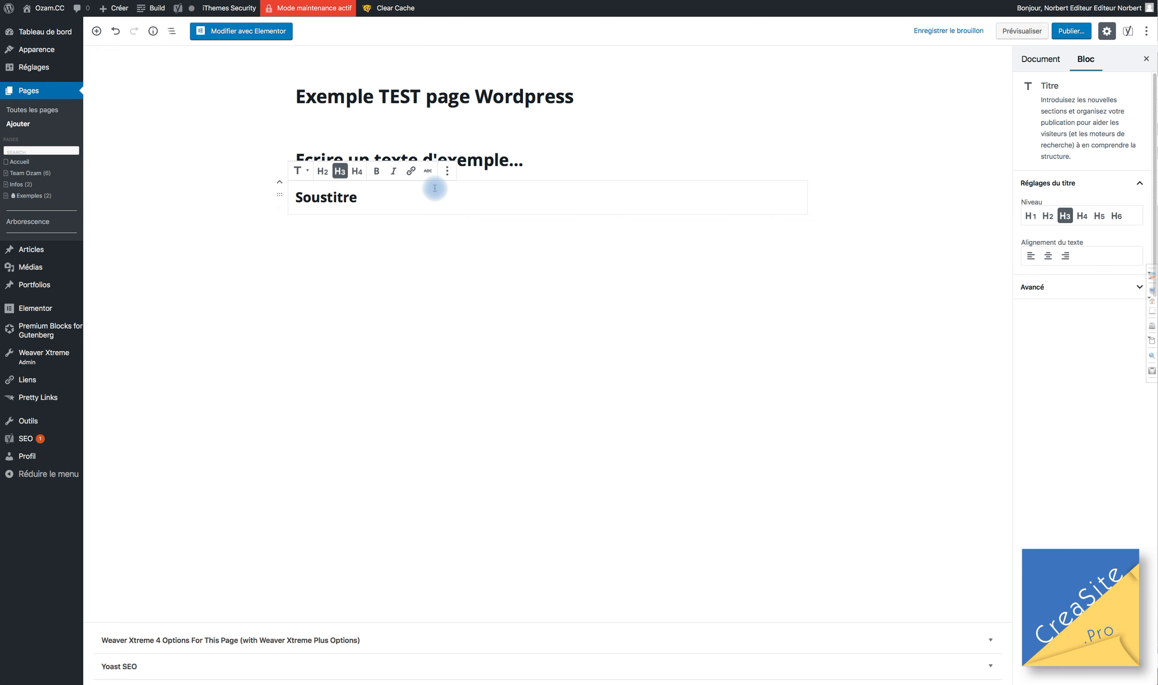
text(Titre )
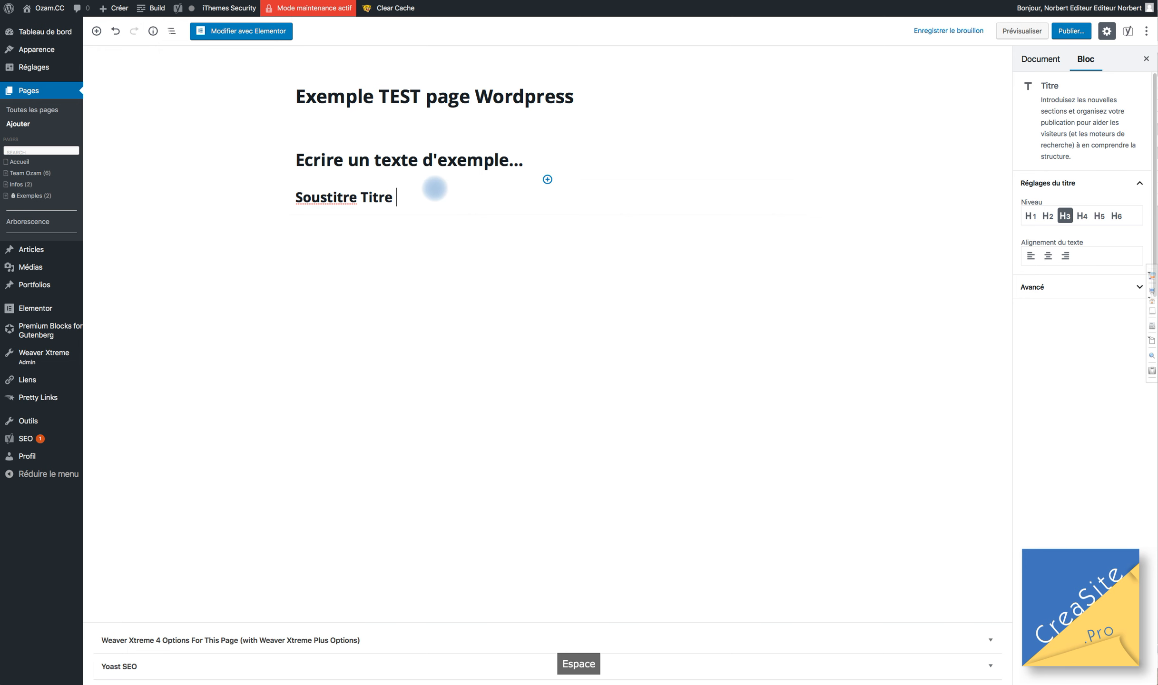
text(3)
Append ' Titre 2' to the end of the H2 heading.
click(507, 159)
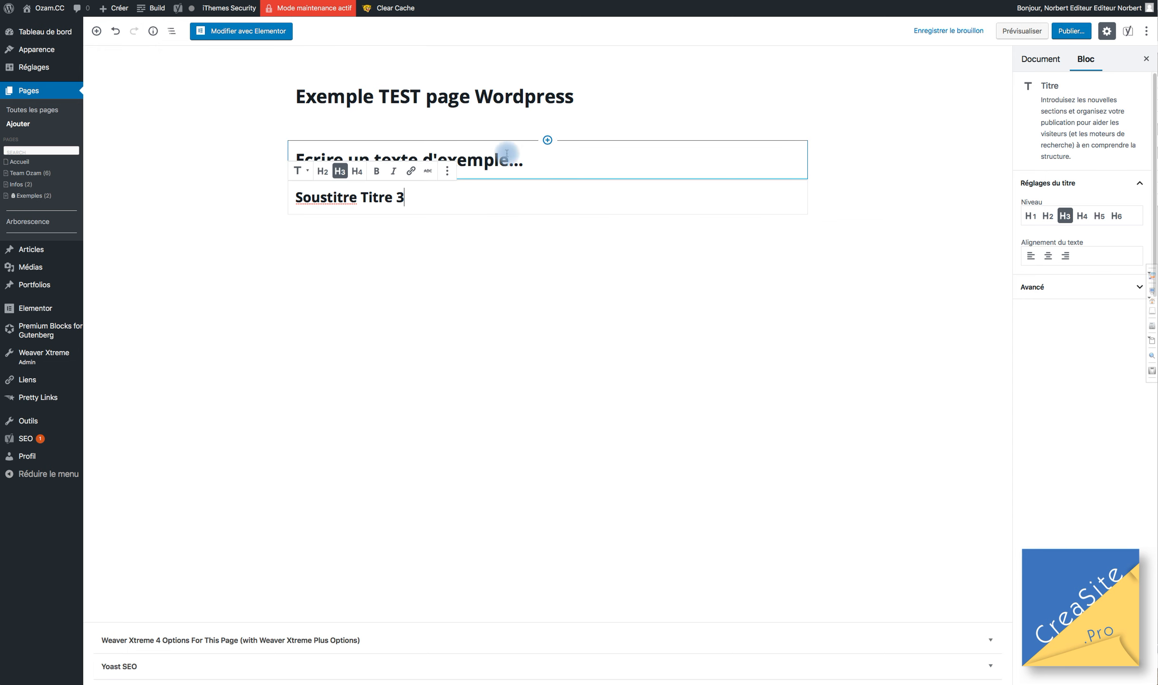
click(551, 164)
text(Tit)
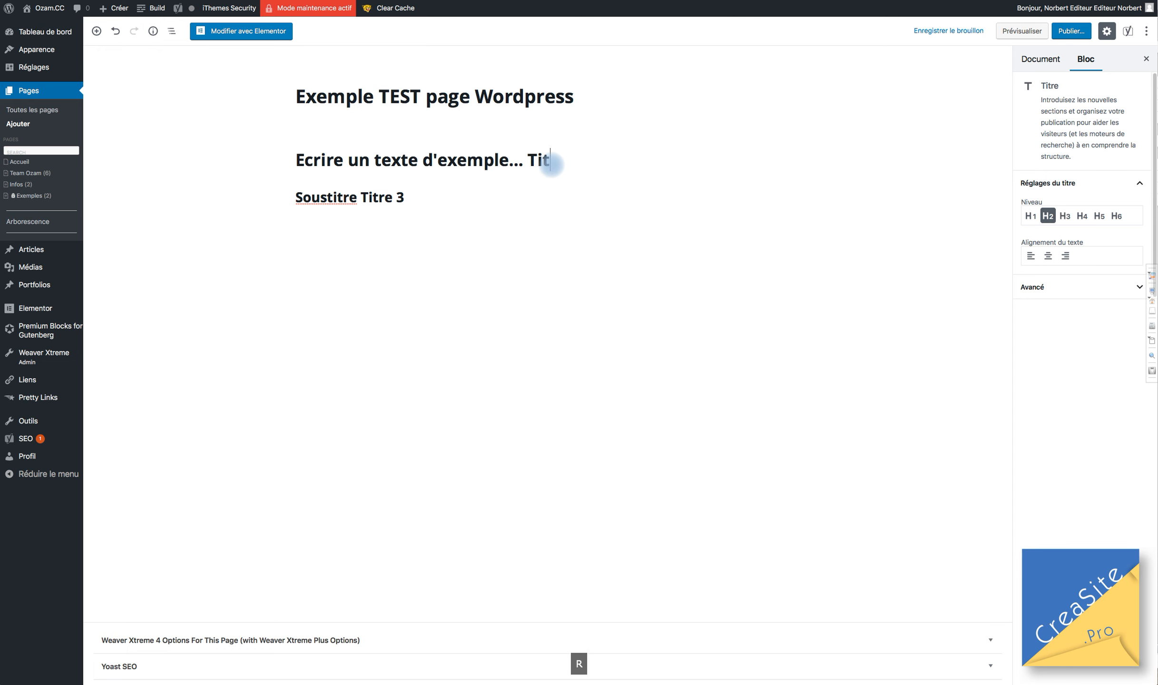
text(re 2)
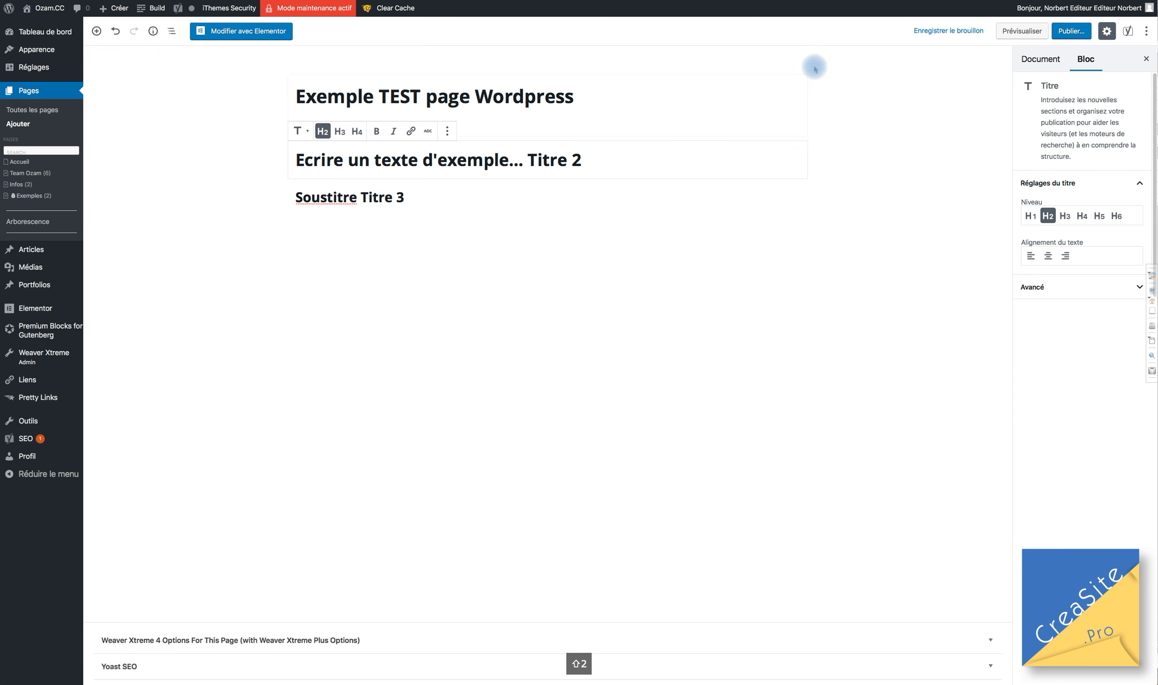
Append '(titre 1)' to the page title, save the draft with Ctrl+S, and start a paragraph below the subheading.
click(671, 92)
text((titre 1)
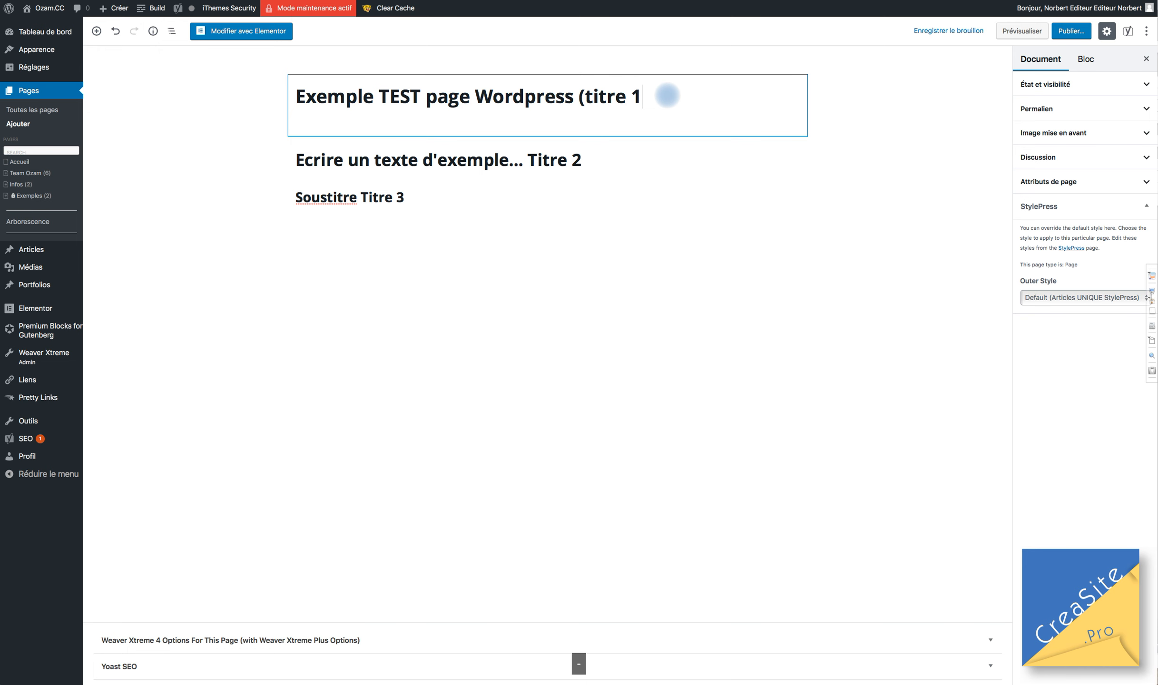
click(437, 206)
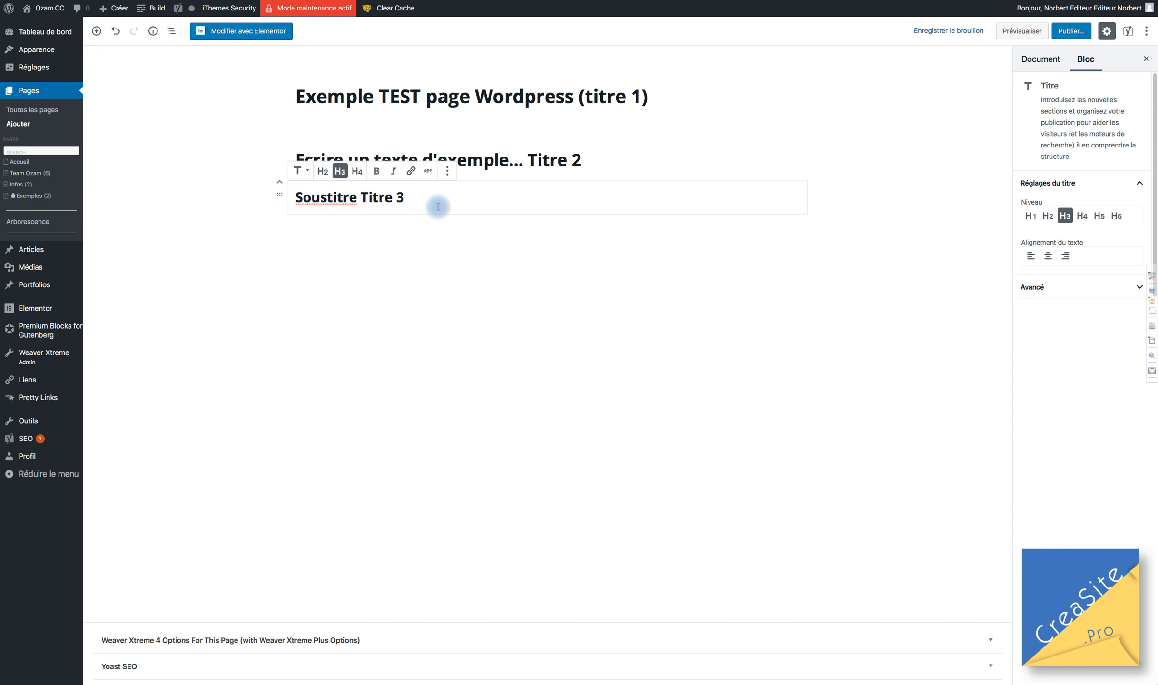
key(ctrl+s)
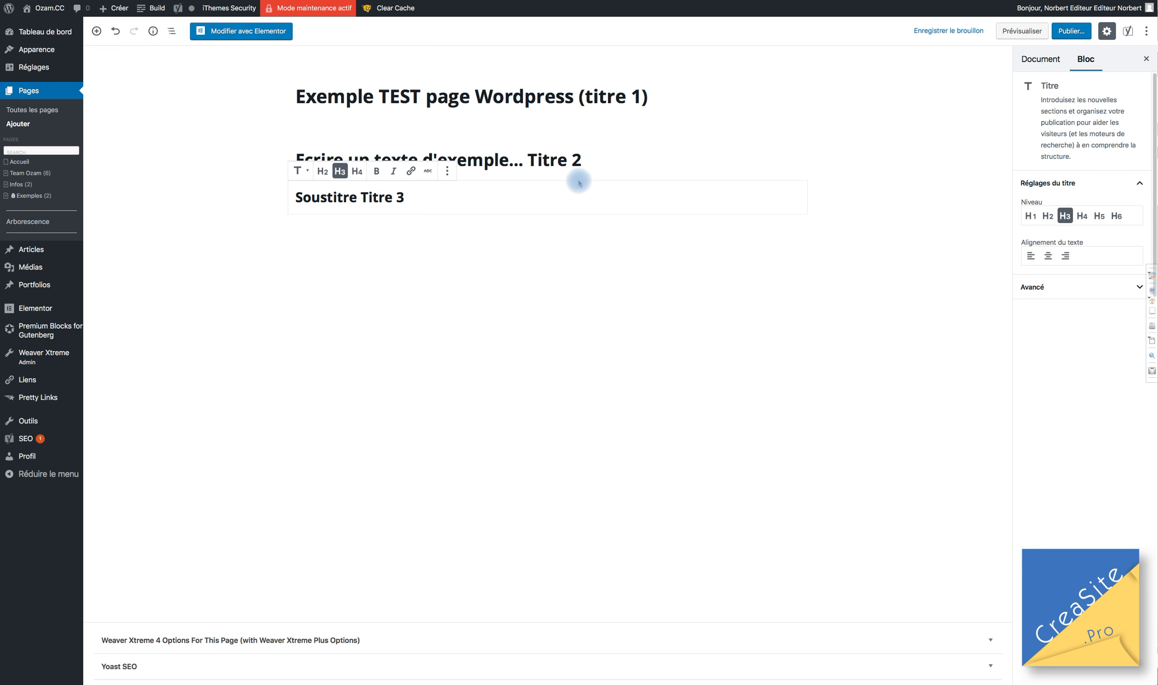
key(Return)
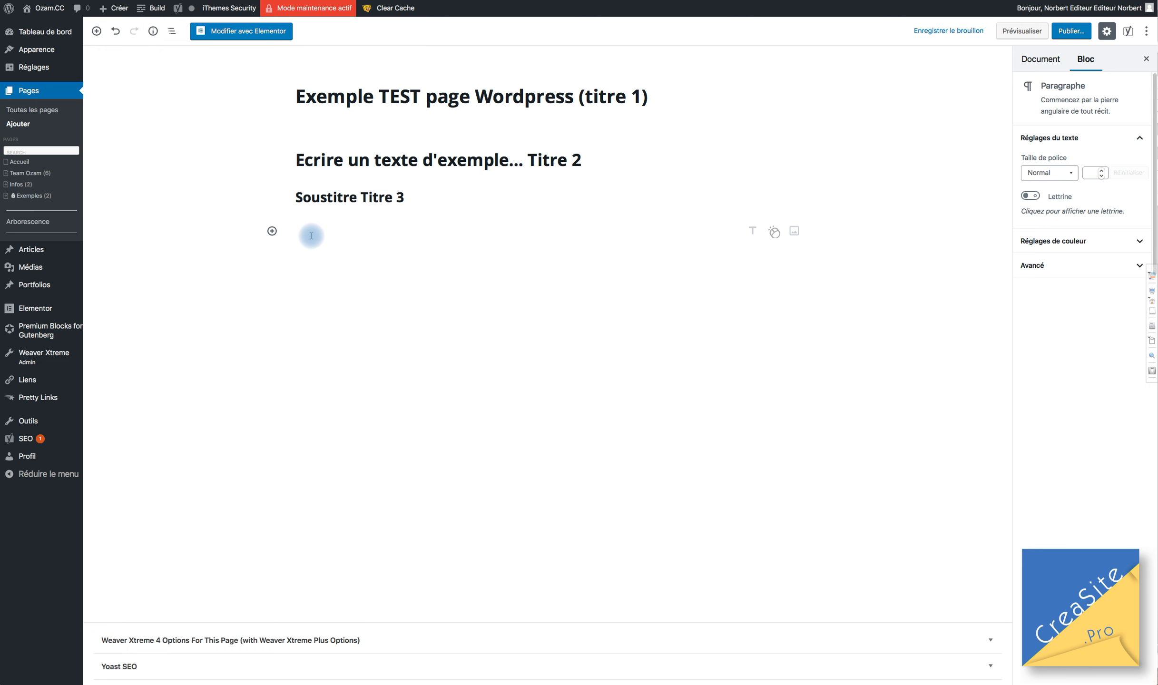
Write 'Section ou block de texte de paragraphe' and add a line break after it.
text(Section ou bl)
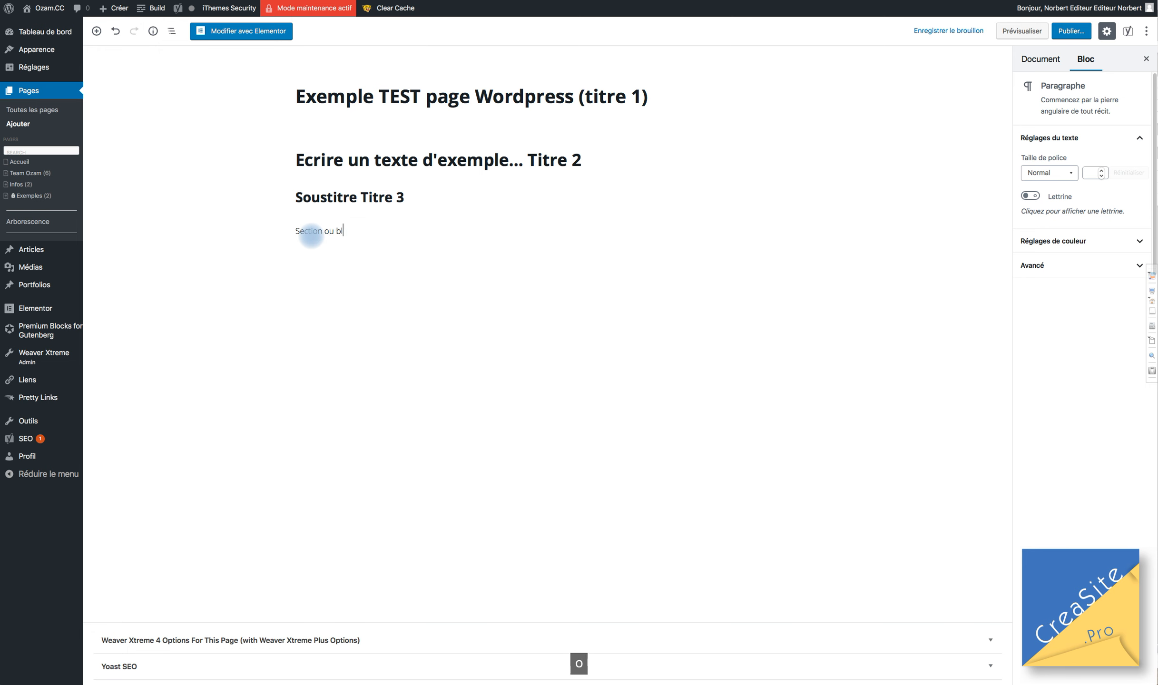
text(ock de texte)
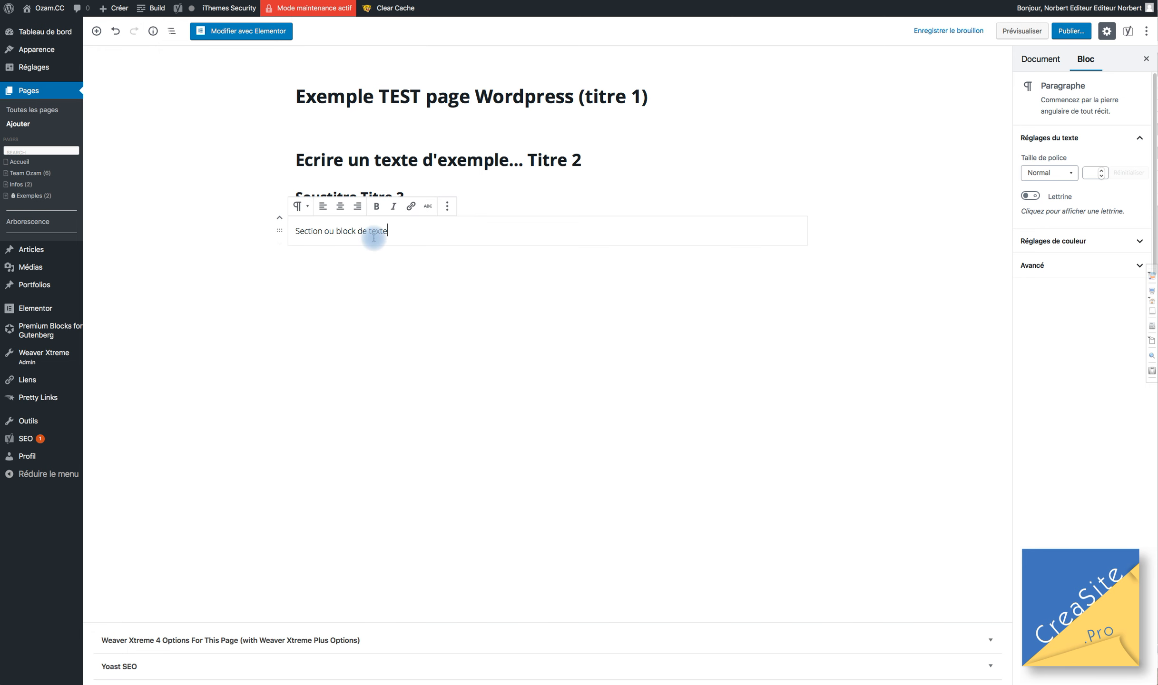
text(de)
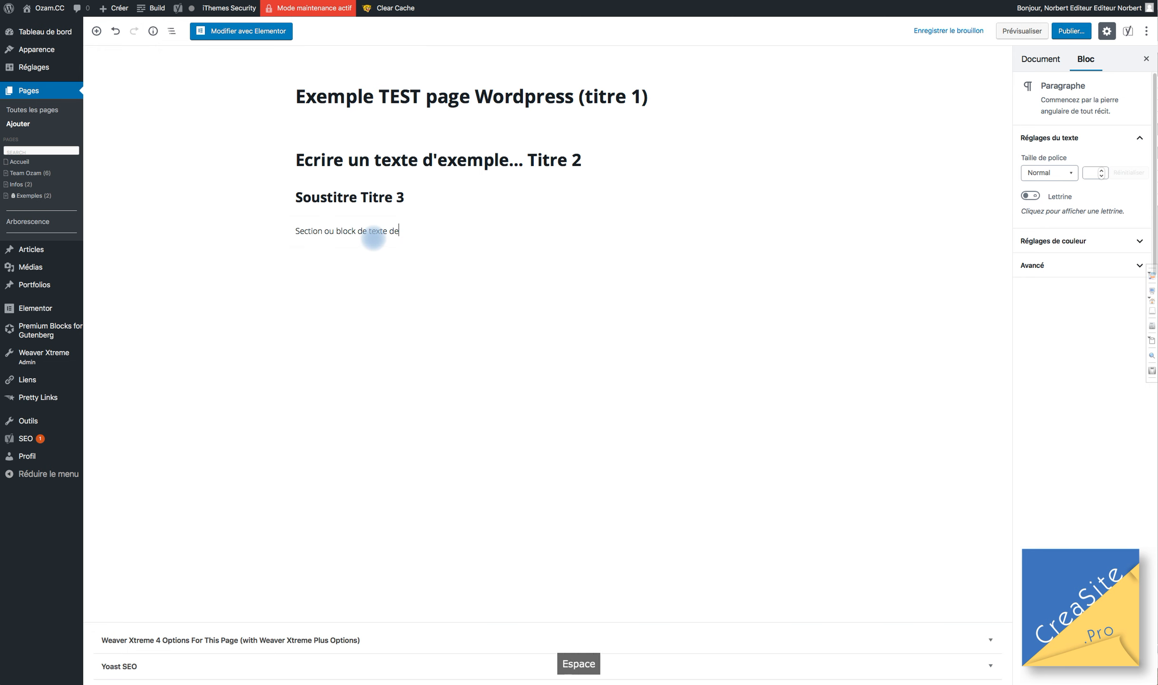
text( paragraphi)
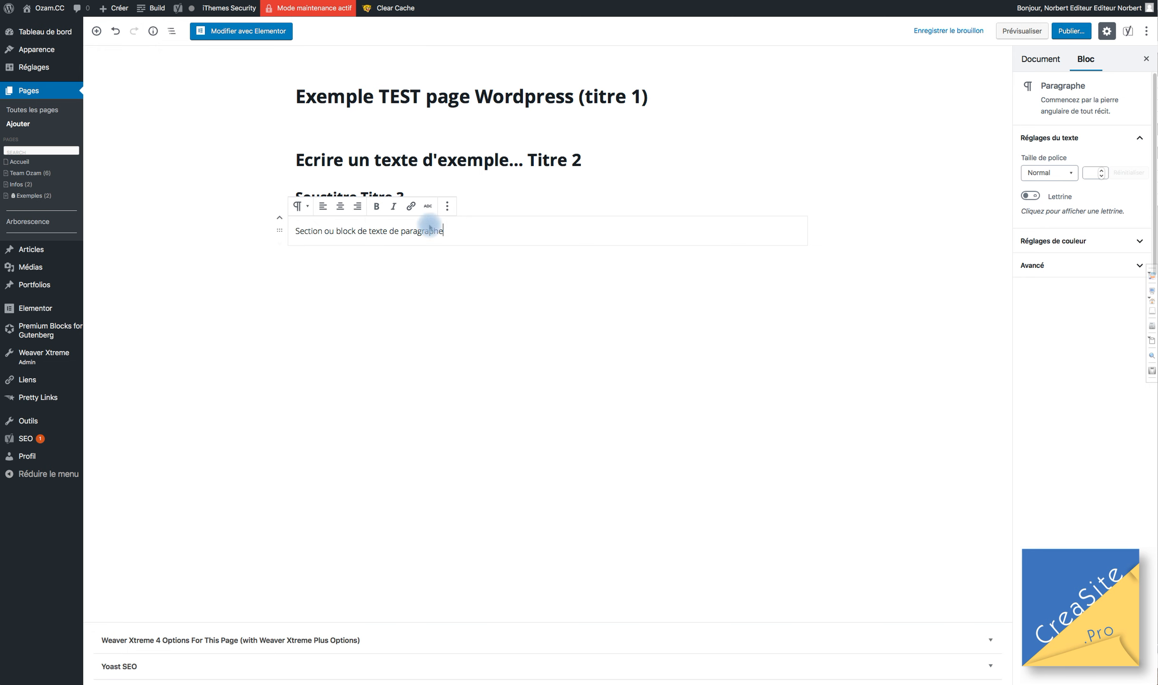
click(444, 231)
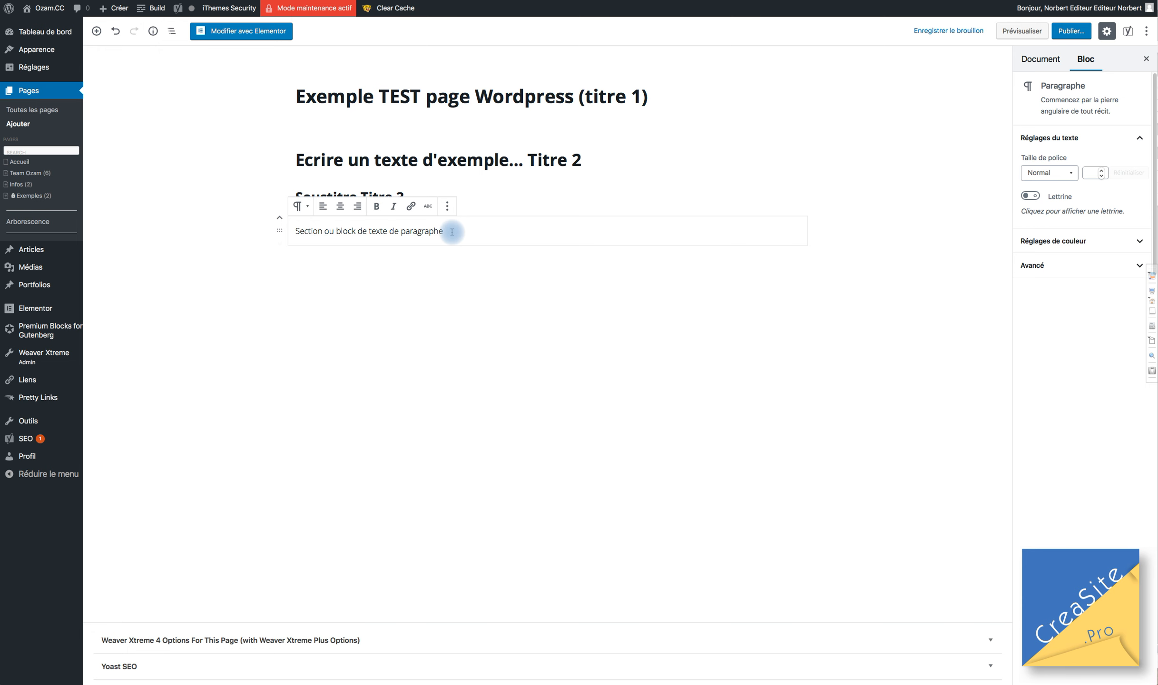
key(shift+Return)
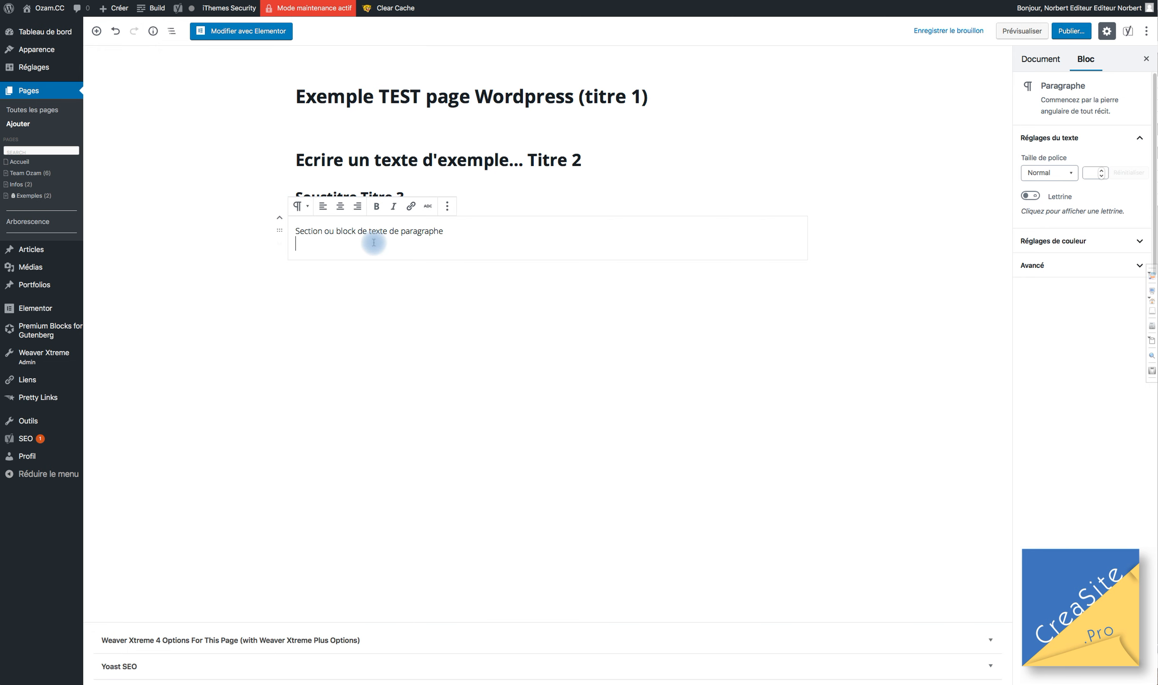
Type the second line 'Retour à la ligne (on reste dans le paragraphe)'.
text(Retour )
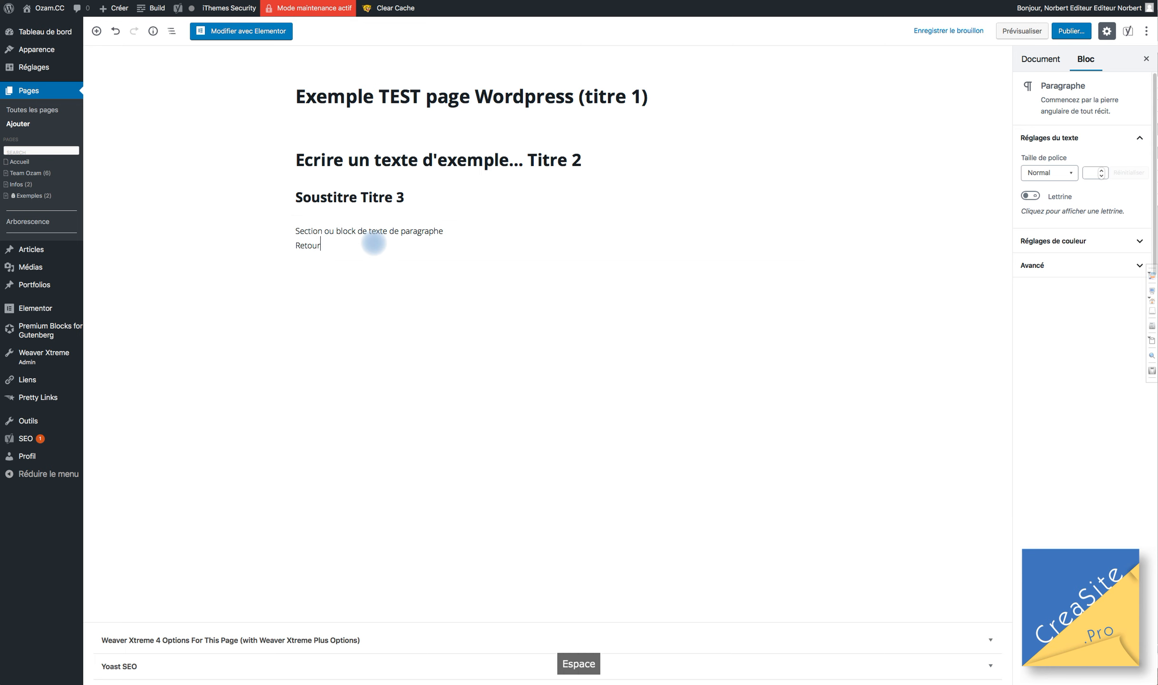
text(à la liqgn)
key(BackSpace)
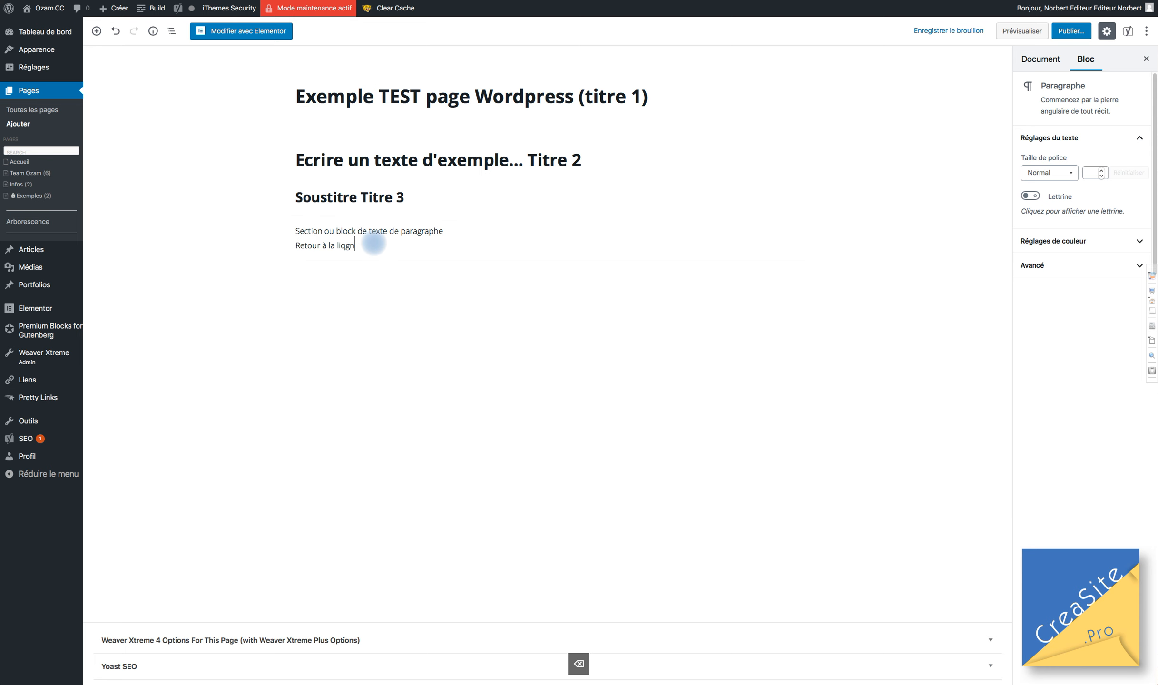
key(BackSpace)
key(BackSpace)
key(BackSpace)
text(gne )
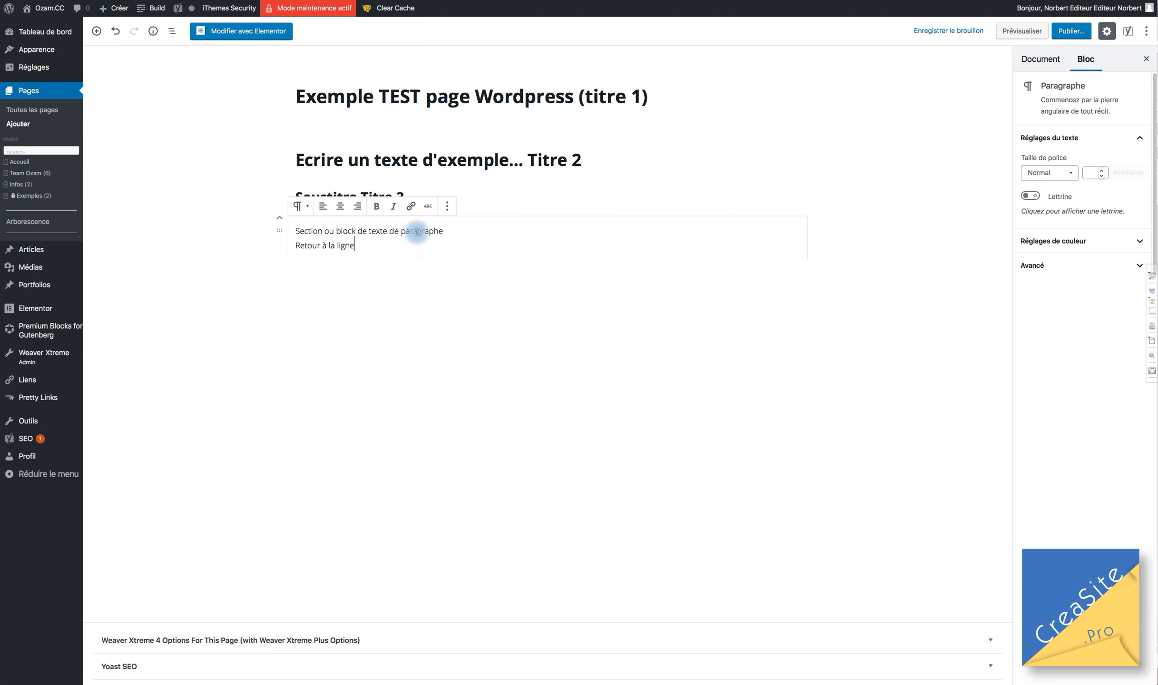
text(()
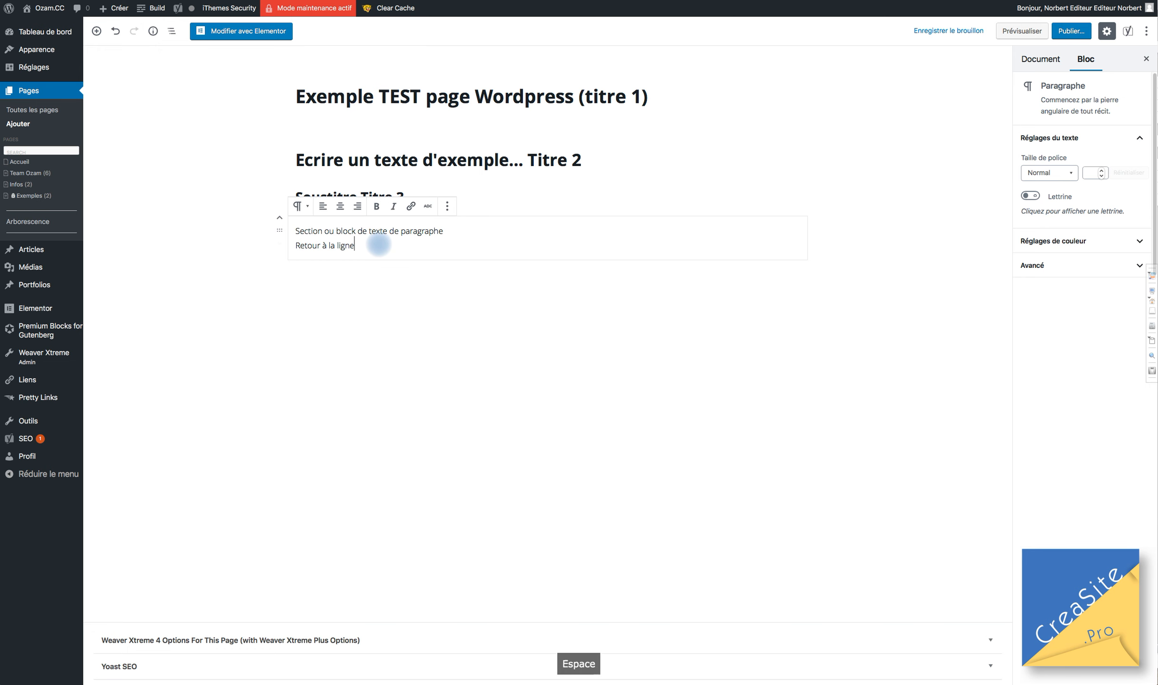
text(on res)
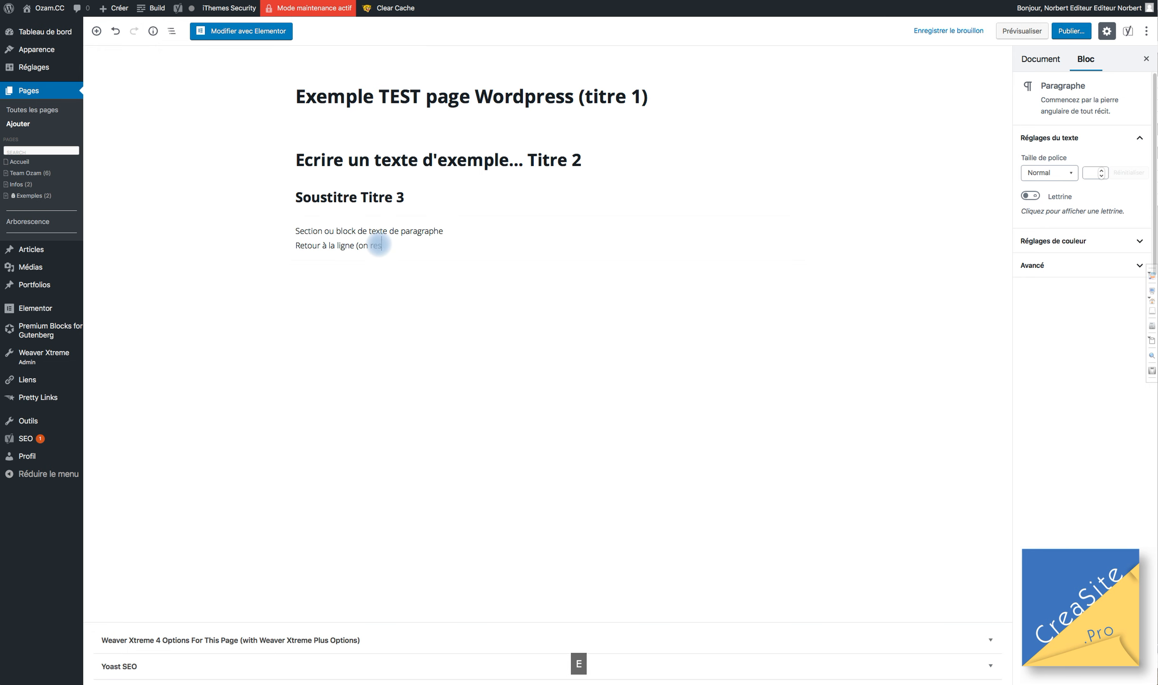
text(te dans le paragraphe))
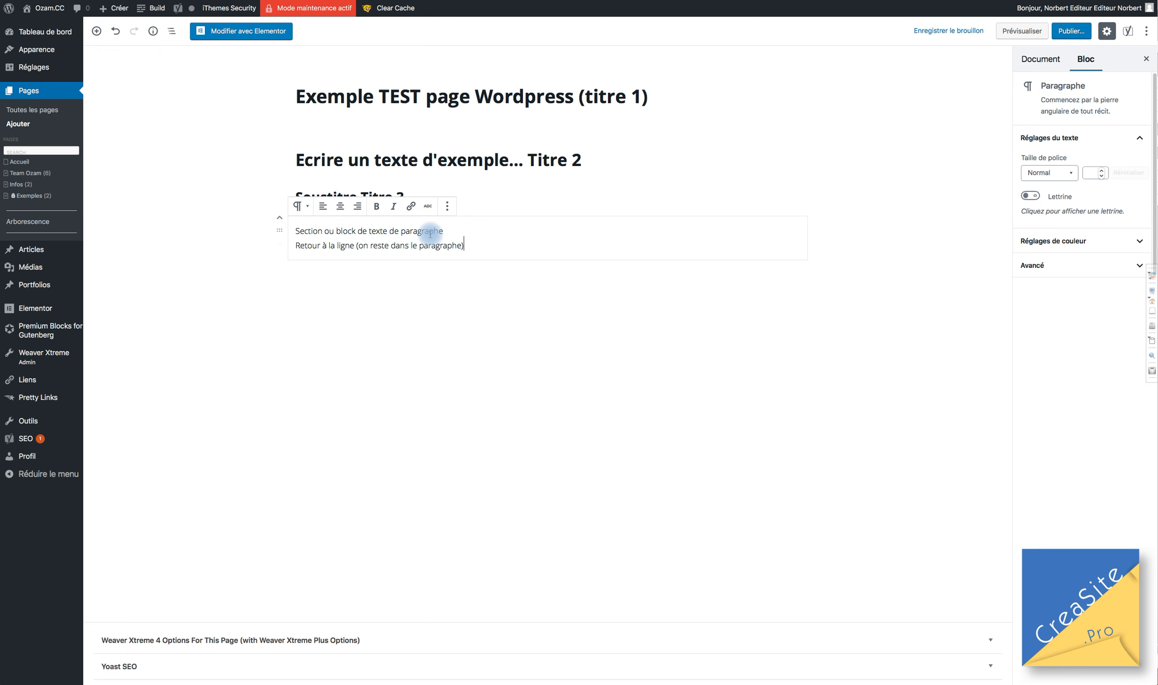
Make 'block' bold and 'texte' italic, and start a link on 'paragraphe'.
click(345, 231)
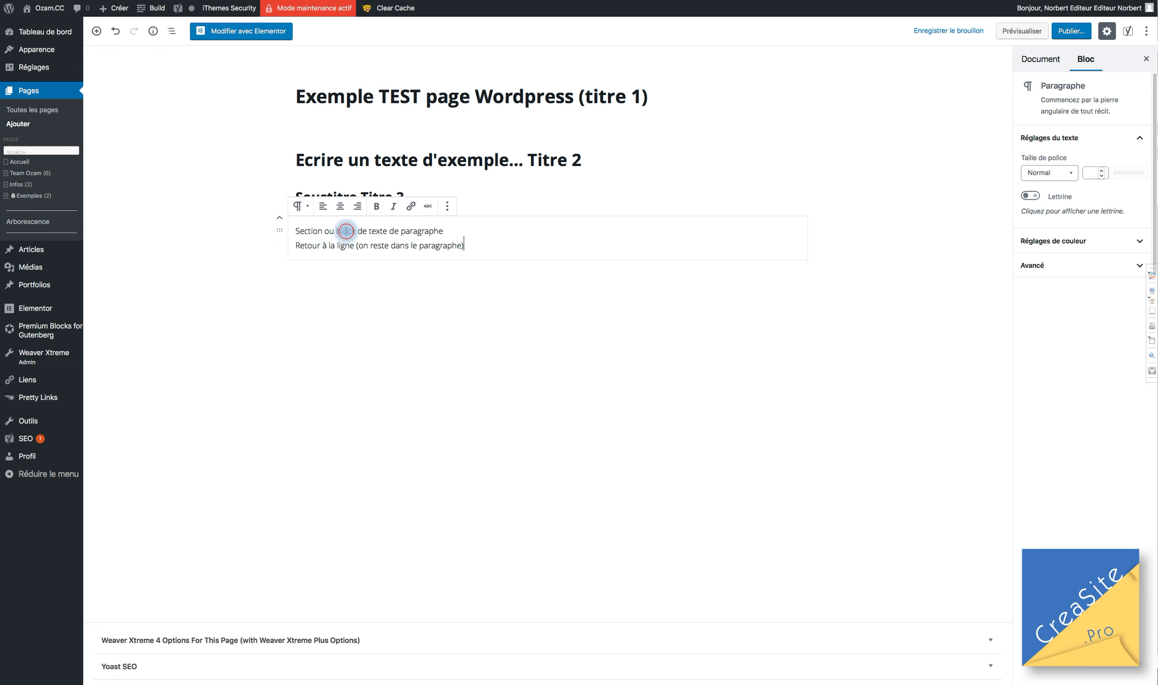
click(380, 211)
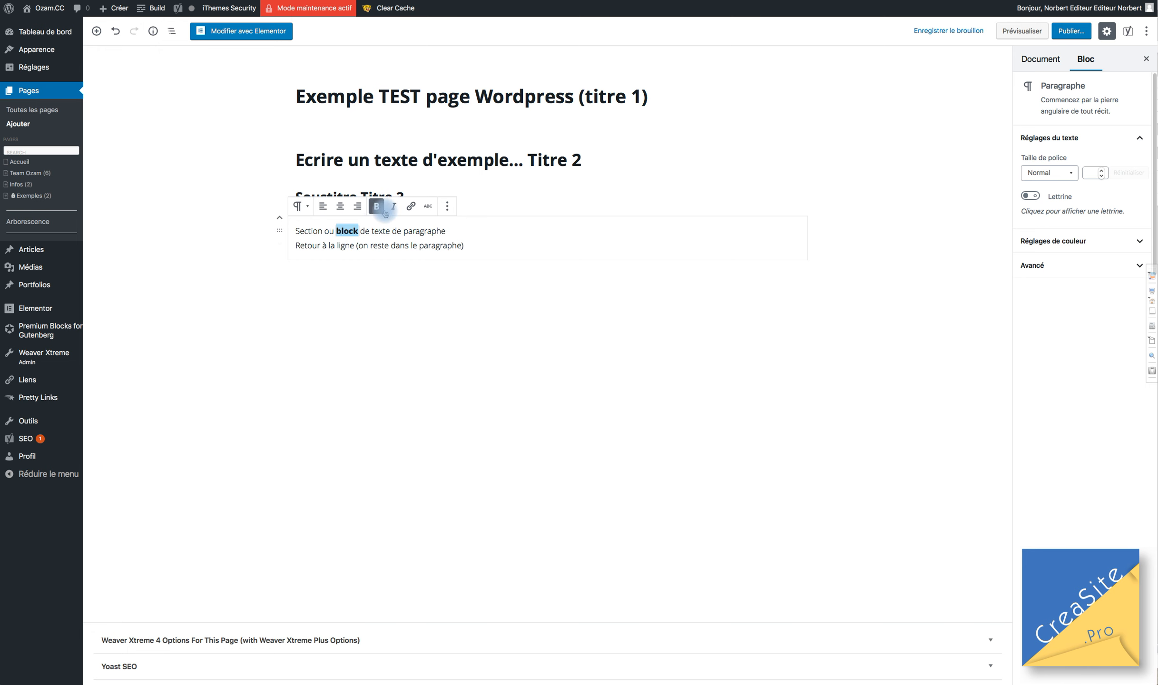
double_click(380, 232)
click(394, 206)
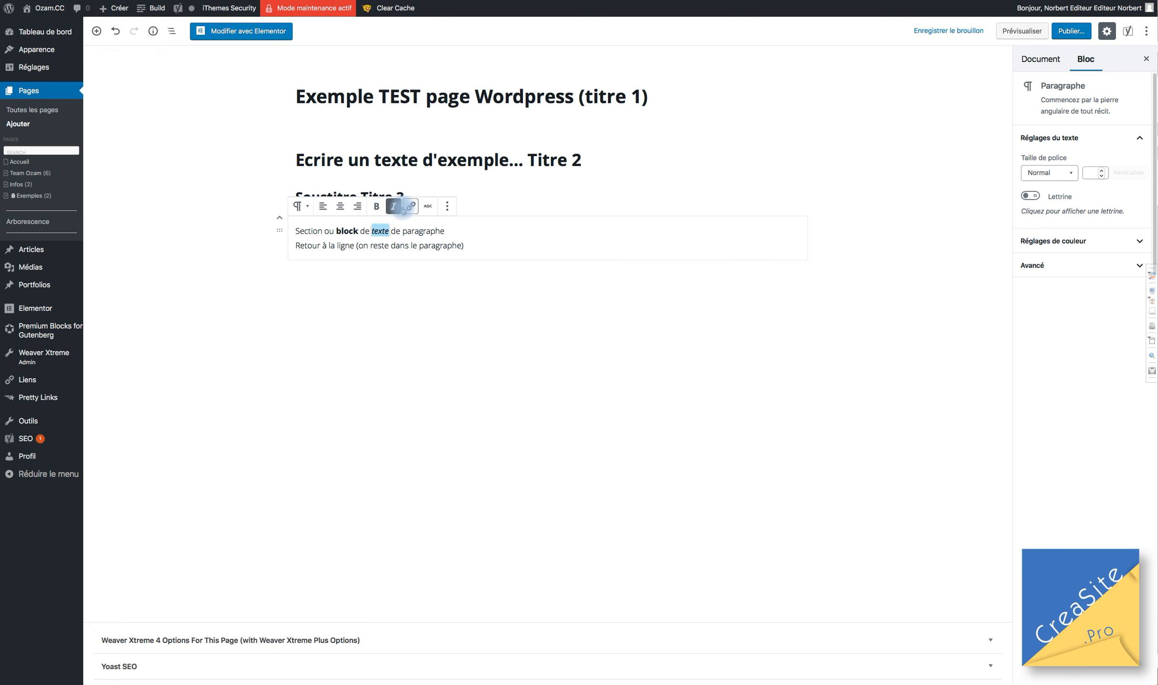
click(415, 232)
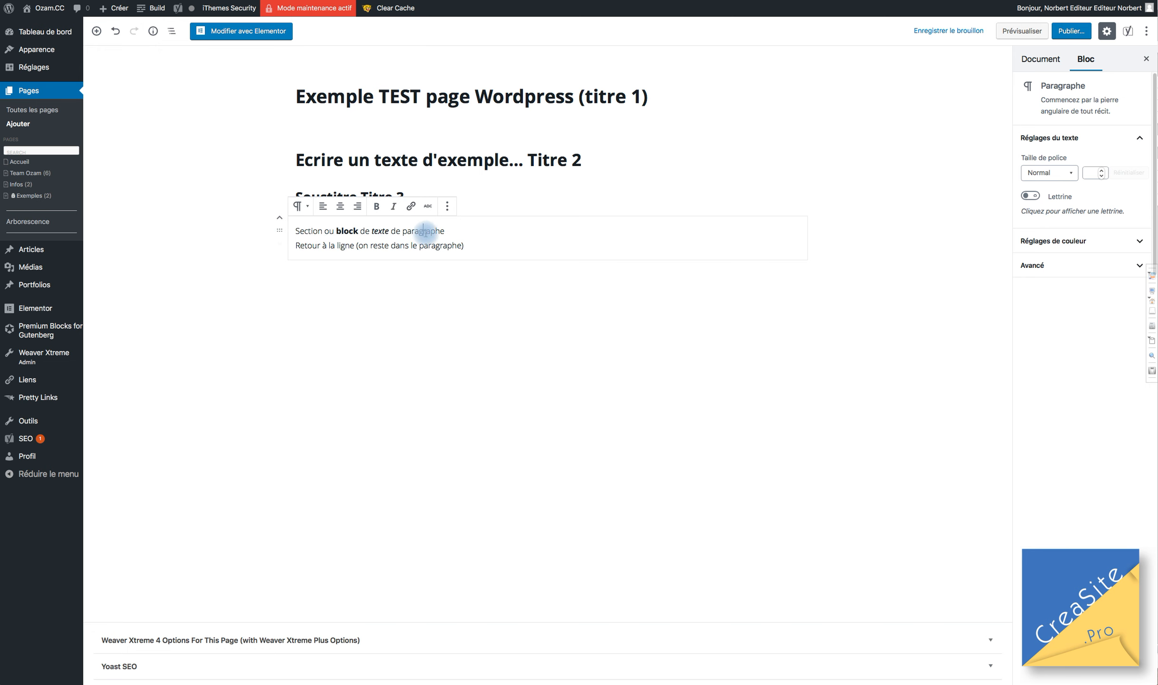
double_click(424, 232)
click(416, 208)
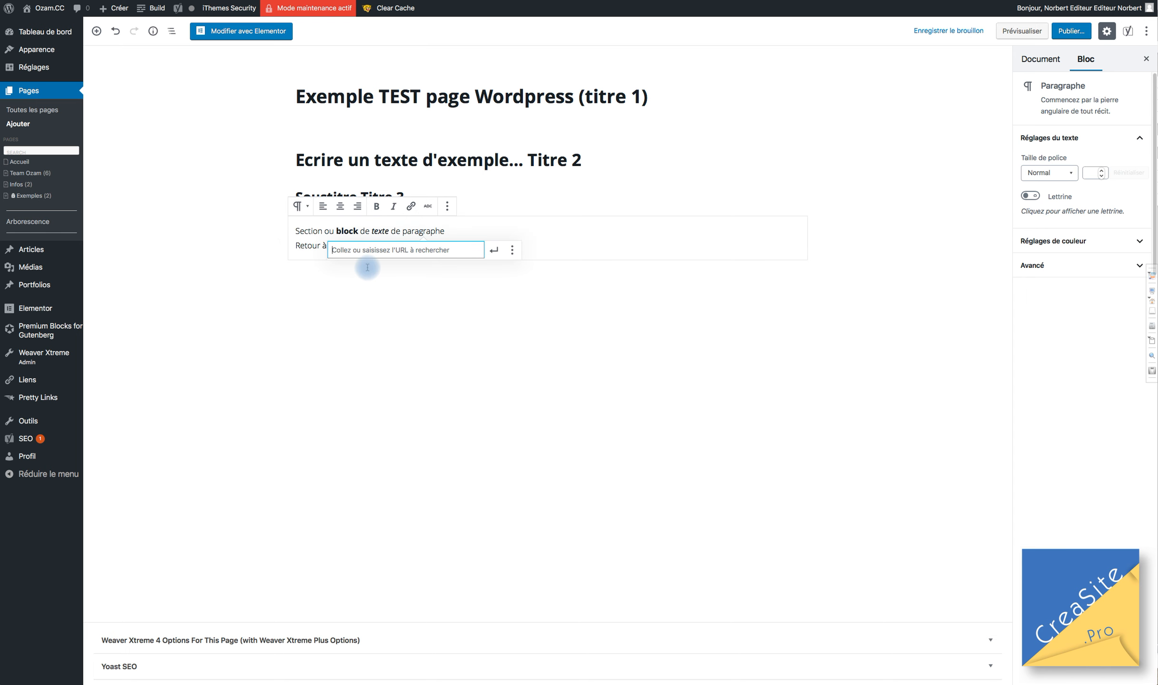
text(htt)
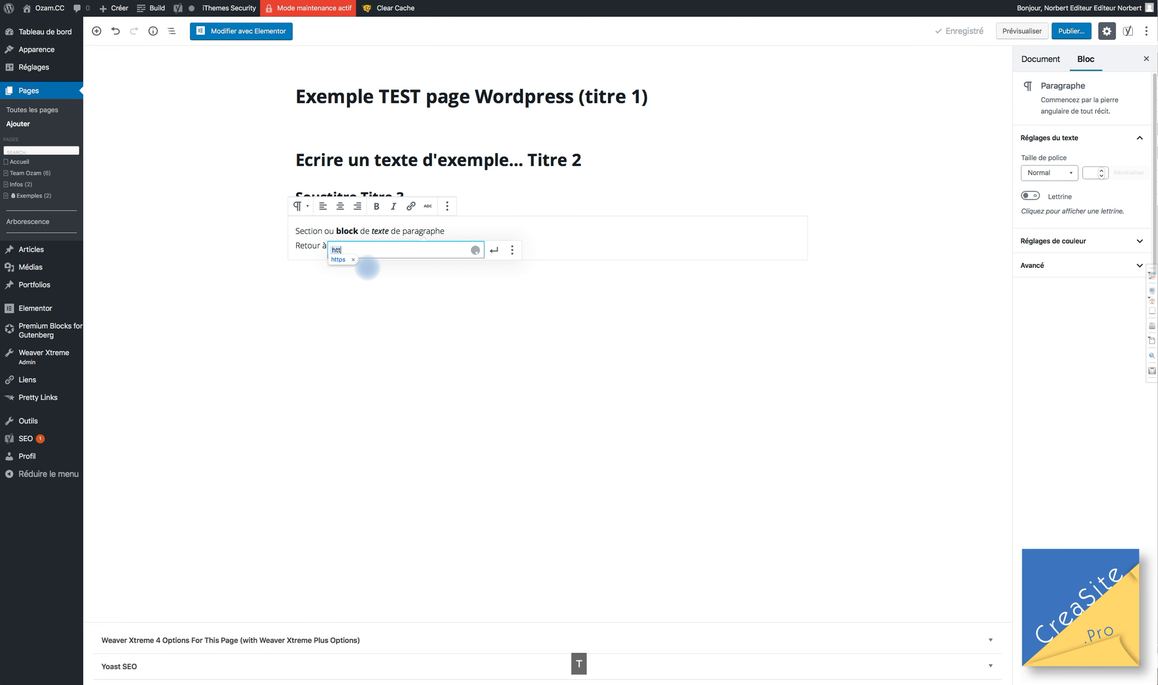
text(ps://photographie.pro)
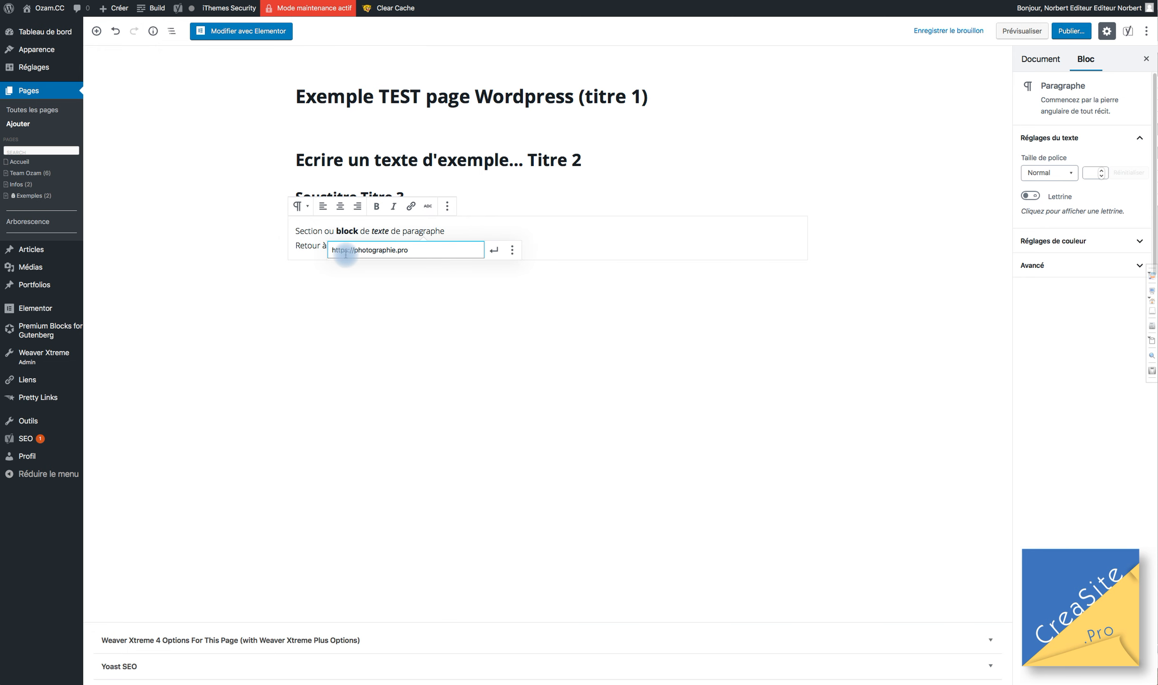
click(512, 250)
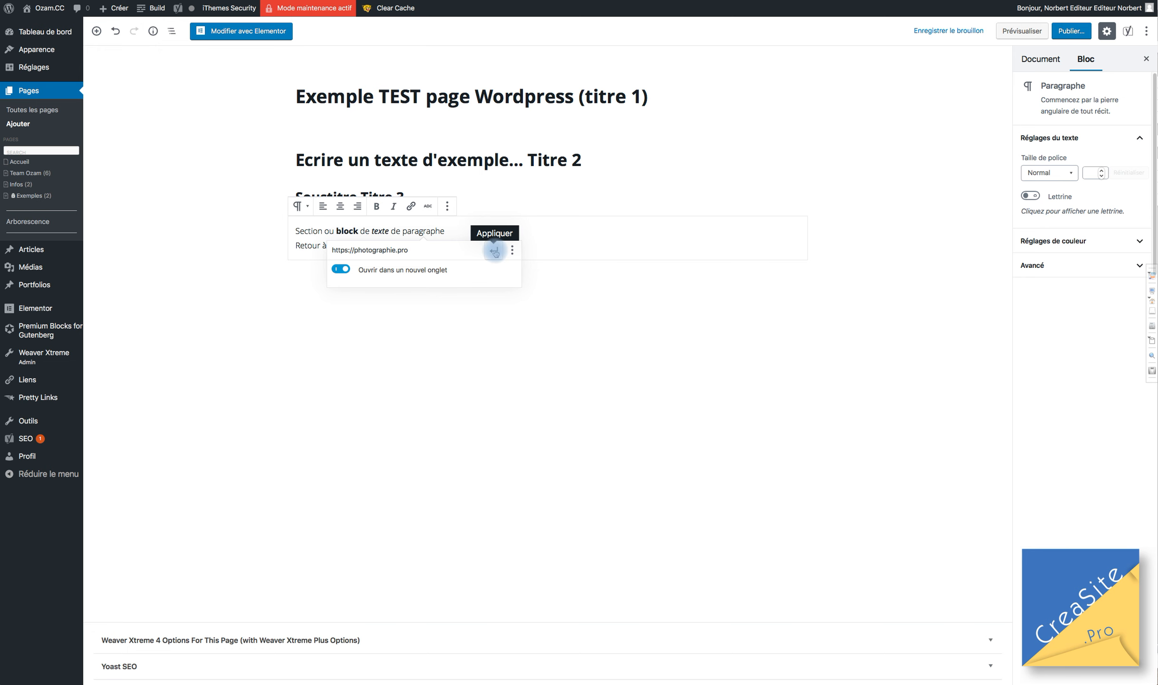
click(495, 250)
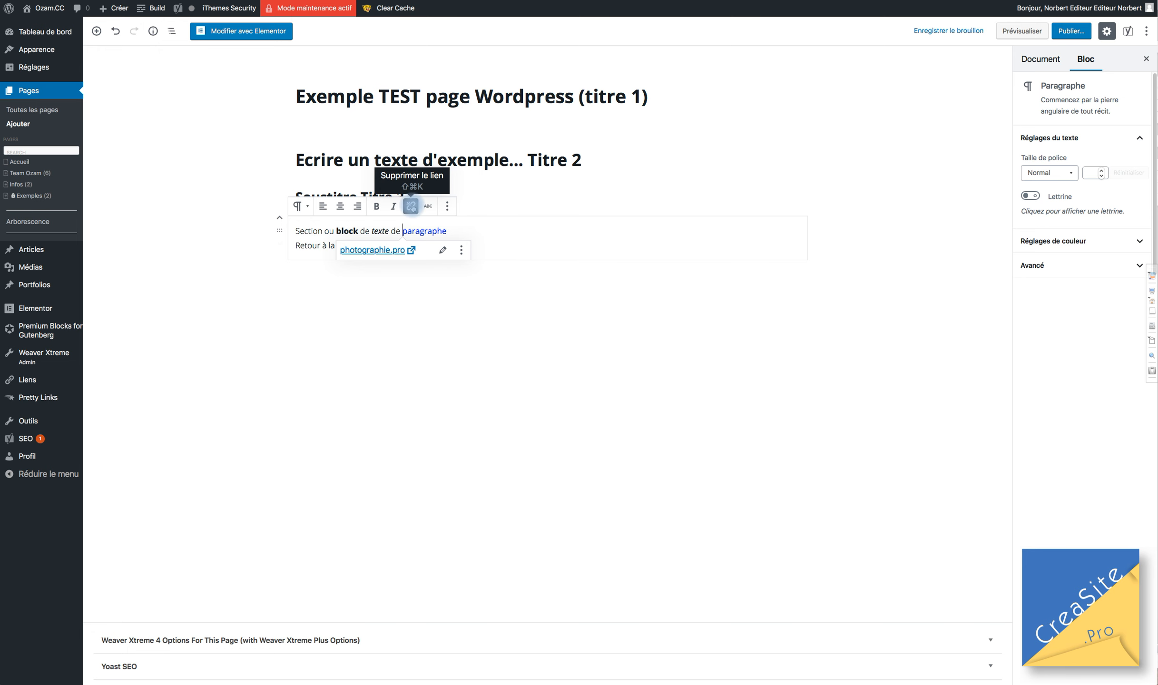
click(443, 251)
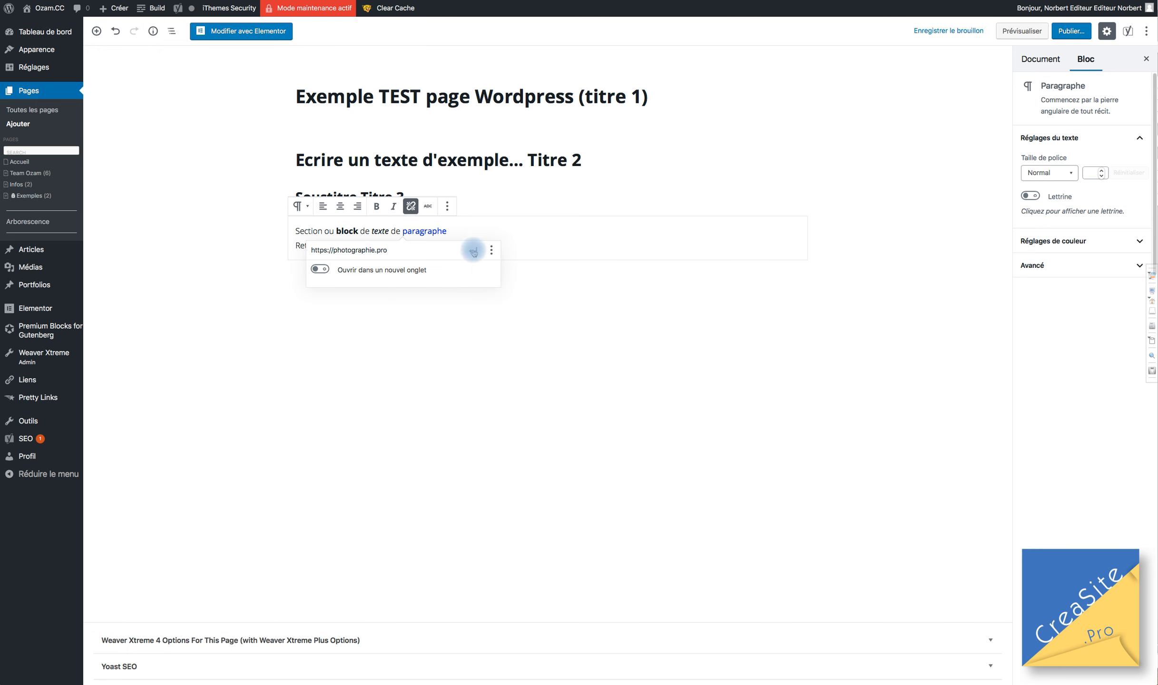
click(491, 250)
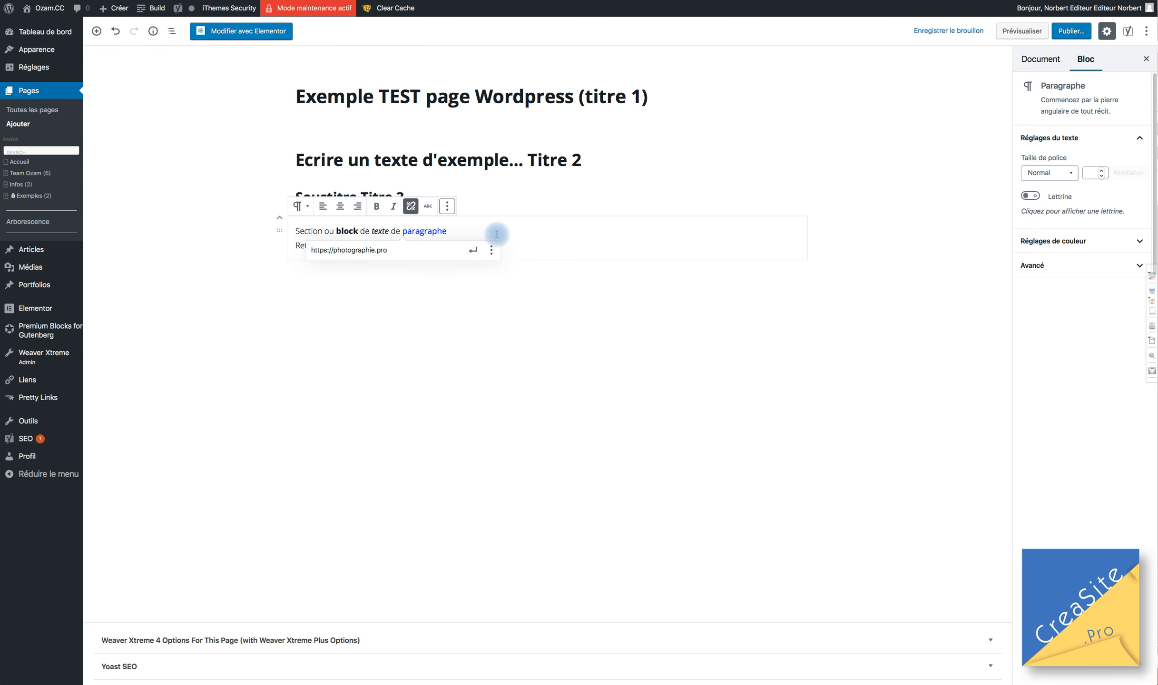
click(514, 232)
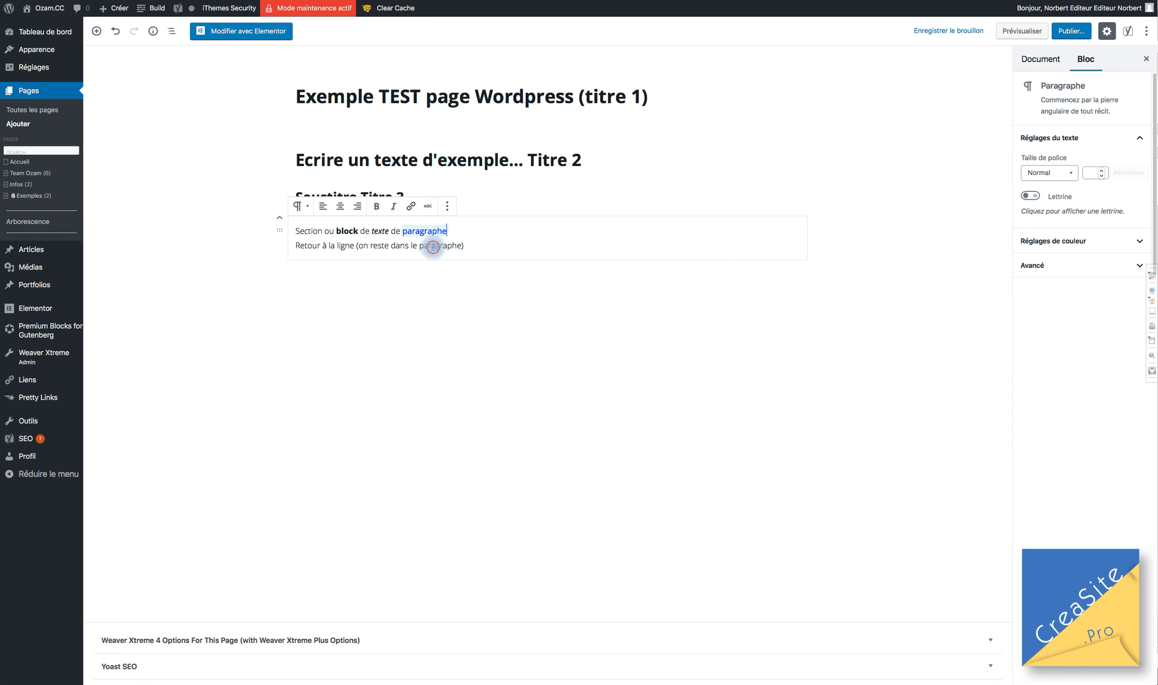
Duplicate the formatted paragraph block with Dupliquer.
click(448, 206)
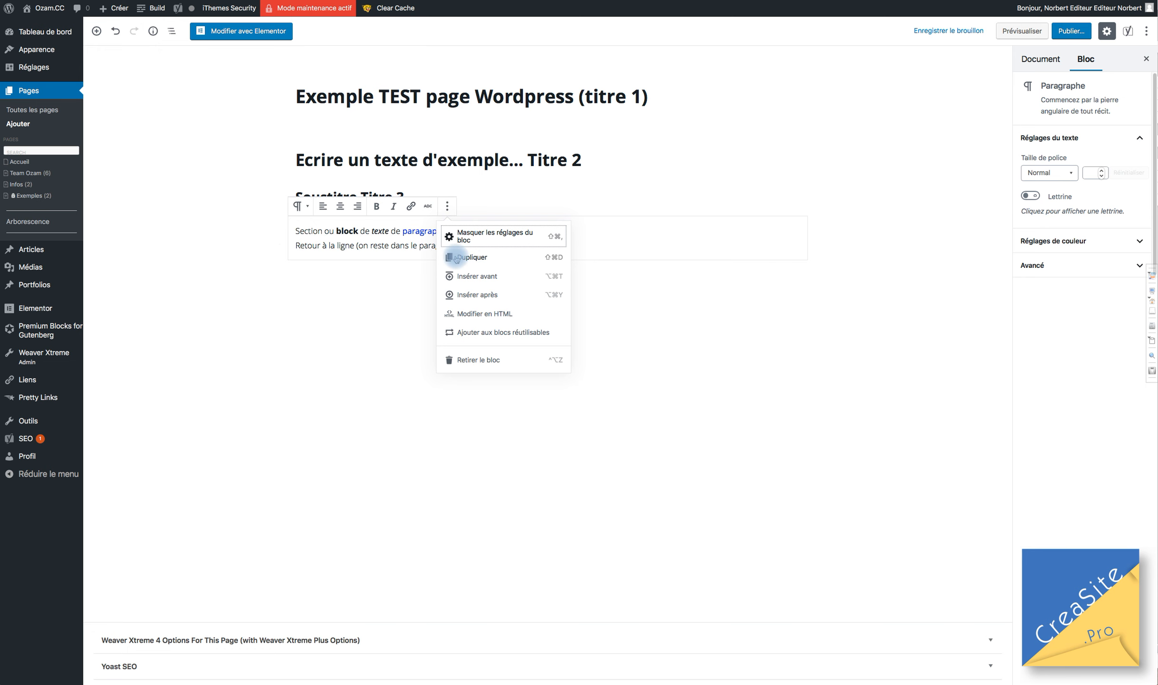
click(308, 244)
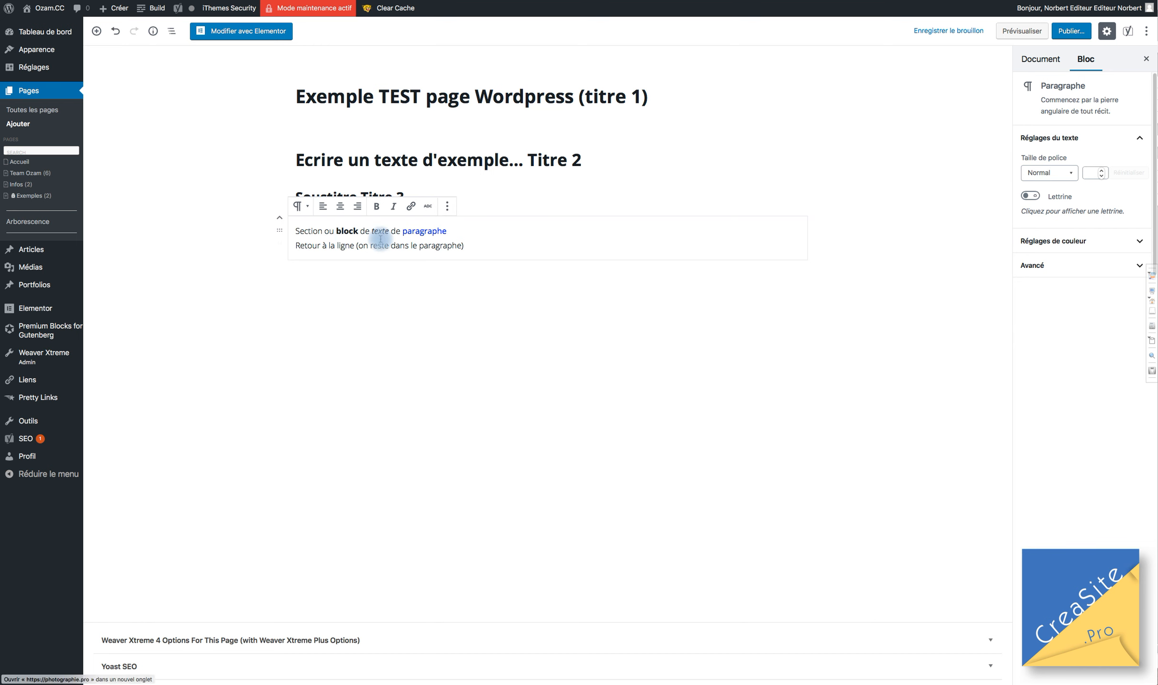
click(446, 207)
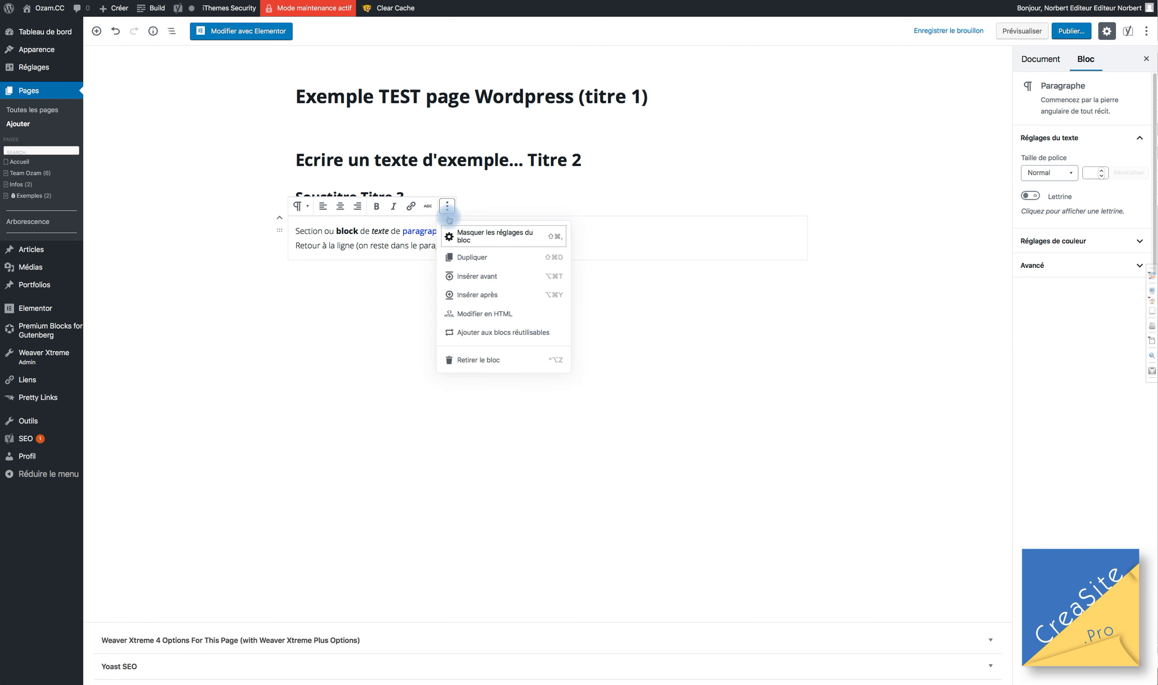
click(468, 259)
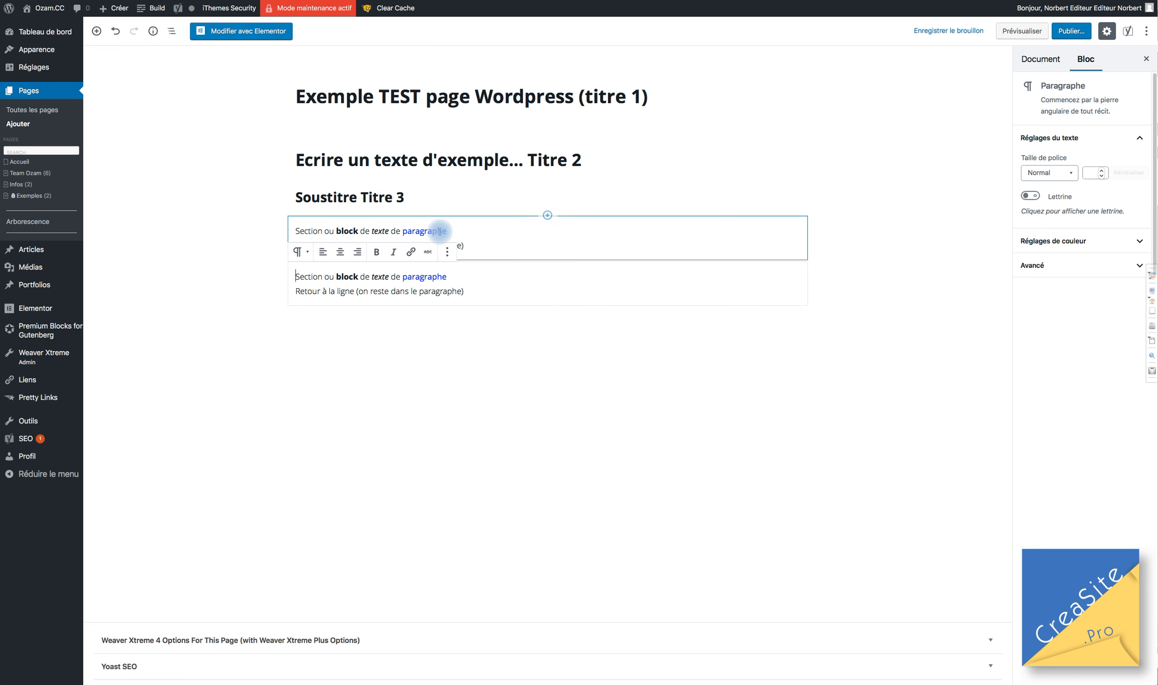
Check the copy's options, its 'paragraphe' link and conversion choices, leaving everything unchanged.
click(446, 253)
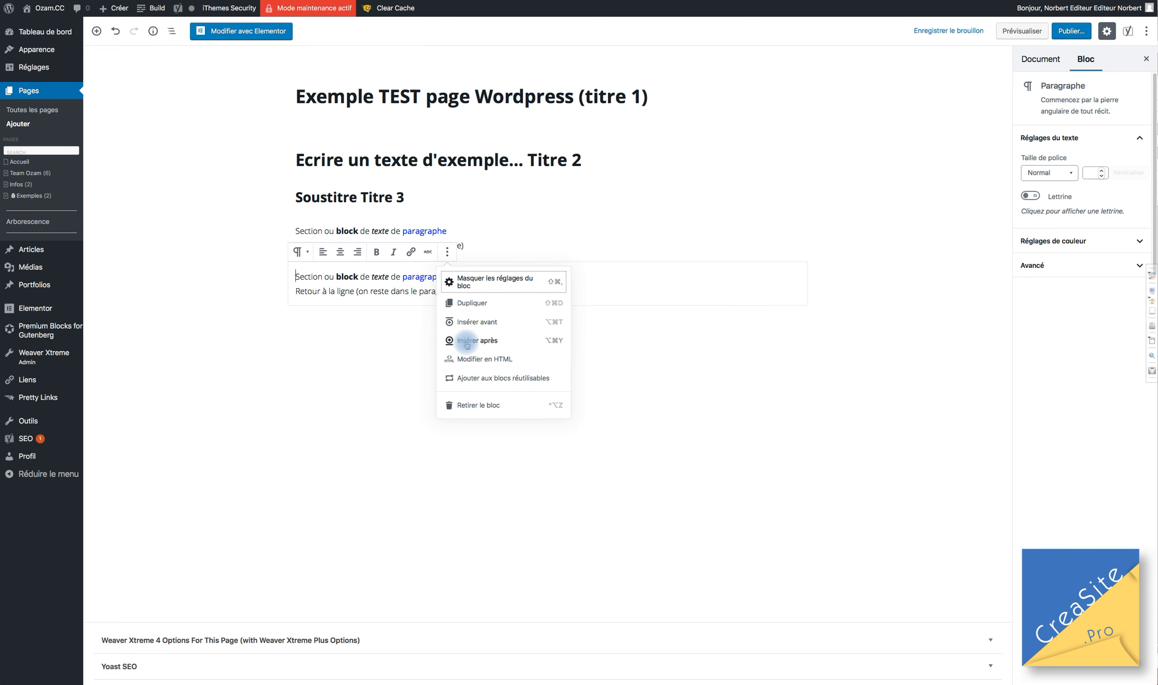
click(401, 276)
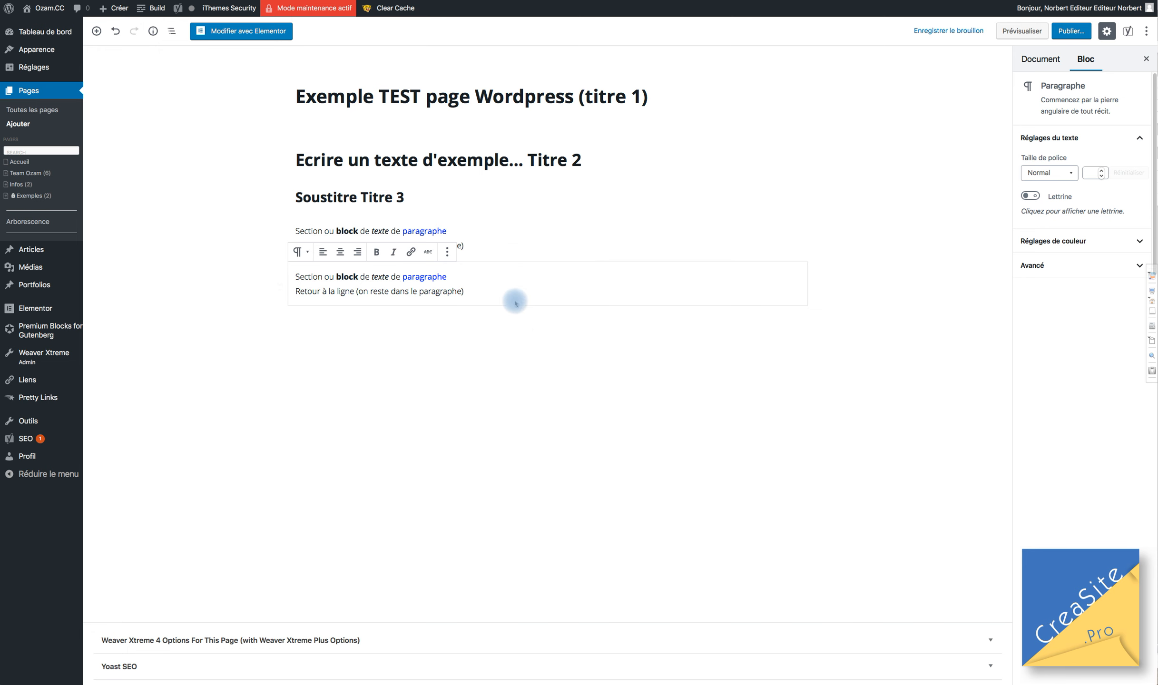
click(534, 302)
mouse_move(515, 228)
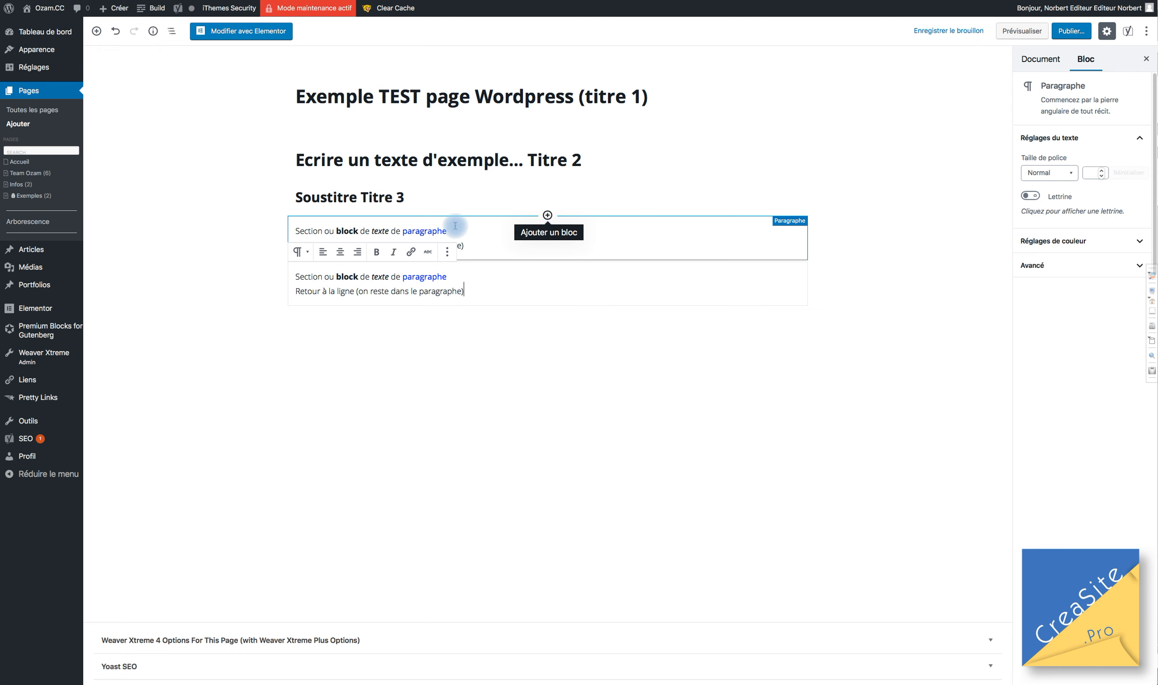
click(419, 232)
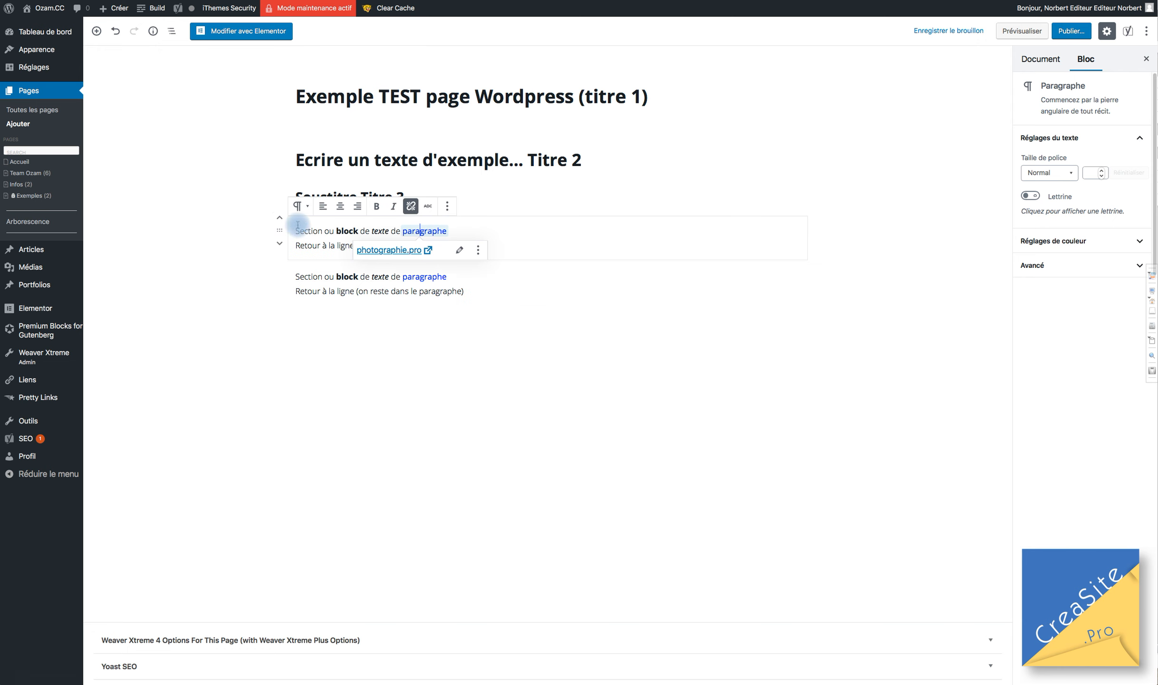
click(514, 235)
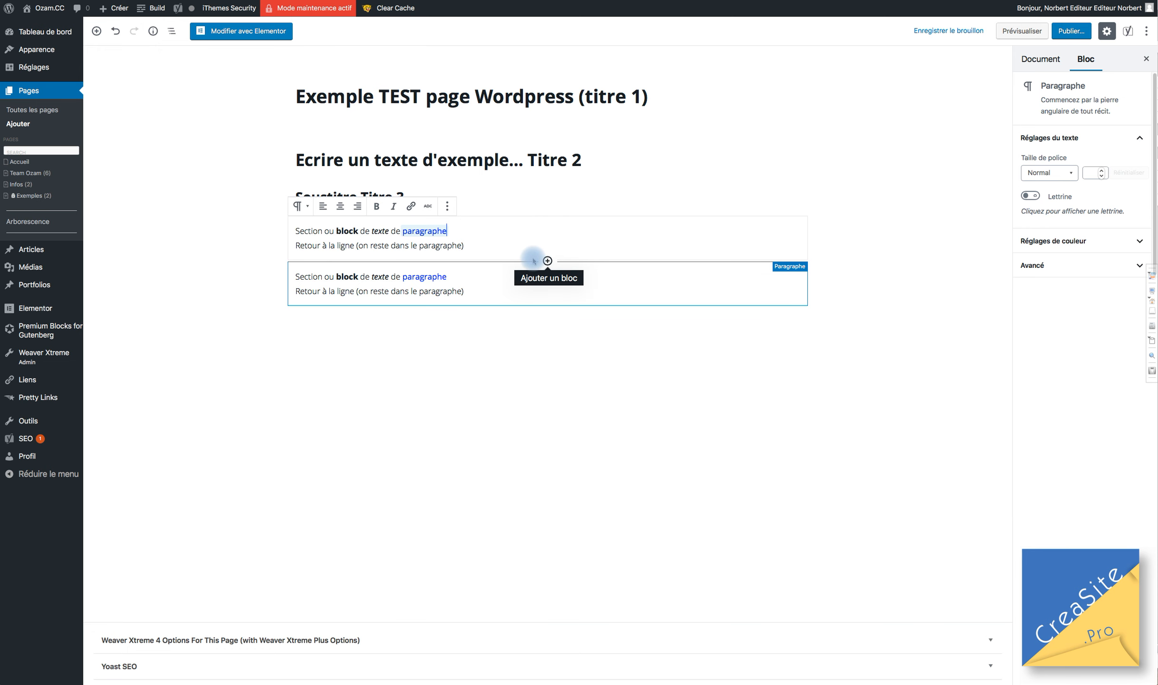
click(447, 207)
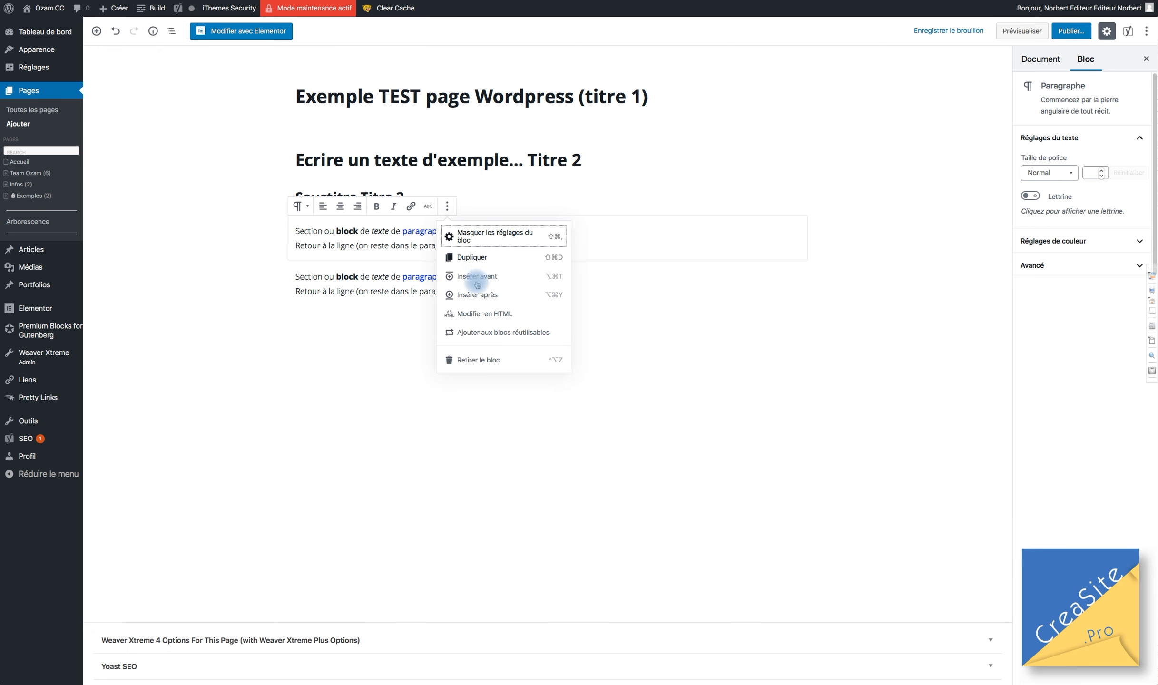
click(307, 210)
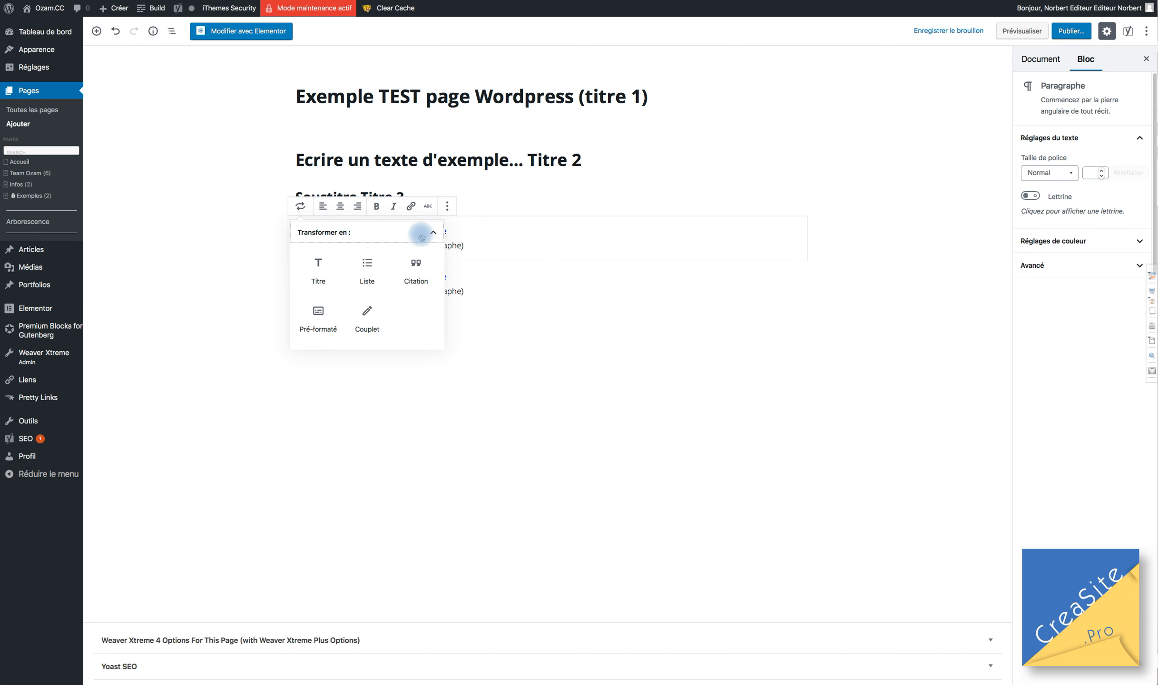
click(499, 248)
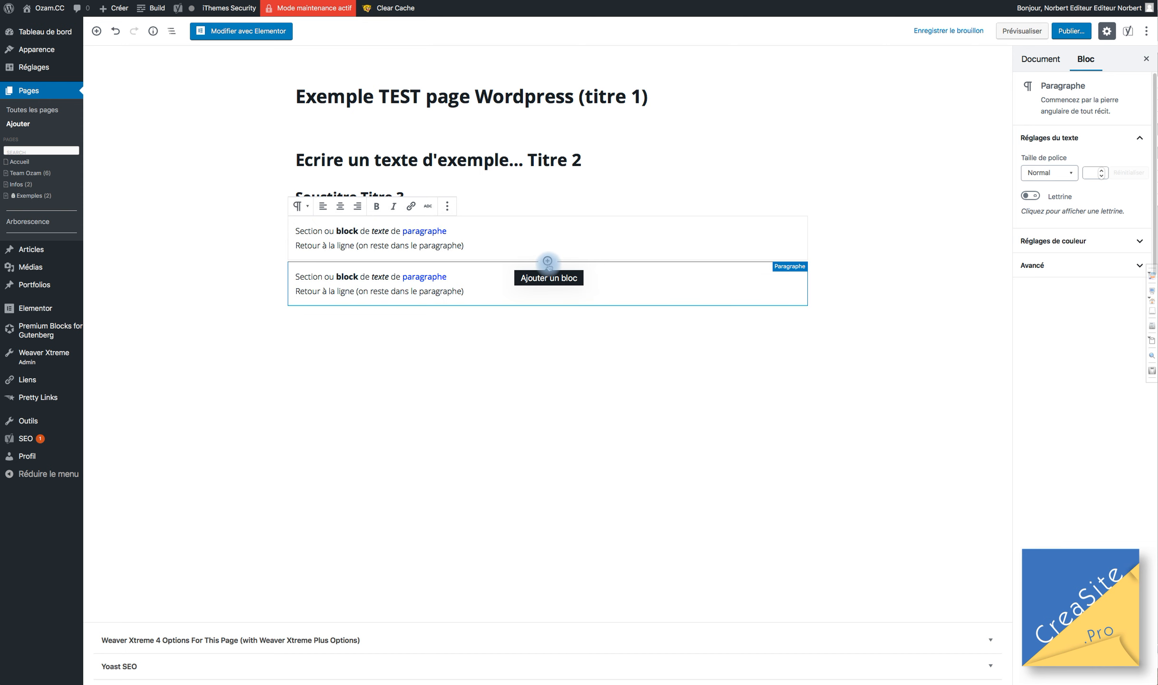
click(547, 262)
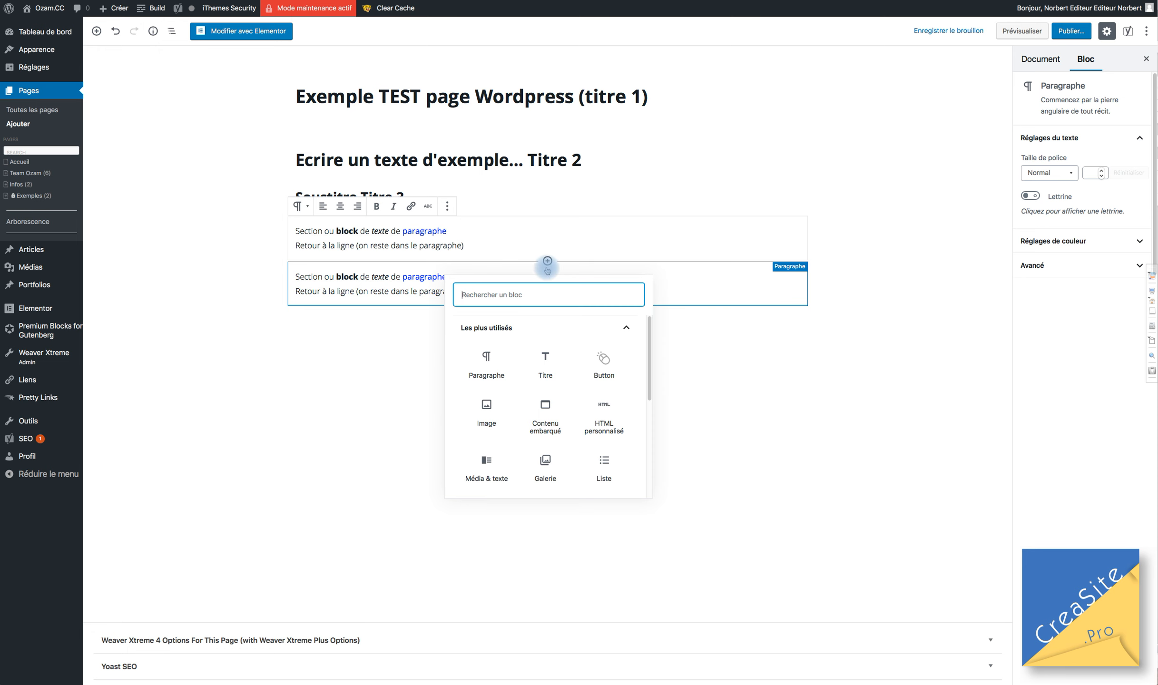
Browse the block library, expanding Éléments en ligne, Blocs communs and Mise en forme.
scroll(523, 376, down, 3)
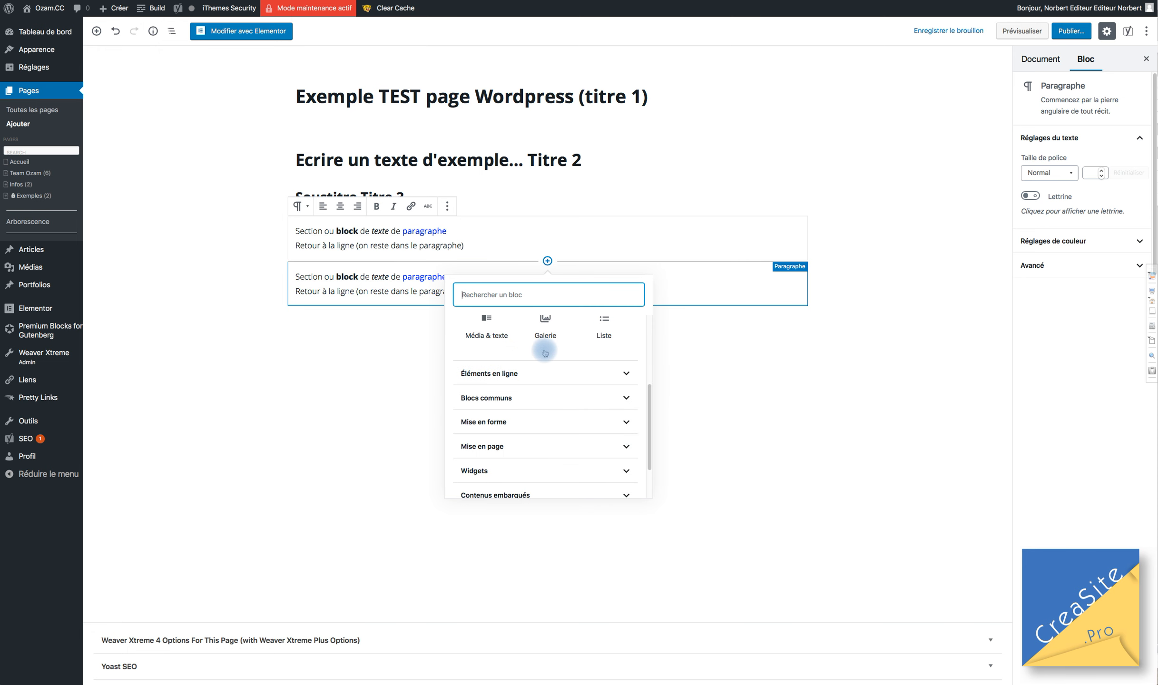
scroll(543, 352, up, 3)
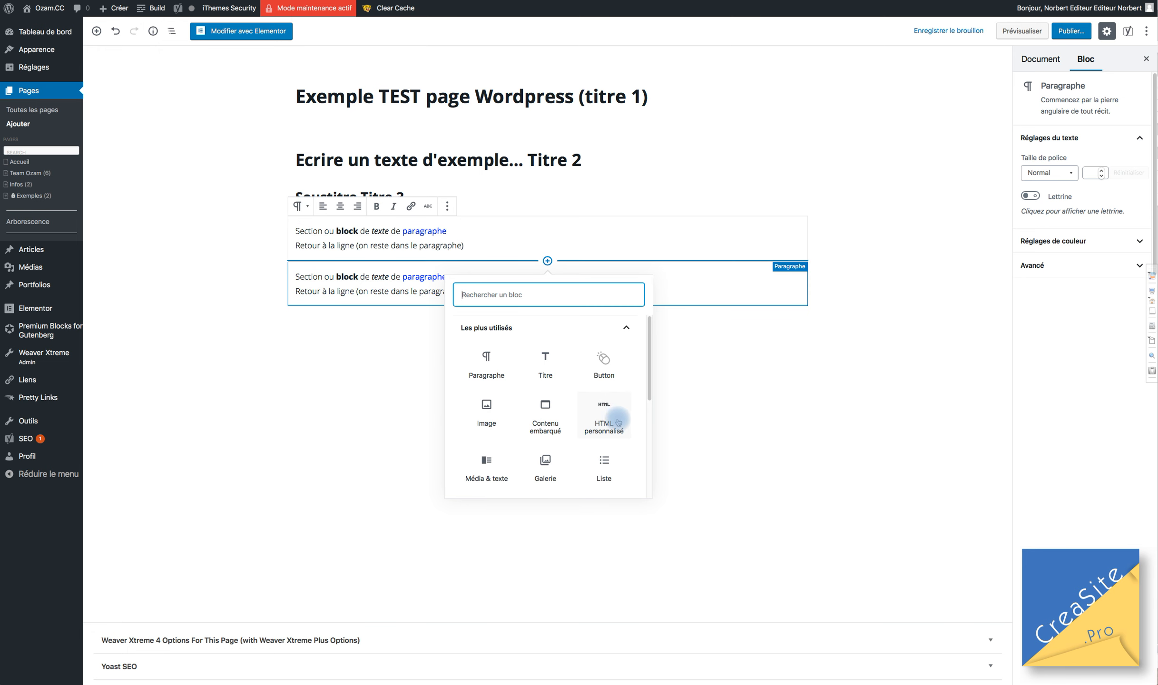
scroll(590, 447, down, 4)
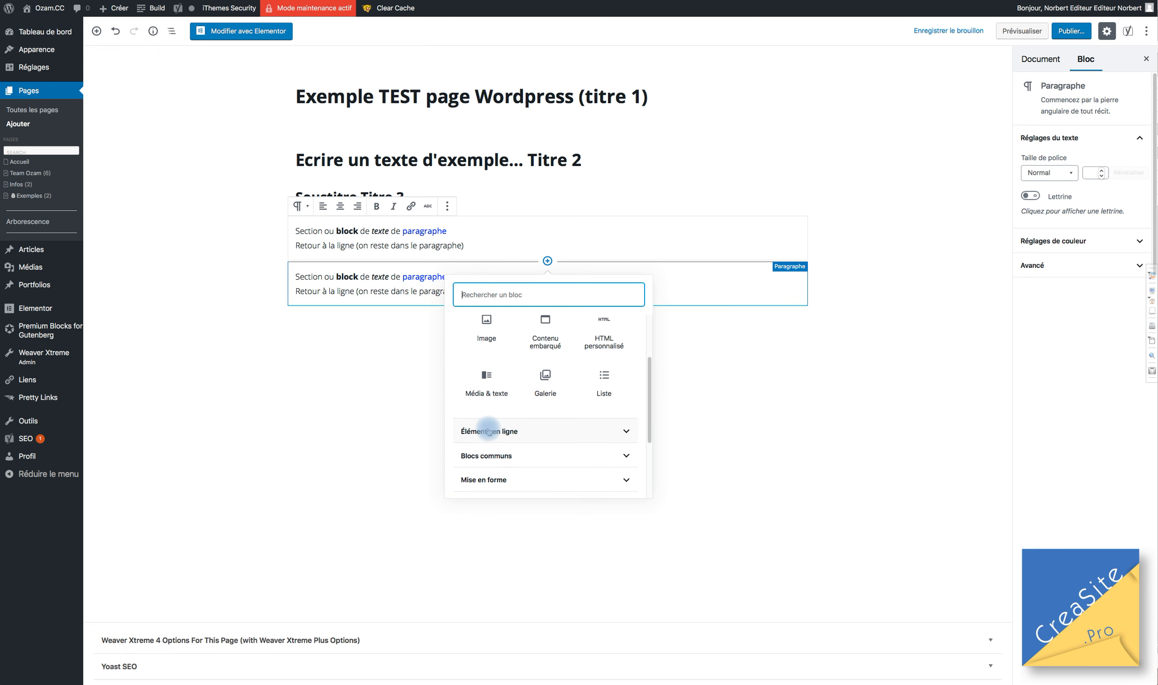
click(504, 423)
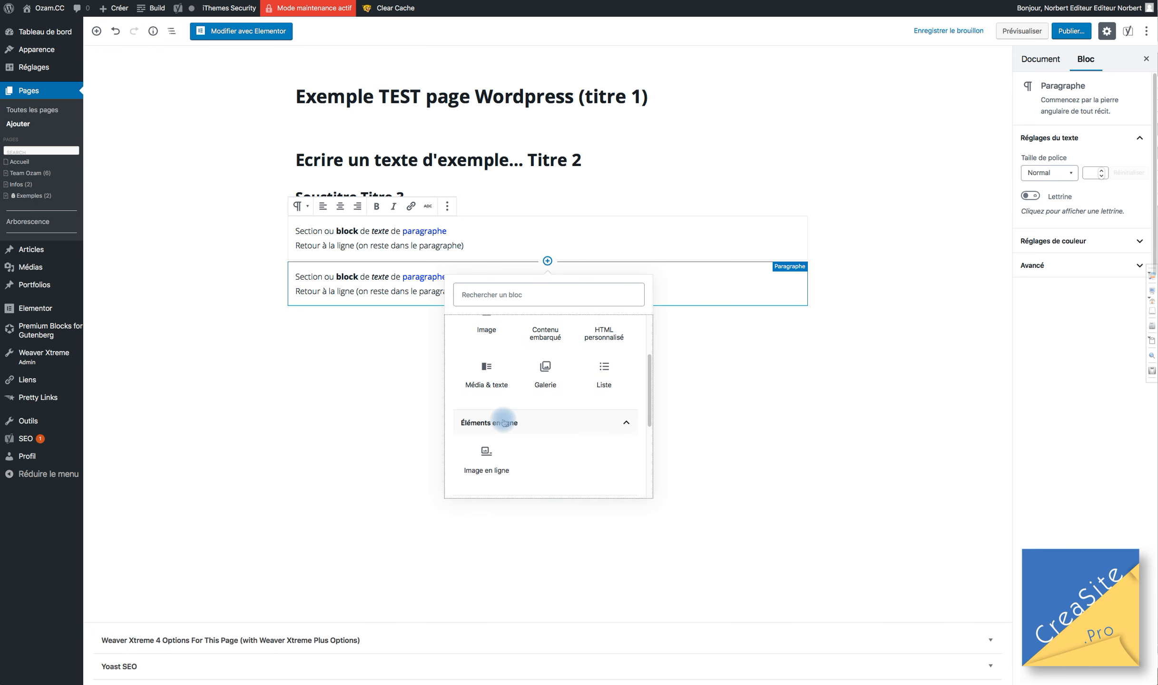
scroll(523, 419, down, 2)
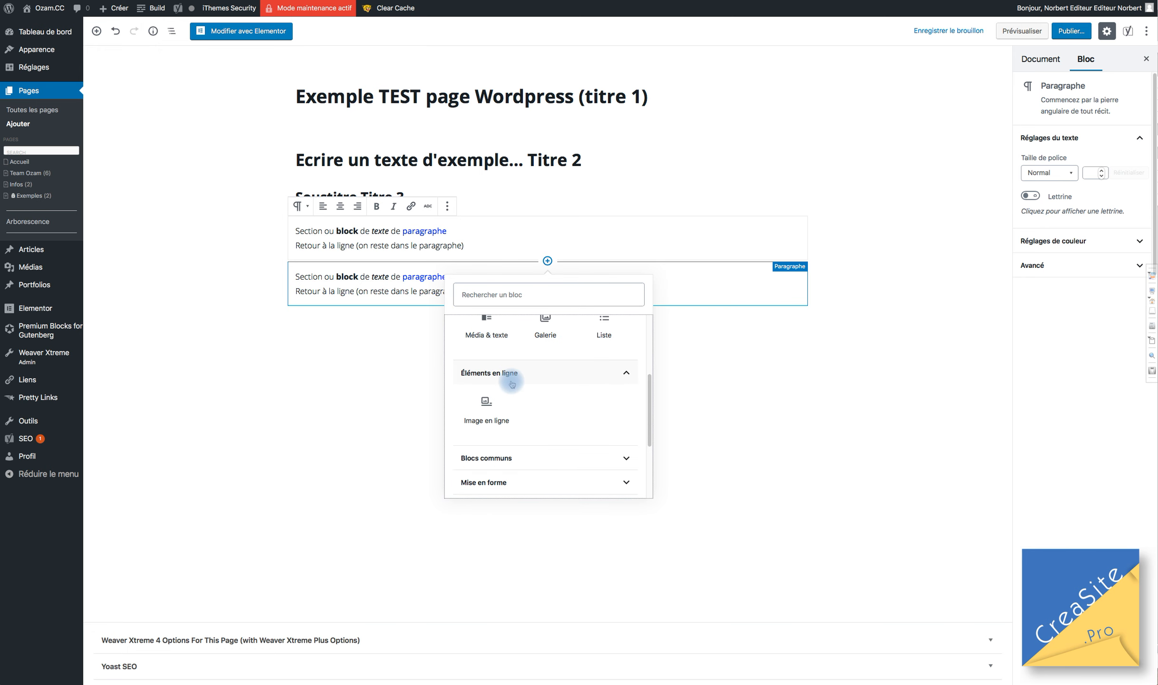
scroll(514, 390, down, 1)
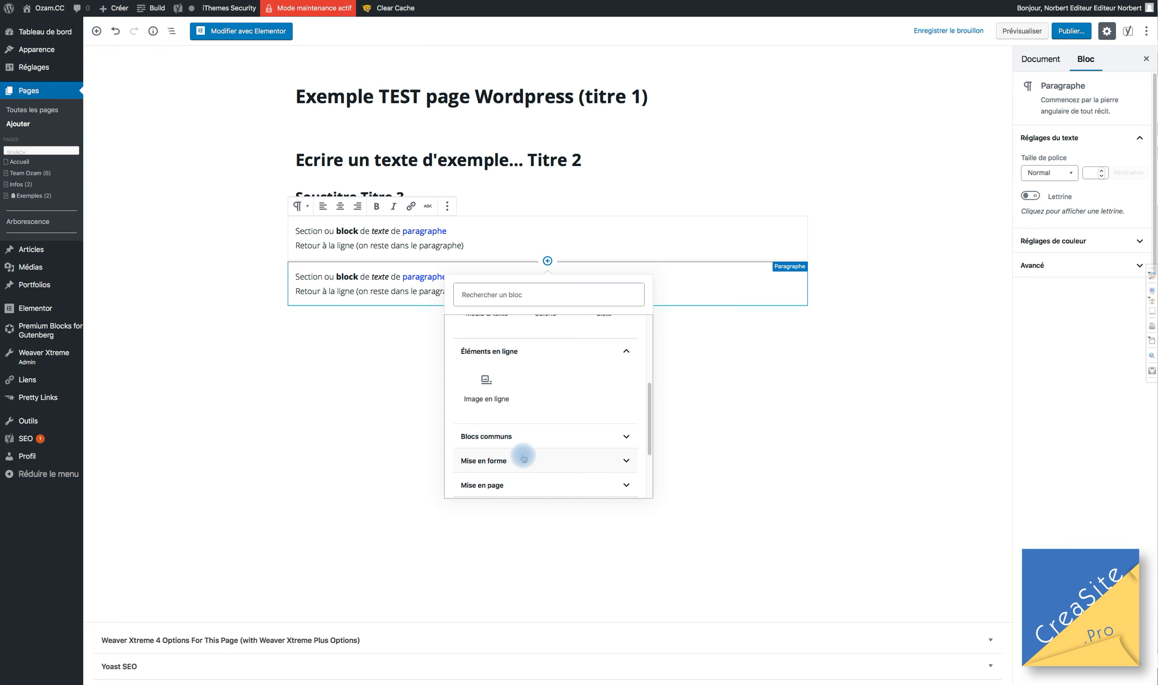
scroll(518, 440, down, 2)
click(517, 391)
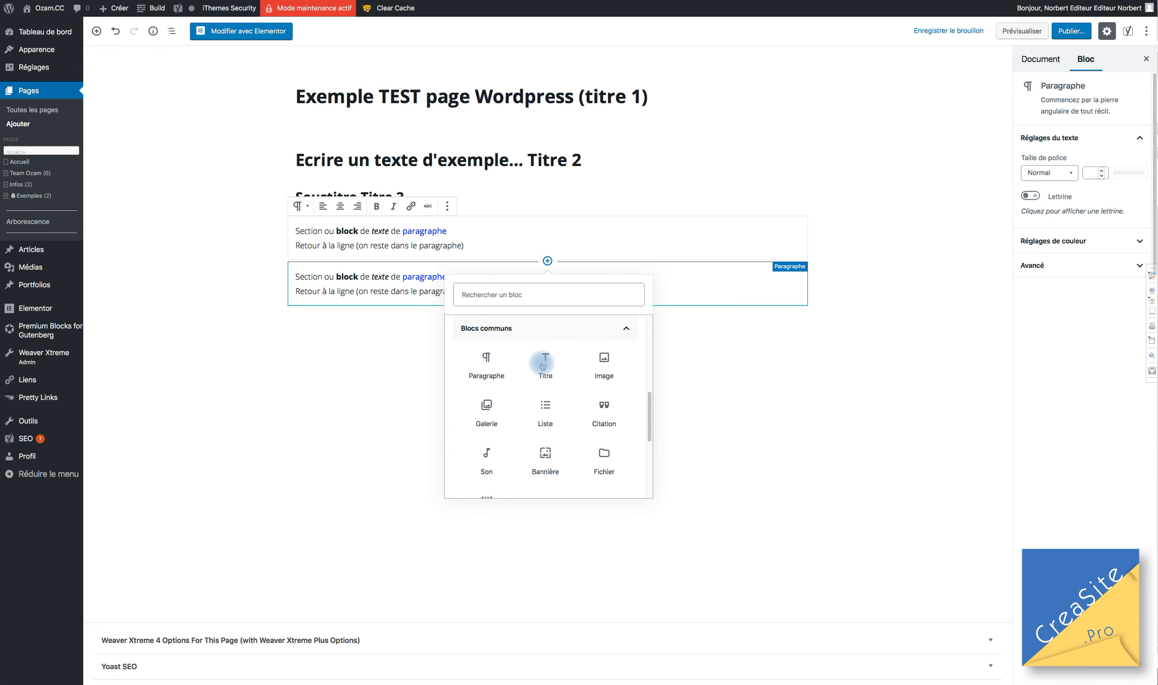
scroll(529, 422, down, 2)
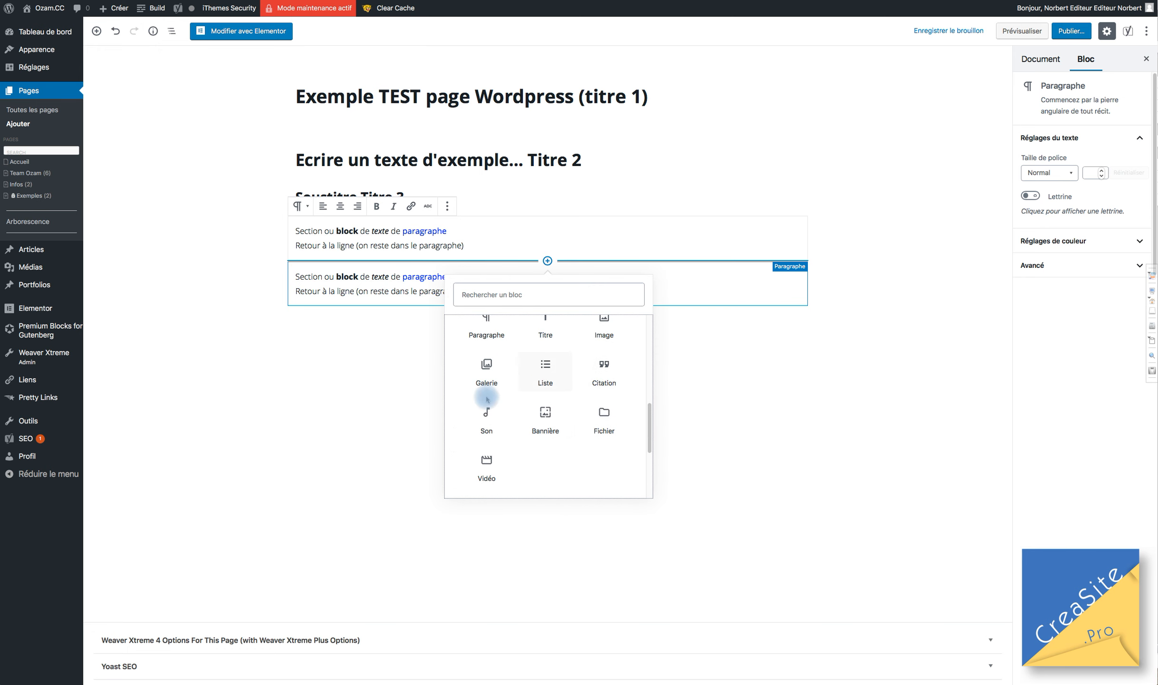
scroll(519, 423, down, 3)
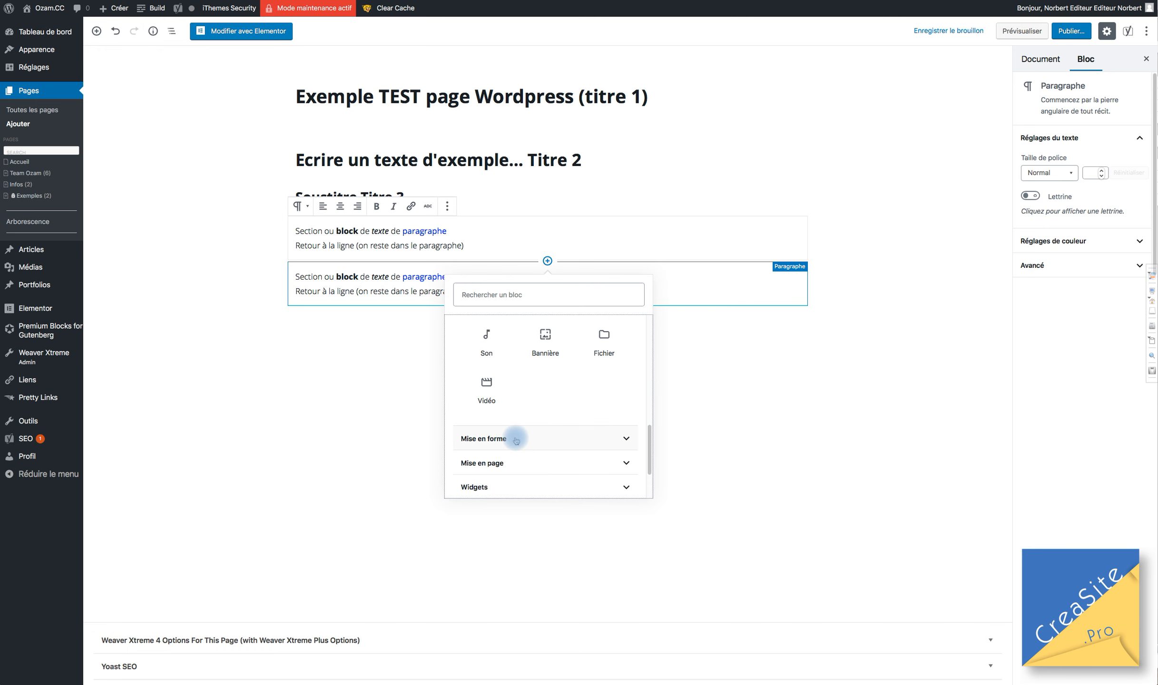
click(516, 439)
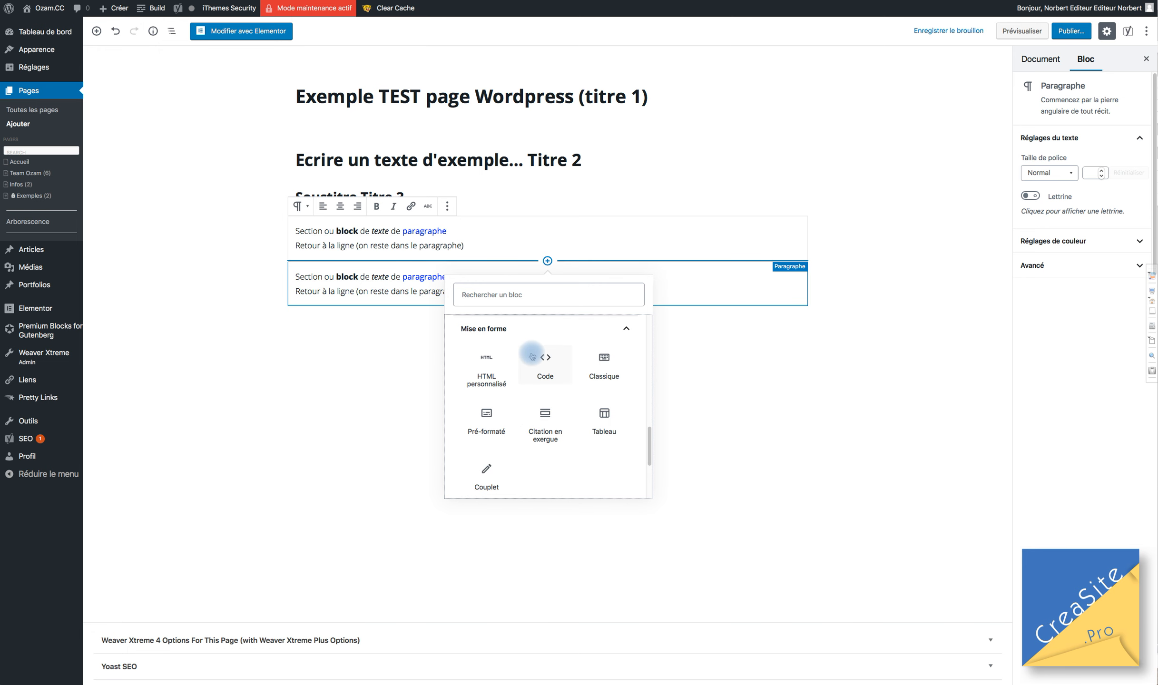
scroll(533, 354, down, 1)
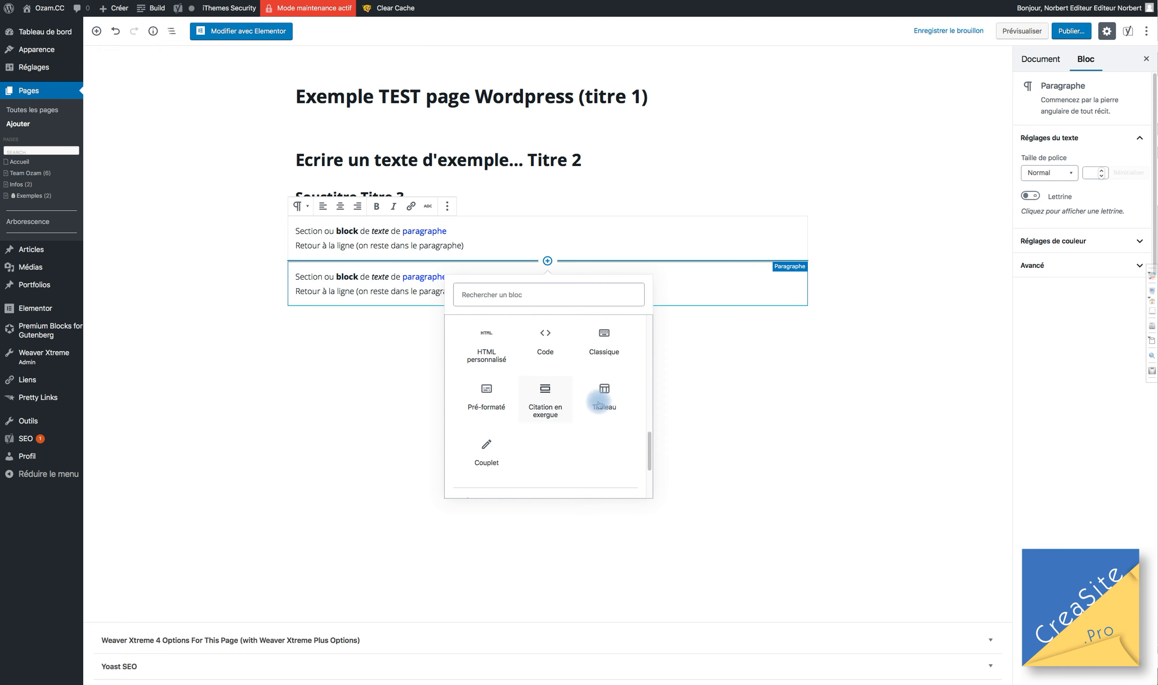
scroll(535, 438, down, 5)
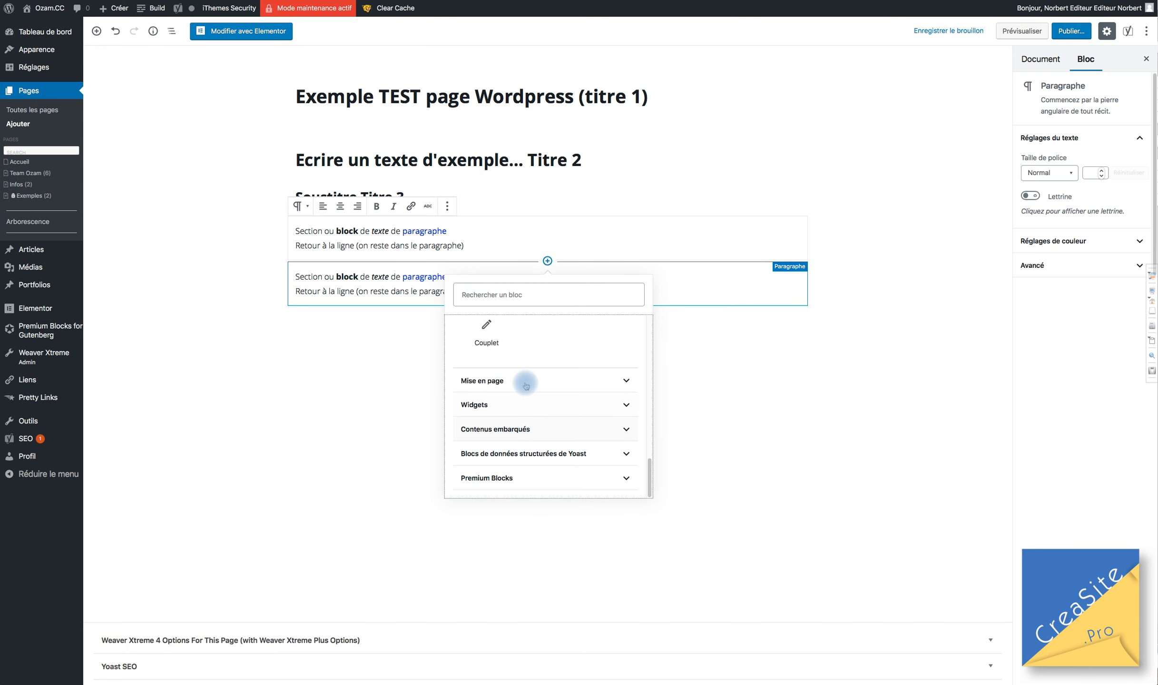
Expand Mise en page and Premium Blocks in the inserter to reveal Accordion, Banner and CountUp.
click(524, 380)
scroll(552, 397, down, 3)
scroll(551, 393, up, 3)
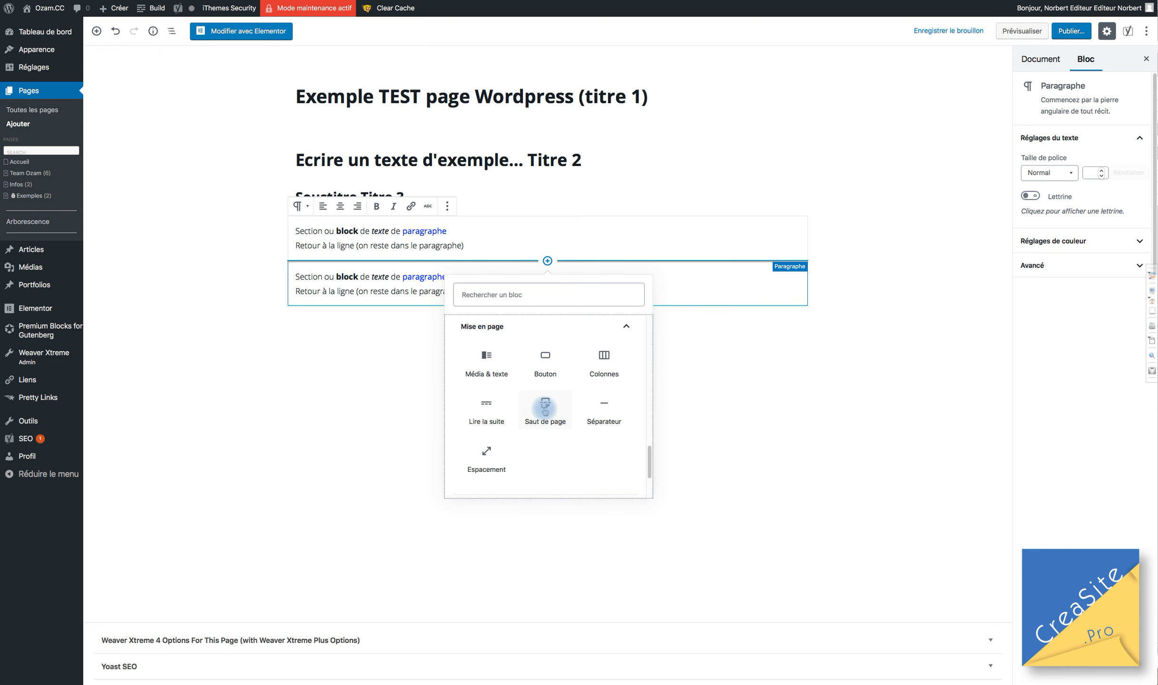
scroll(545, 411, down, 5)
click(519, 476)
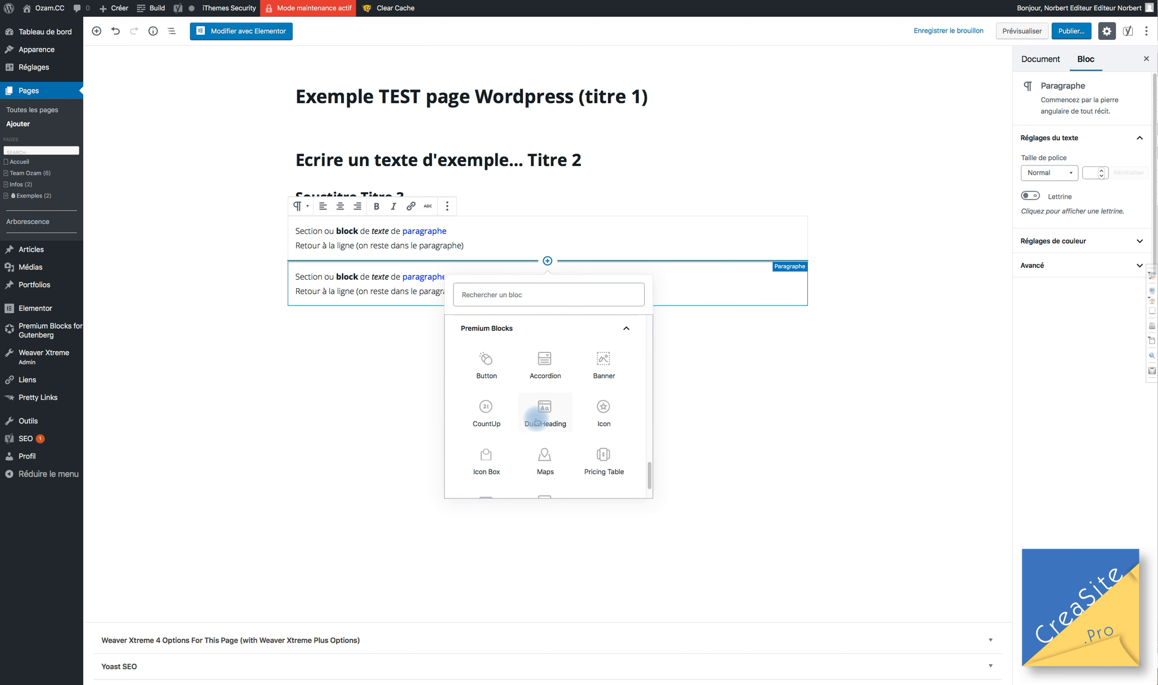
scroll(536, 421, down, 2)
scroll(509, 351, up, 5)
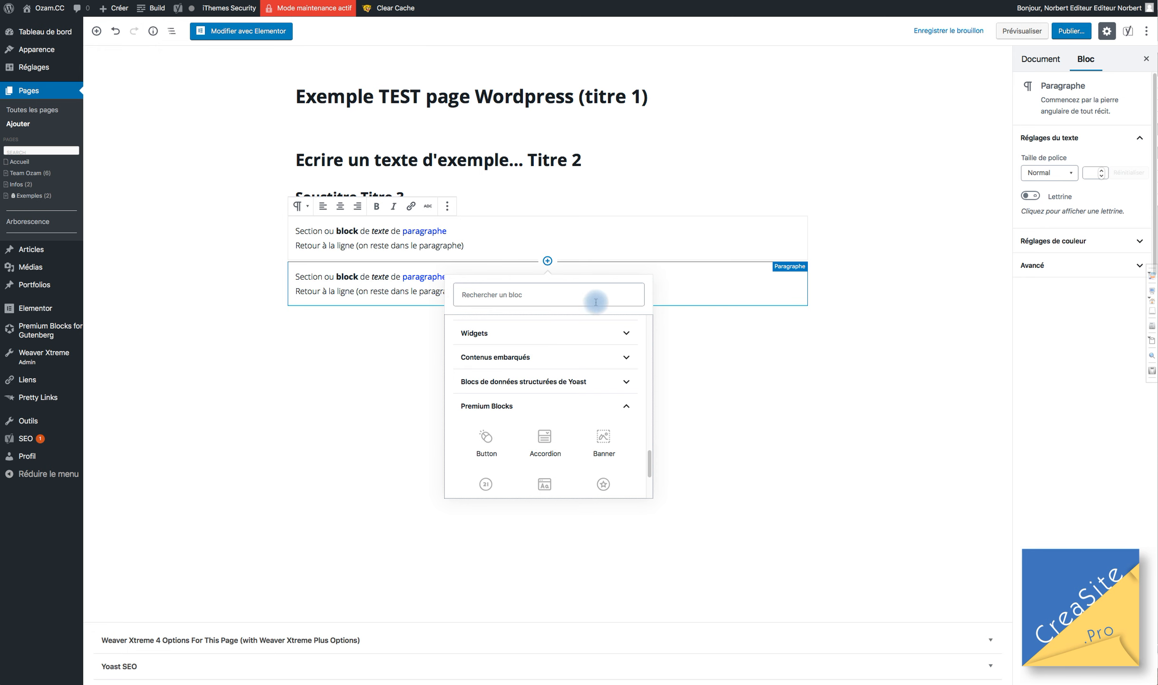
scroll(531, 404, up, 5)
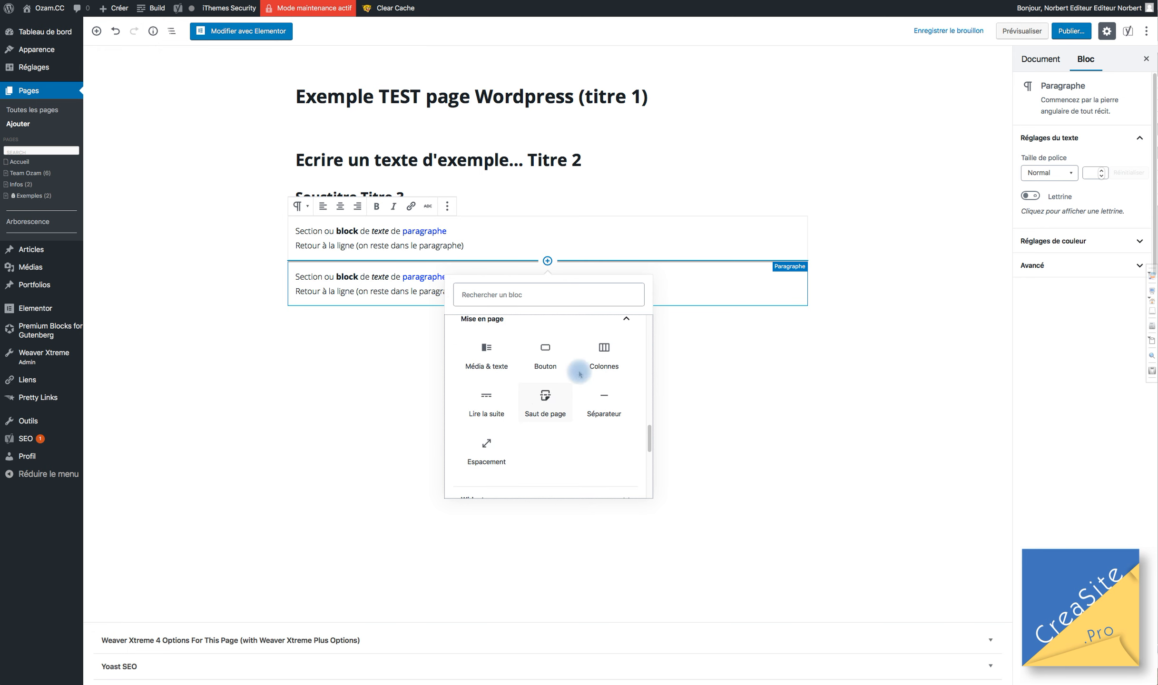
scroll(519, 421, down, 3)
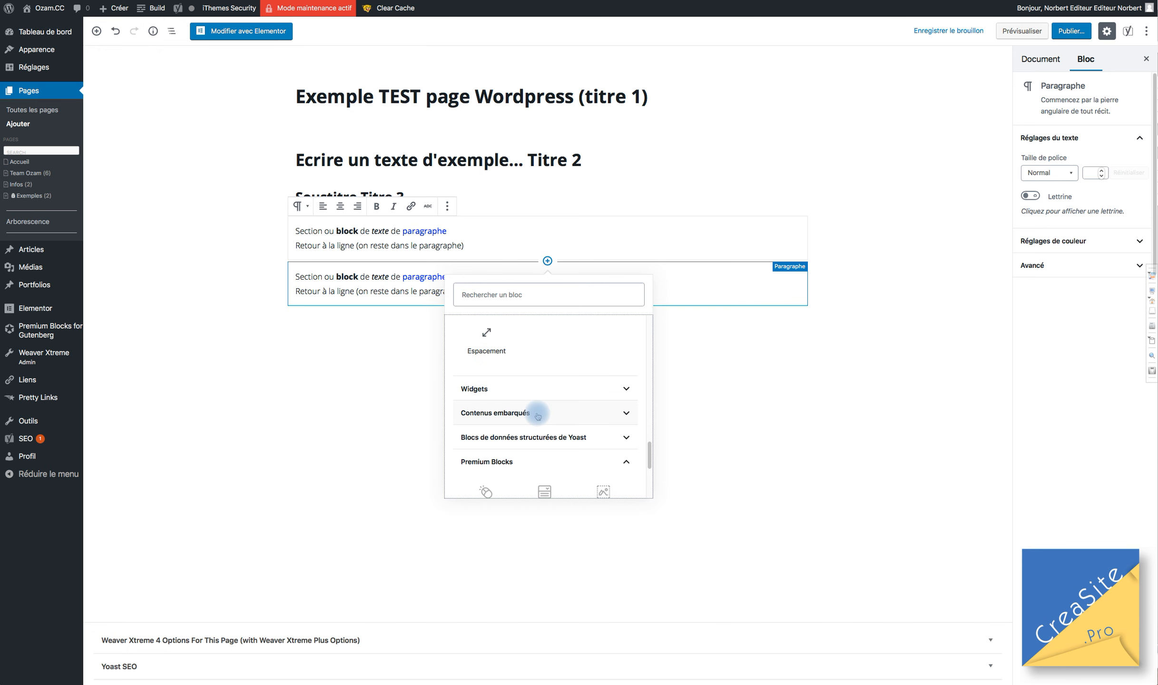
scroll(538, 416, down, 3)
scroll(528, 381, up, 2)
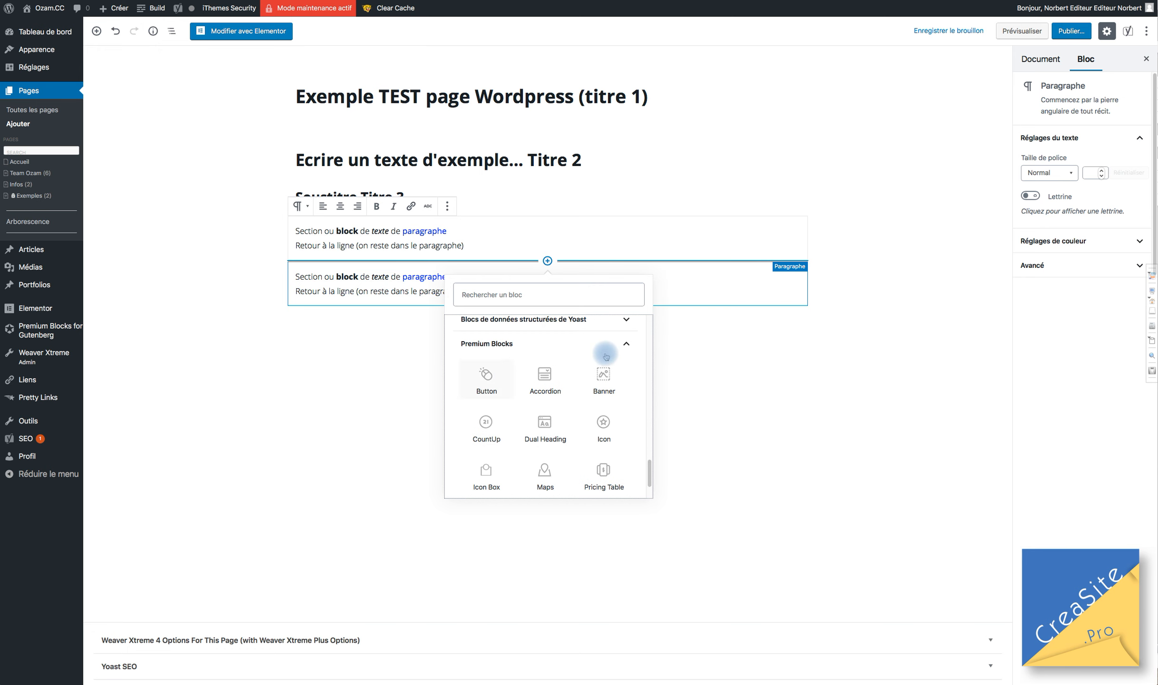
scroll(527, 376, up, 1)
scroll(554, 395, down, 1)
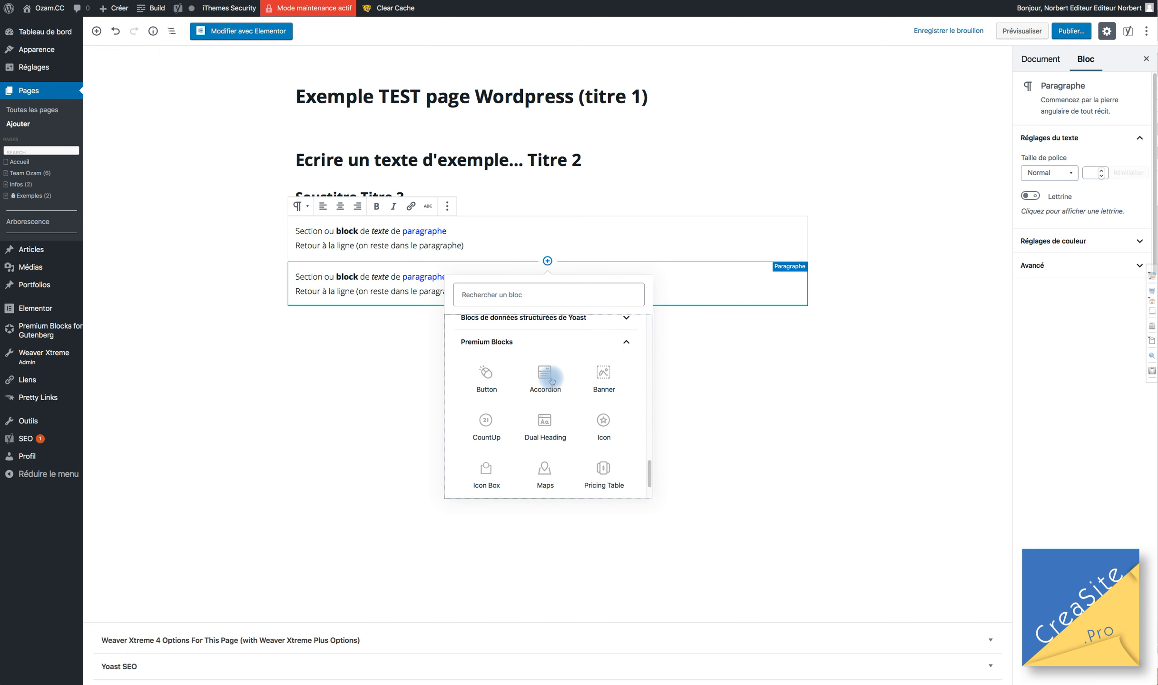
Insert a Premium Blocks Accordion and add two more items for three in total.
click(545, 377)
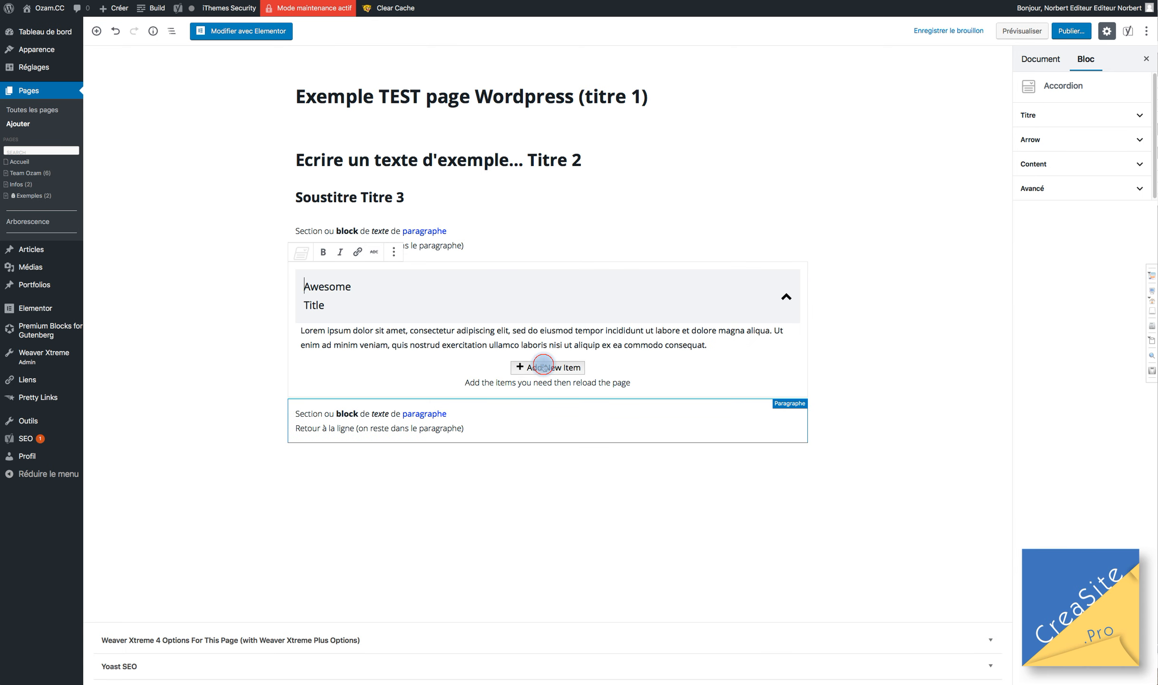
click(543, 367)
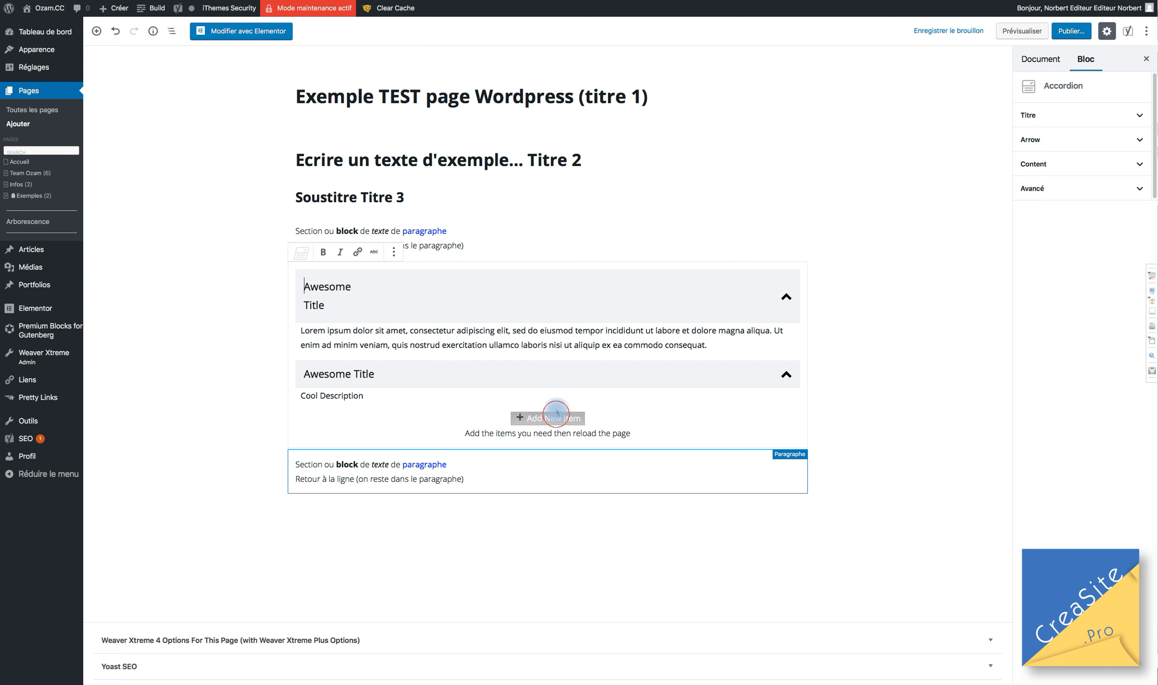
click(557, 413)
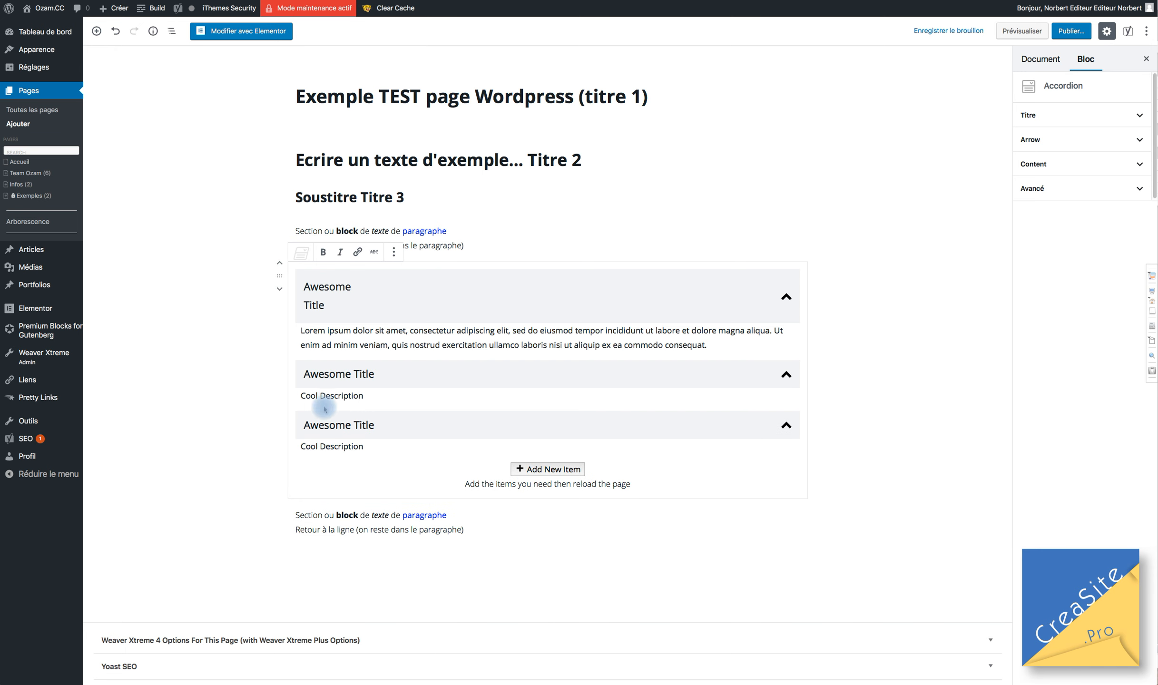
Select the second item's title word and its Cool Description text.
click(339, 368)
double_click(337, 378)
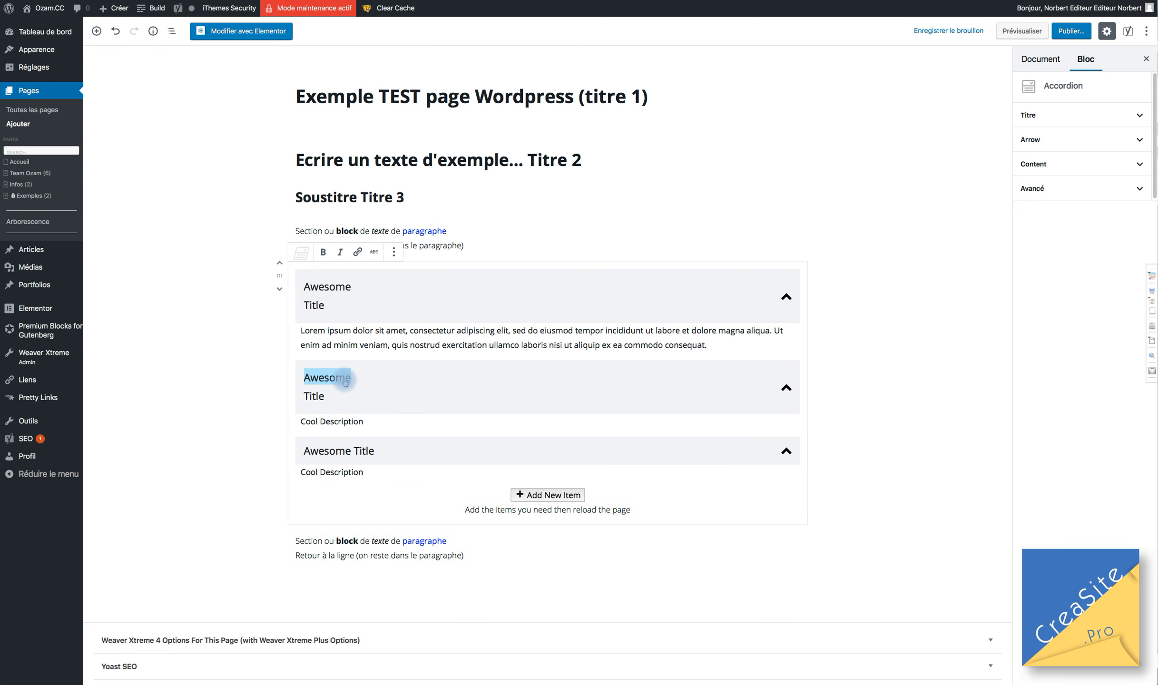
click(336, 394)
click(348, 421)
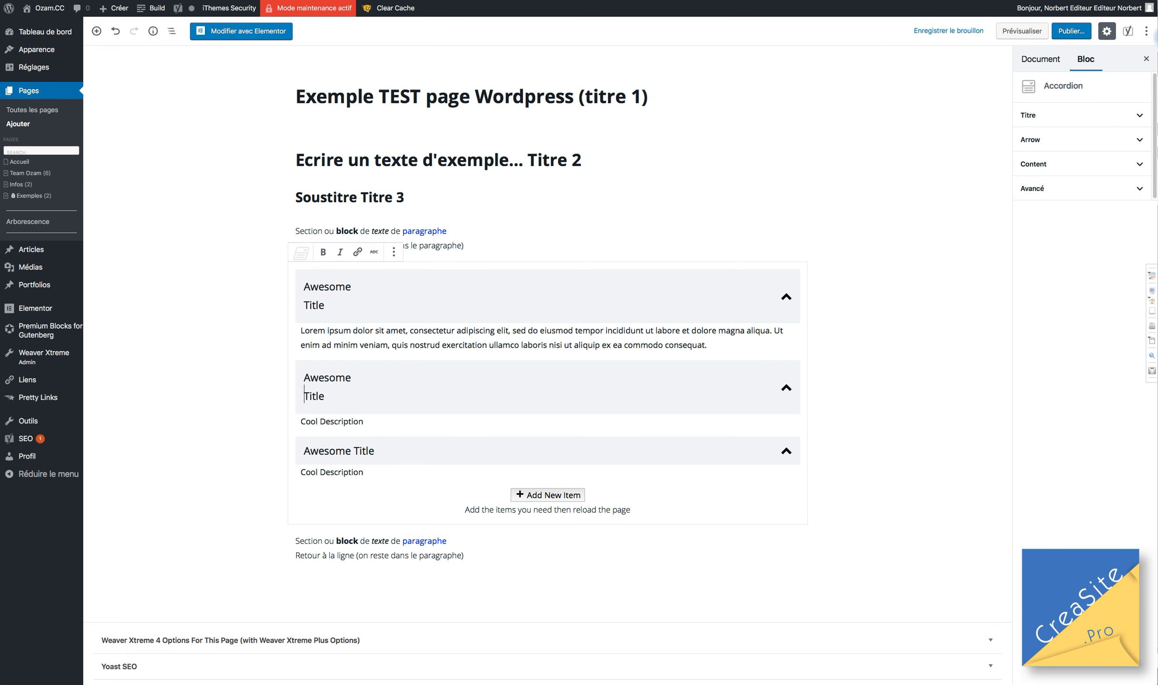
click(1091, 69)
Look through the accordion title's direction, font, colour and border settings, keeping LTR.
click(1045, 114)
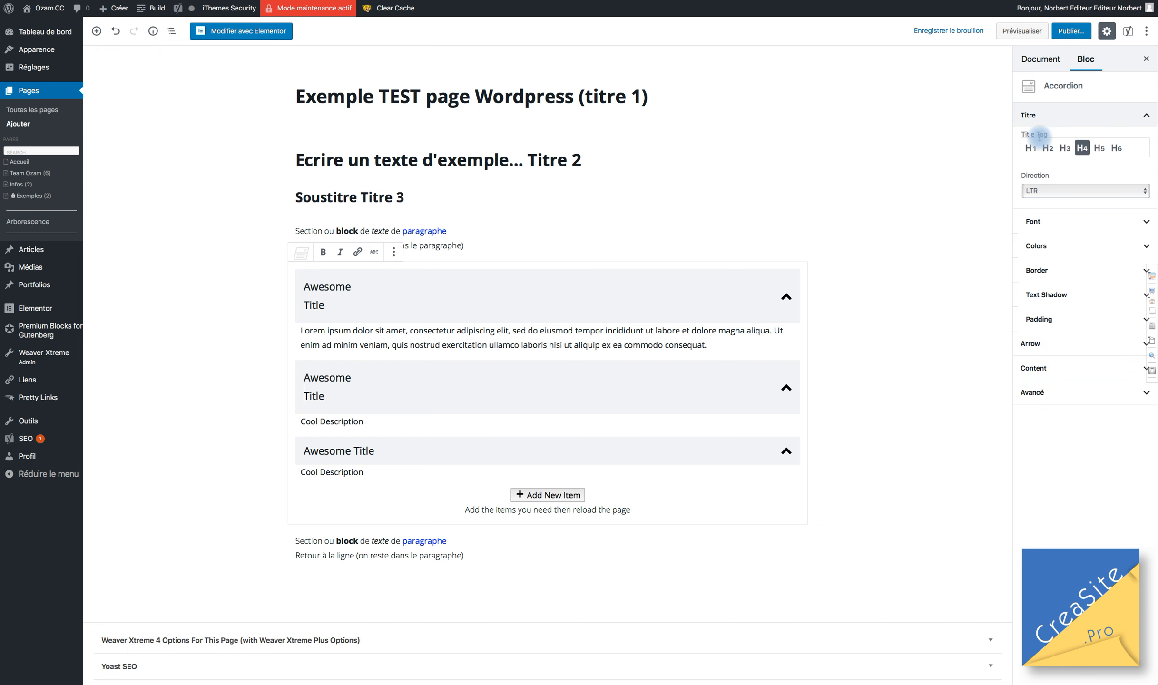
click(1047, 192)
click(1038, 180)
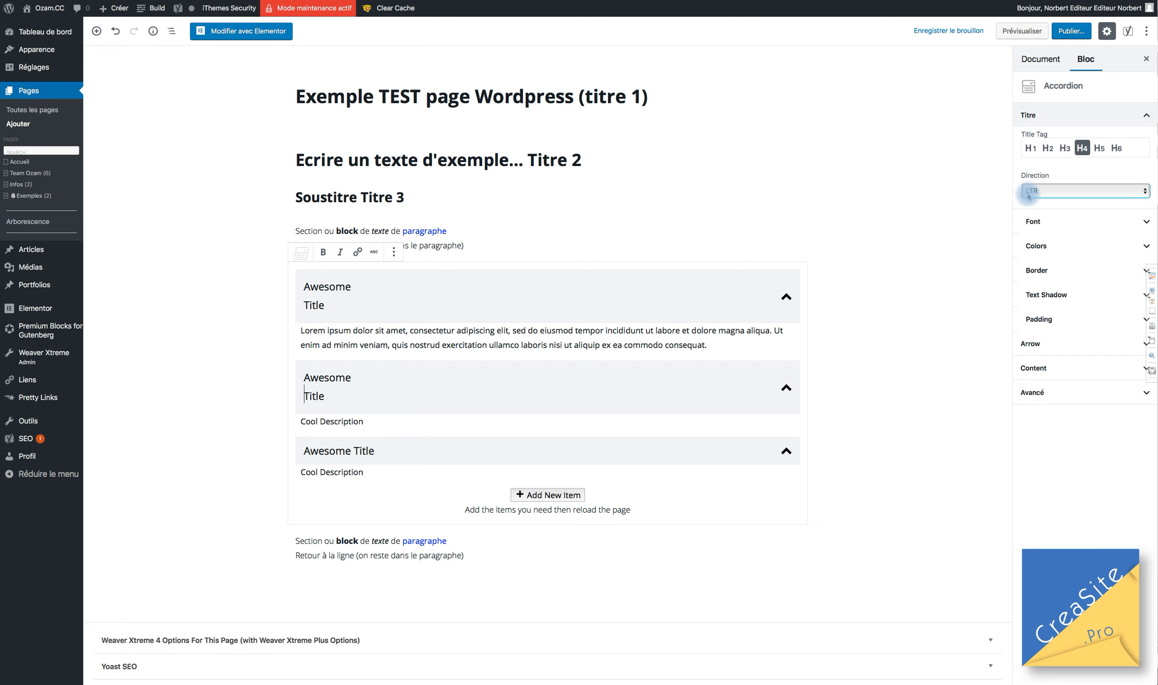
click(1050, 192)
click(1054, 169)
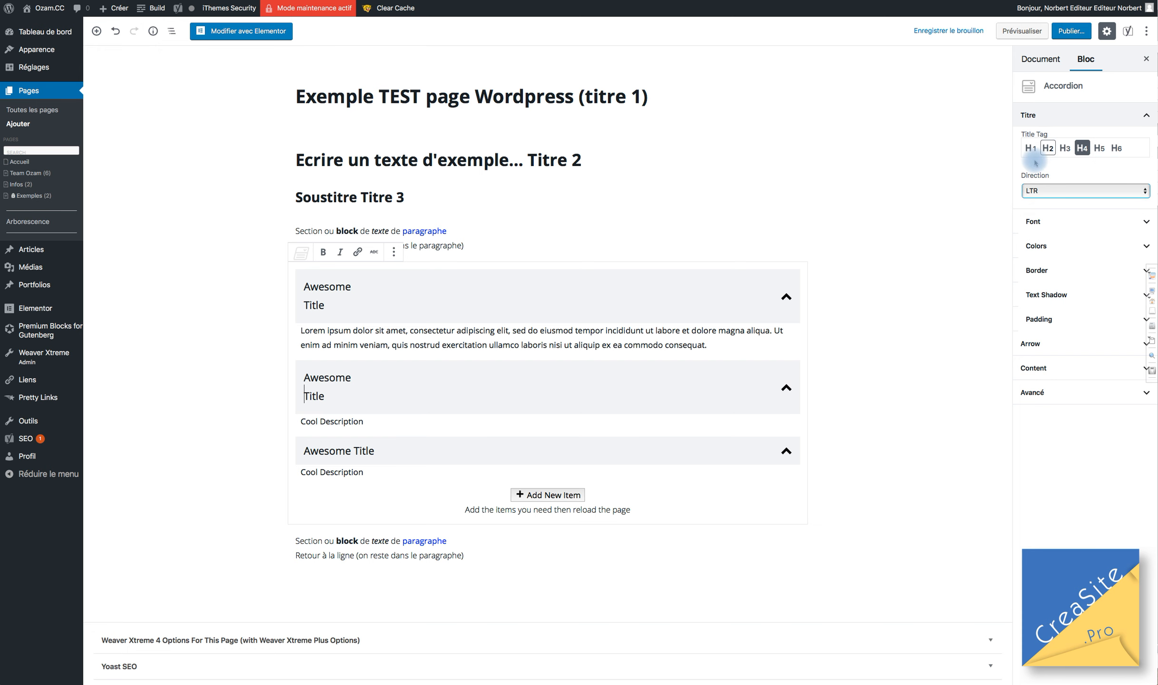
click(1035, 227)
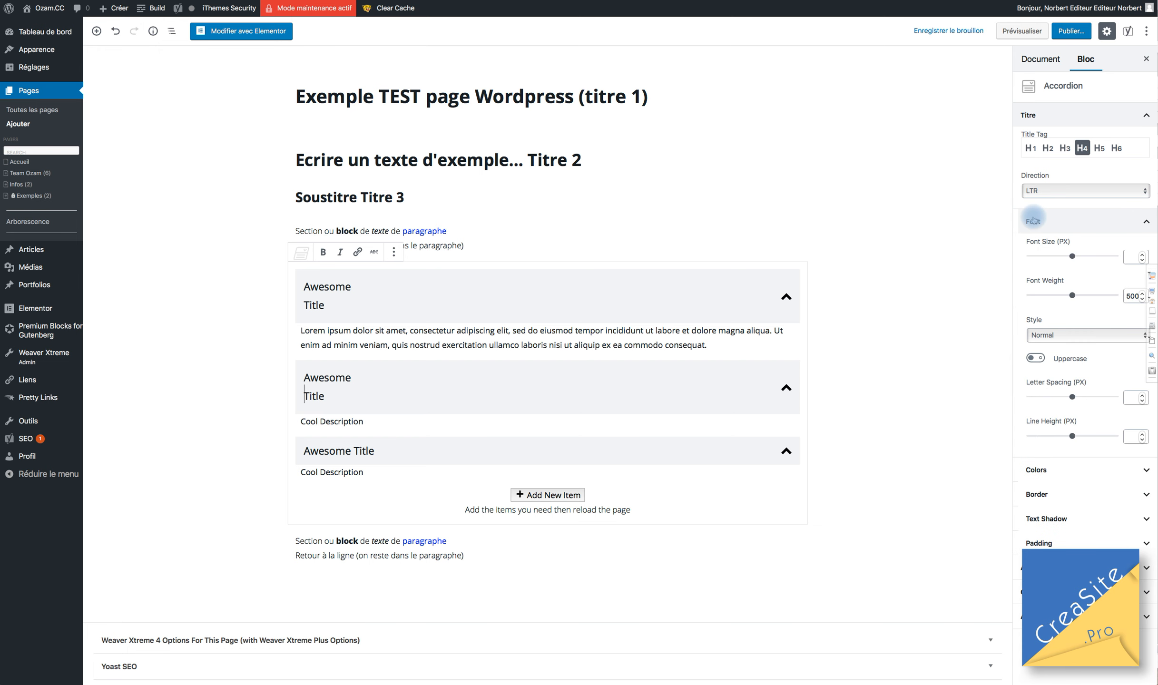
click(1034, 221)
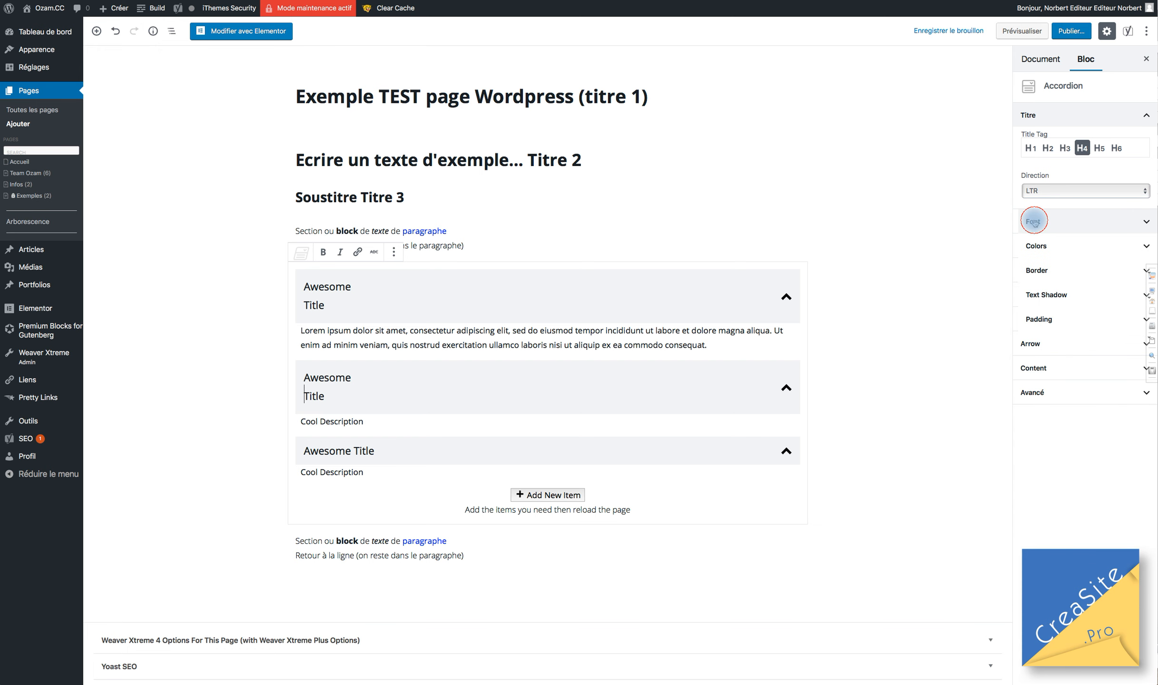
click(1037, 247)
click(1037, 246)
click(1039, 269)
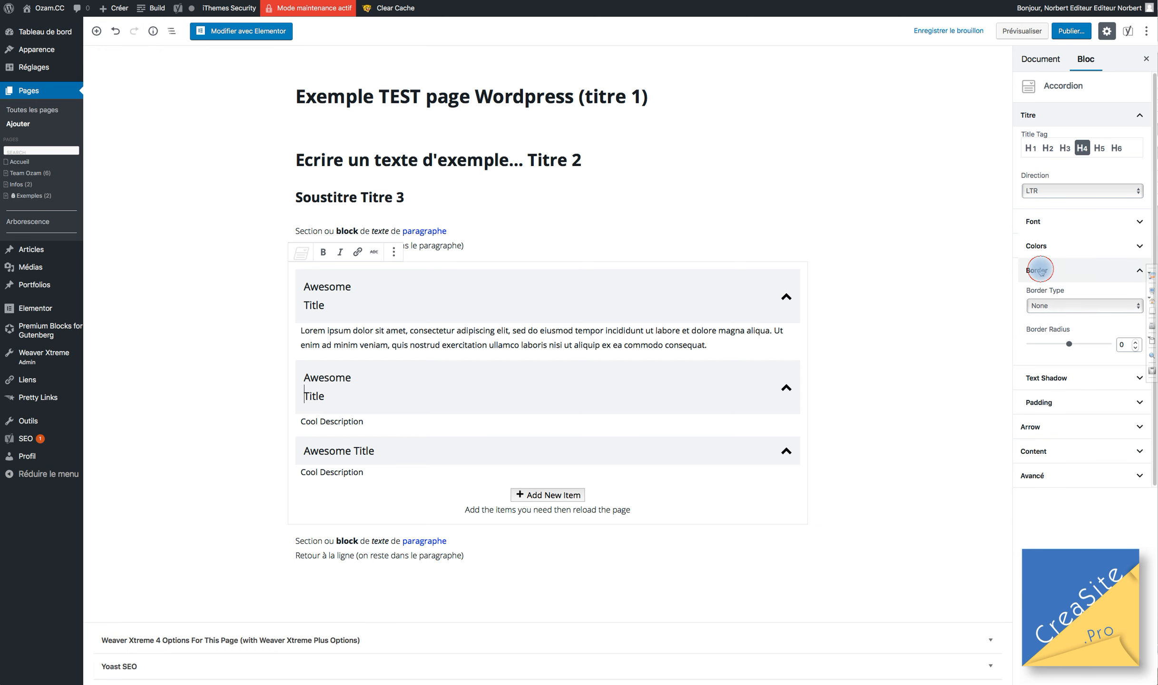
click(1039, 270)
click(1039, 270)
click(1037, 276)
Give the accordion titles a green text shadow: blur 69, horizontal 64, vertical 64.
click(1051, 295)
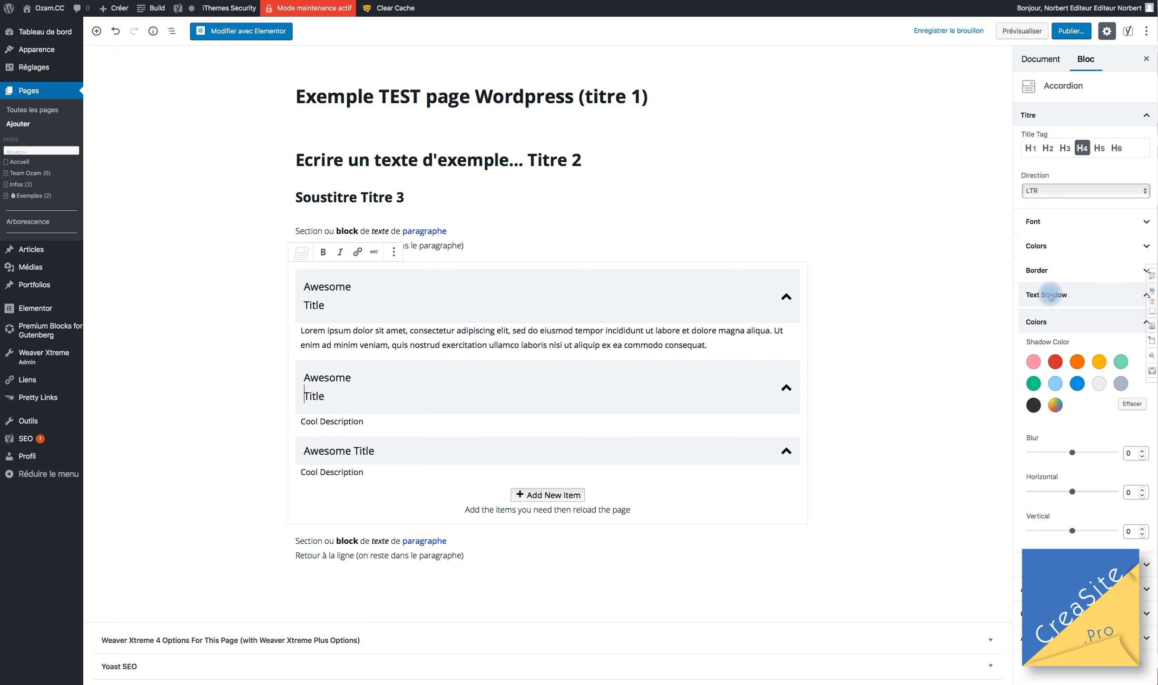
click(1033, 383)
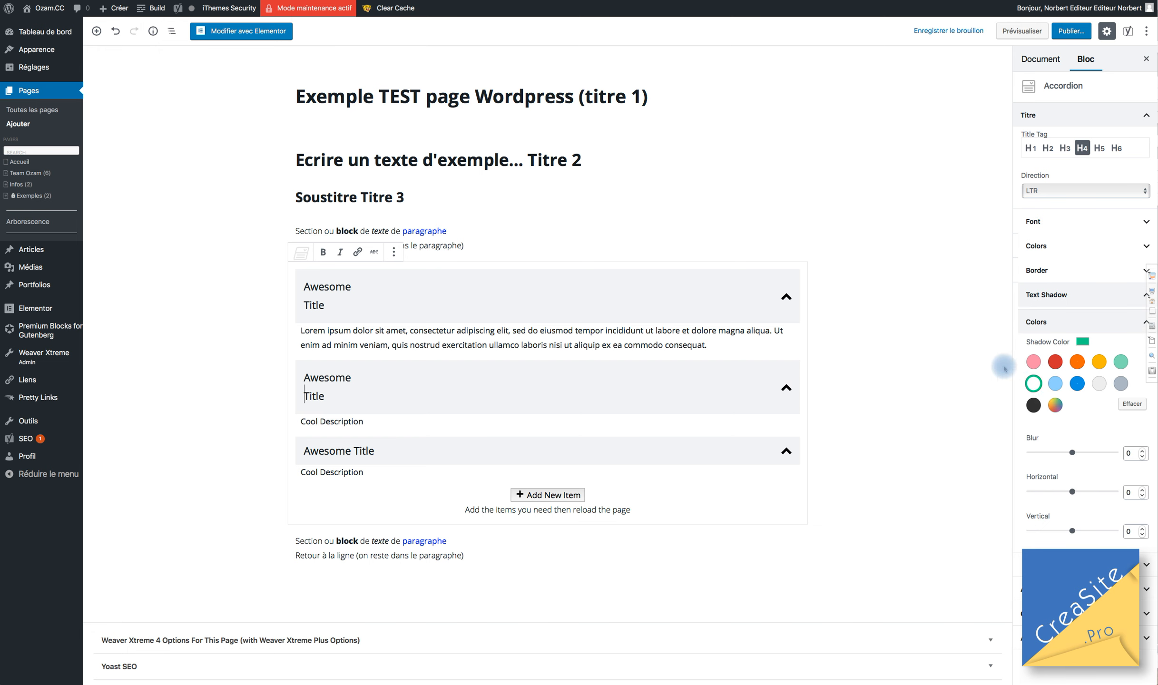
drag(1073, 452, 1088, 453)
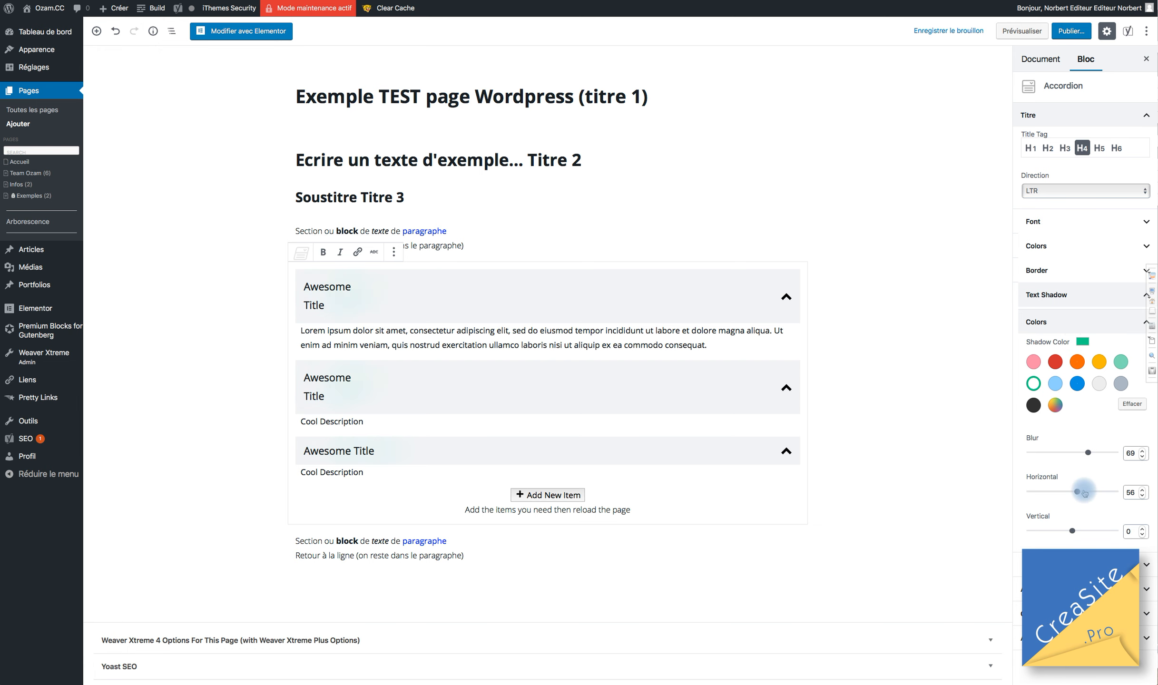
click(1084, 492)
click(1083, 531)
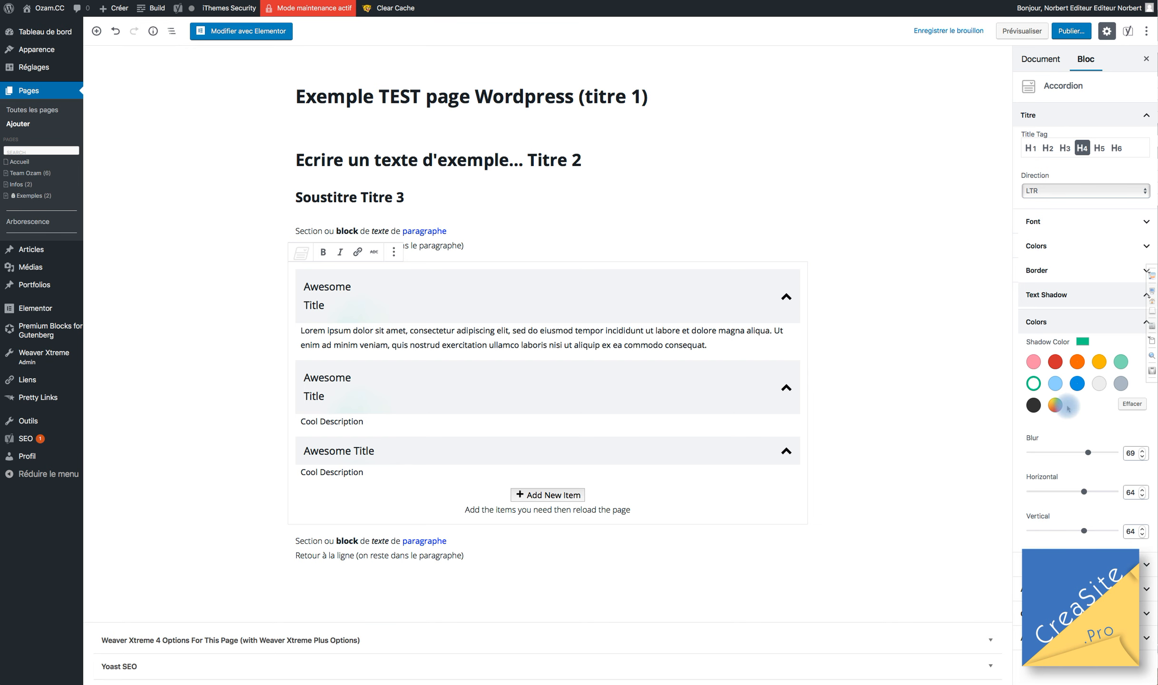
Review the accordion content and advanced settings, then deselect the accordion.
click(1083, 120)
click(1084, 119)
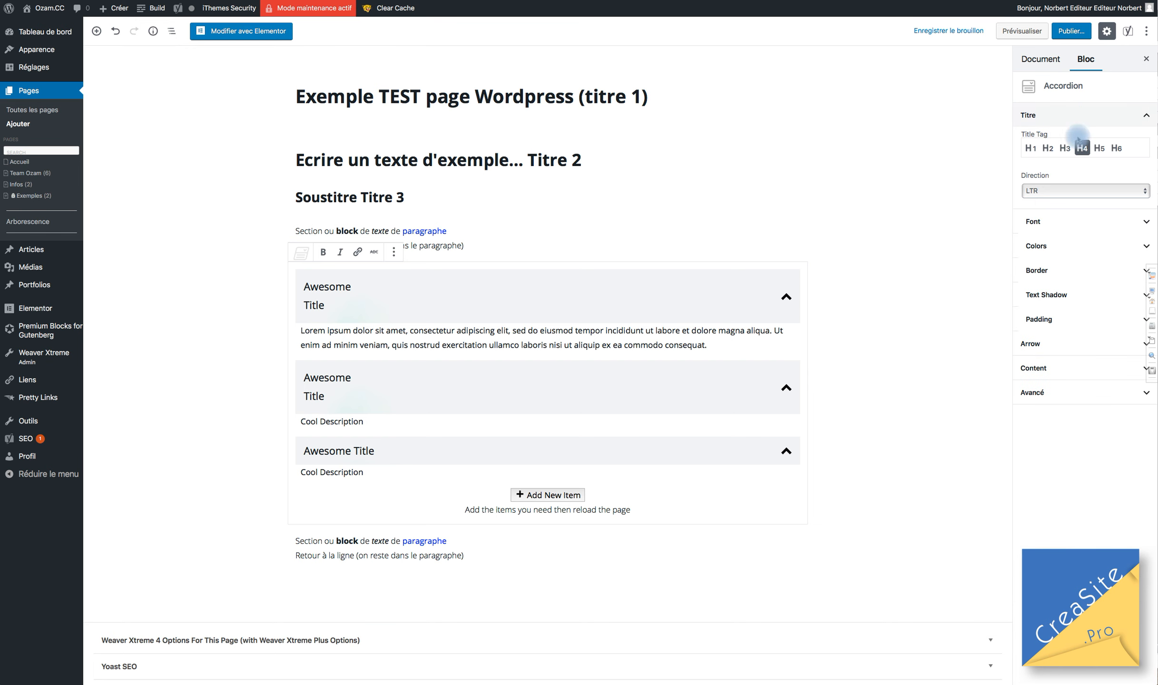
click(1067, 112)
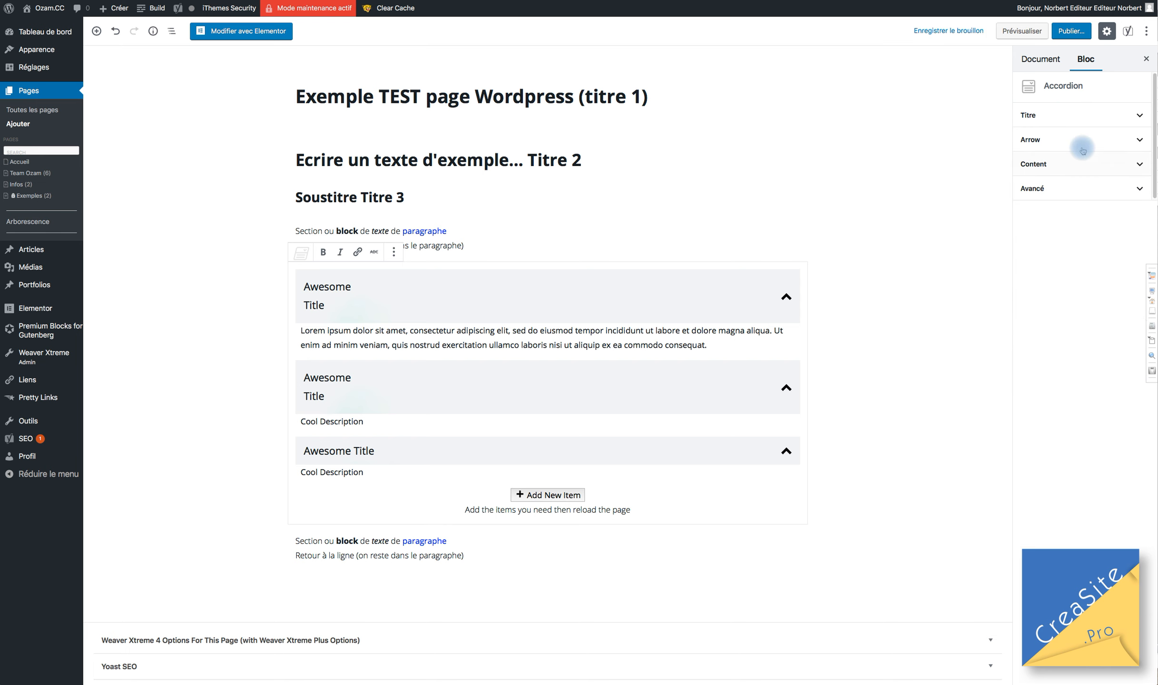
click(1048, 167)
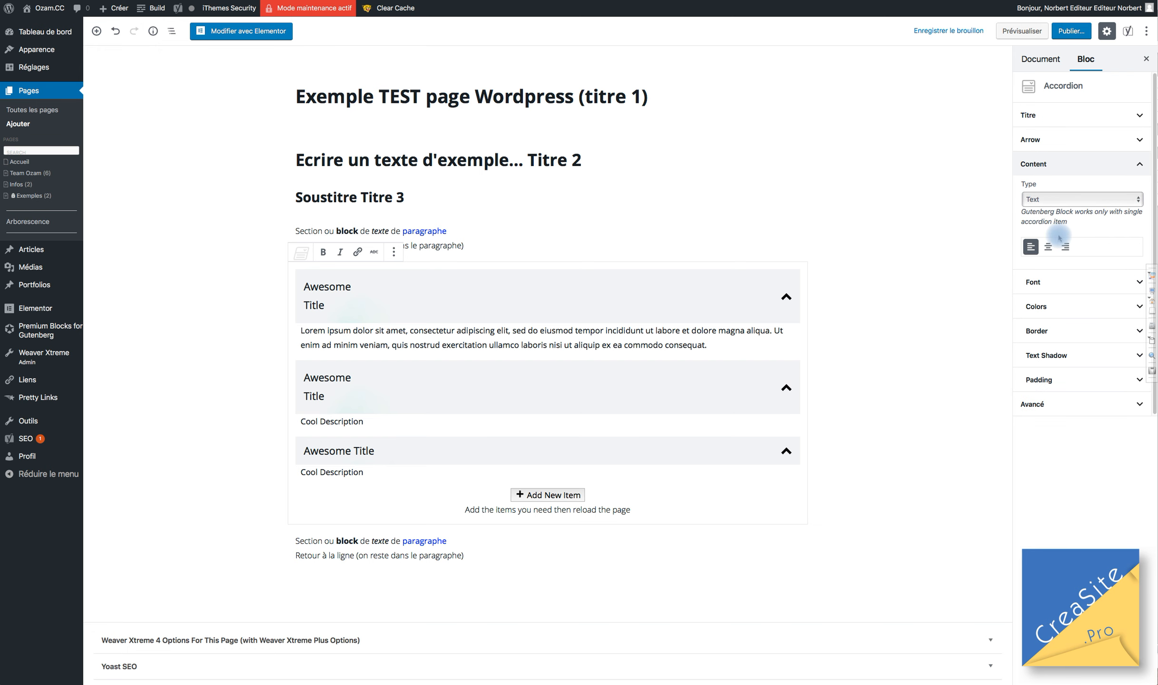
click(1039, 406)
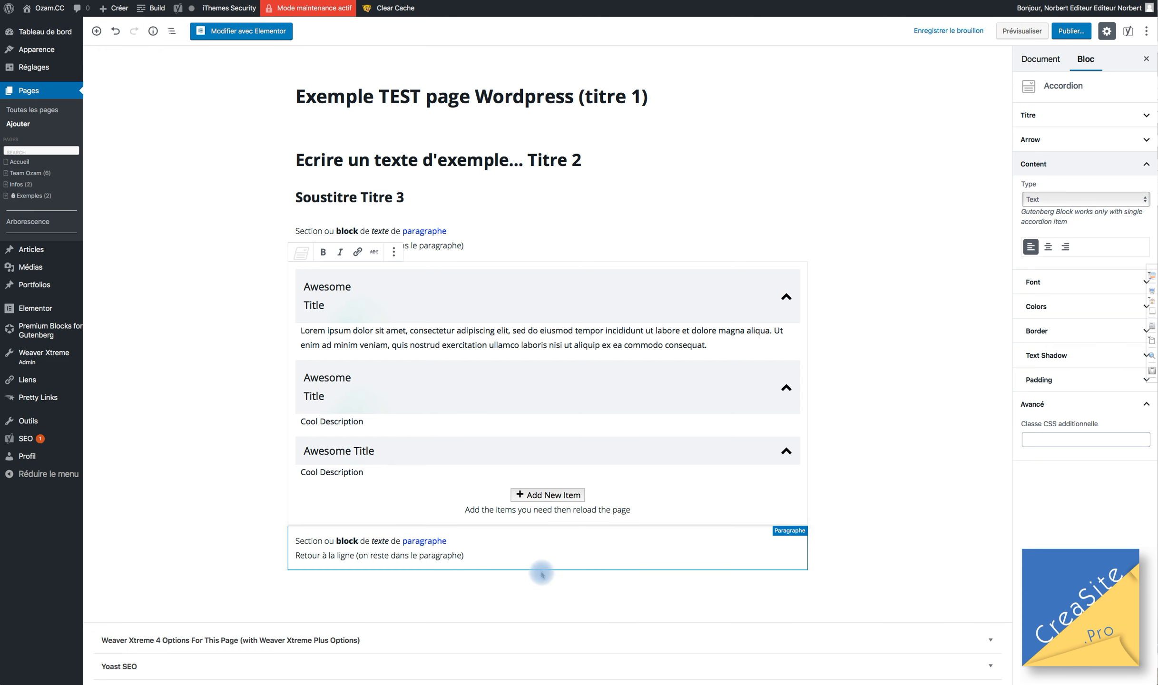
click(530, 582)
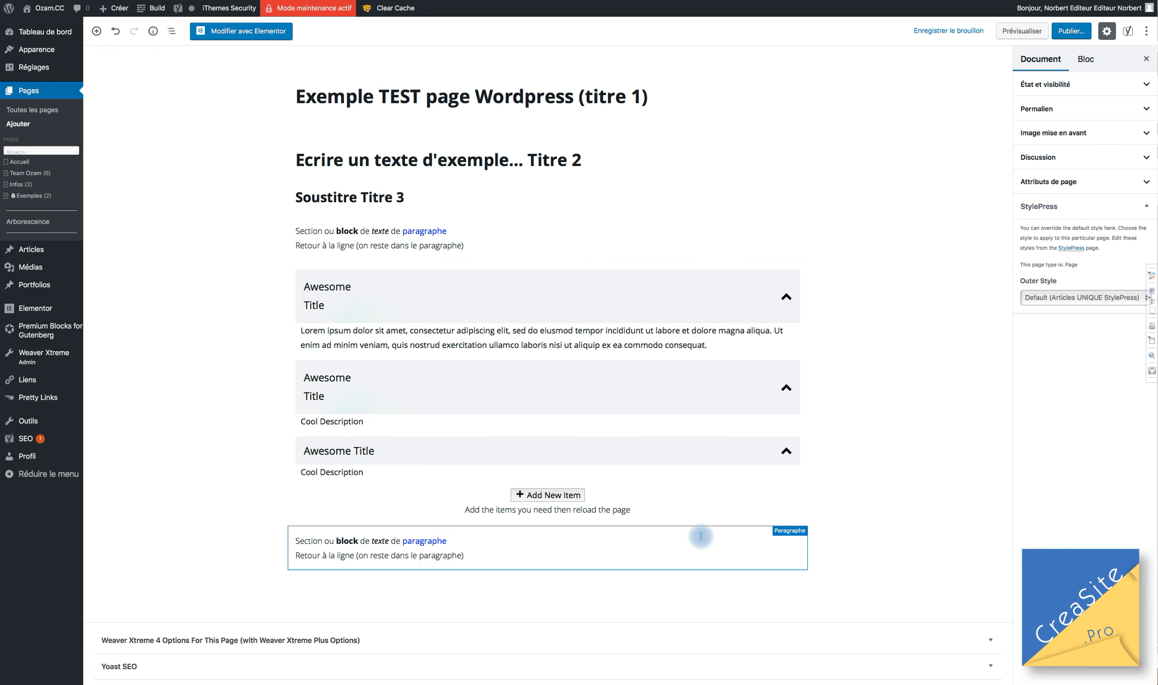
Open the block inserter below the accordion and expand Blocs communs, Mise en forme and Mise en page.
click(548, 524)
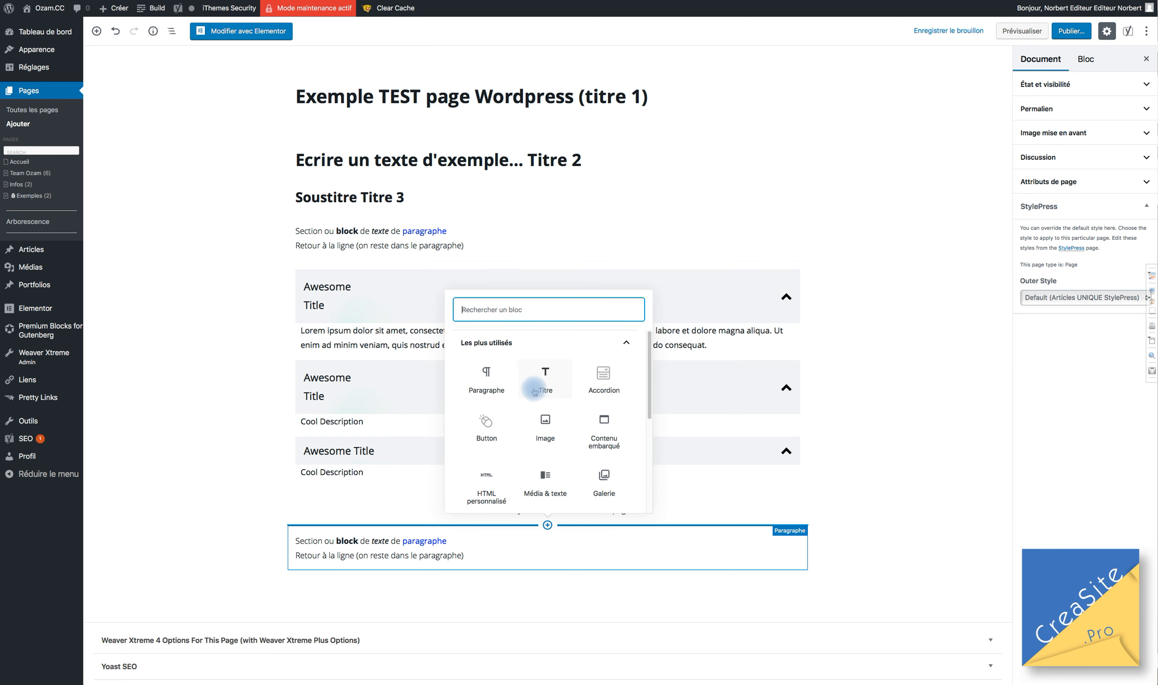
scroll(567, 419, down, 1)
scroll(569, 424, down, 5)
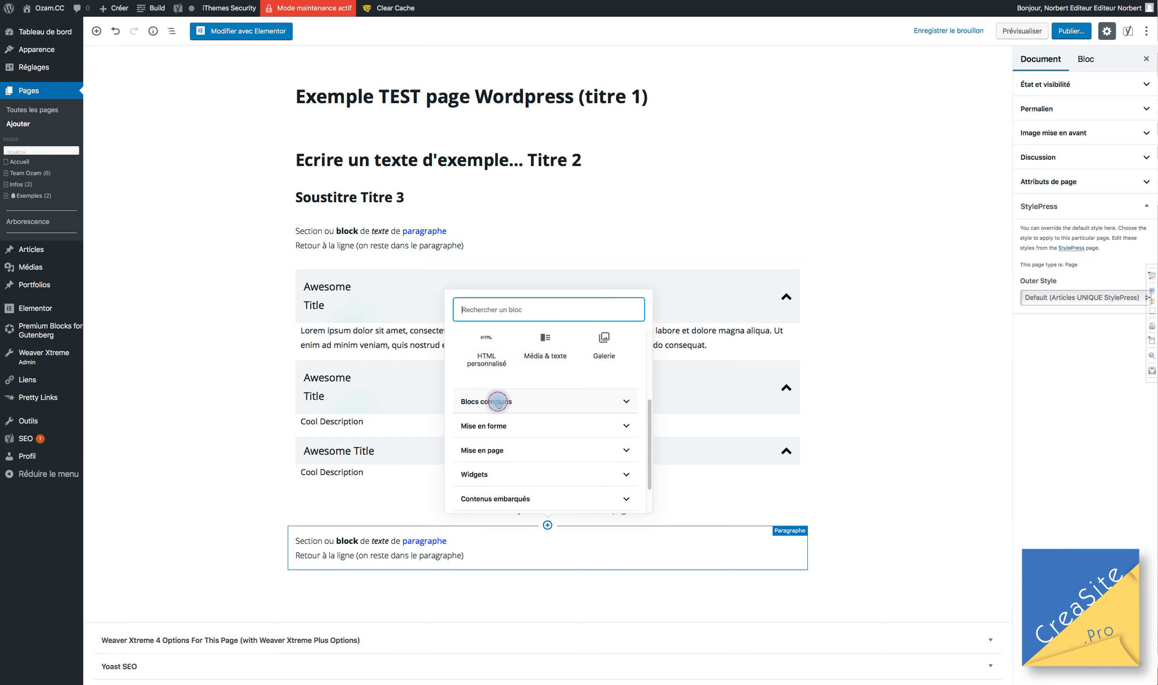
click(498, 402)
scroll(551, 402, down, 1)
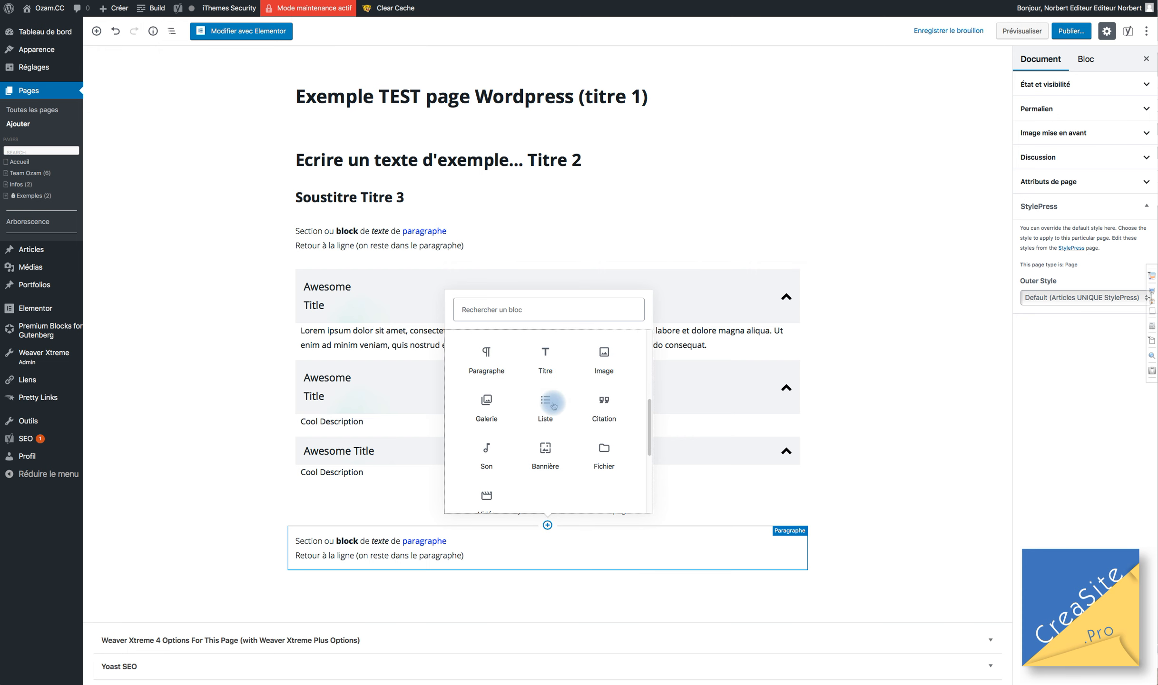
scroll(551, 405, down, 5)
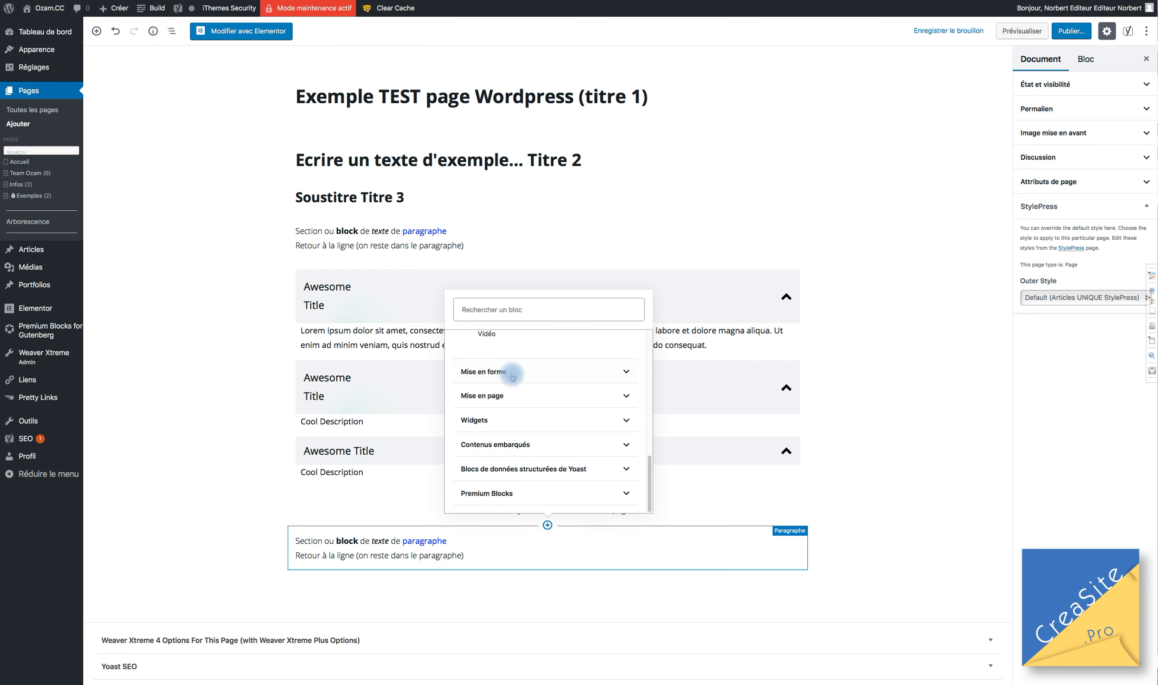
click(515, 372)
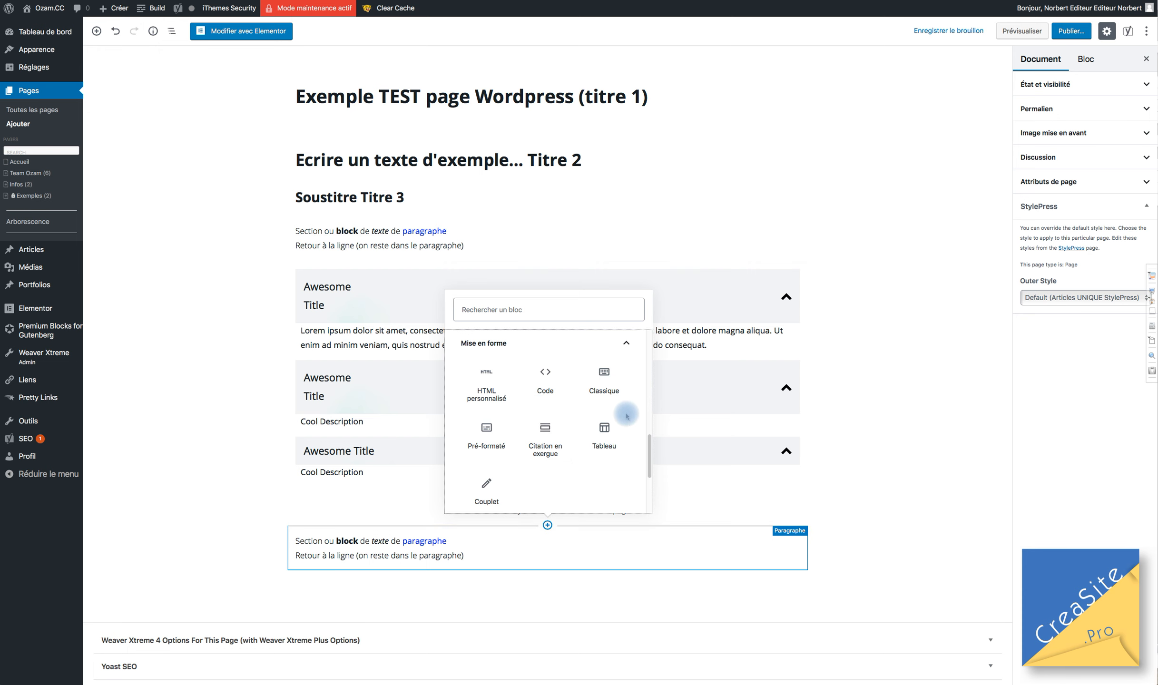
scroll(508, 438, down, 2)
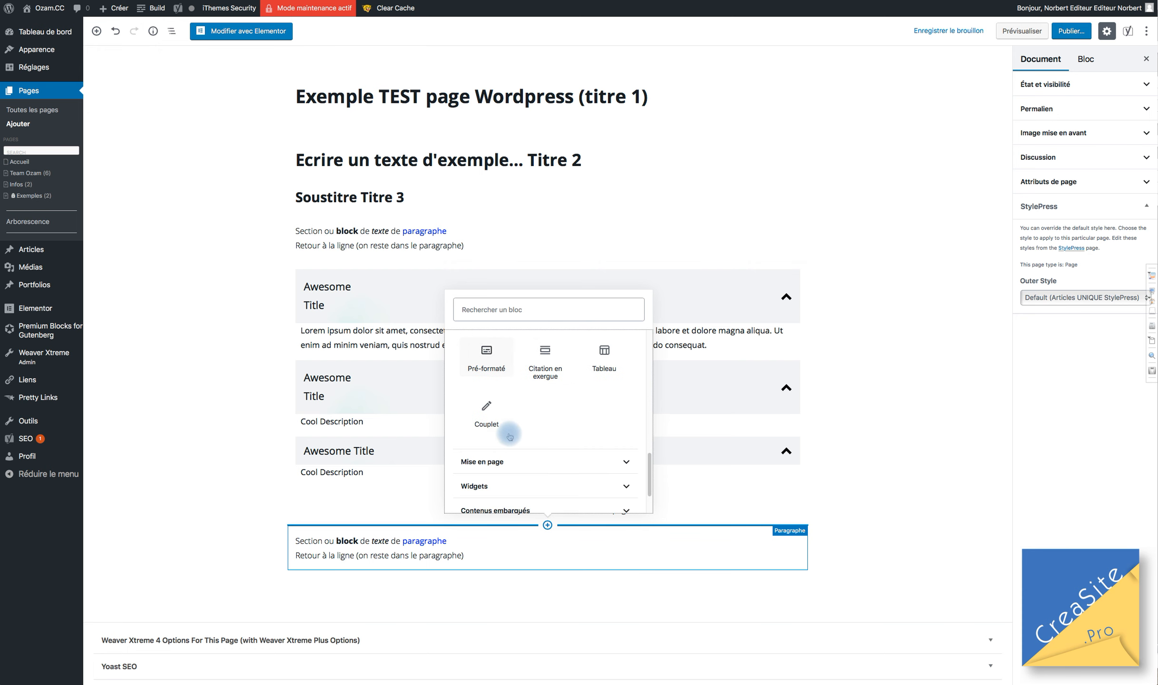
click(520, 462)
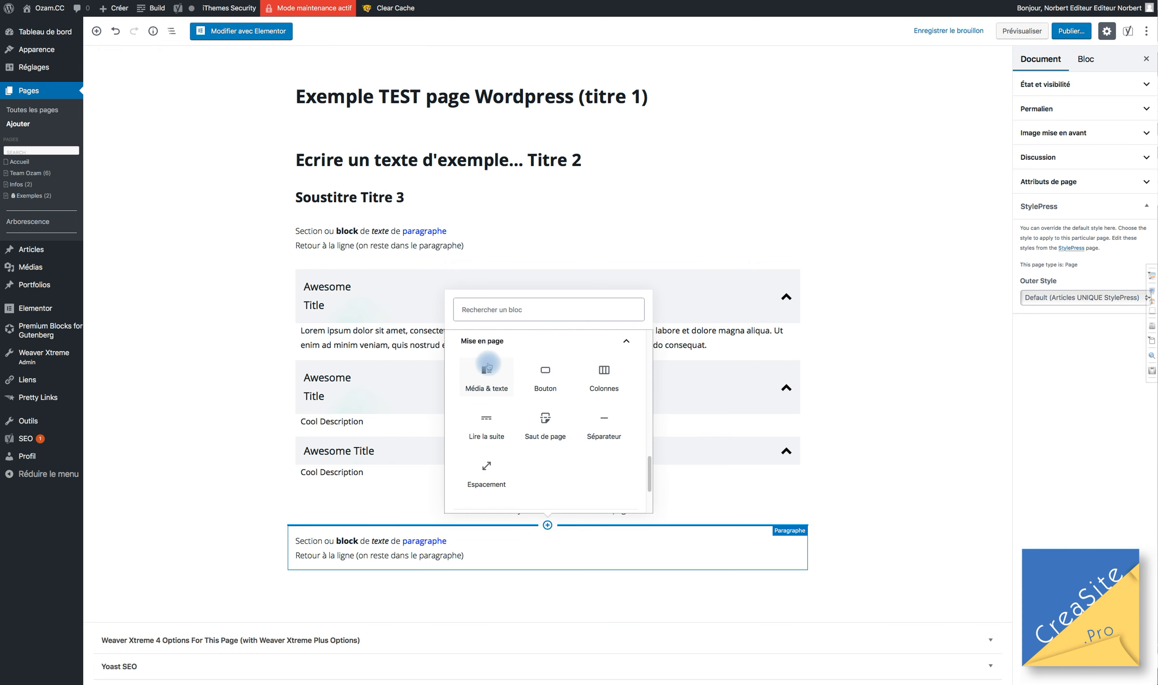
scroll(482, 376, down, 1)
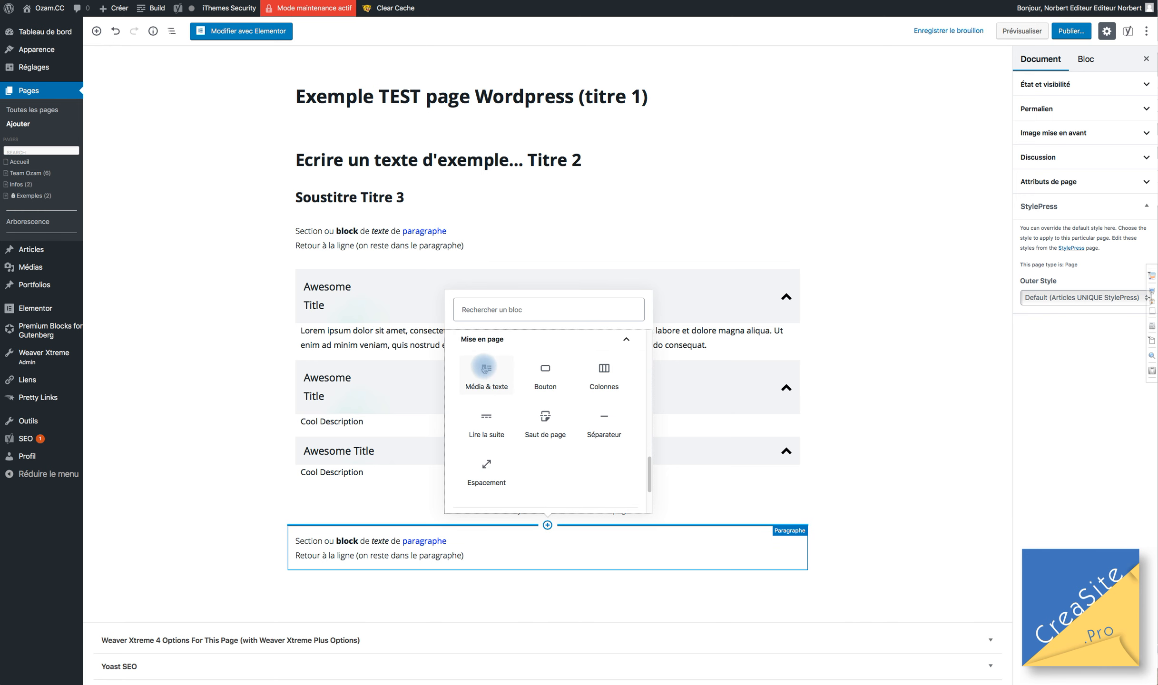
Insert a Média & texte block, type Titre in its text side and start a new paragraph.
click(484, 369)
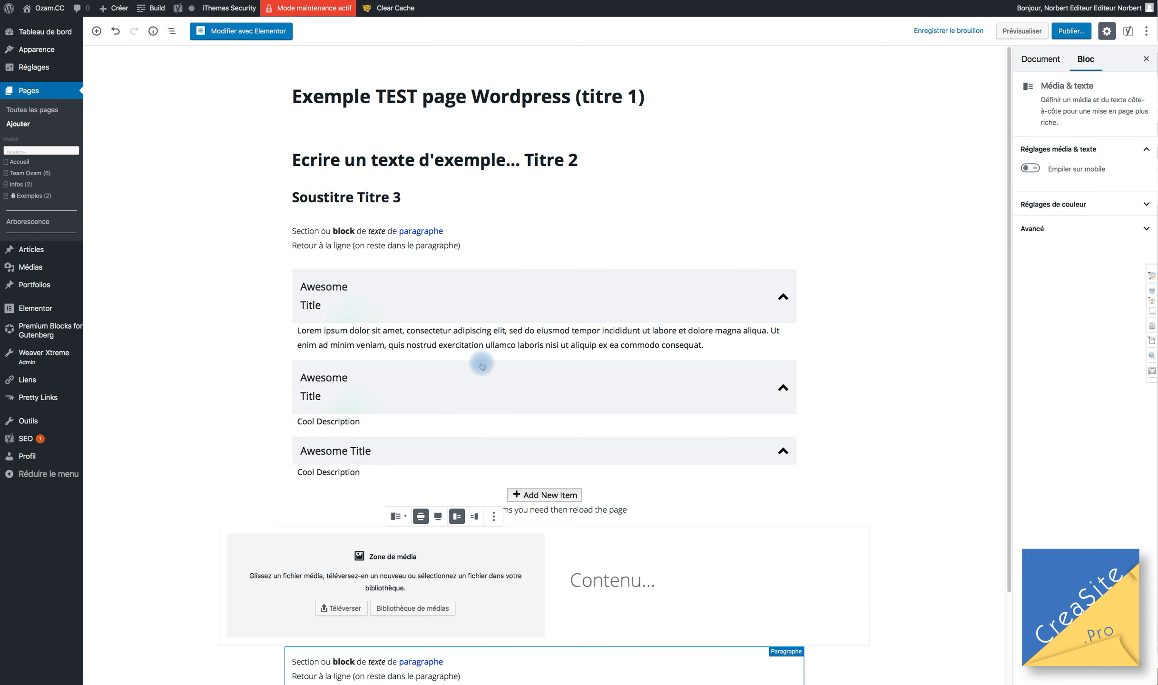
scroll(373, 433, down, 3)
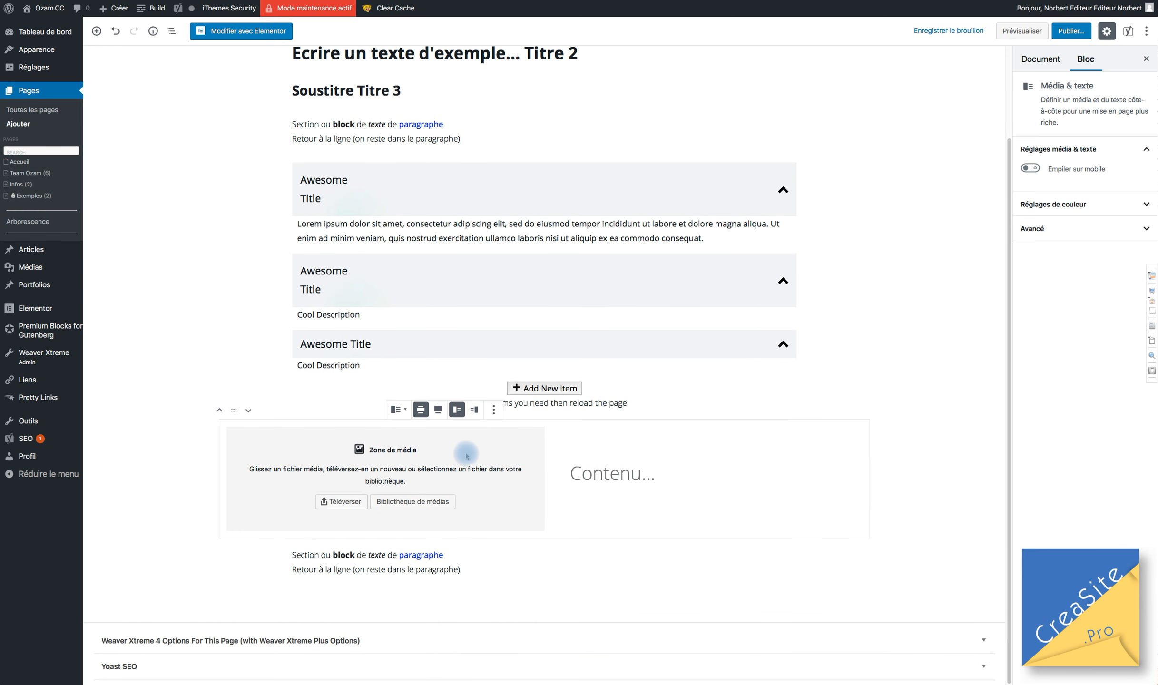
click(675, 467)
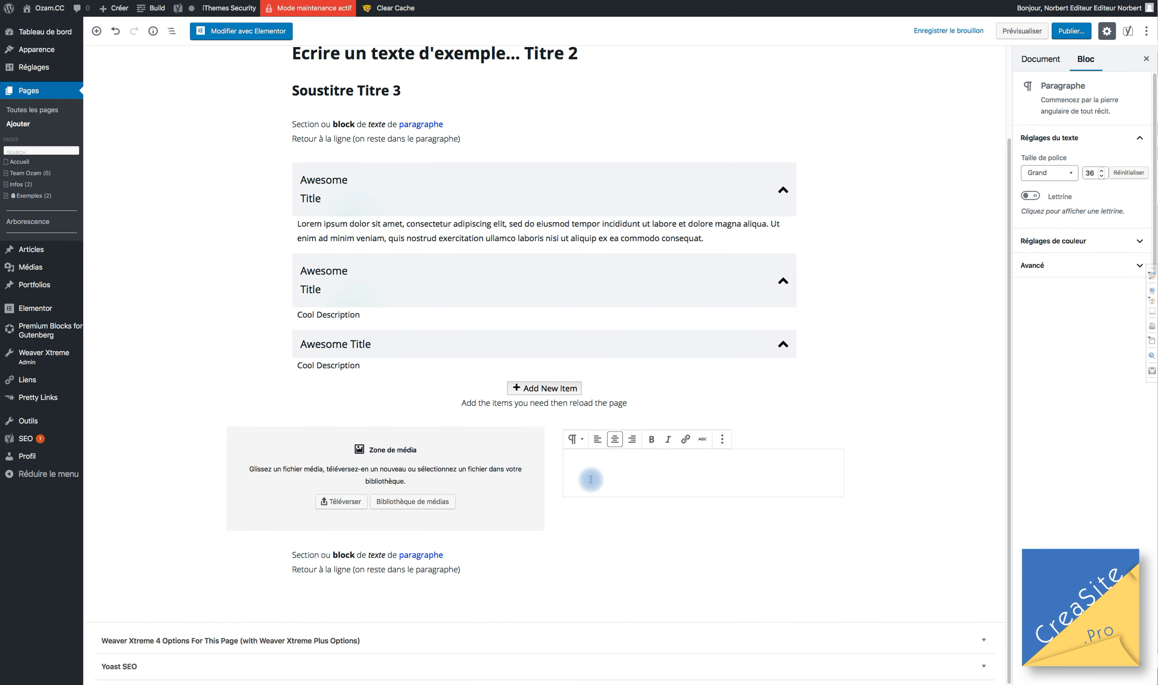
text(T)
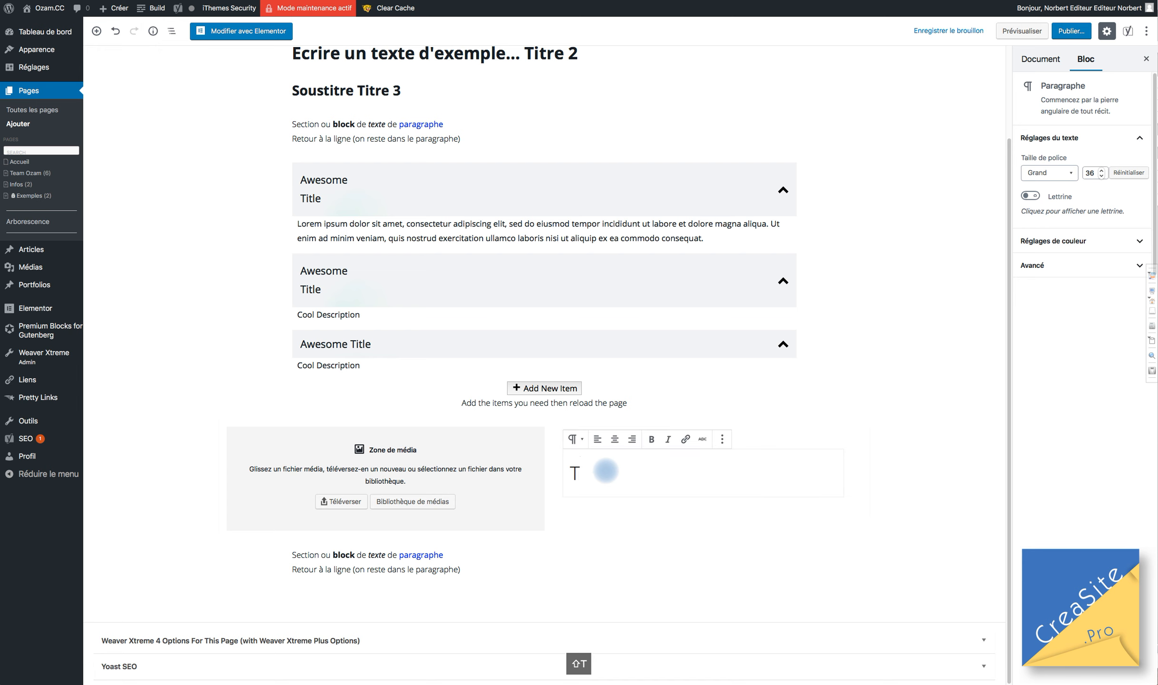
text(itr)
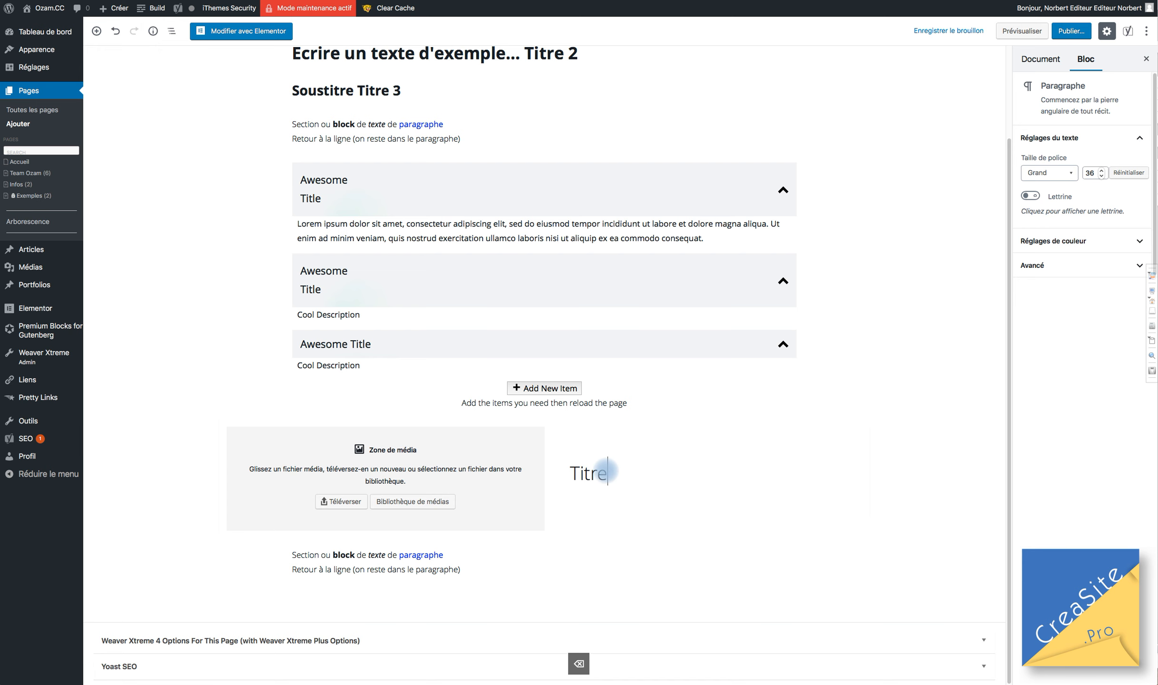
text(e)
key(Return)
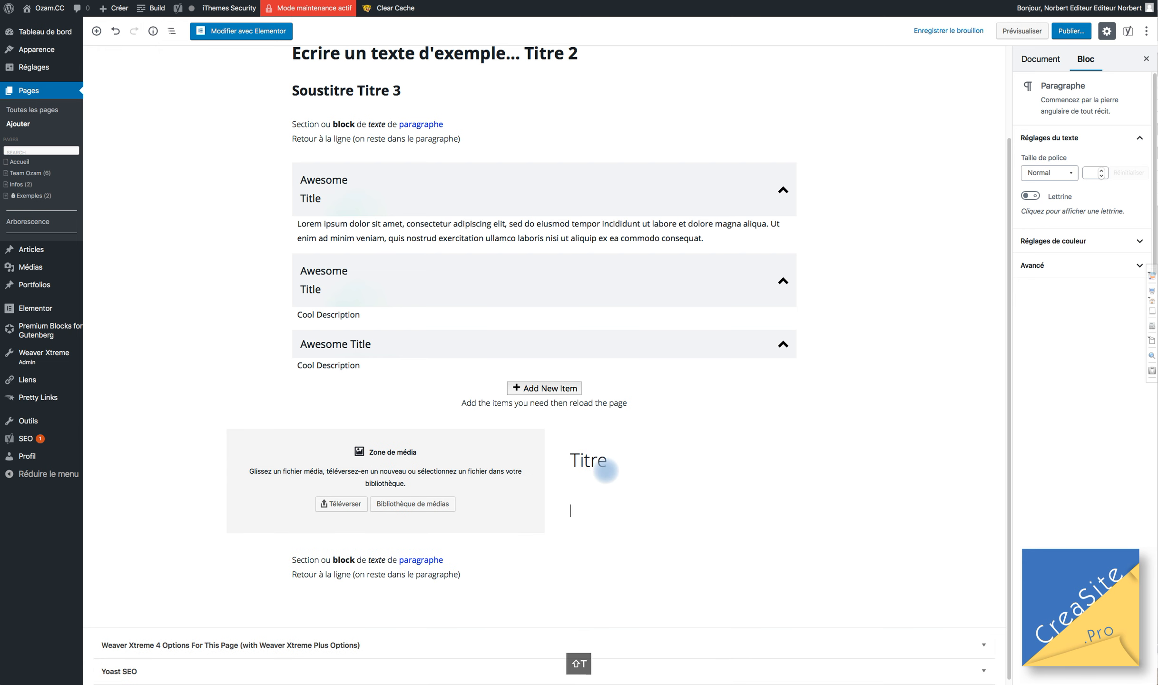
Convert the Titre paragraph into a level-3 (H3) heading.
click(606, 470)
click(590, 460)
click(579, 426)
click(594, 484)
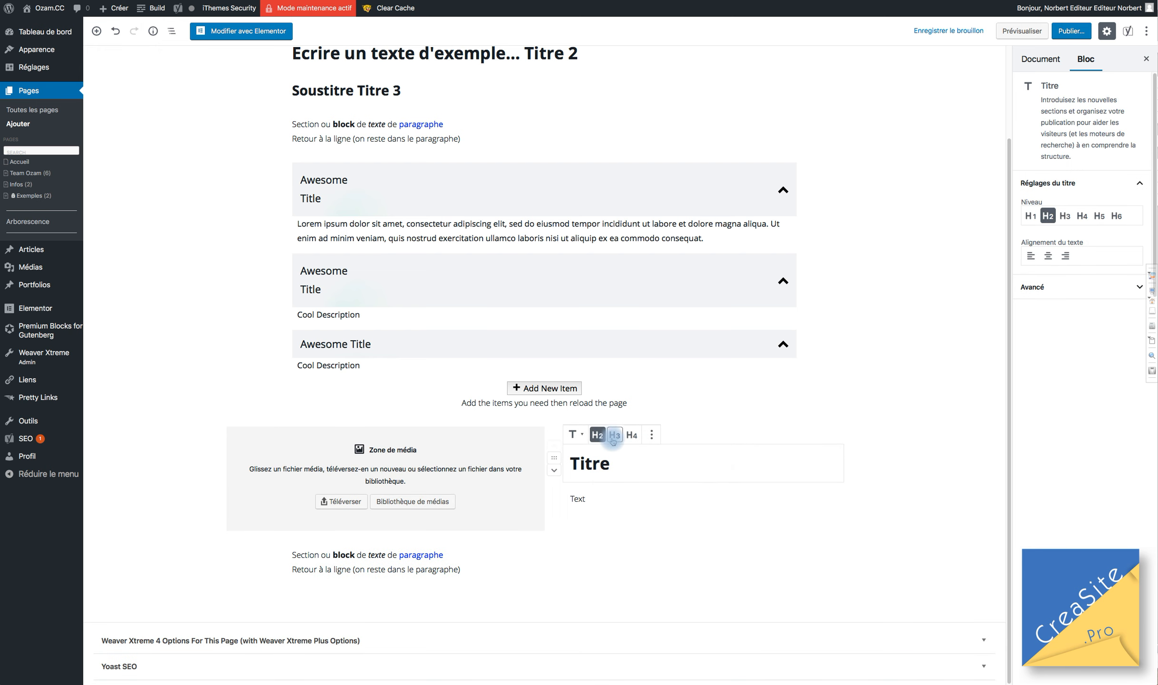
click(598, 435)
click(614, 435)
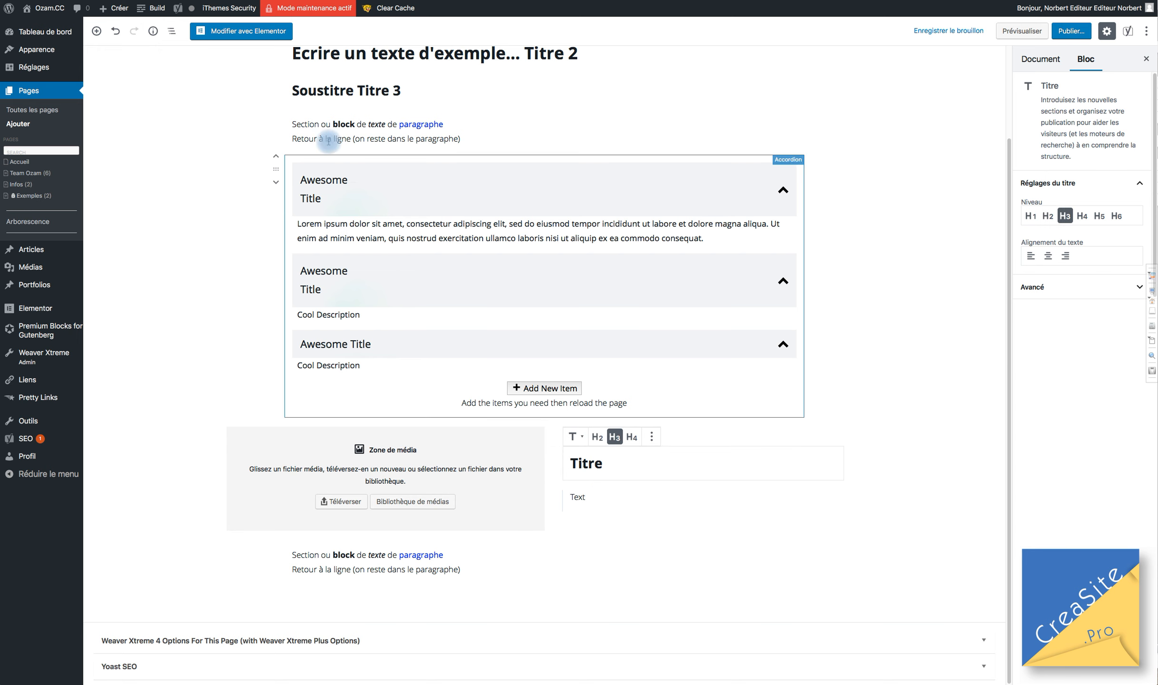
click(582, 496)
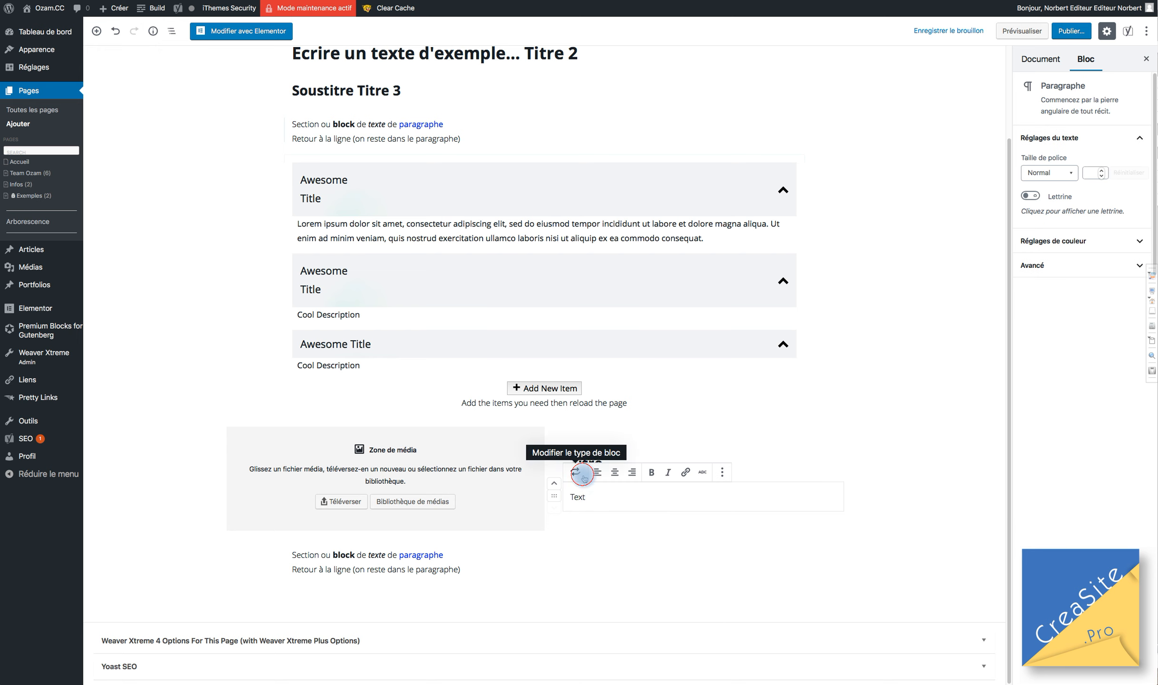
click(588, 475)
Transform the Text paragraph into a bulleted list with a 'Text 2' item and a third bullet.
click(588, 476)
click(588, 476)
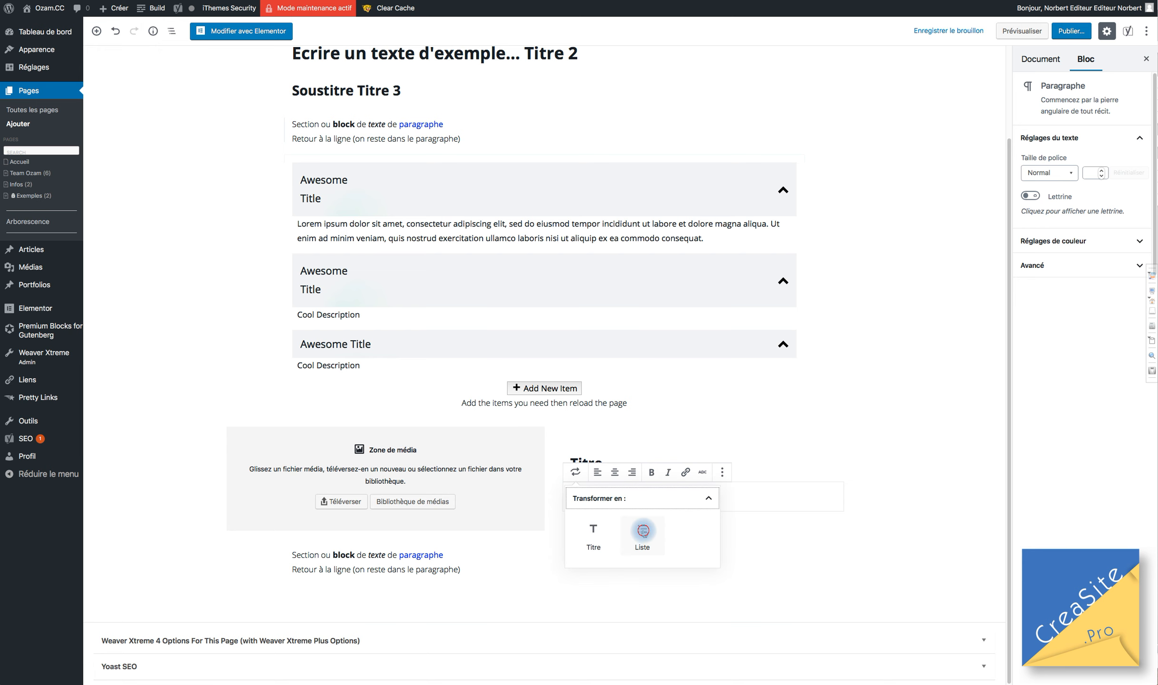
click(640, 534)
key(Return)
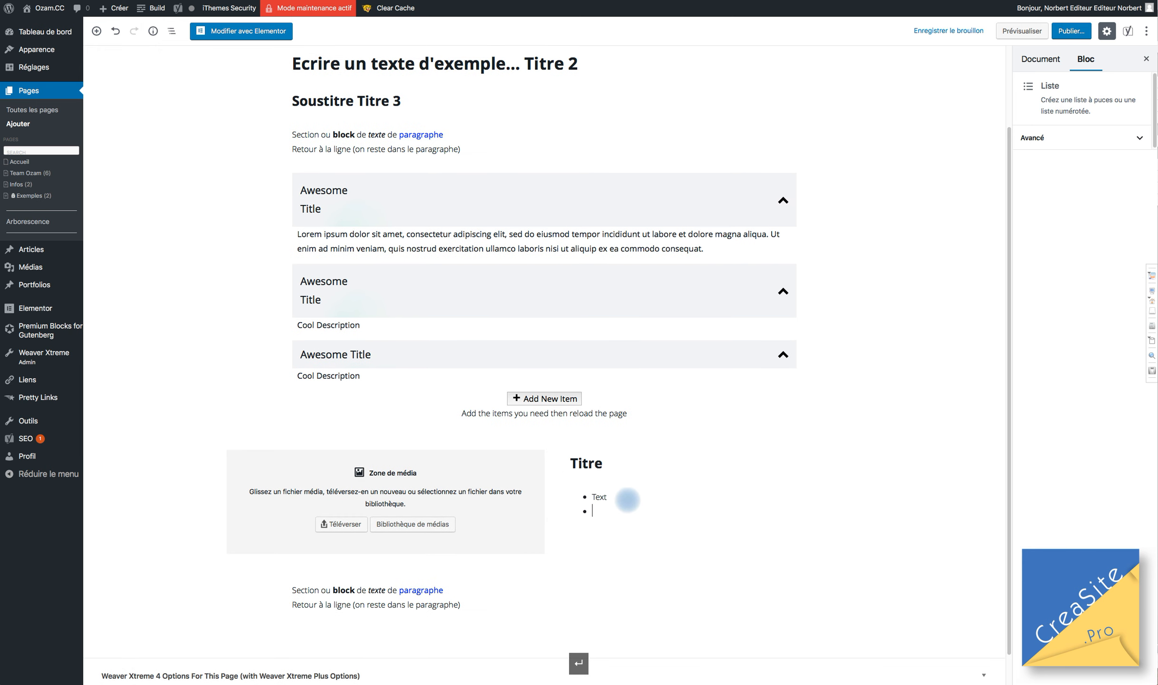
text(Text 2)
key(Return)
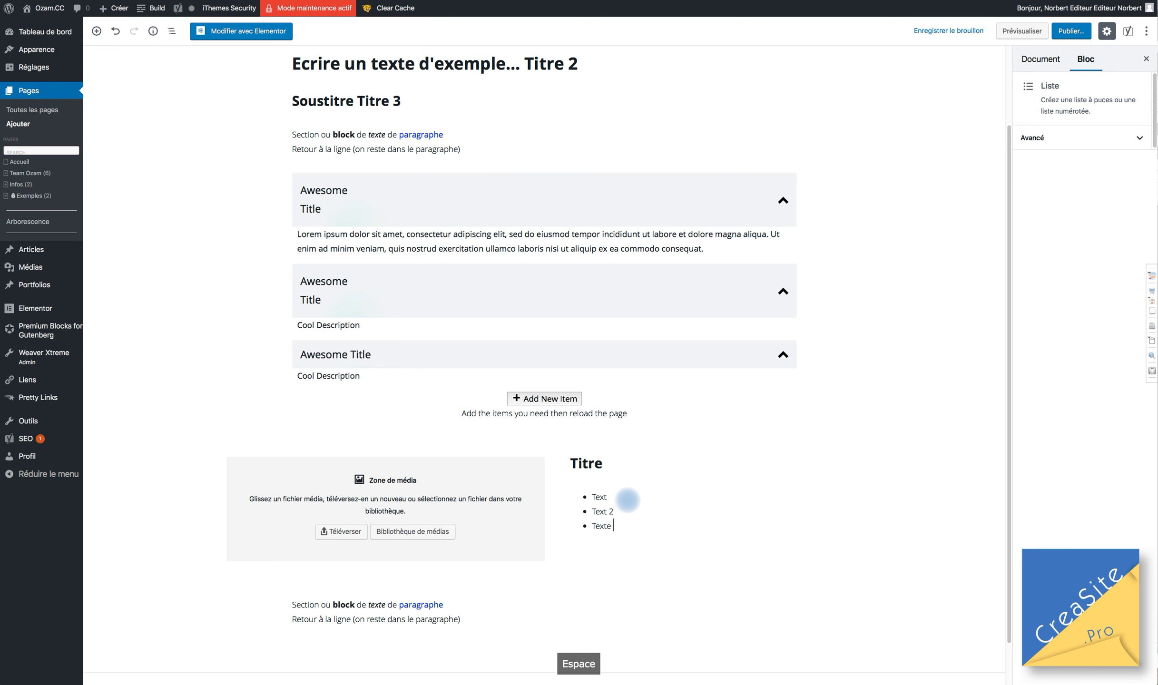
Correct the bullet items to read Texte 1, Texte 2 and Texte 3.
click(605, 515)
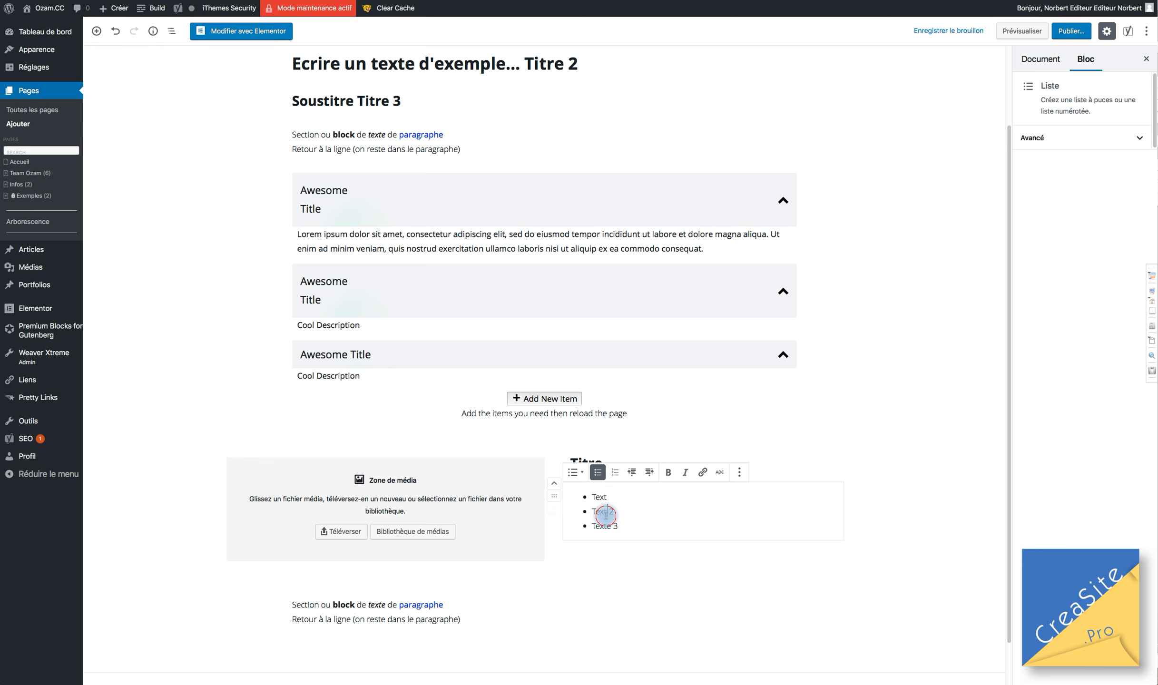
text(e)
key(Down)
text(e)
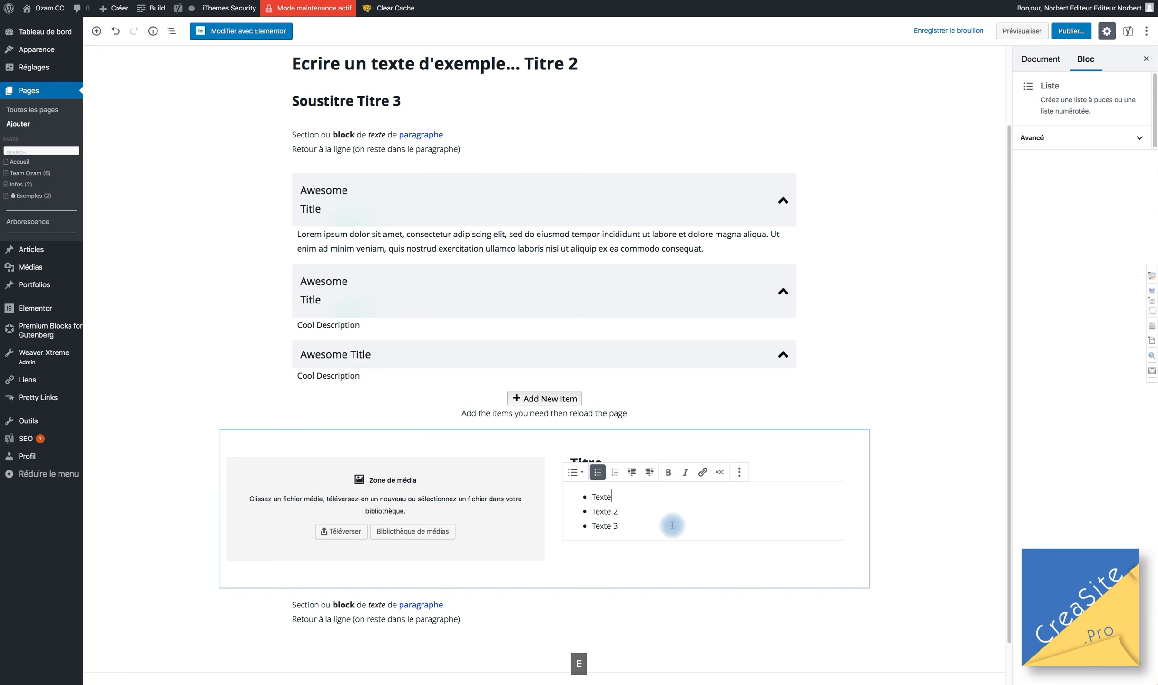
click(612, 498)
text(1)
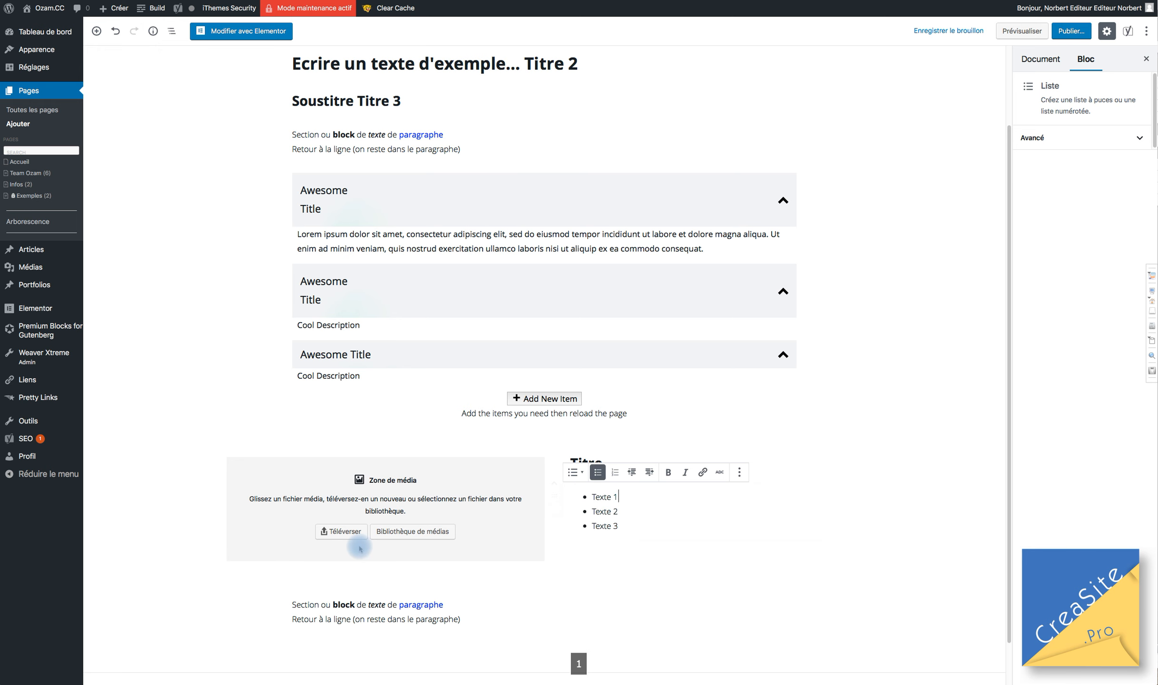
click(481, 497)
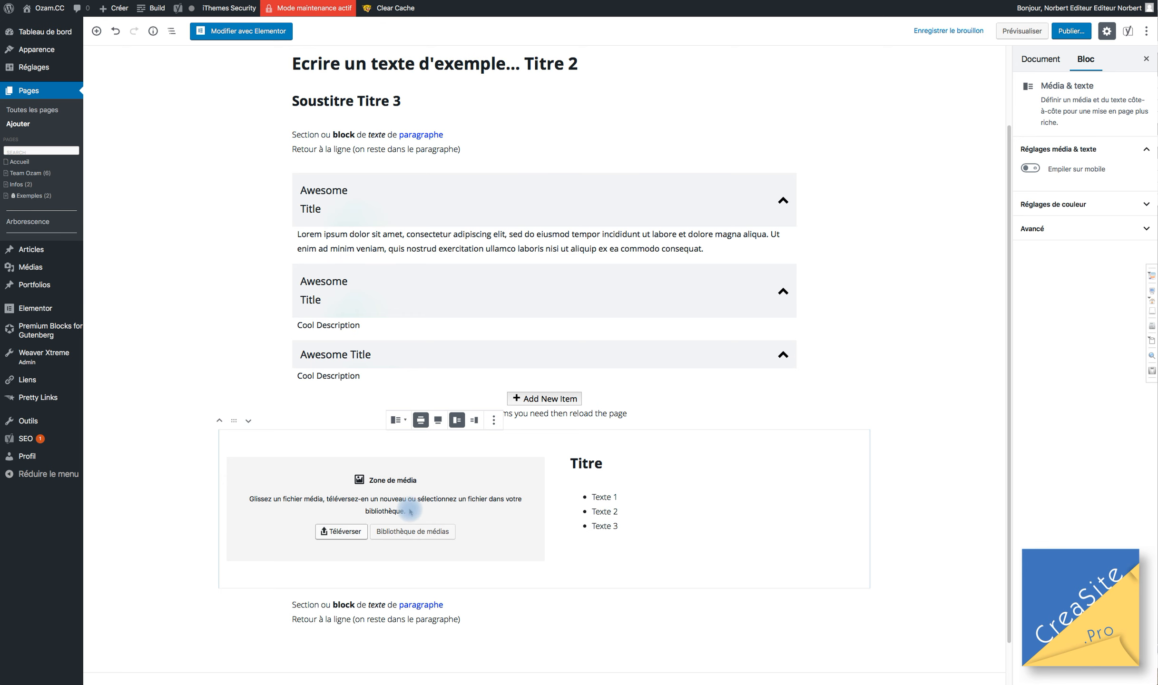
click(403, 531)
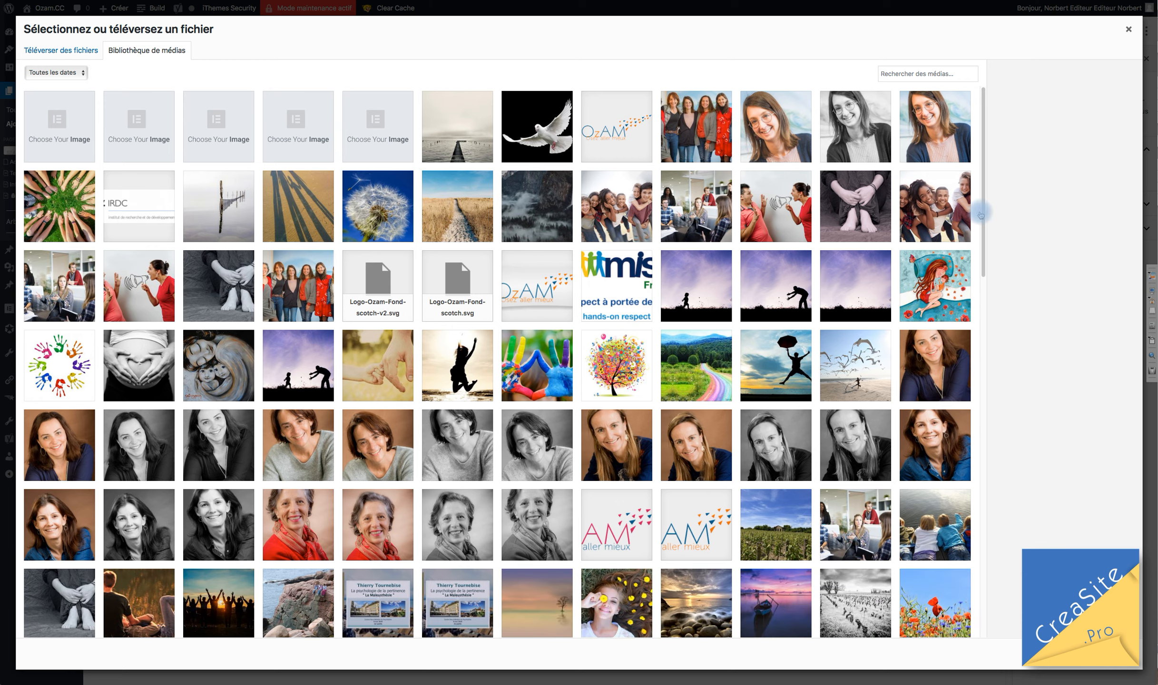
Pick the photo of girls with red balloons from the media library and insert it.
scroll(687, 439, down, 5)
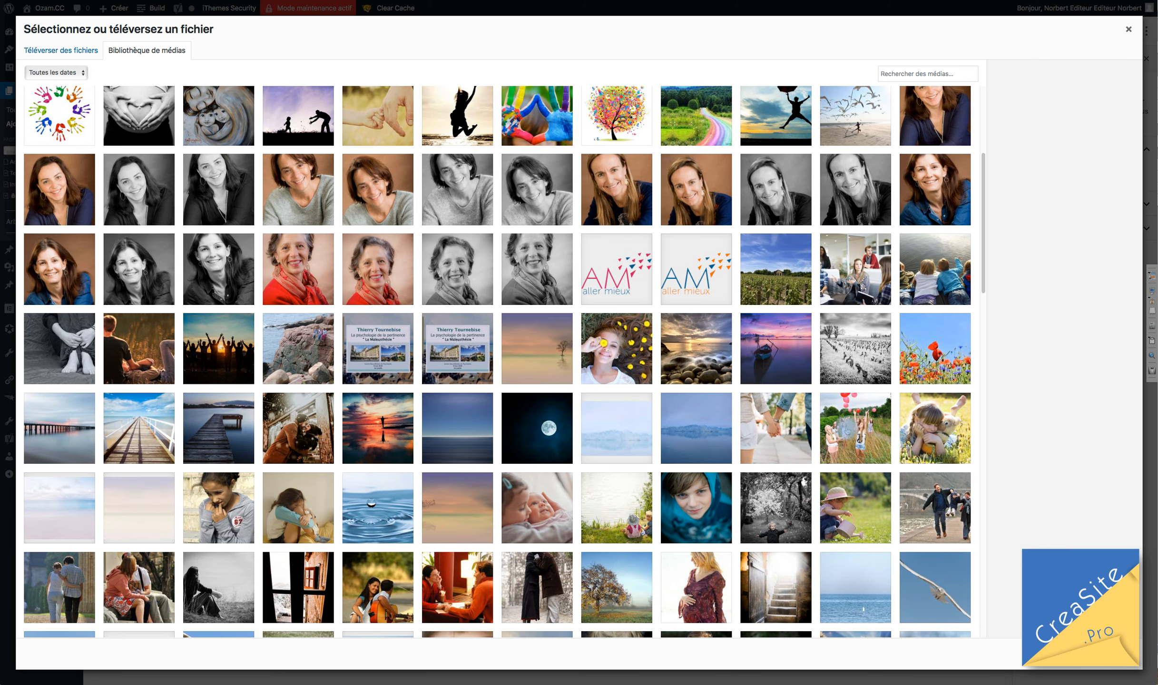
click(867, 431)
click(1109, 654)
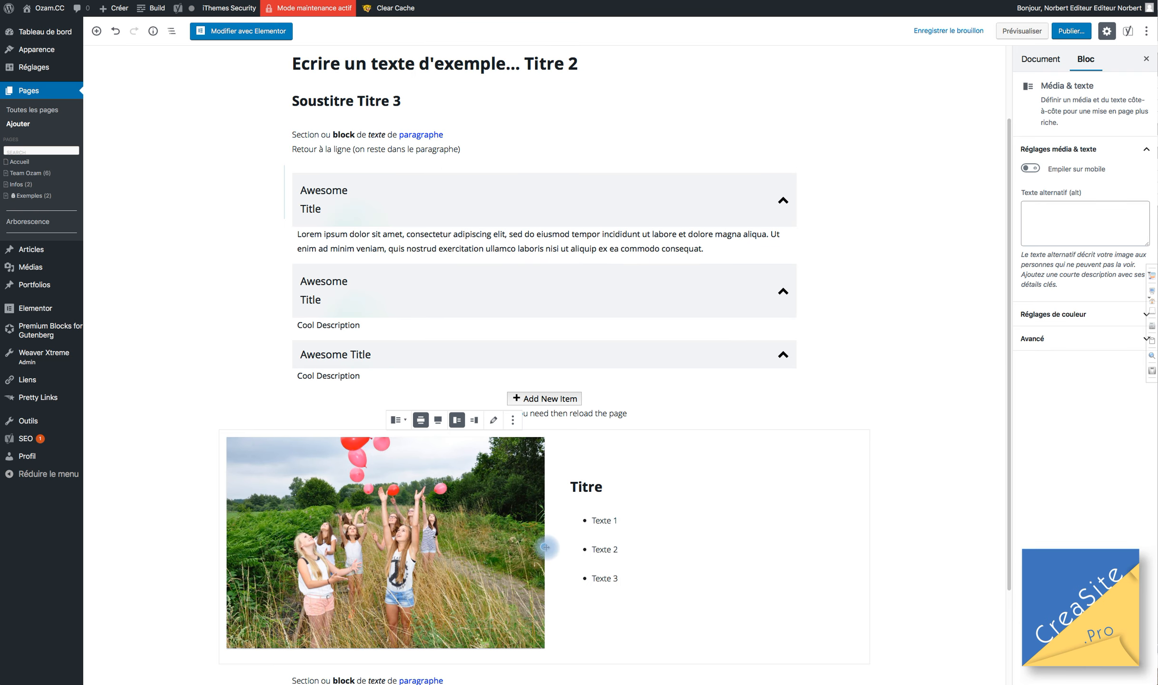
Narrow the balloon photo's column and place the media on the right of the text.
drag(545, 548, 469, 537)
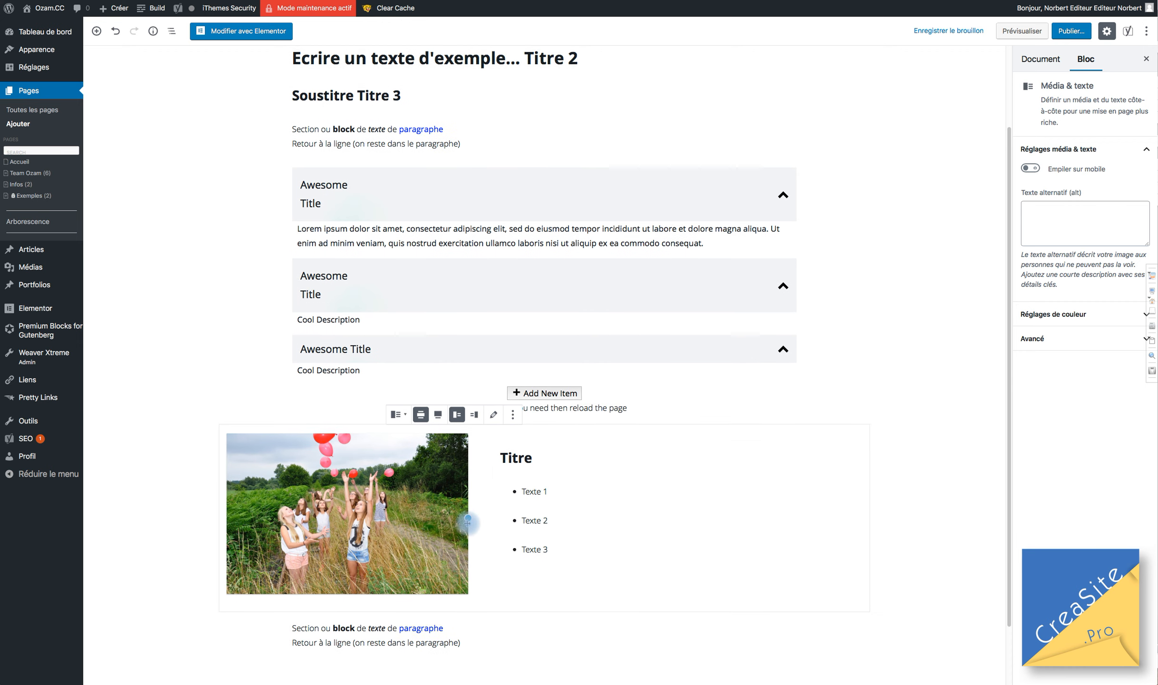
scroll(466, 523, down, 2)
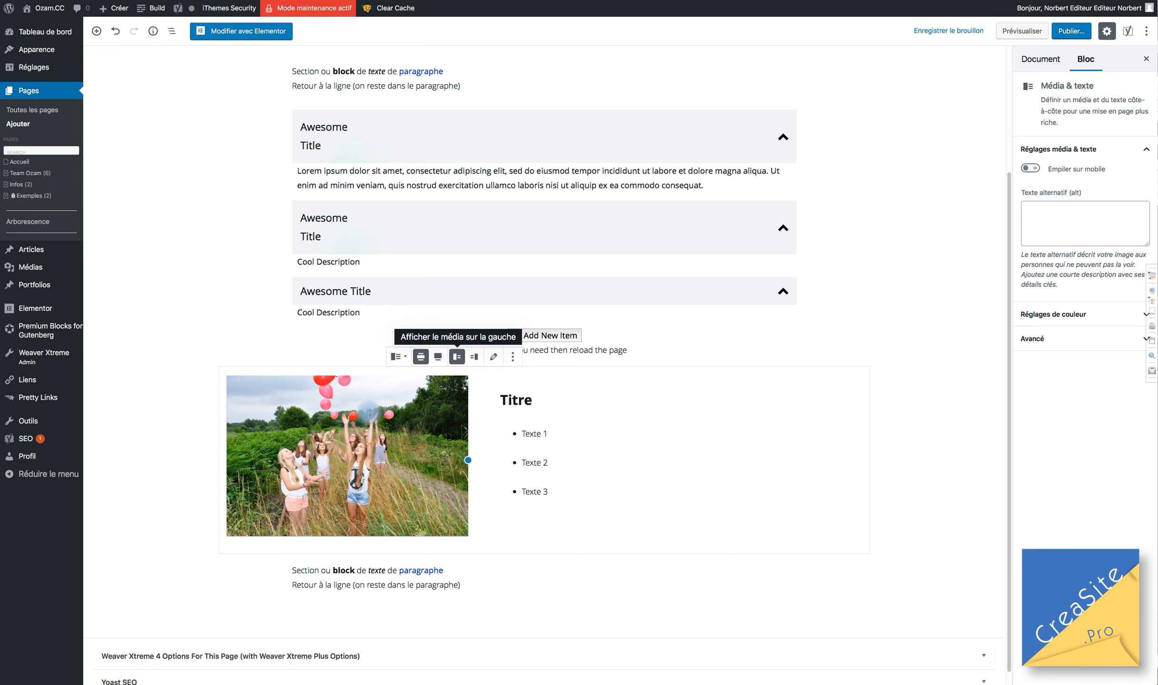
click(474, 358)
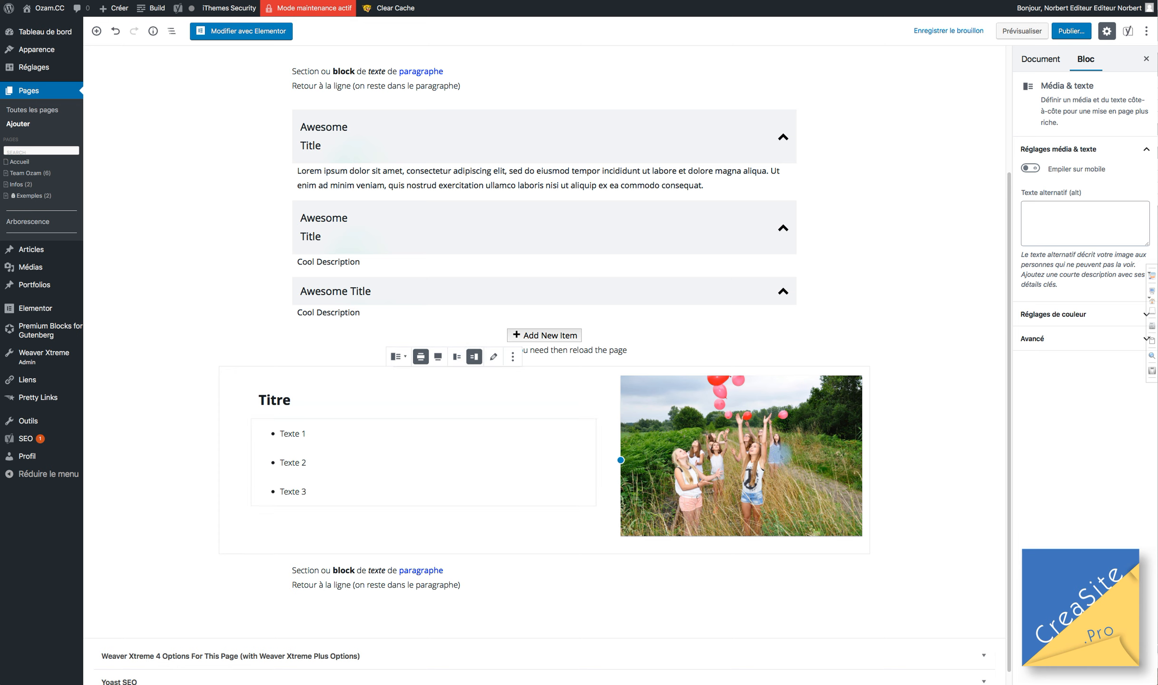
click(513, 358)
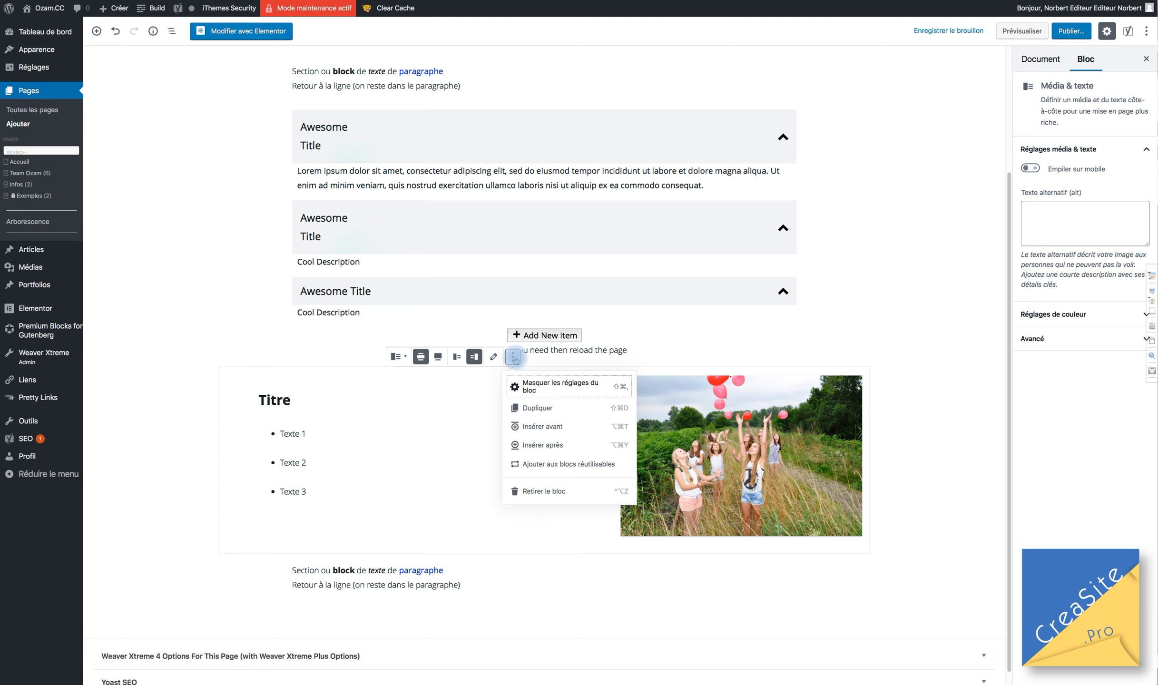
Duplicate the Media & Text block with its image on the left, trying Image conversion then undoing it.
click(525, 407)
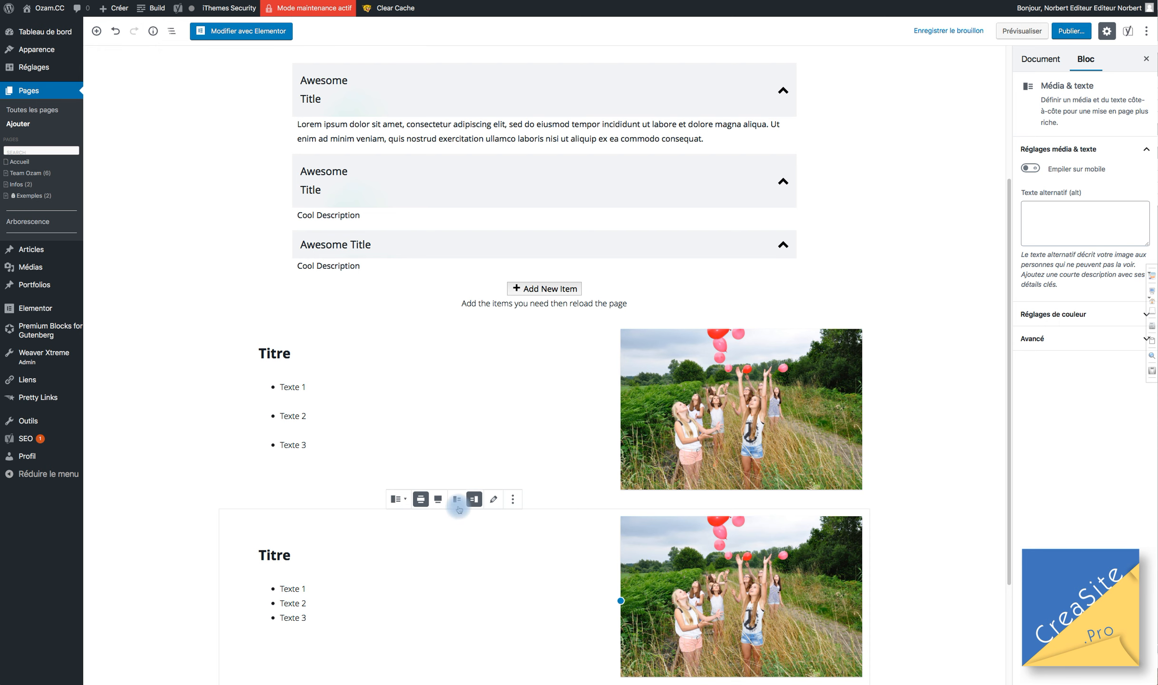
click(457, 499)
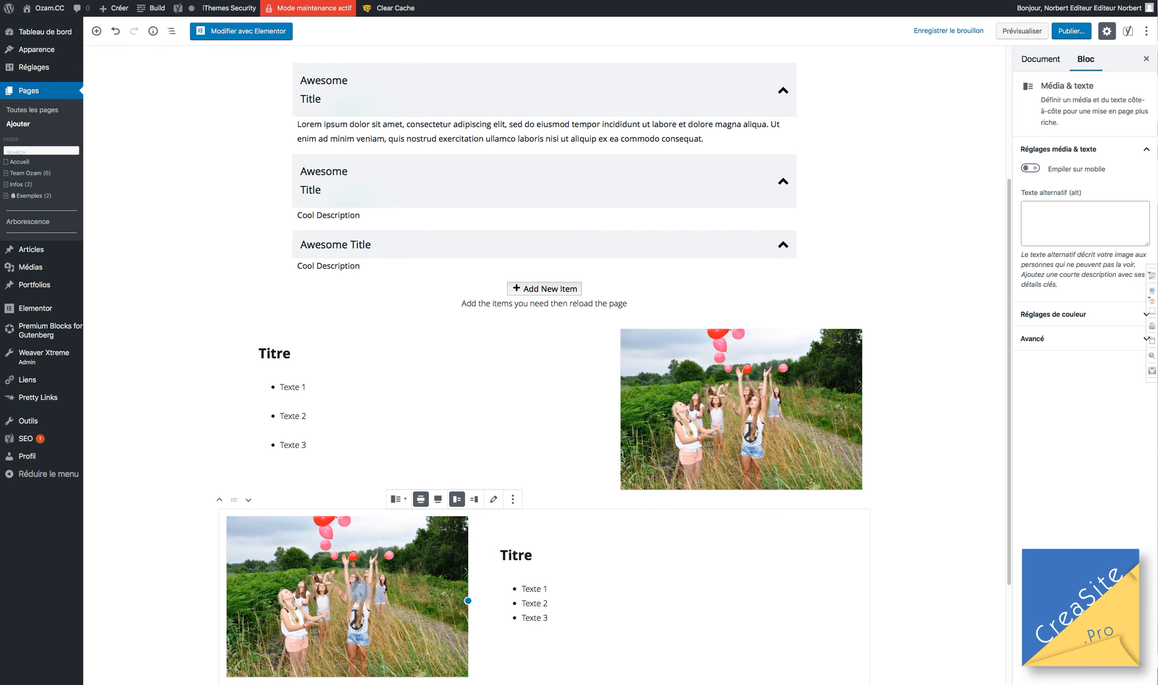
scroll(365, 591, down, 3)
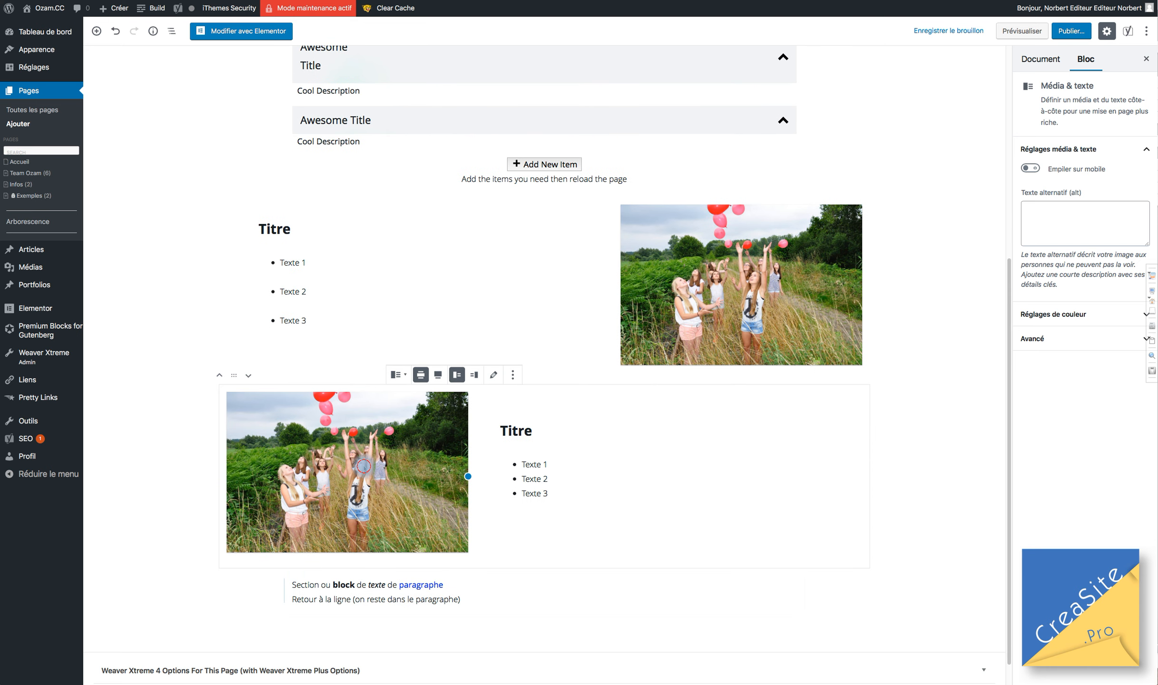
click(404, 376)
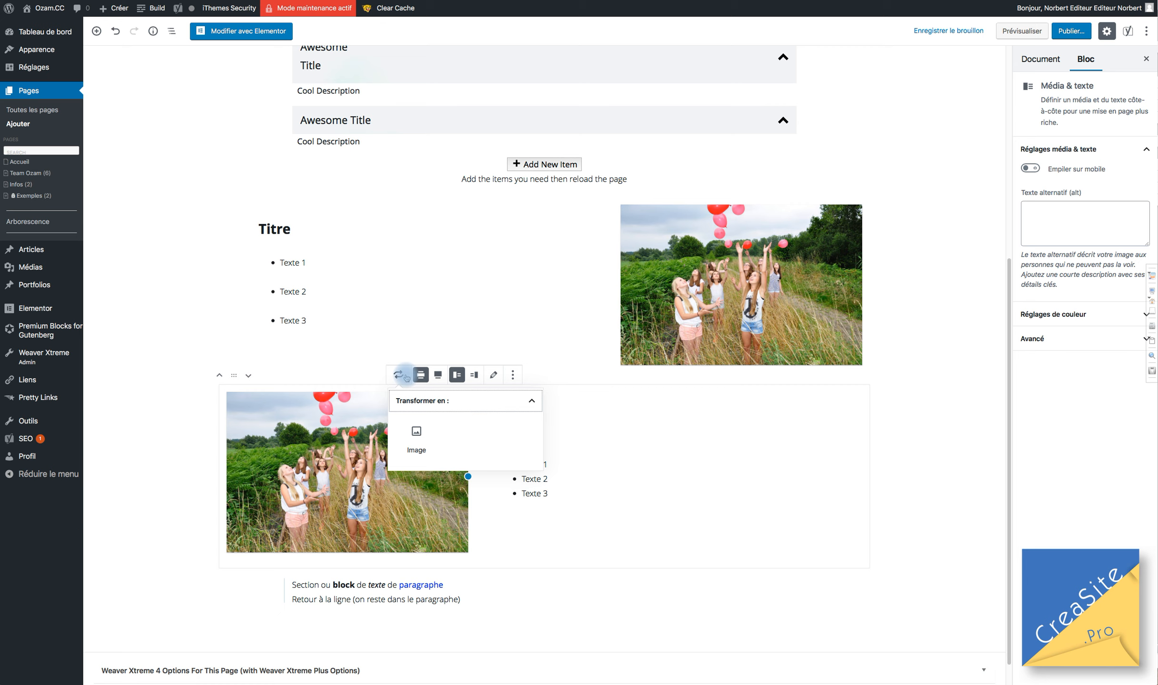
click(417, 433)
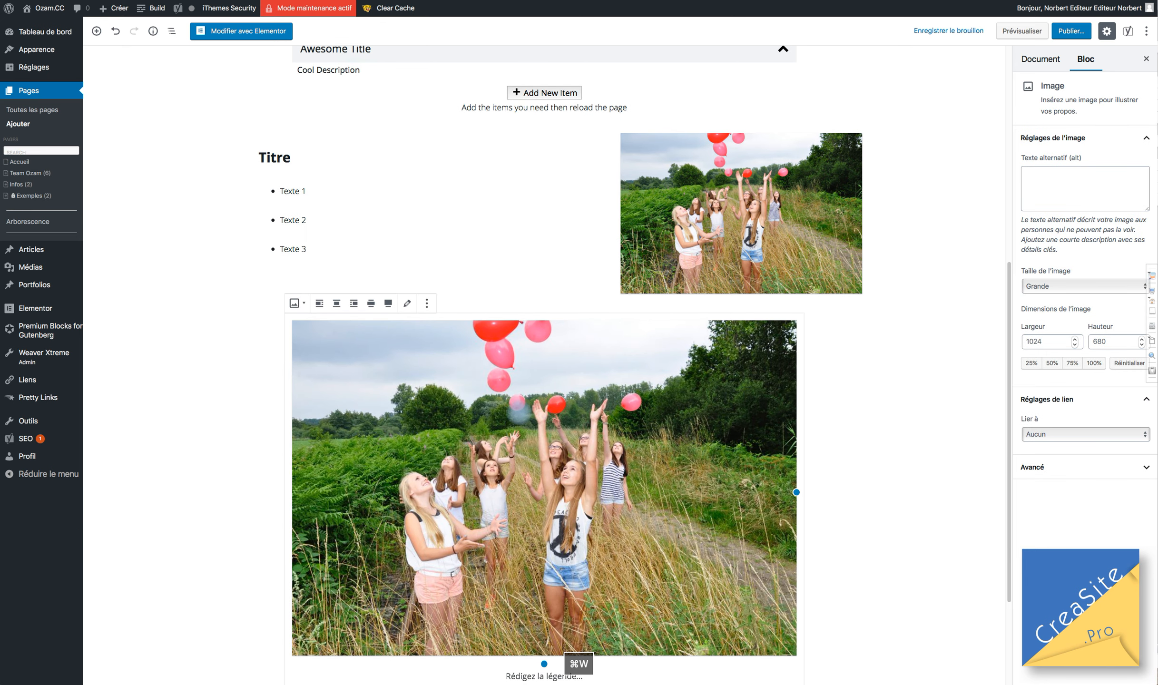
key(super+z)
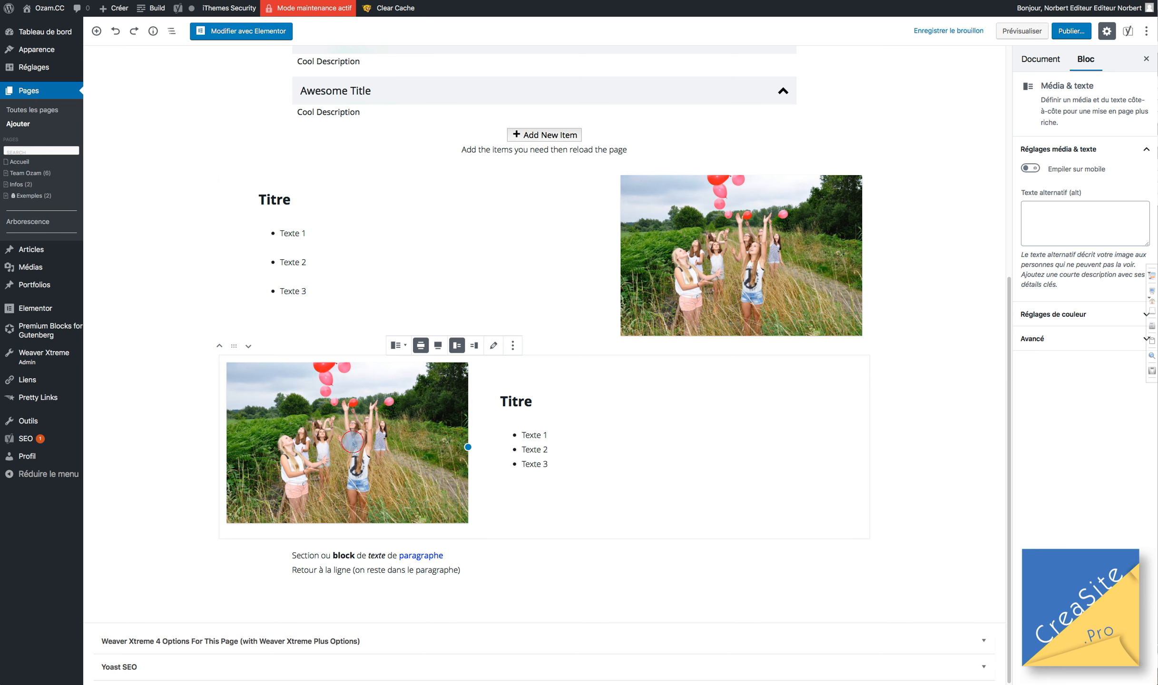
Replace the copied block's photo with the dandelion image.
right_click(342, 423)
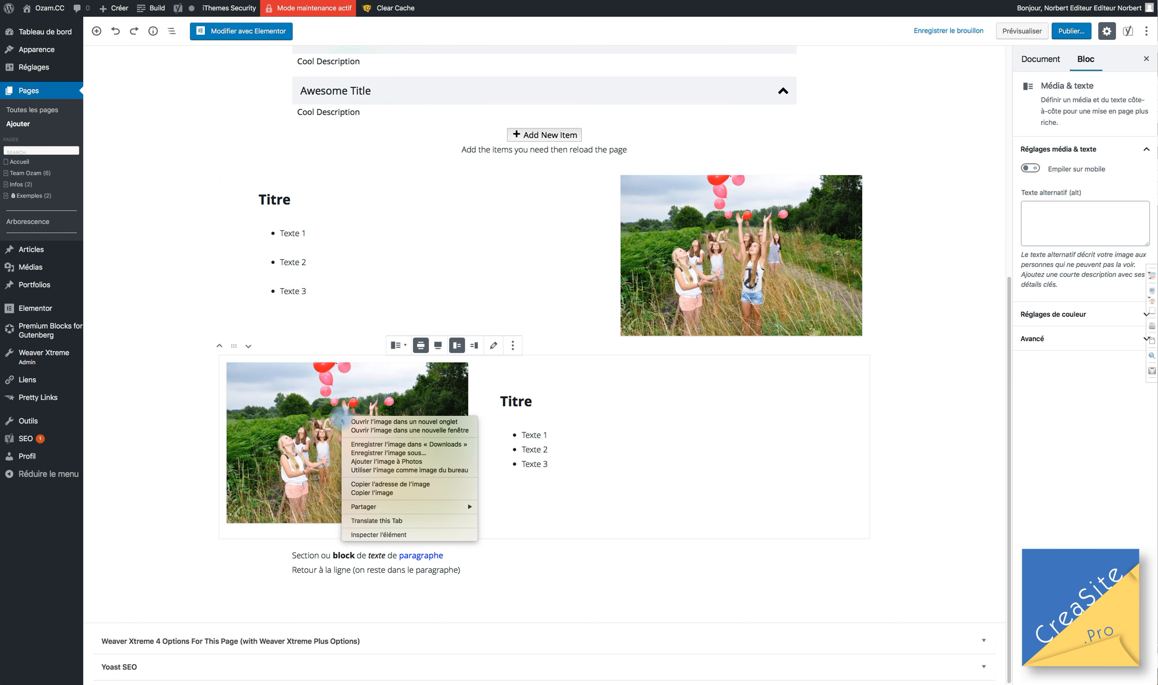
click(303, 407)
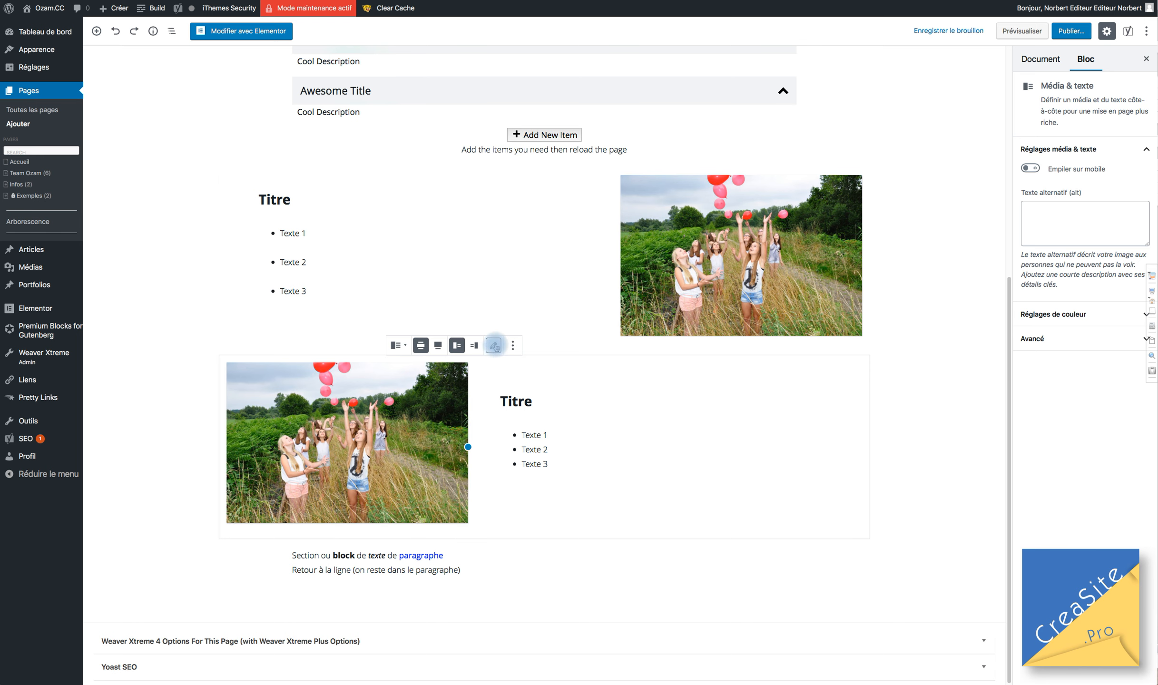
click(494, 346)
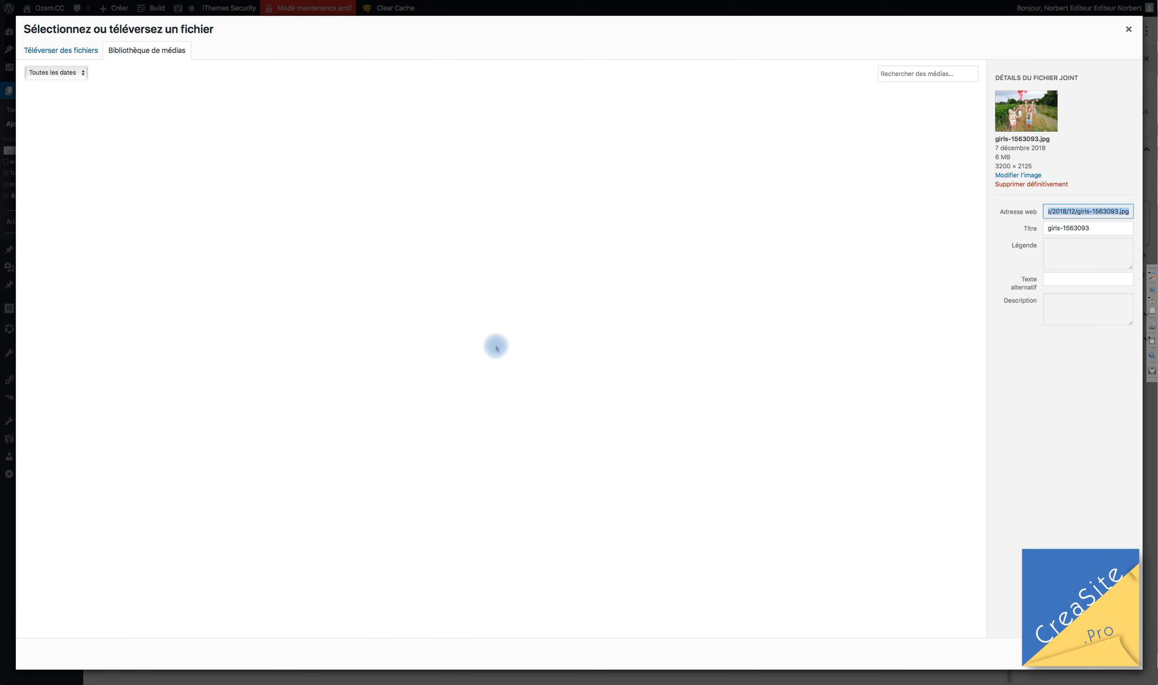
click(380, 211)
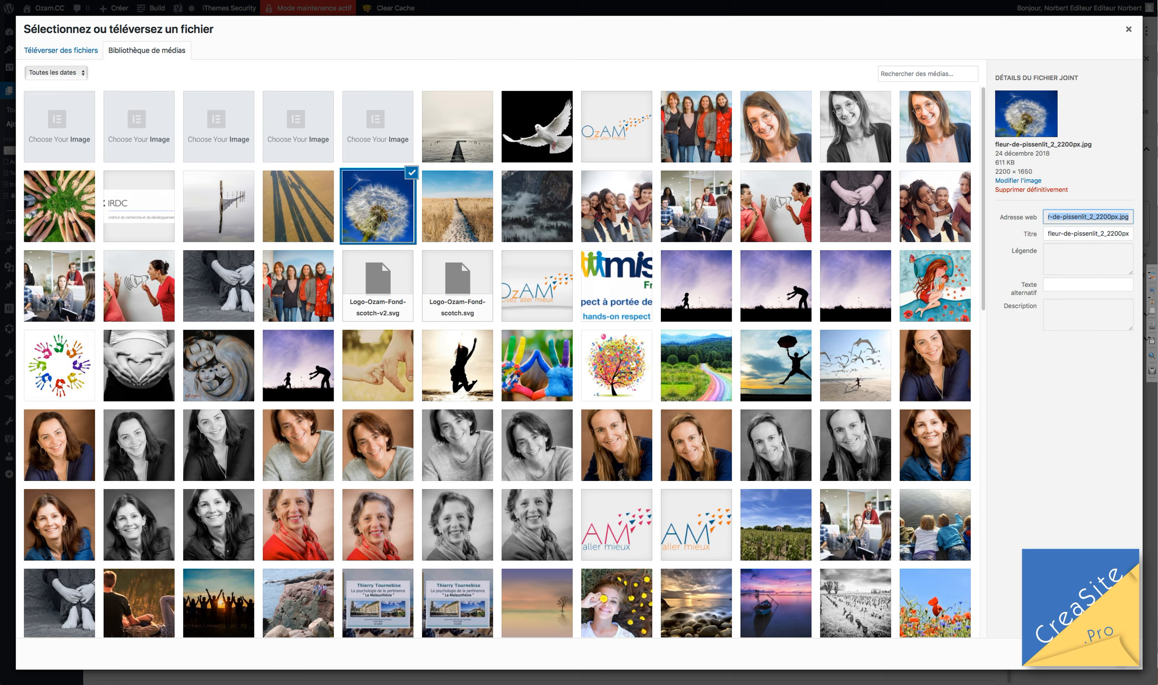
click(1110, 654)
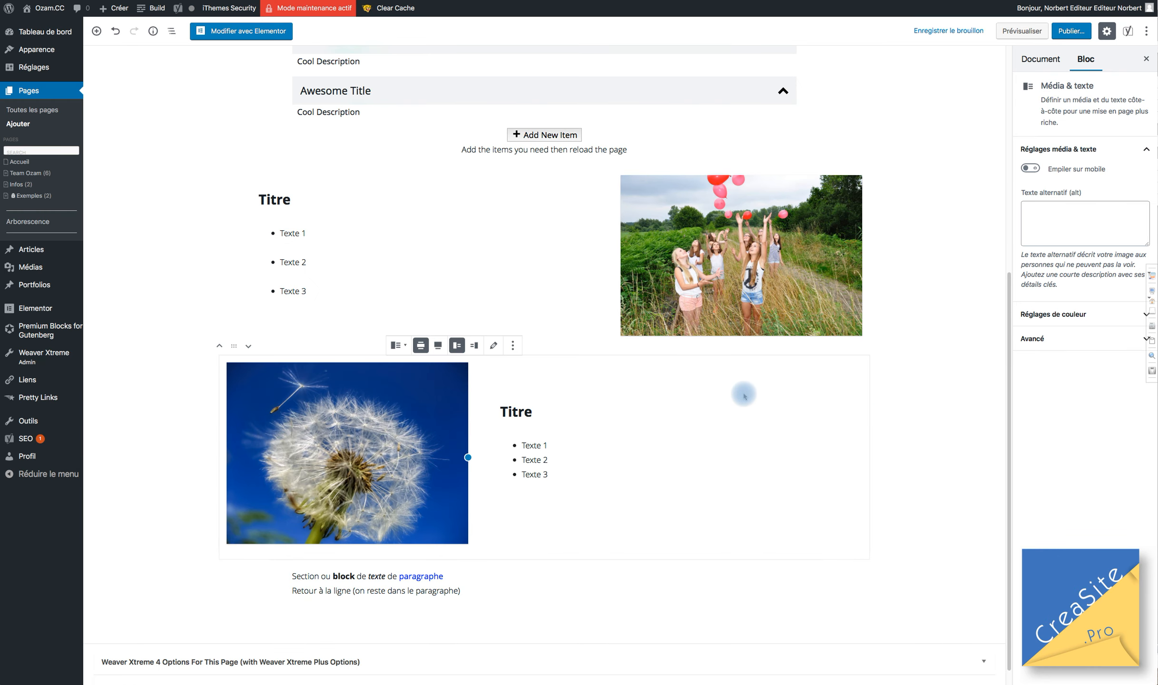
Widen the image area in both the dandelion and balloon Media & Text blocks.
drag(468, 457, 545, 458)
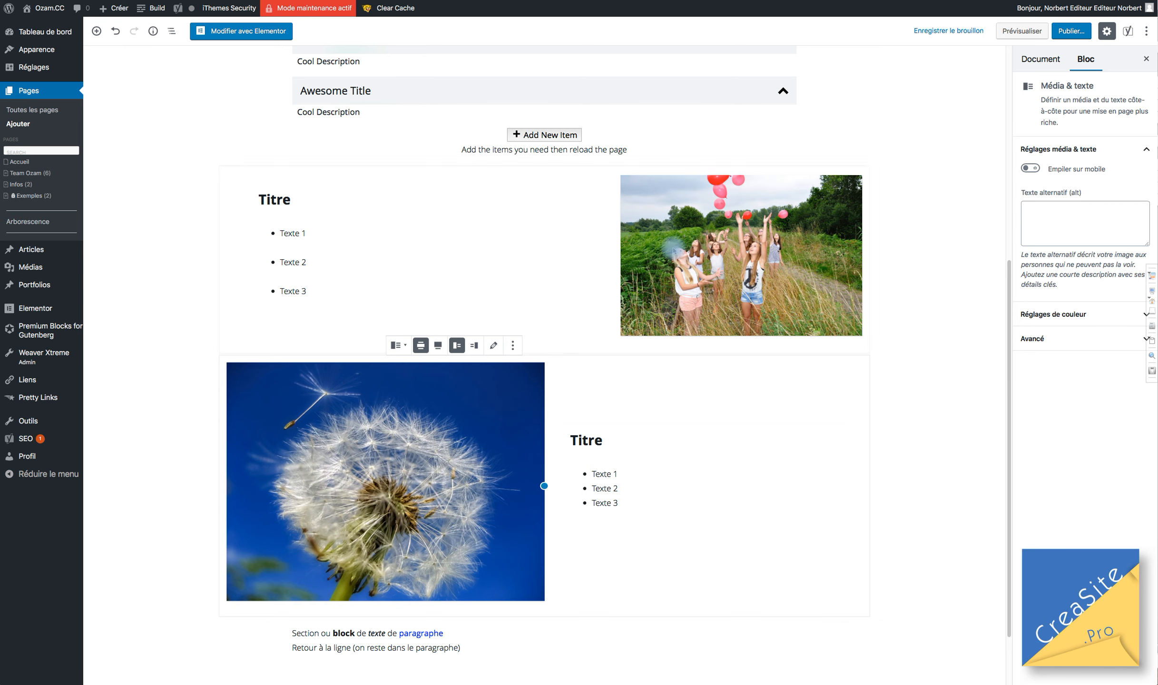
click(630, 265)
drag(623, 259, 542, 280)
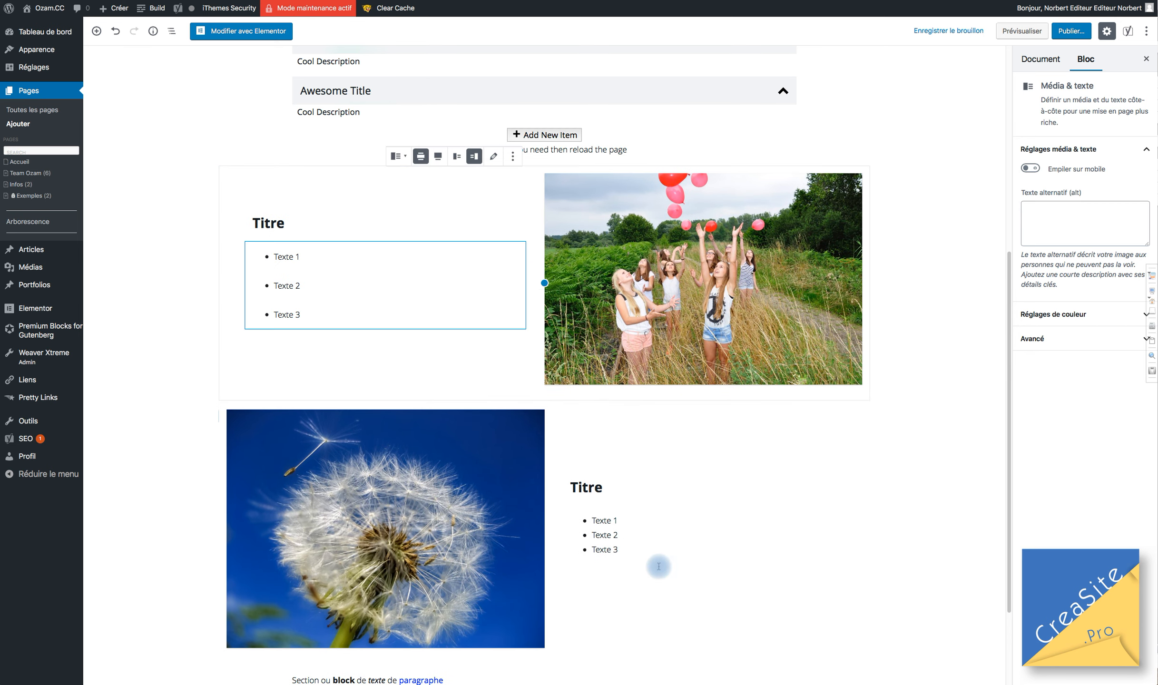
scroll(720, 458, down, 1)
scroll(720, 458, down, 3)
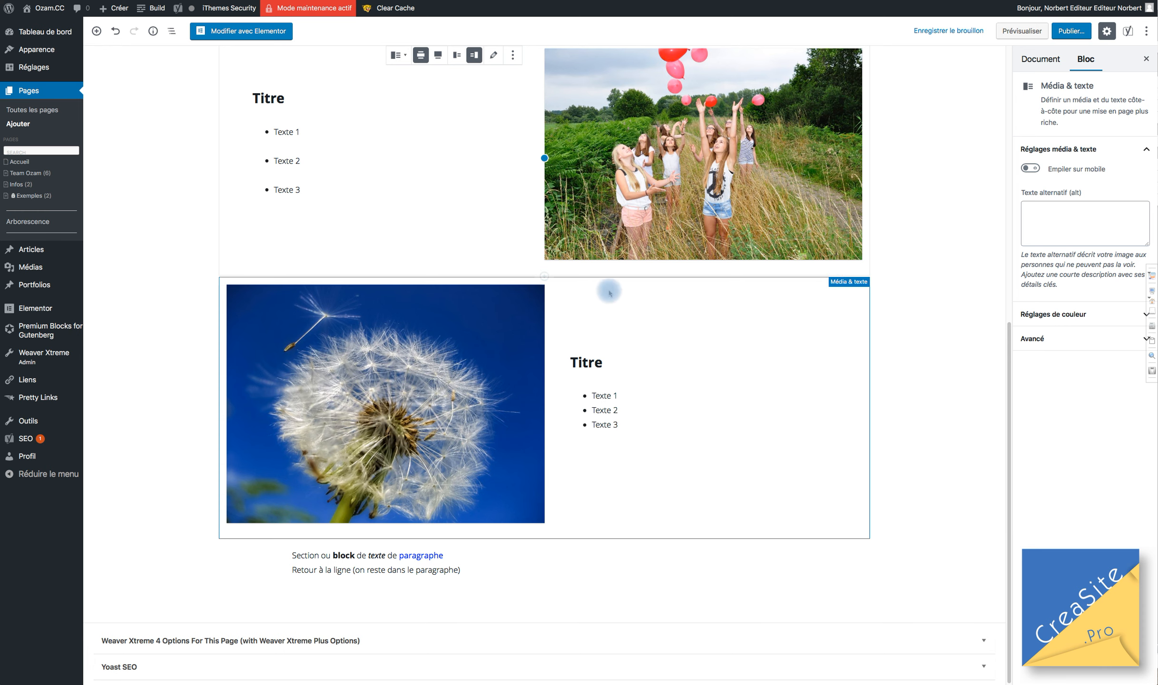
click(475, 524)
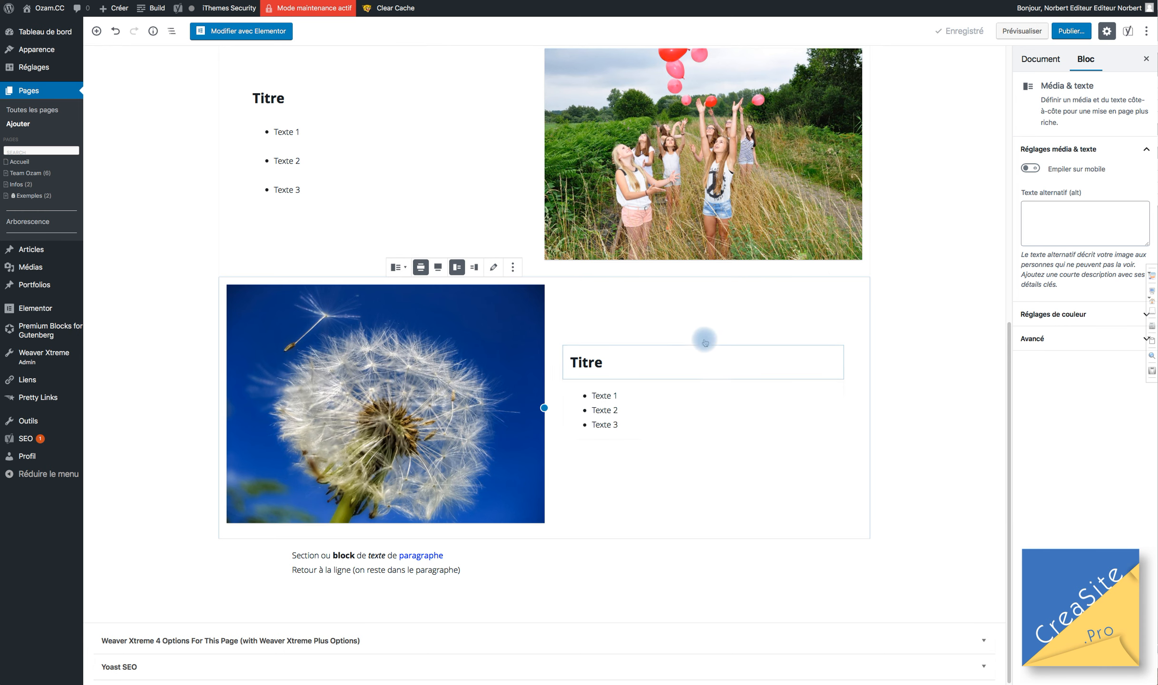
click(513, 268)
Duplicate the dandelion block and set the new copy's media to the right of the text.
click(536, 318)
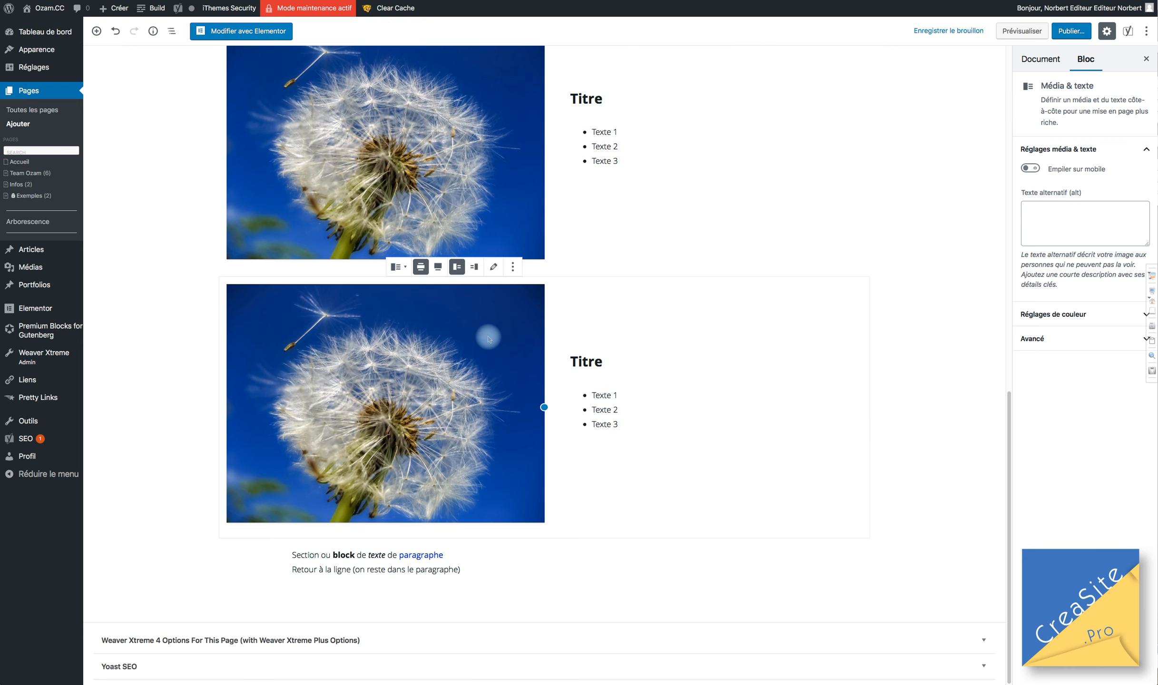
click(475, 268)
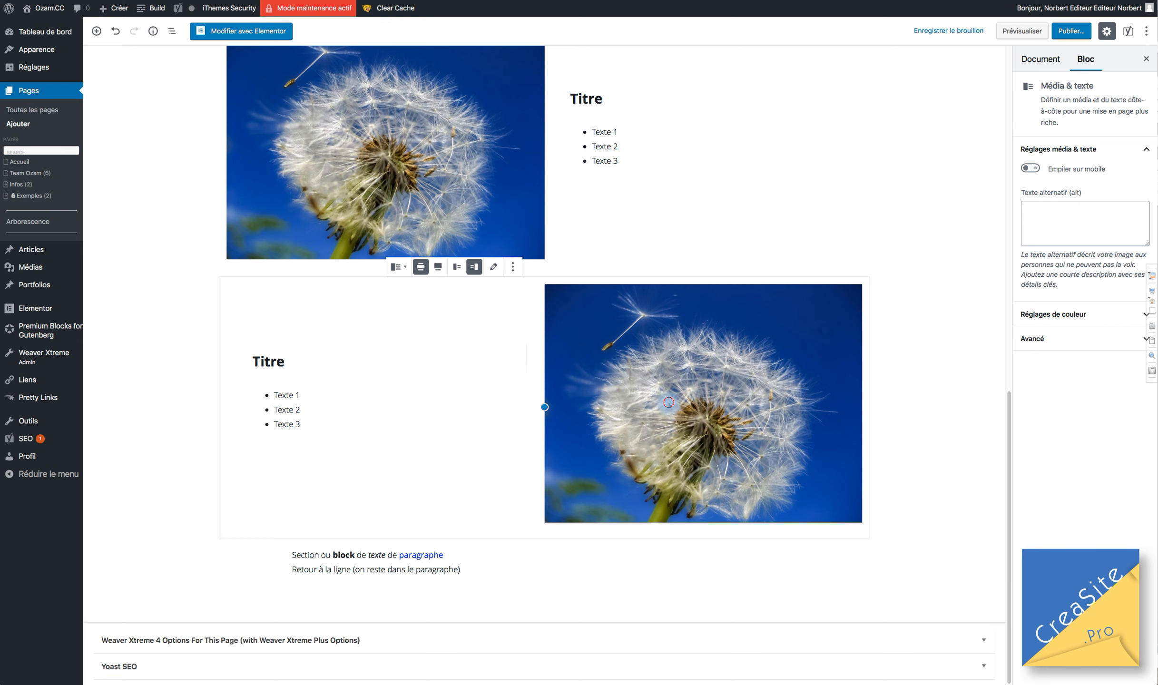
click(494, 268)
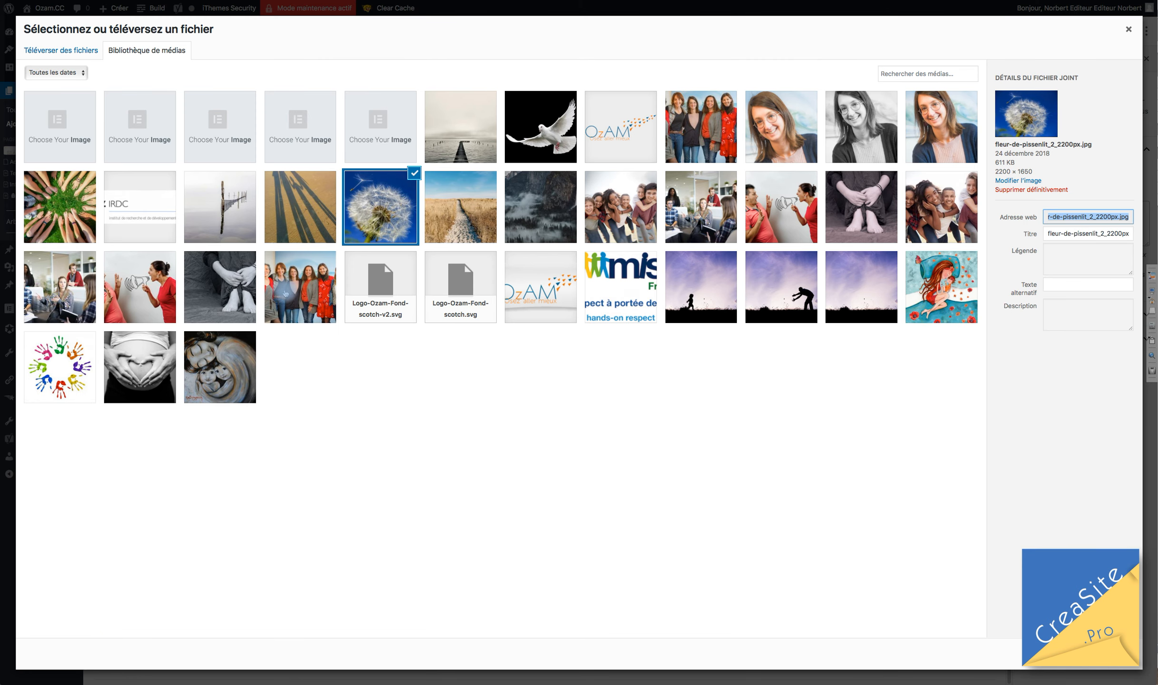
Swap the newest copy's photo for the autumn tree image d1087122-nef-01.jpg.
scroll(406, 566, down, 5)
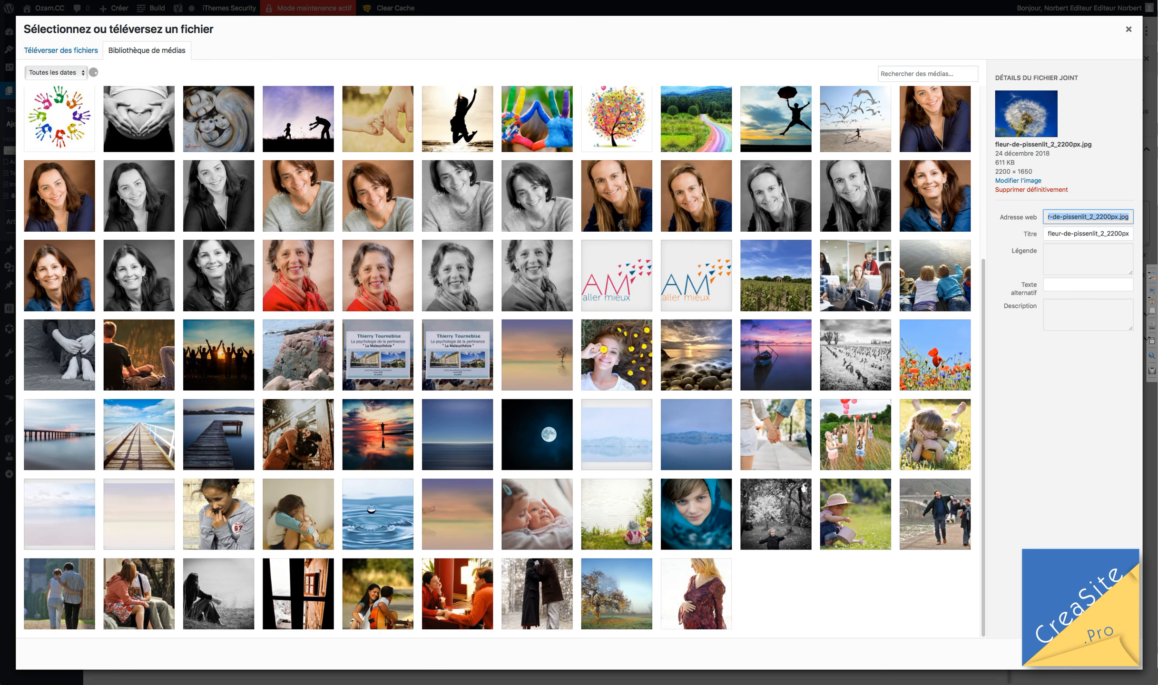
scroll(613, 429, down, 3)
click(617, 433)
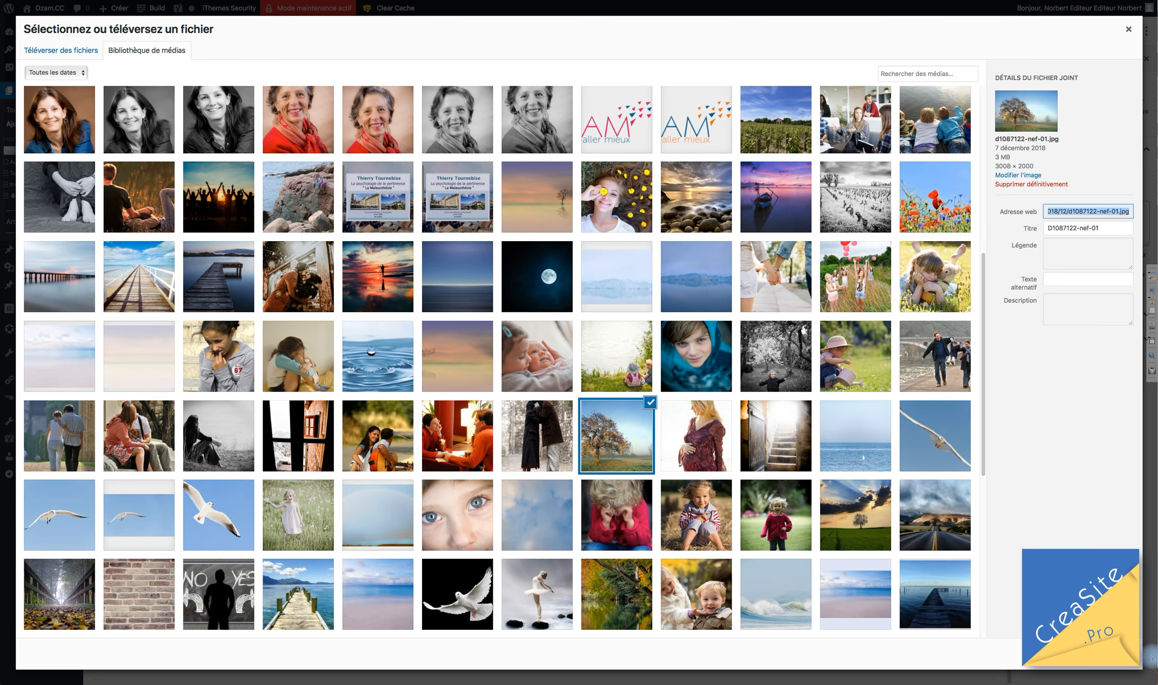
click(1109, 654)
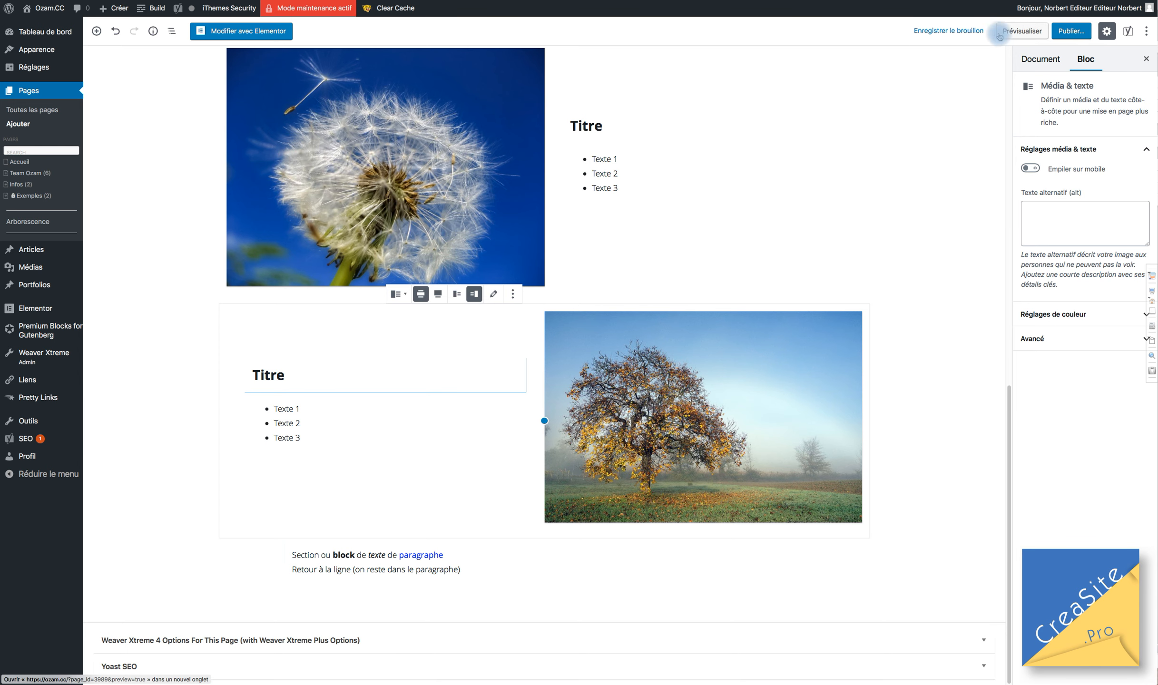
Save the draft, check the tree block's colour settings, and save the draft again.
click(949, 38)
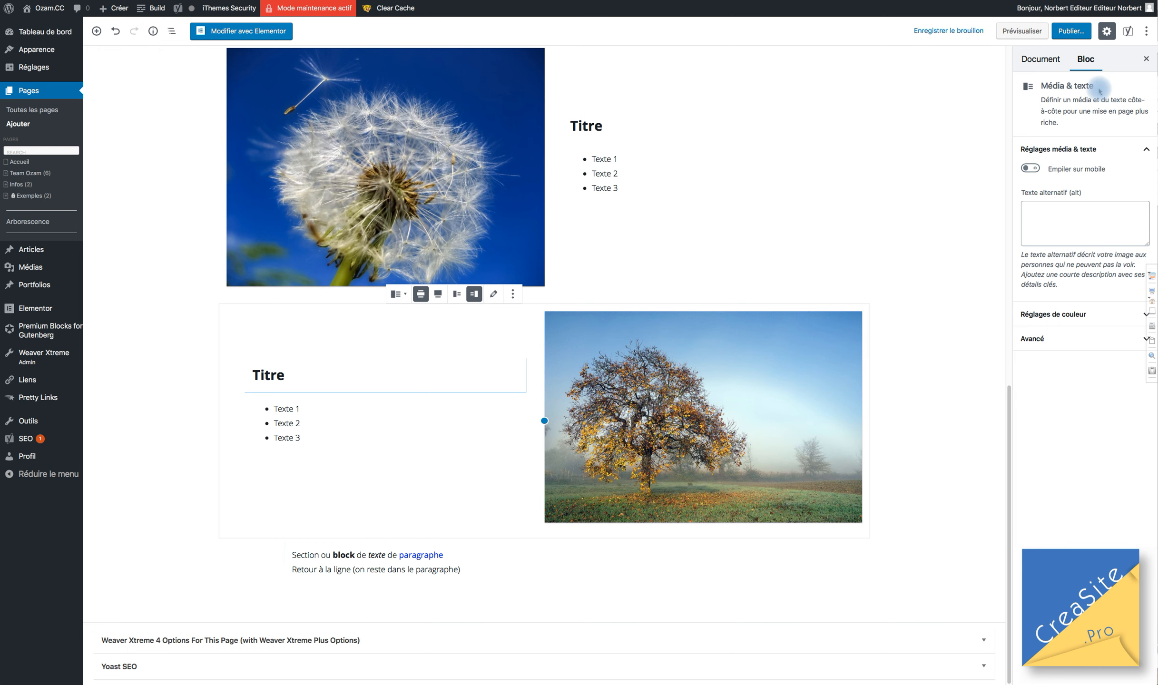
click(314, 411)
click(738, 432)
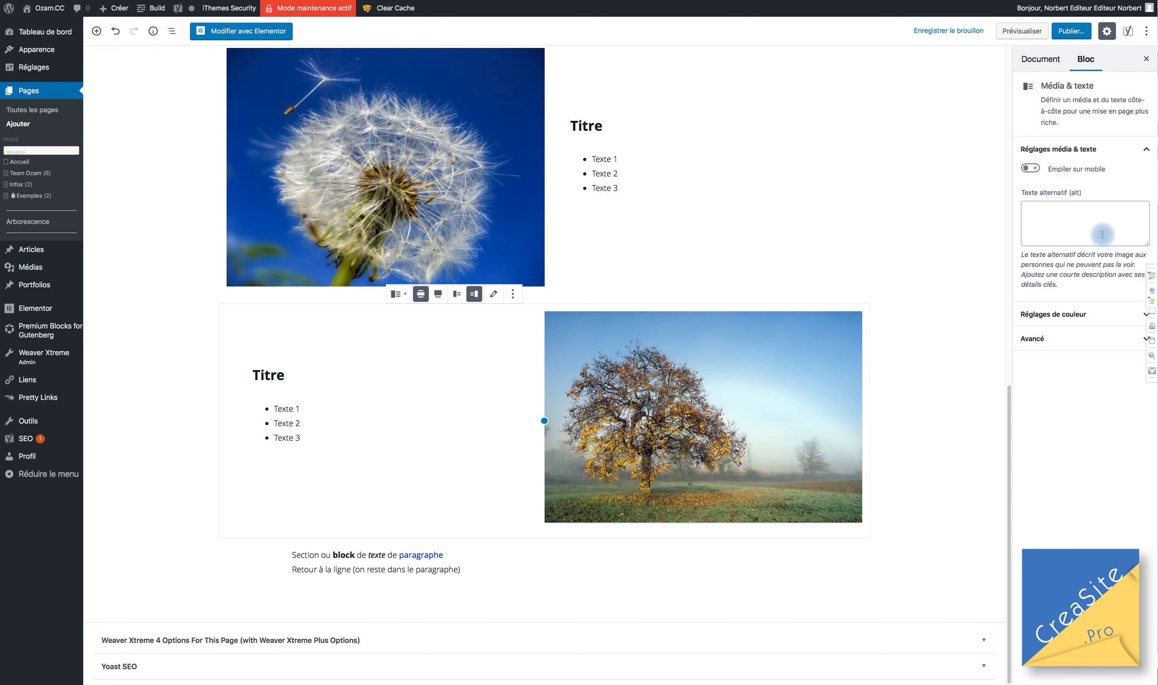
click(1055, 314)
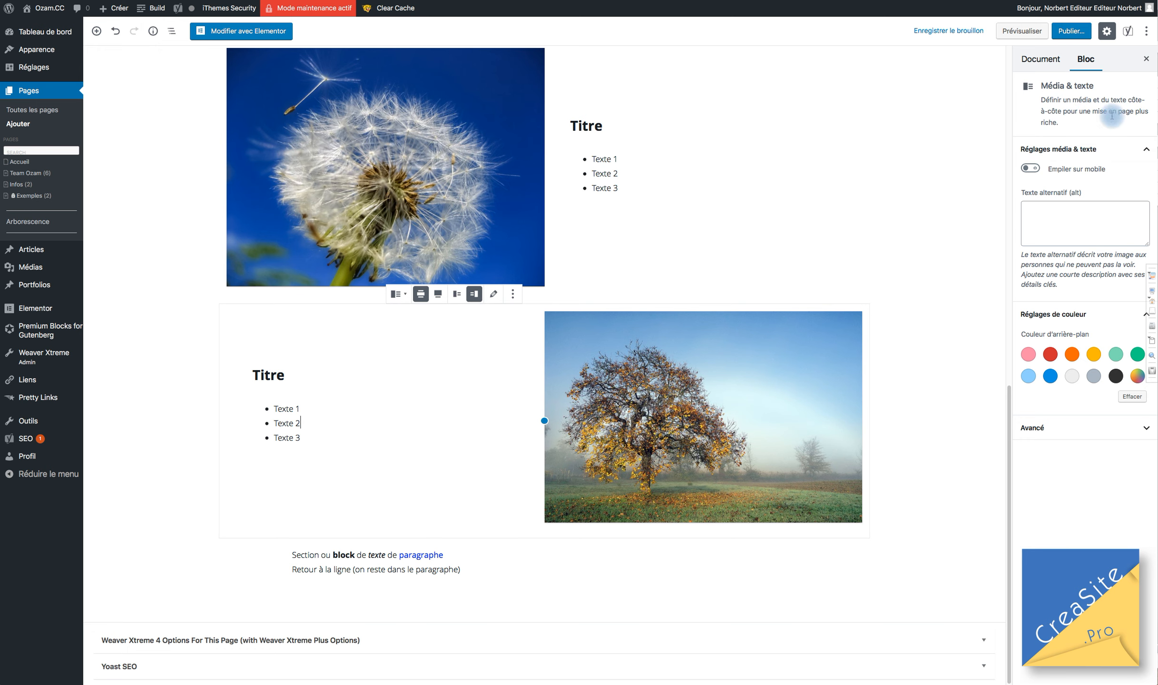
click(366, 145)
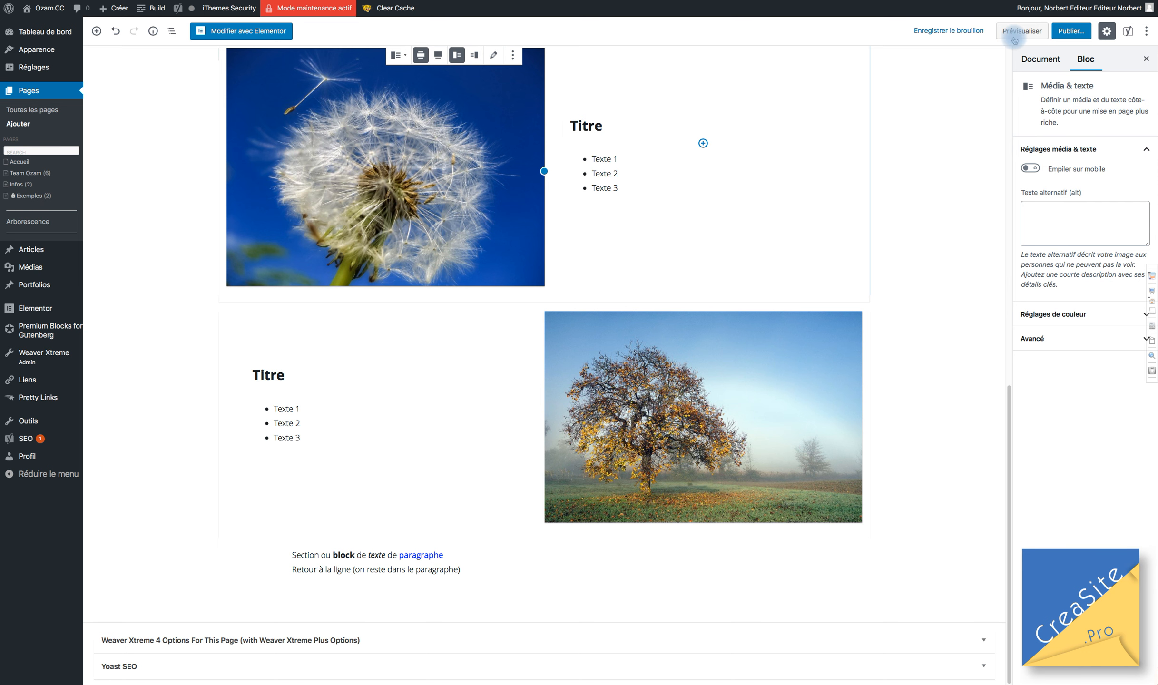
click(920, 34)
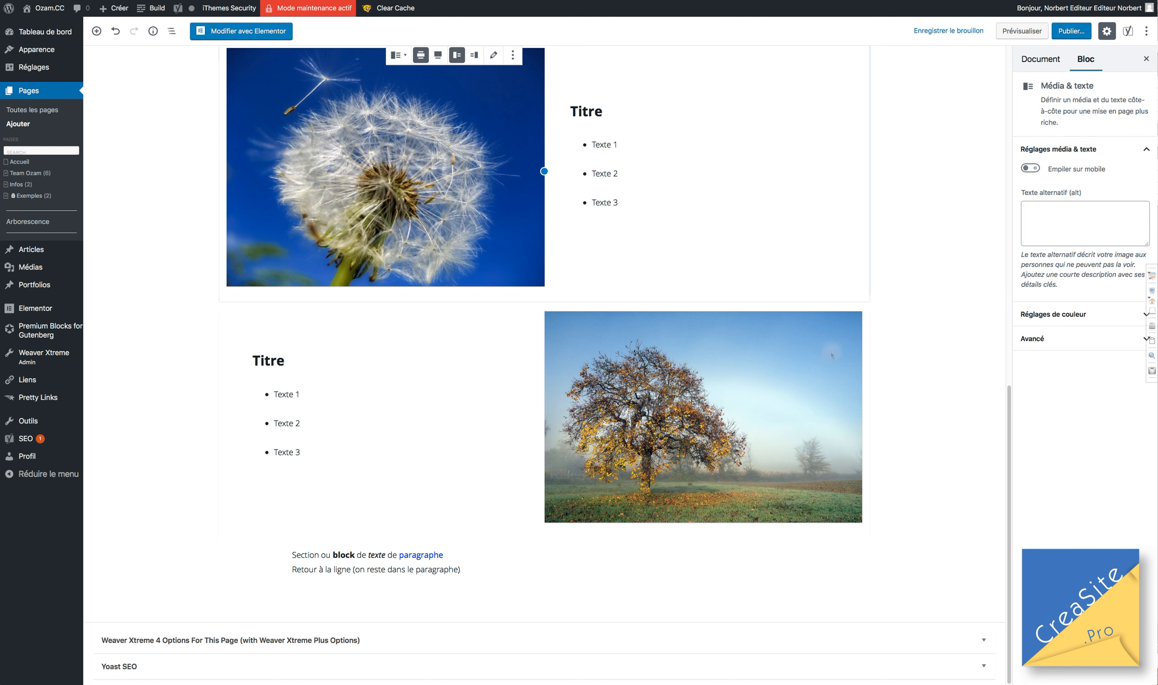
In the Document tab, expand État et visibilité to show the Public, Privé and Protégé par mot de passe options.
click(1040, 60)
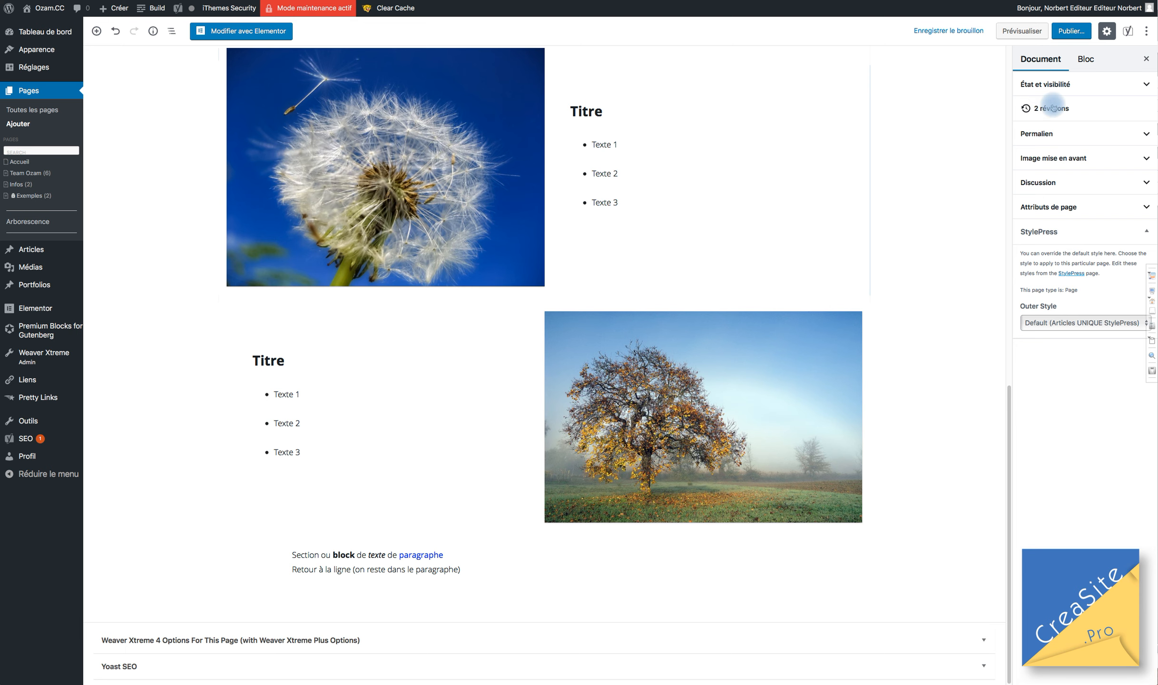
click(1068, 84)
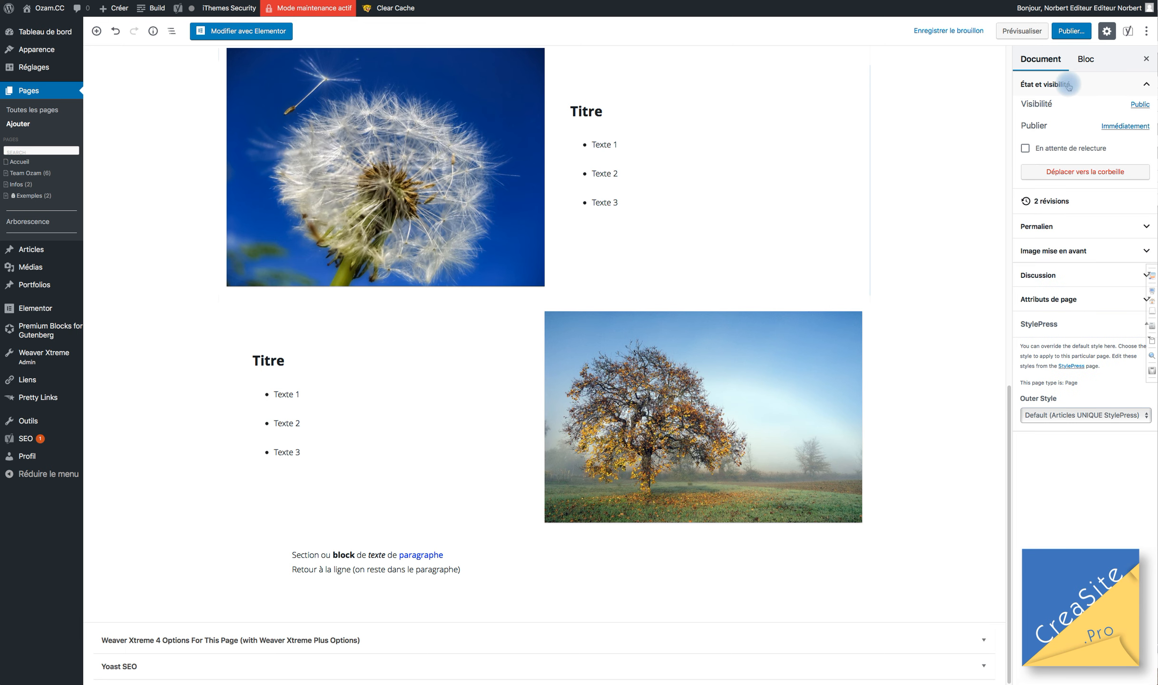
click(1141, 105)
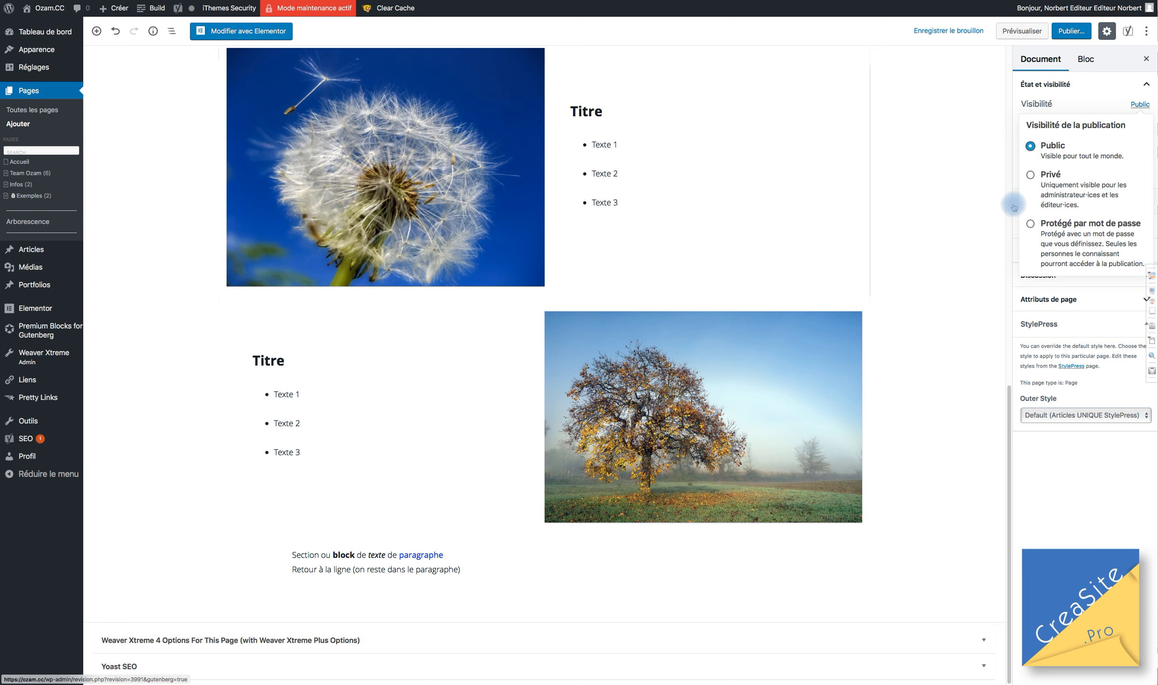
scroll(992, 202, up, 10)
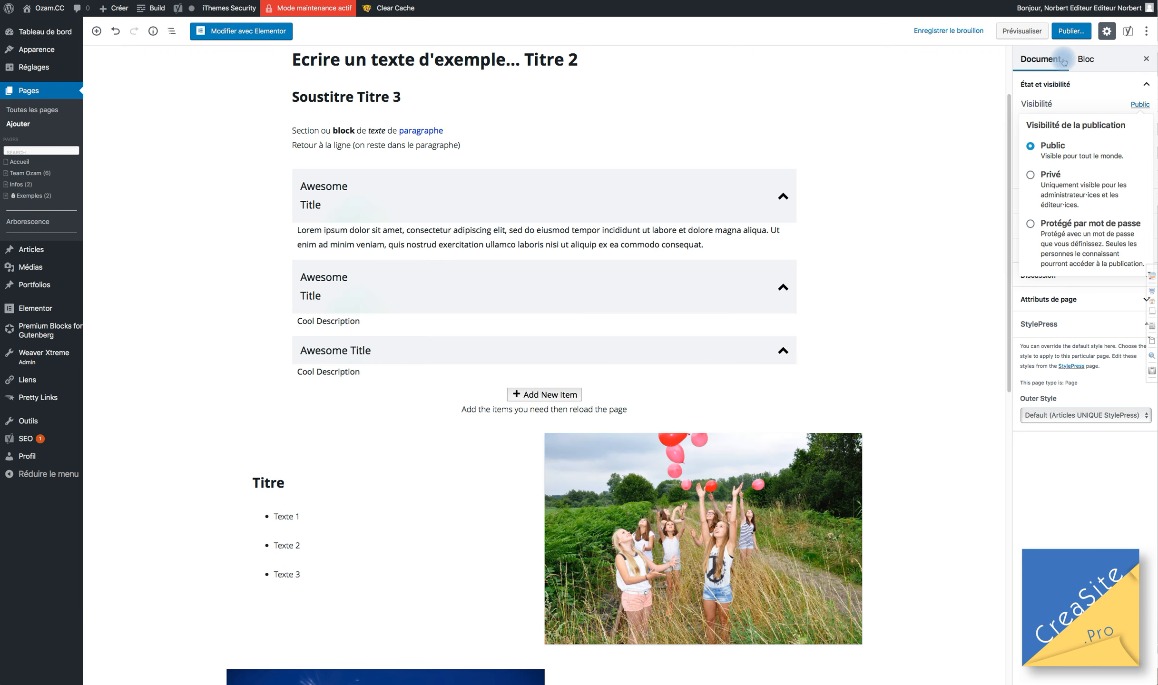
Keep Public visibility, then edit the Permalien slug to trim its extra dashes.
click(1146, 85)
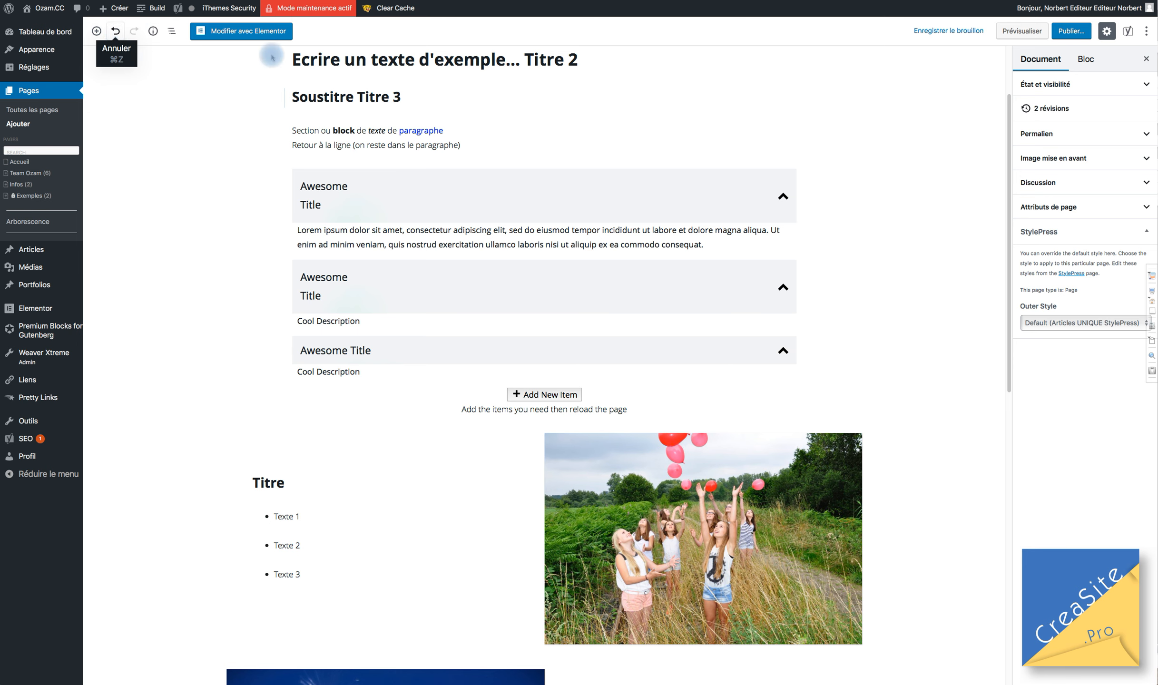
click(1060, 134)
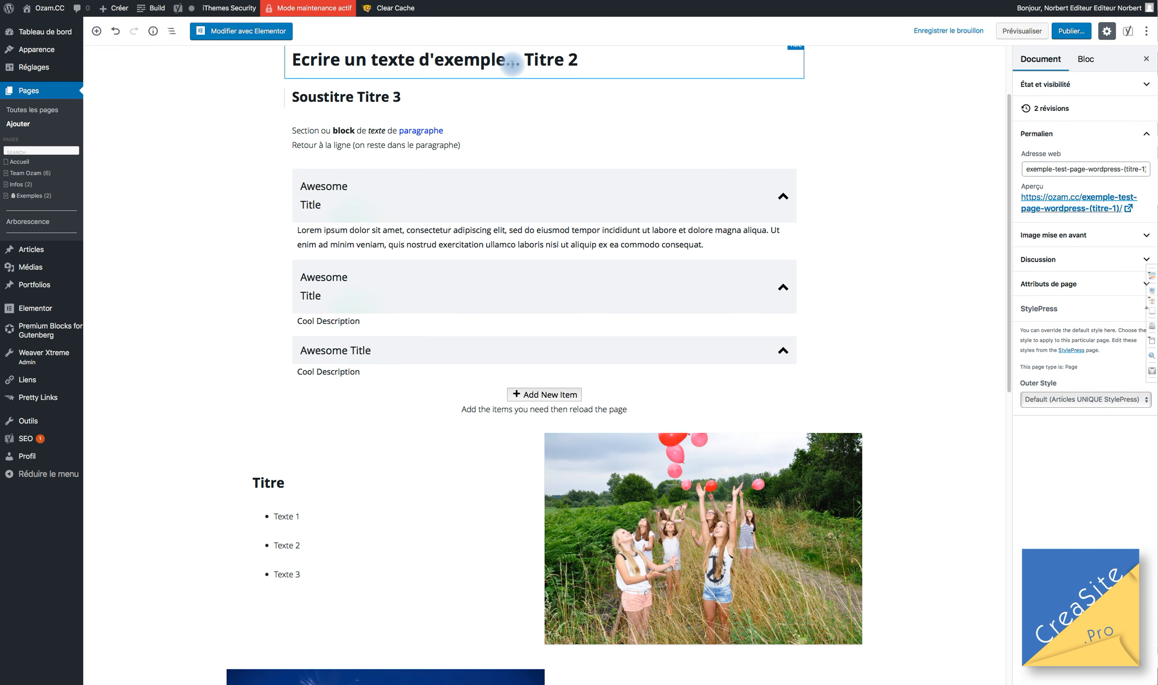
click(1127, 168)
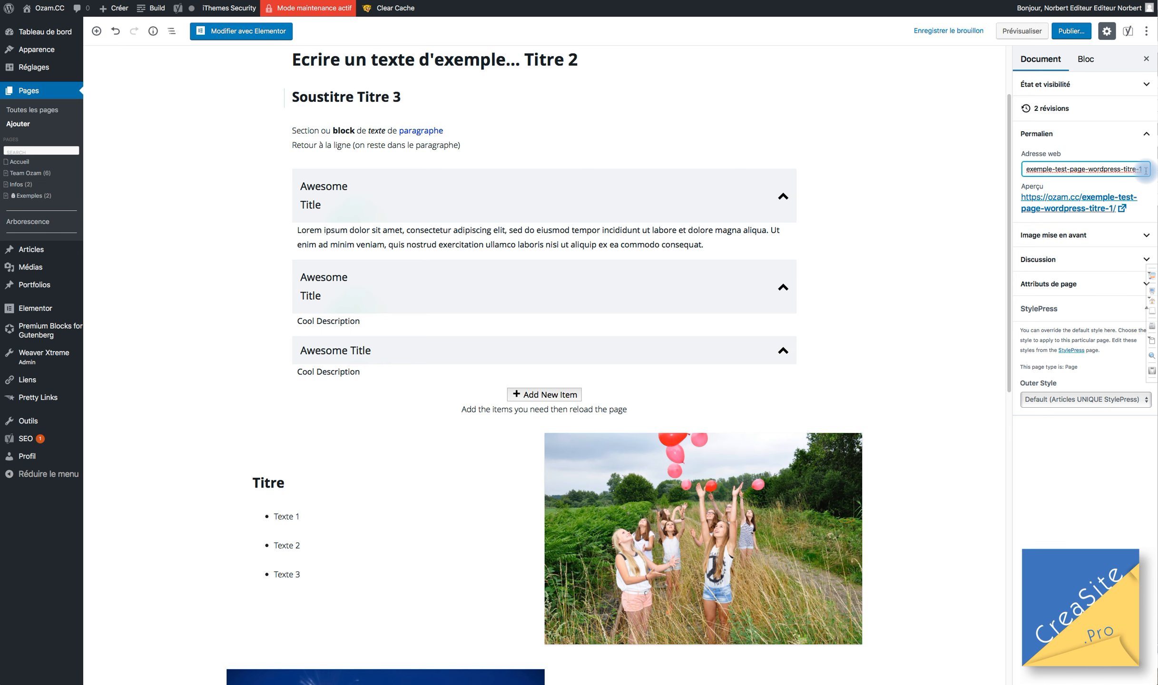
click(1088, 170)
text(--)
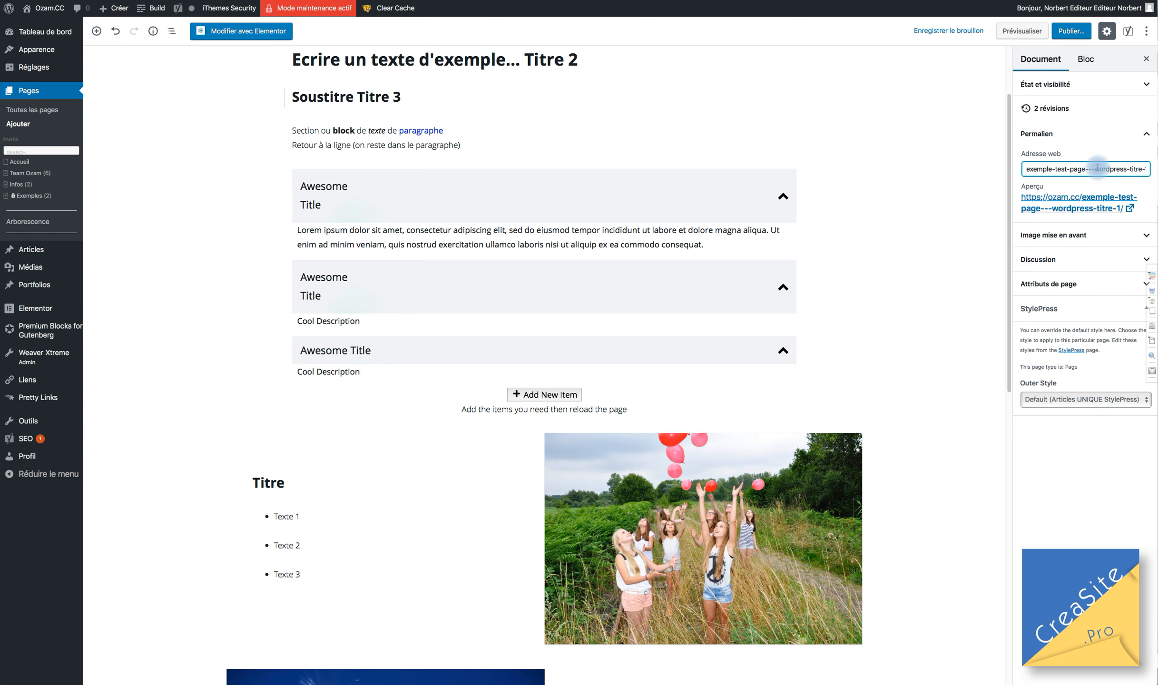
key(BackSpace)
key(BackSpace)
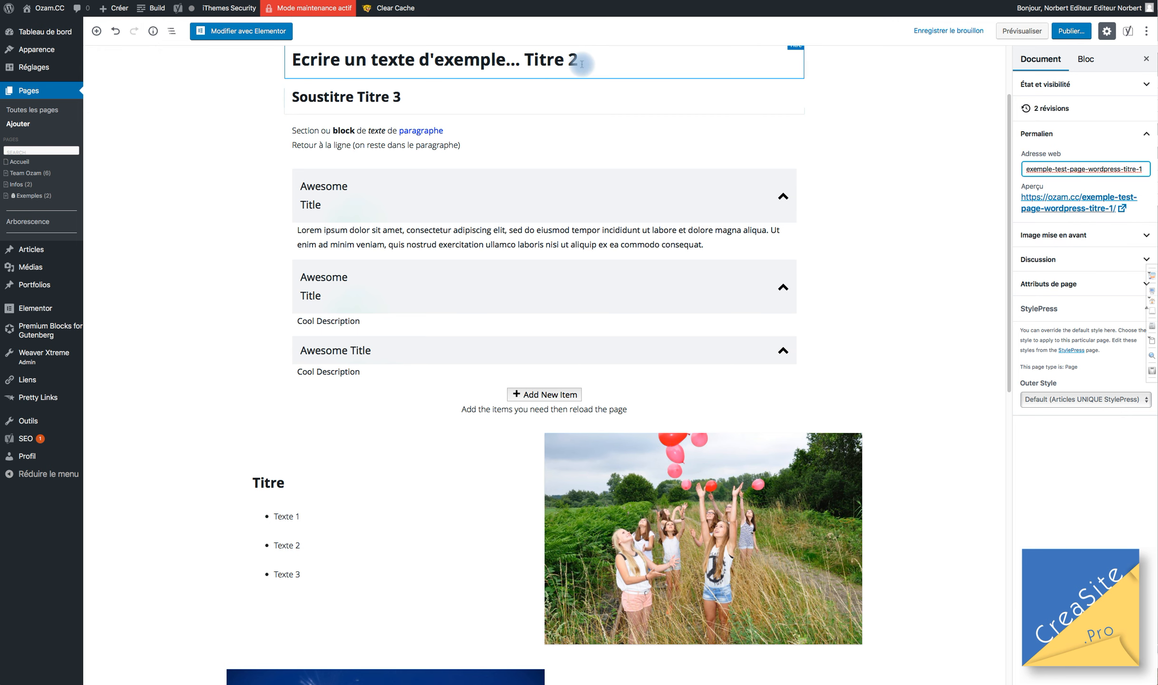
Finish the slug as exemple-test-page-wordpress-titre-1 and bring up the Publier… pre-publish panel.
scroll(614, 114, up, 3)
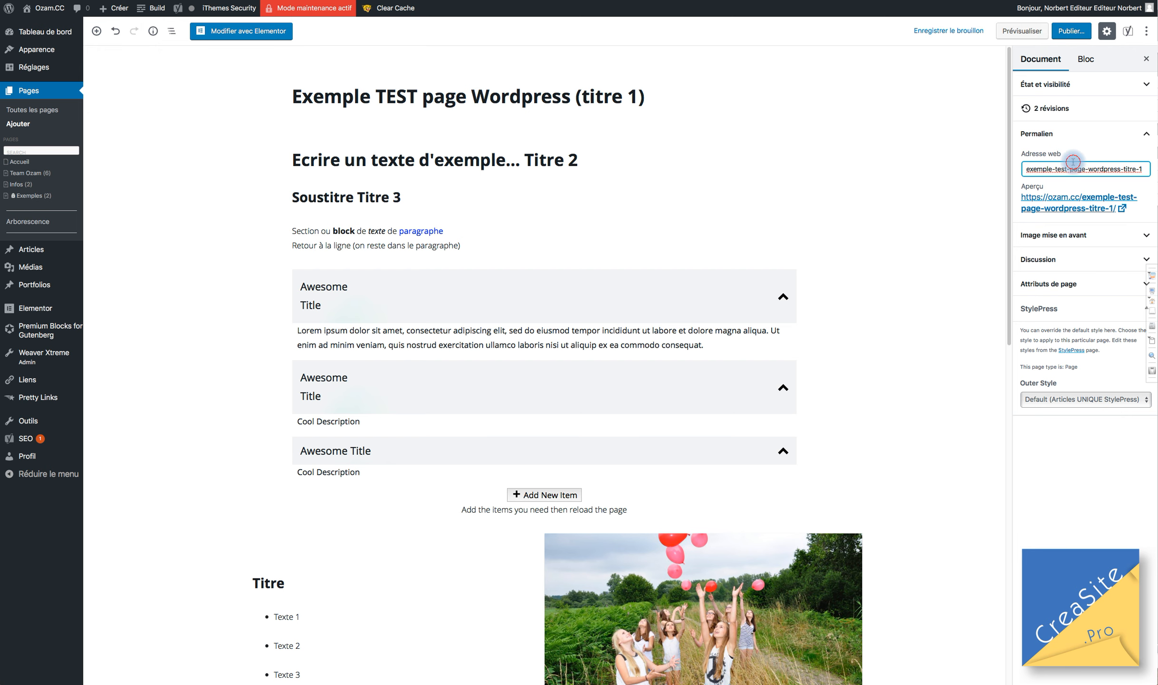
click(1150, 172)
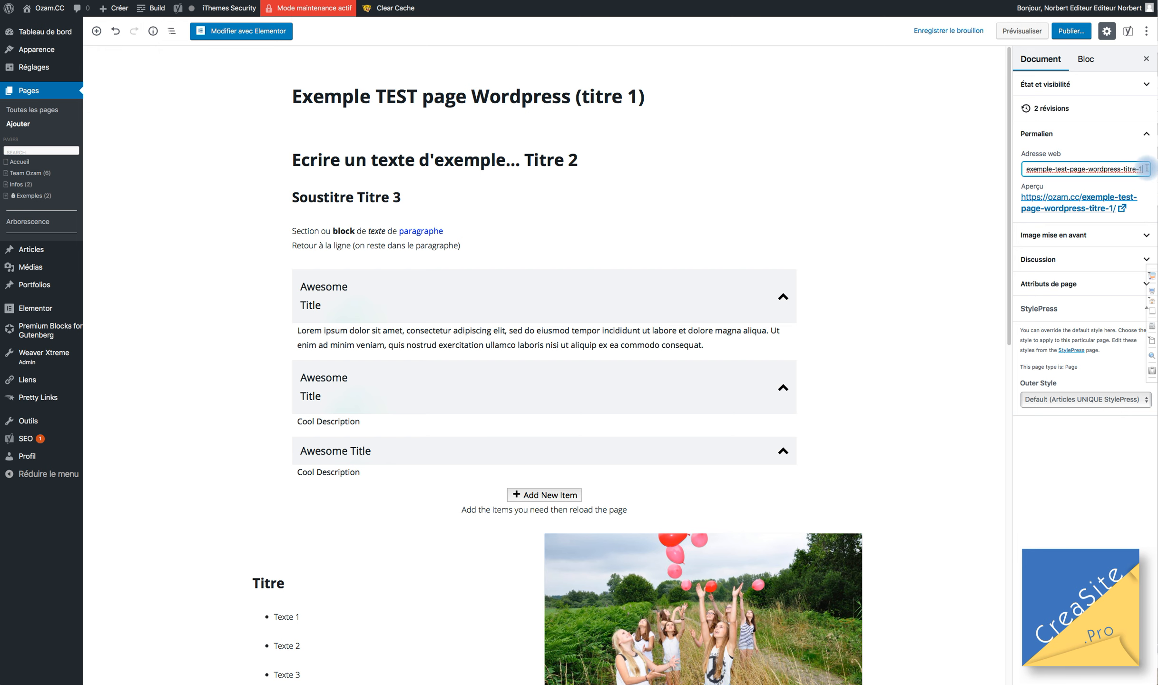
drag(1147, 168, 842, 148)
click(657, 102)
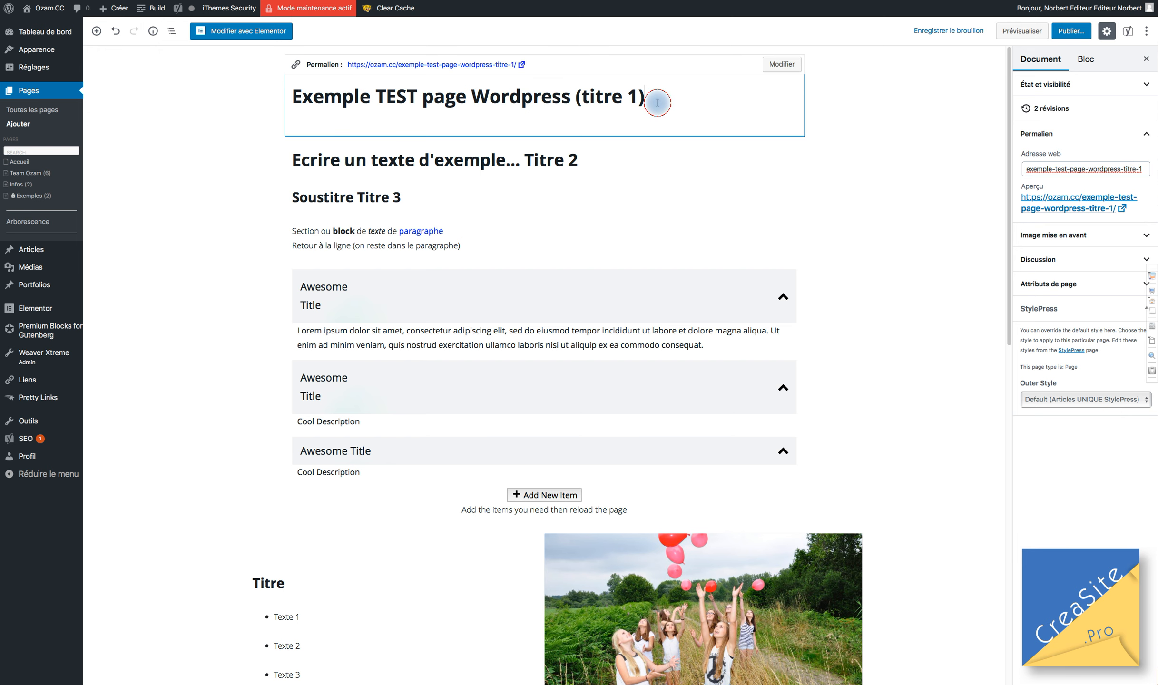
click(1050, 34)
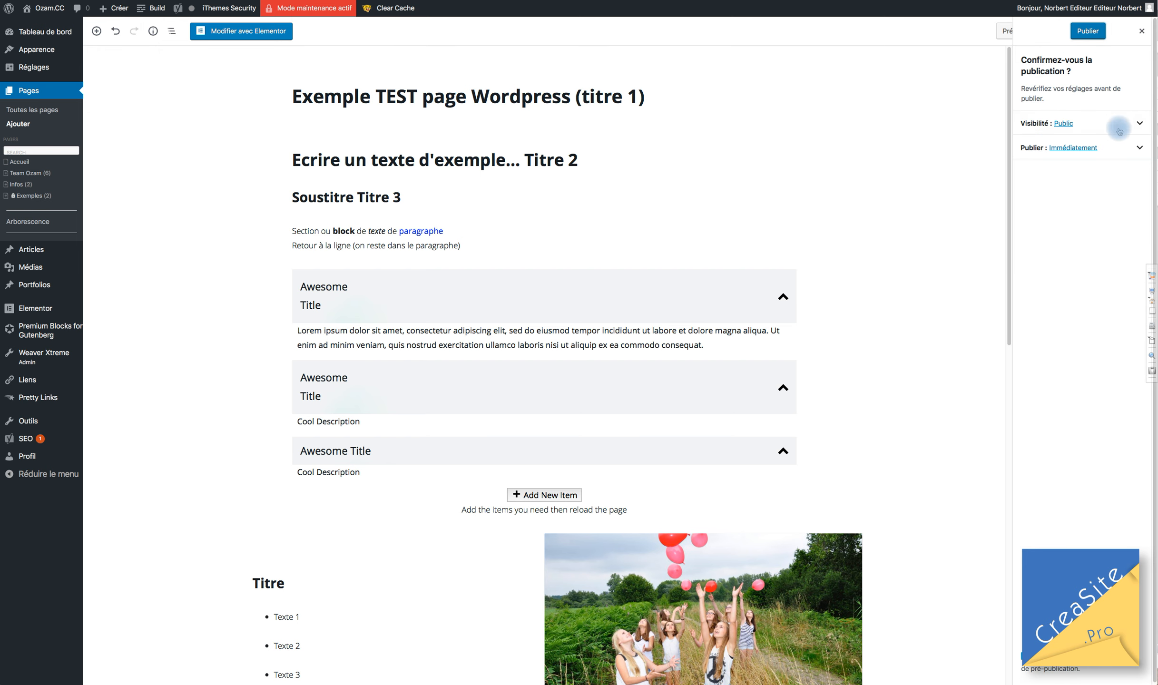
Publish the page, check its live address ozam.cc/exemple-test-page-wordpress-titre-1/, then close the panel.
click(1087, 31)
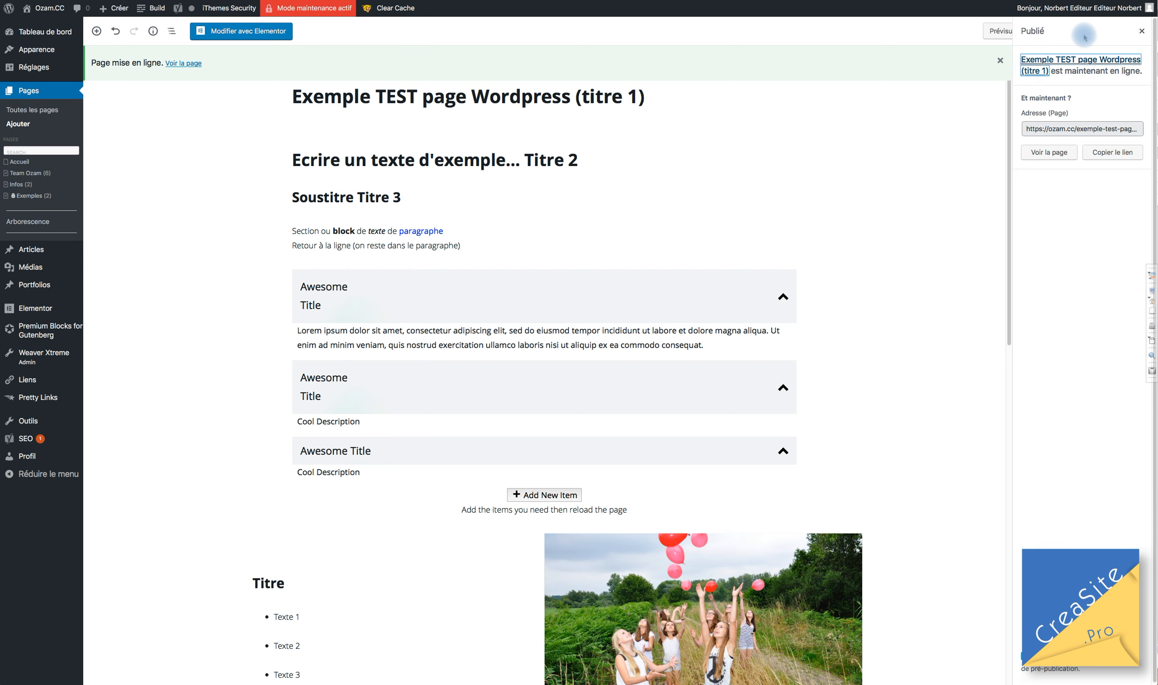
mouse_move(304, 13)
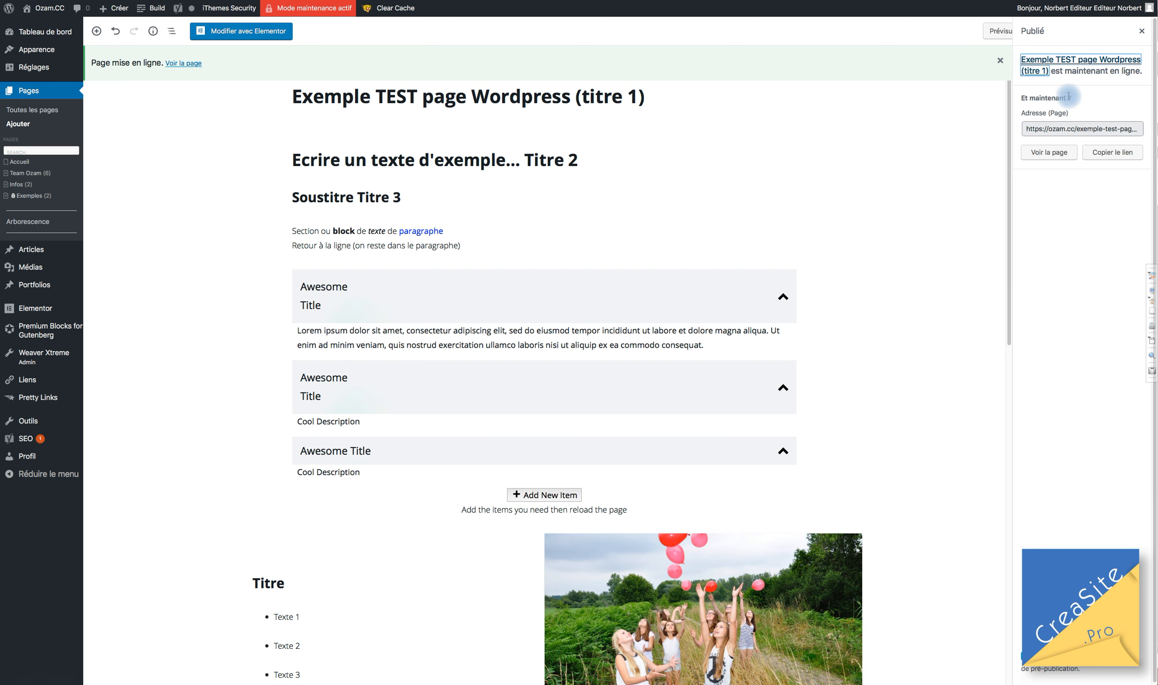
click(1093, 128)
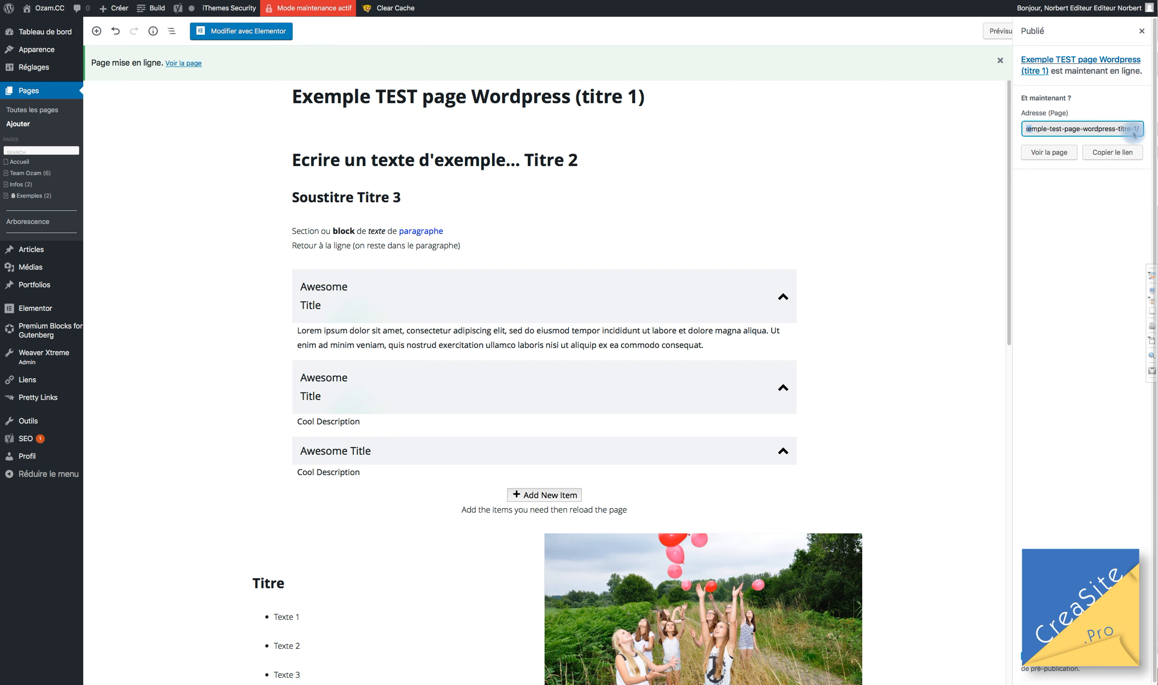
click(1142, 32)
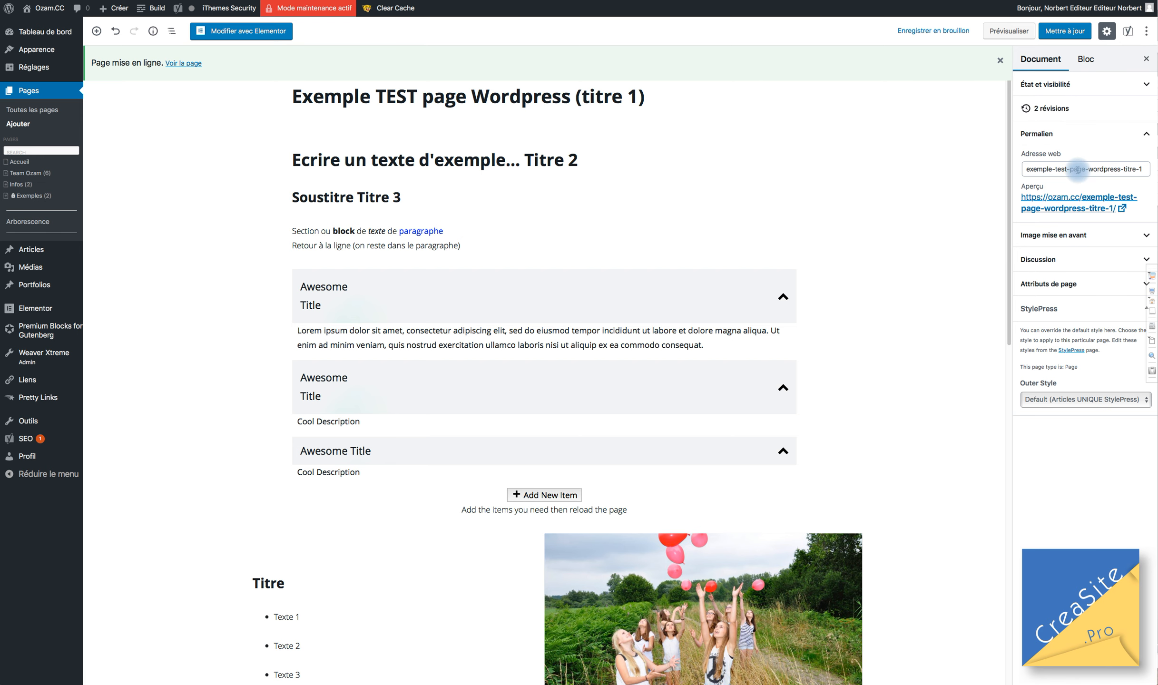
Append ' exemple 2' to the page title and save it with Mettre à jour.
click(650, 98)
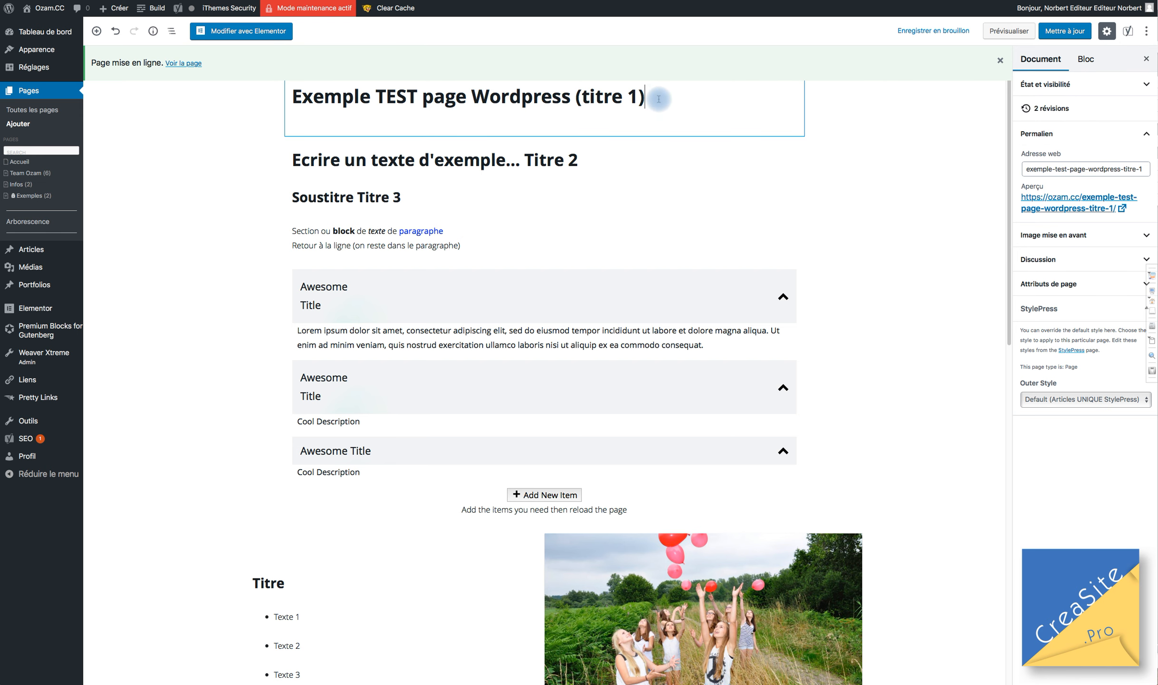
text(e)
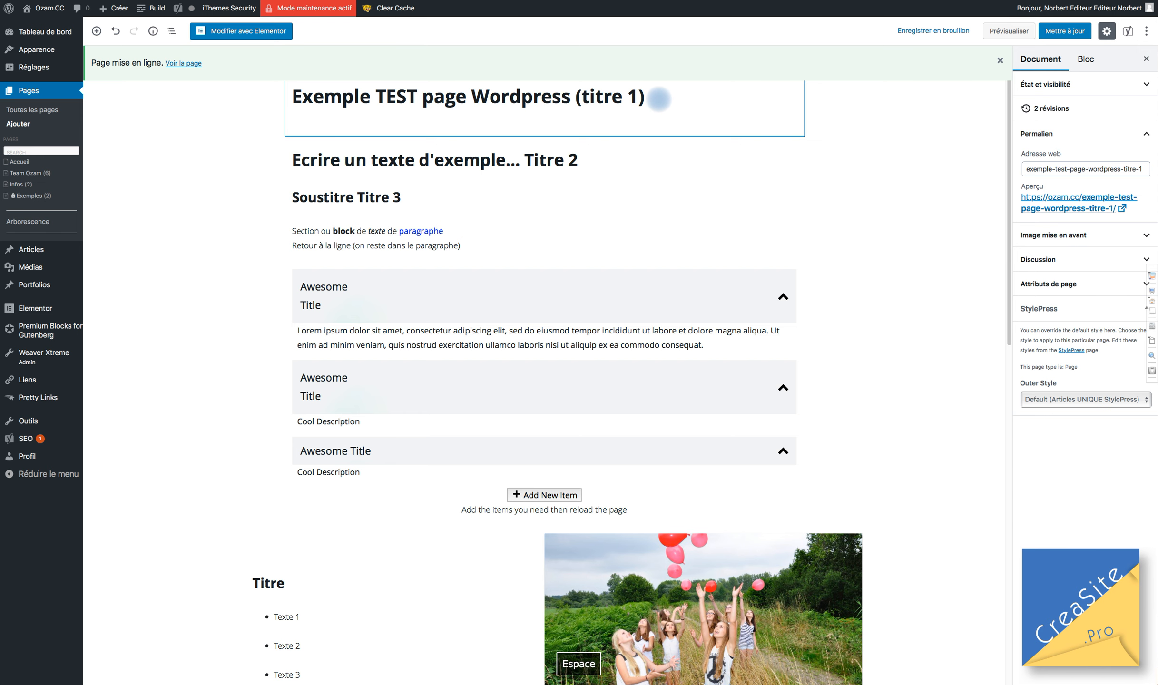
text(xemple 2)
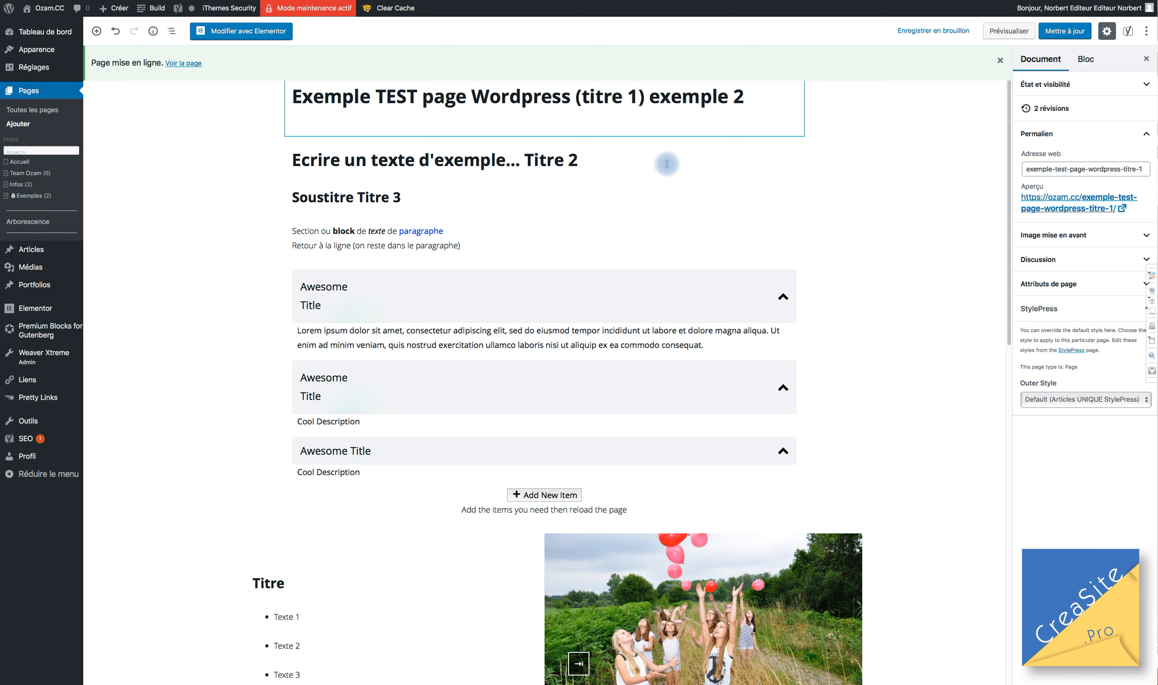
click(578, 164)
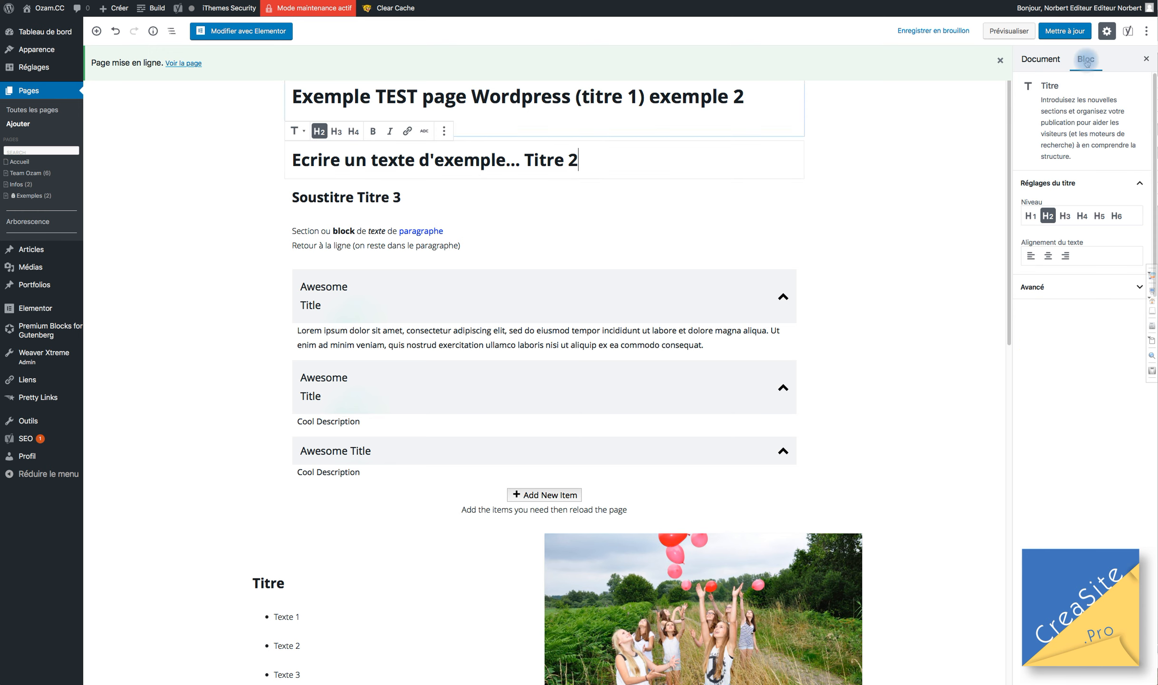
click(1041, 60)
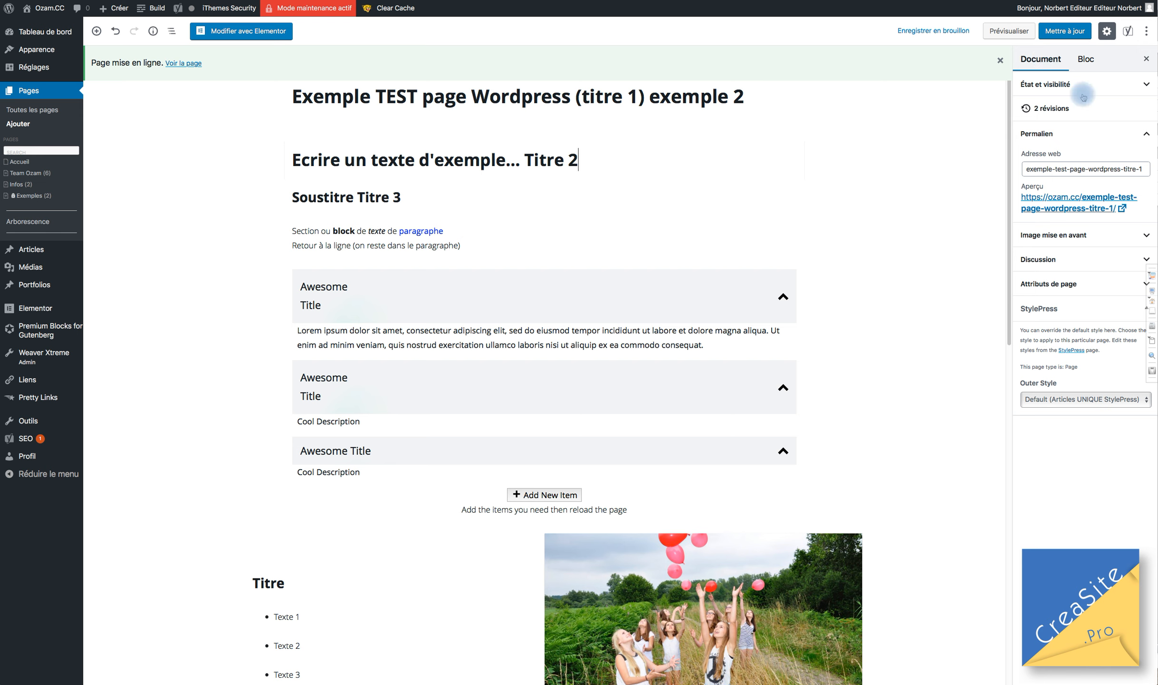
mouse_move(1102, 169)
mouse_down()
mouse_move(1087, 169)
mouse_move(1094, 161)
mouse_move(1102, 175)
mouse_up()
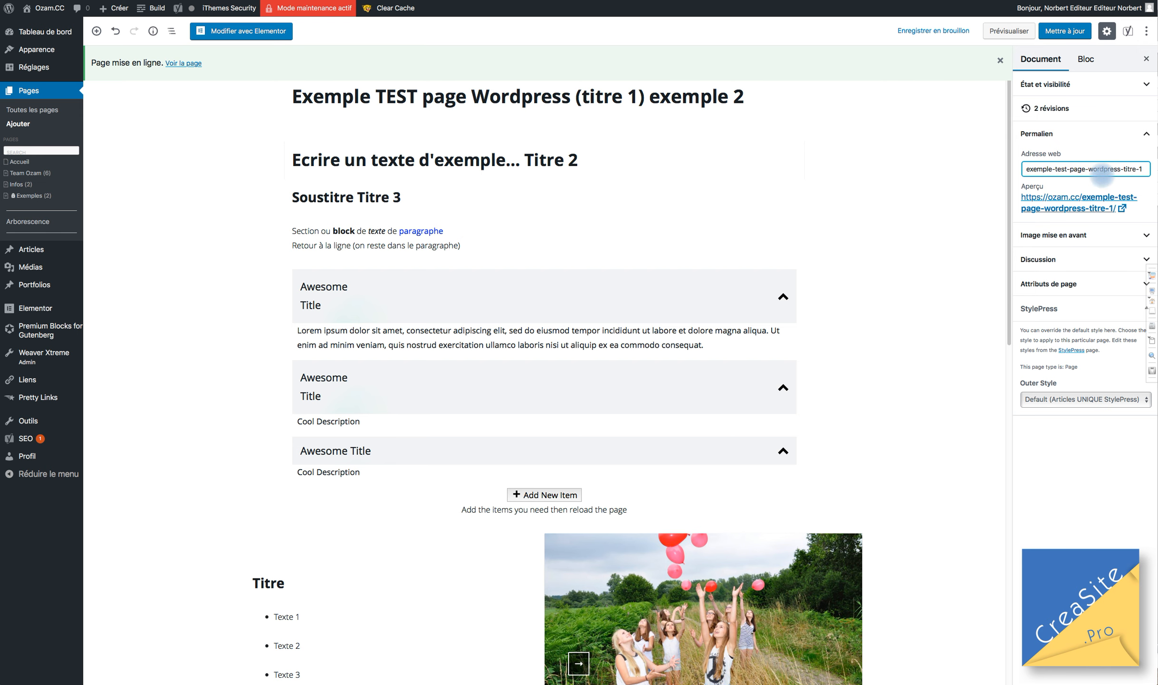
click(749, 97)
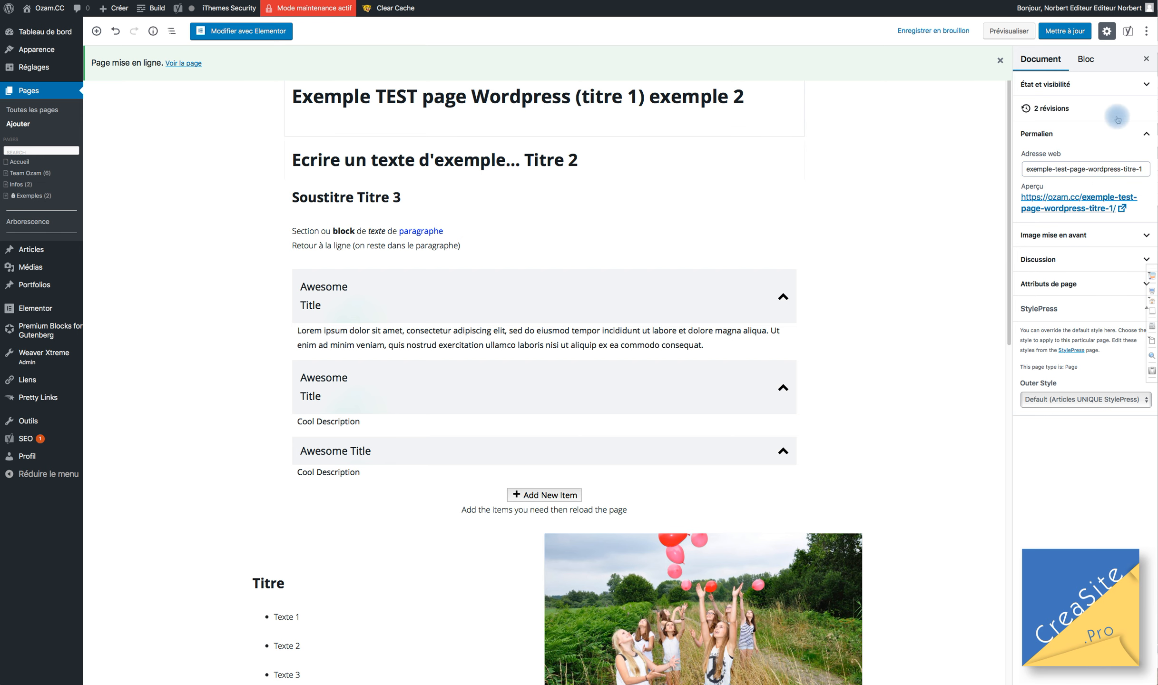
click(1078, 32)
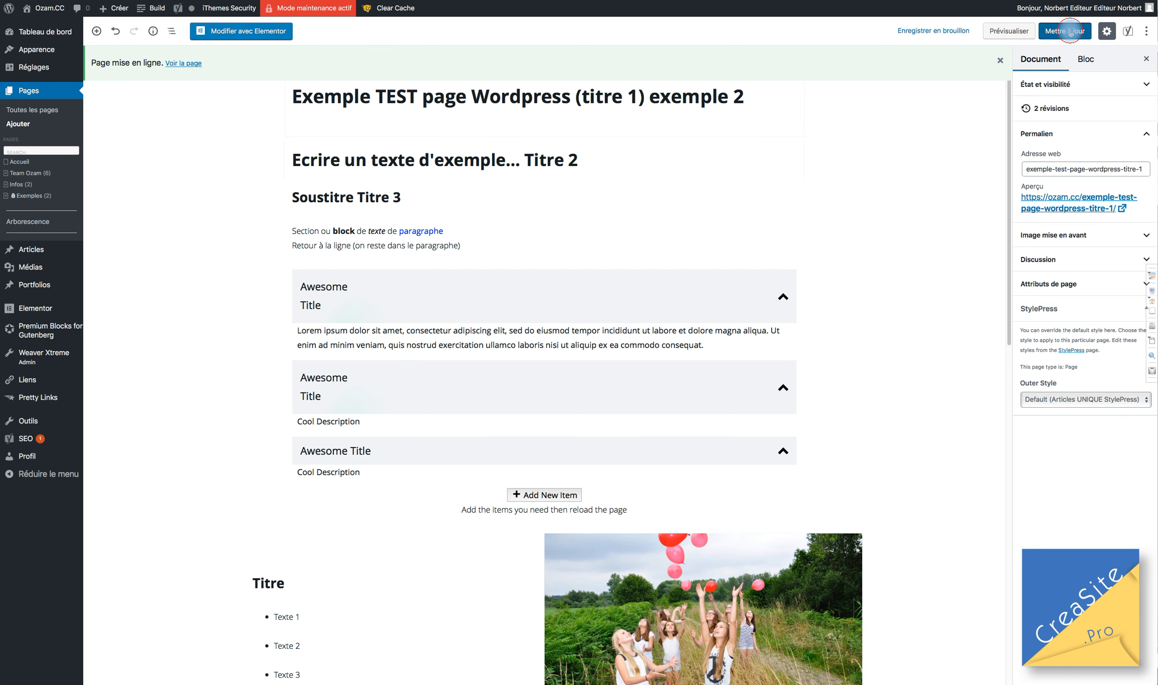
Clear the Adresse web slug and update so it regenerates as exemple-test-page-wordpress-titre-1-exemple-2.
click(624, 138)
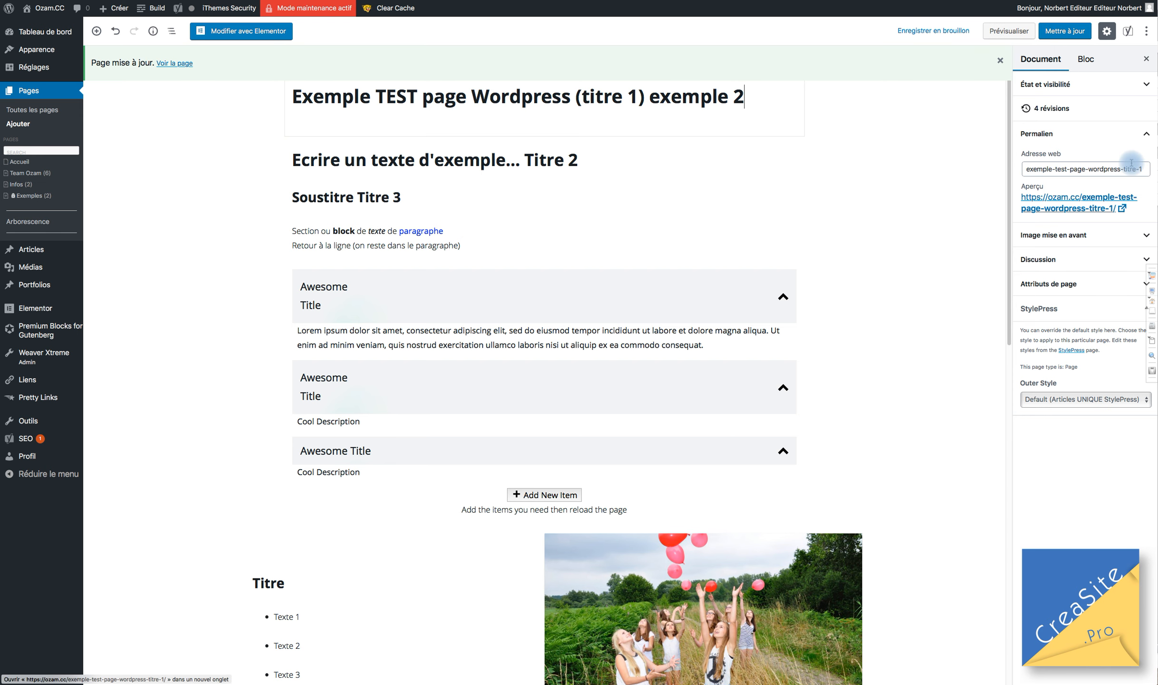
drag(1131, 163, 1143, 168)
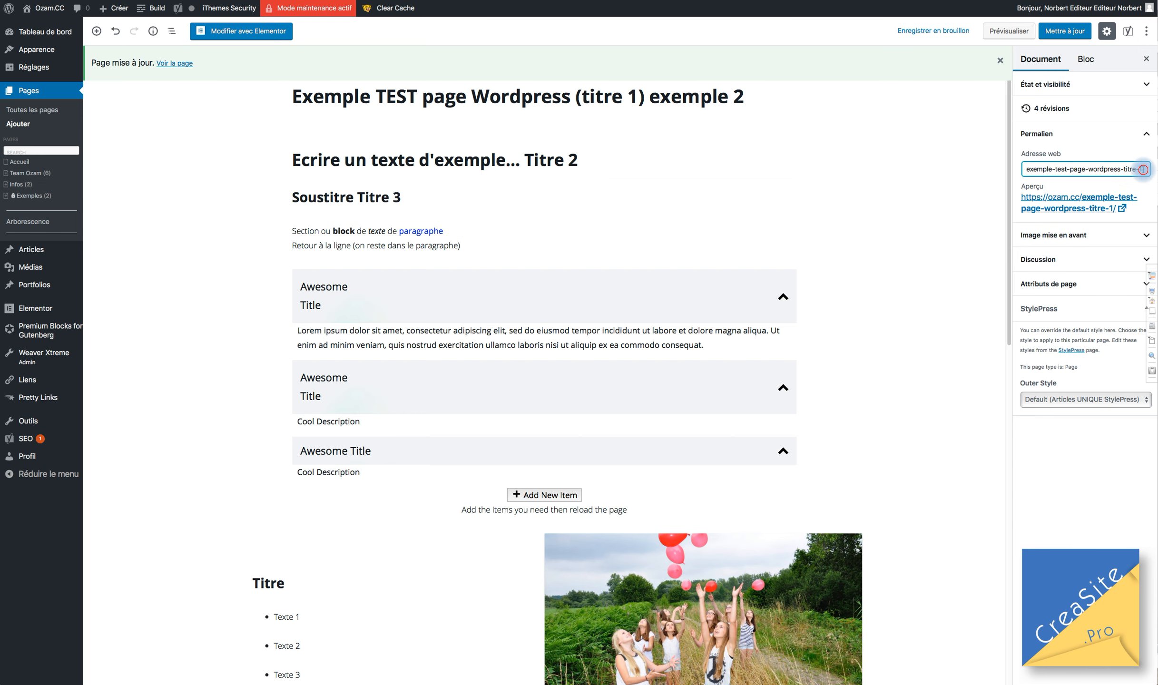
key(super+a)
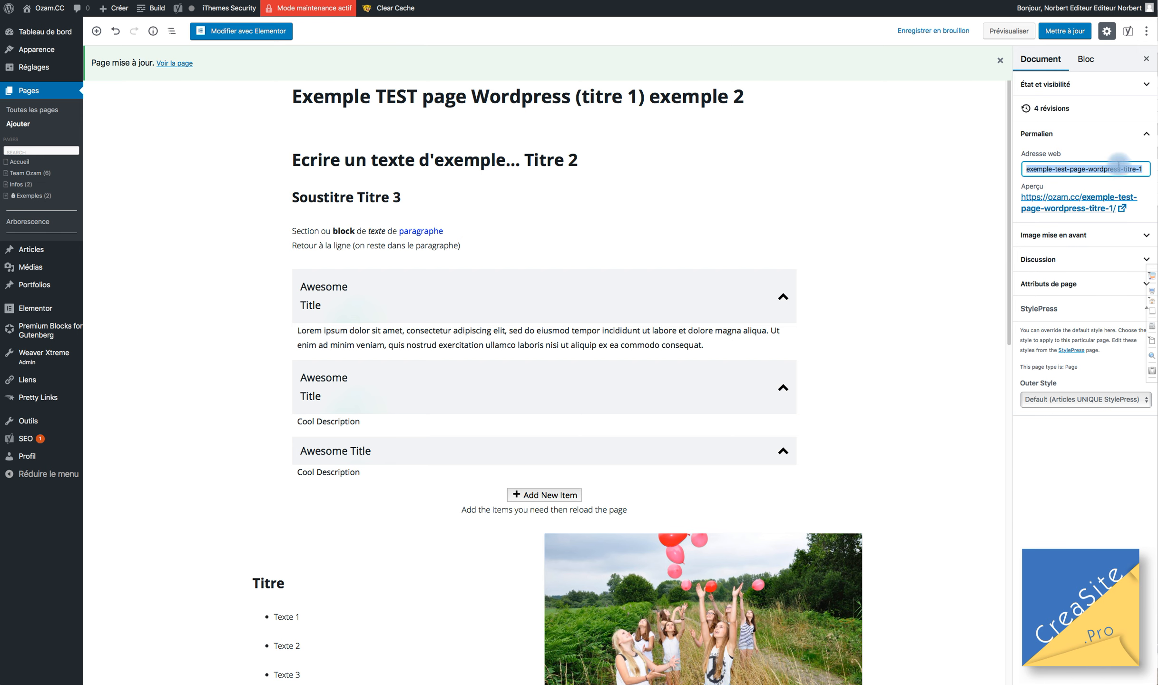
triple_click(1077, 171)
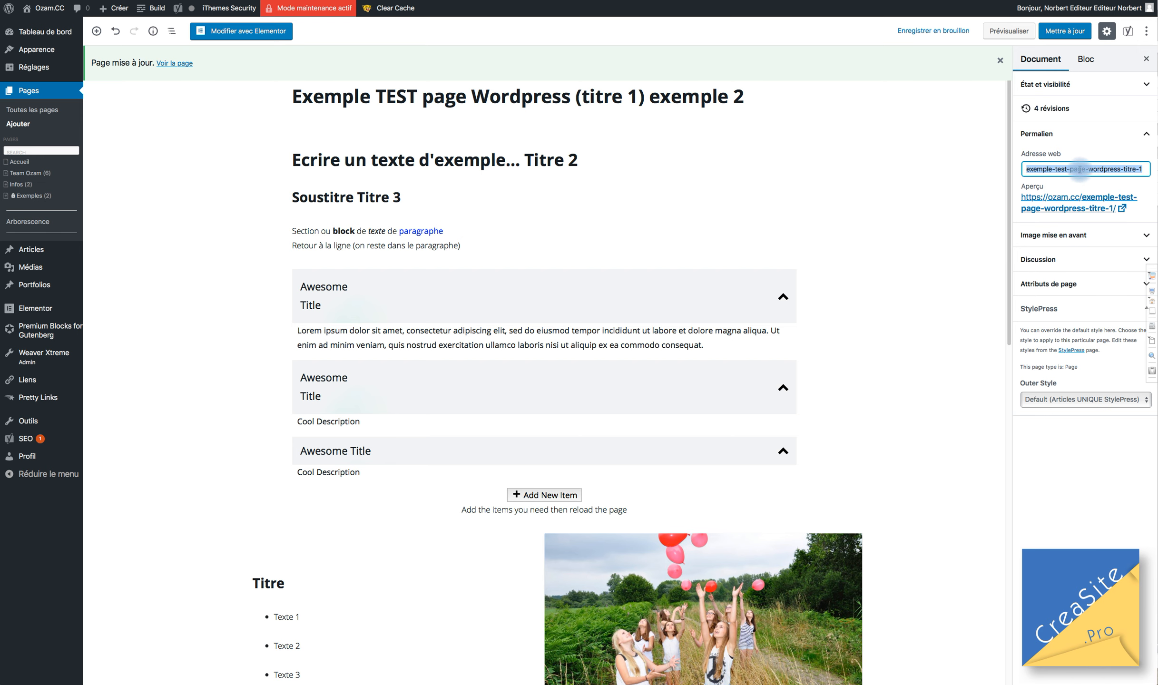
click(1145, 170)
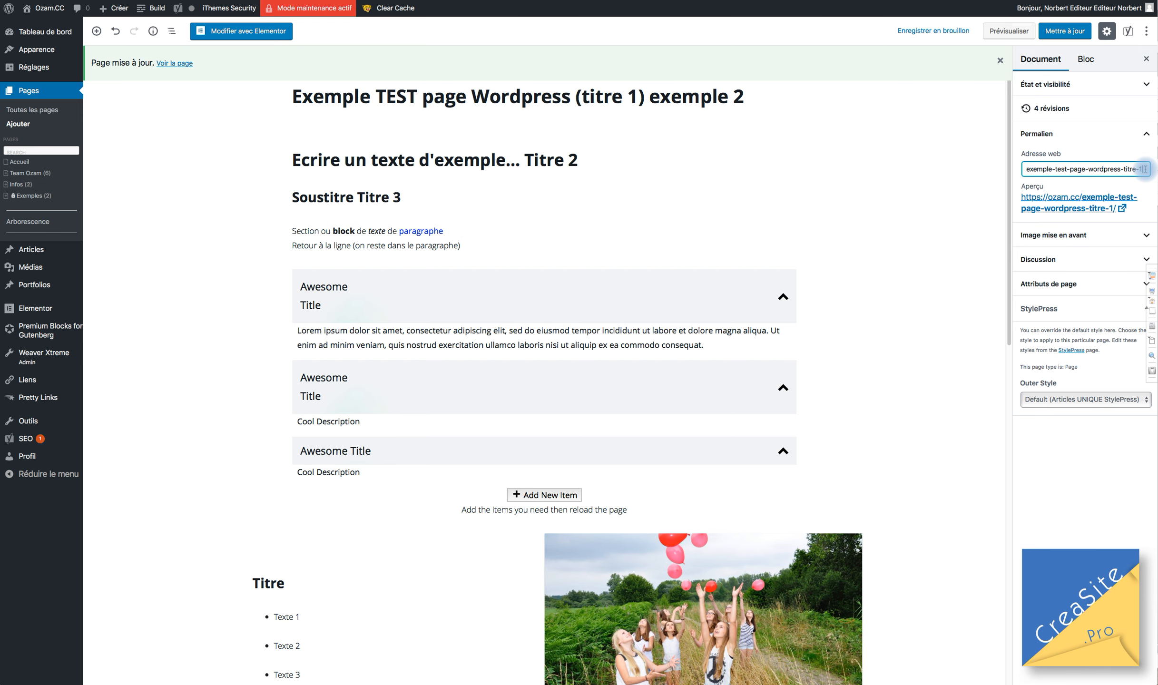
drag(1145, 170, 936, 157)
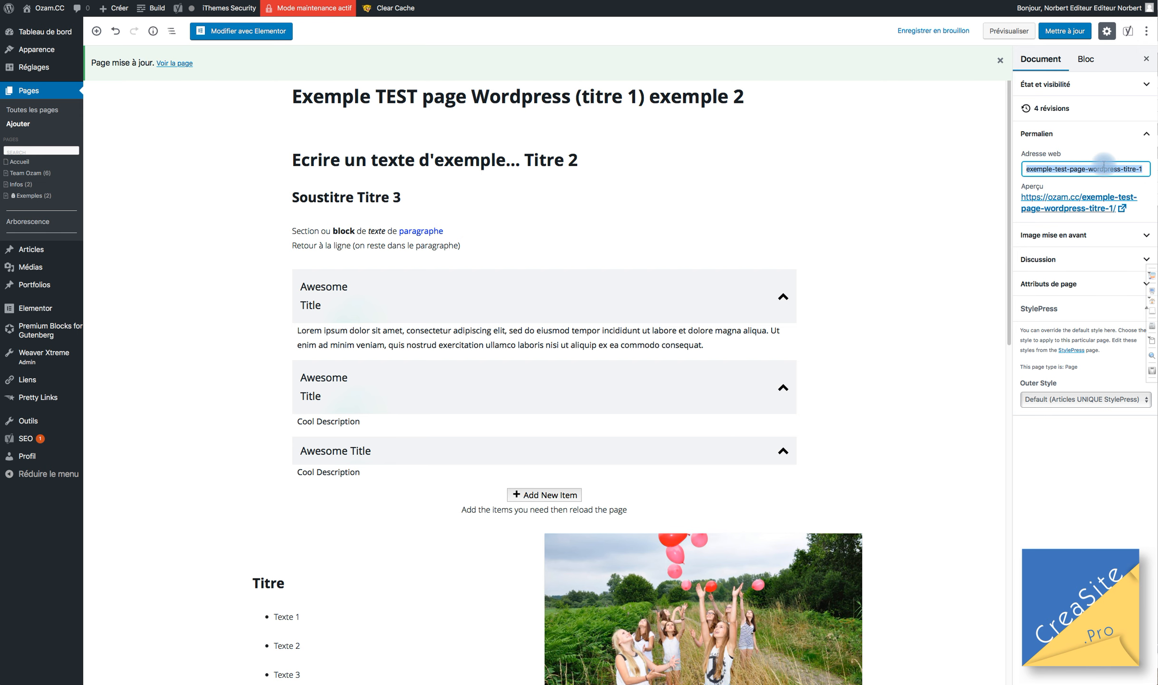
key(BackSpace)
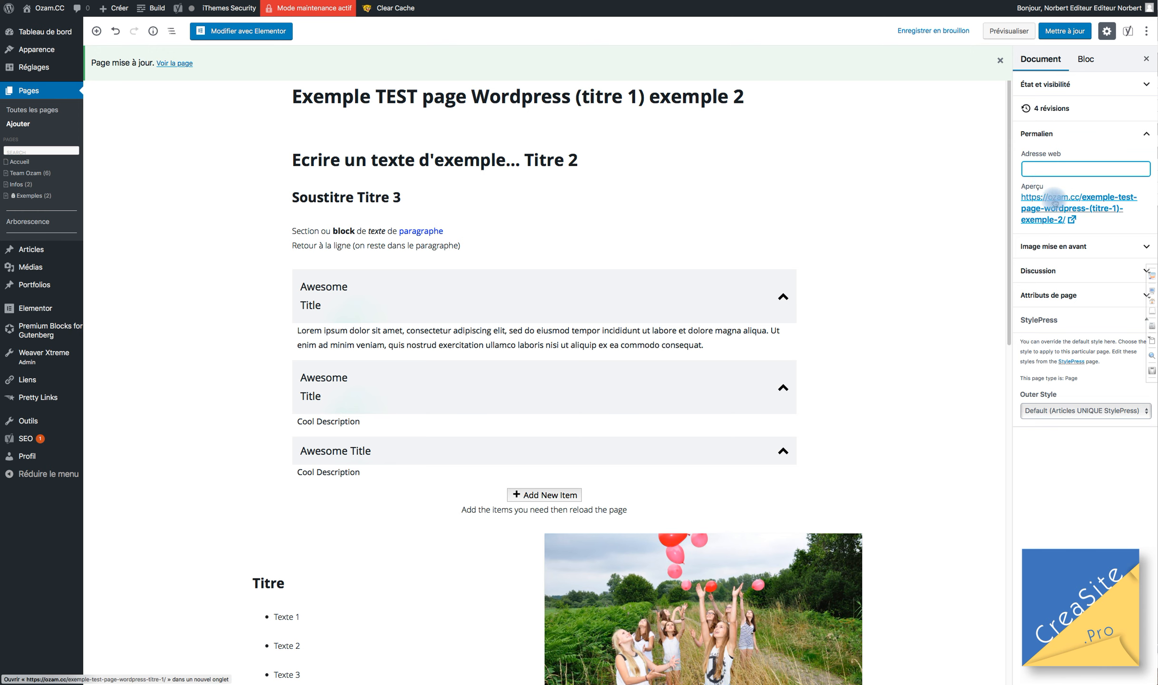
click(1065, 35)
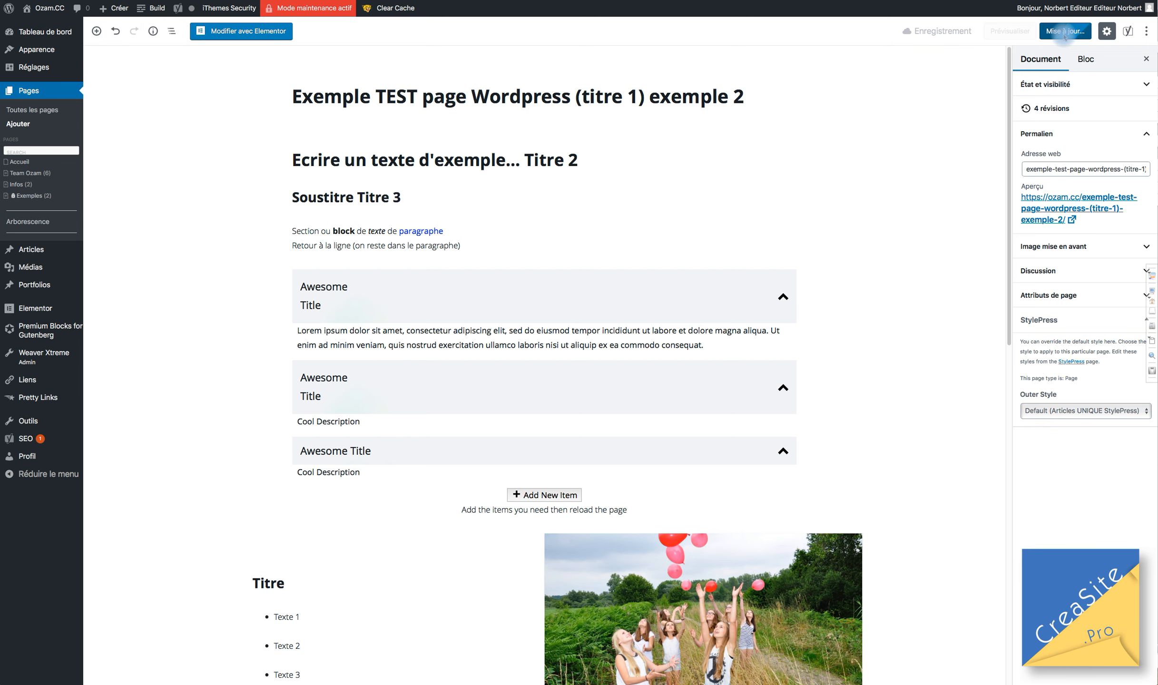
drag(1078, 169, 1149, 169)
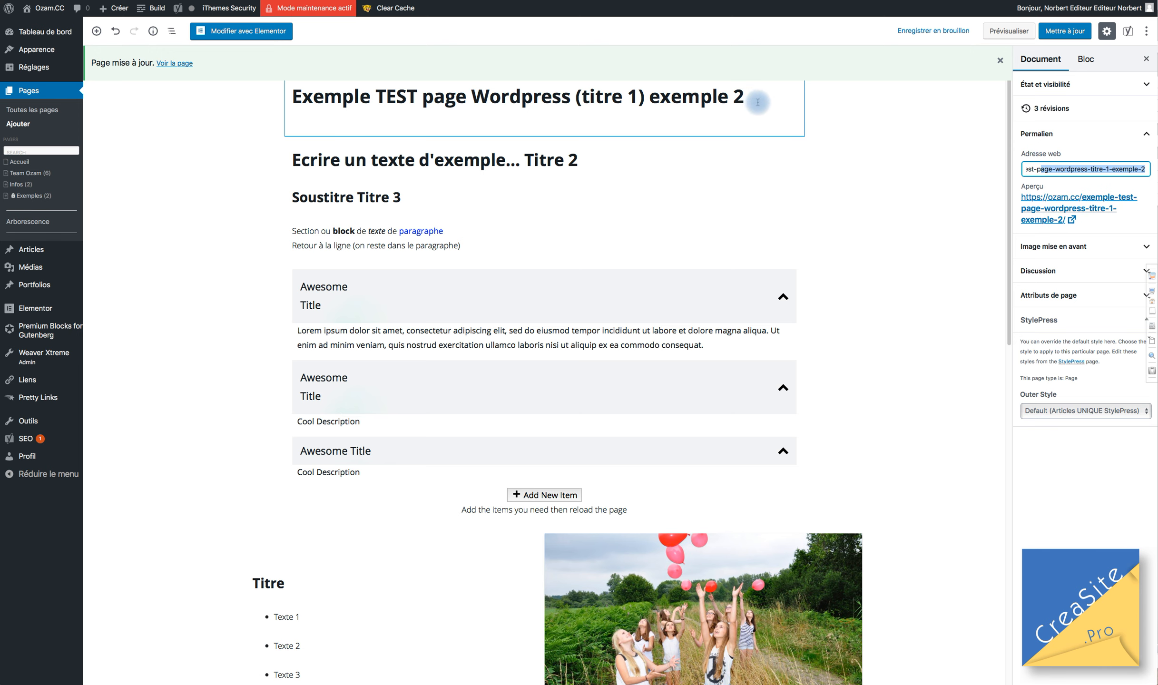
Delete ' exemple 2' from the page title and save the page.
drag(754, 99, 649, 105)
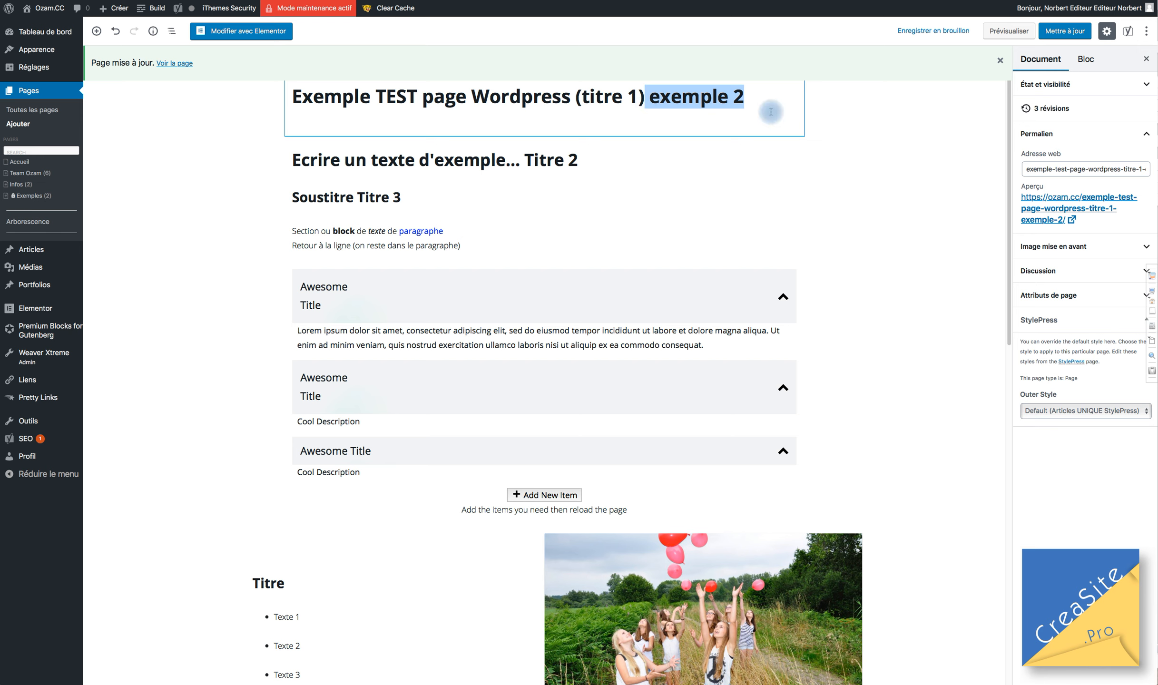
key(BackSpace)
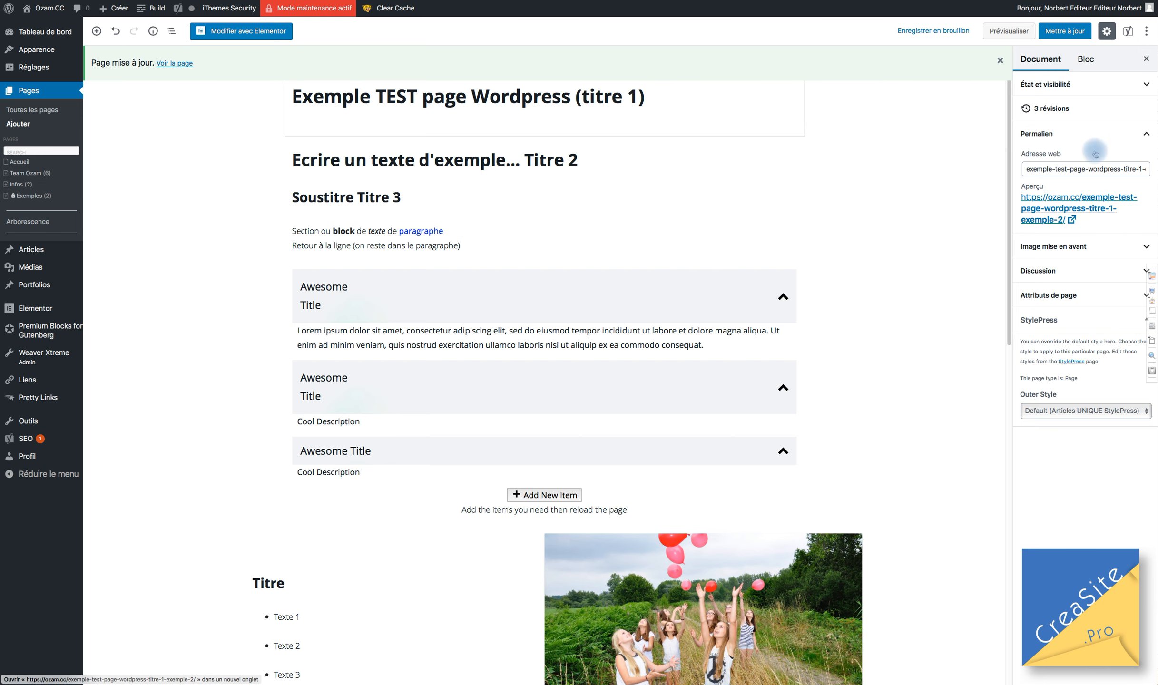
mouse_move(1059, 12)
click(1024, 70)
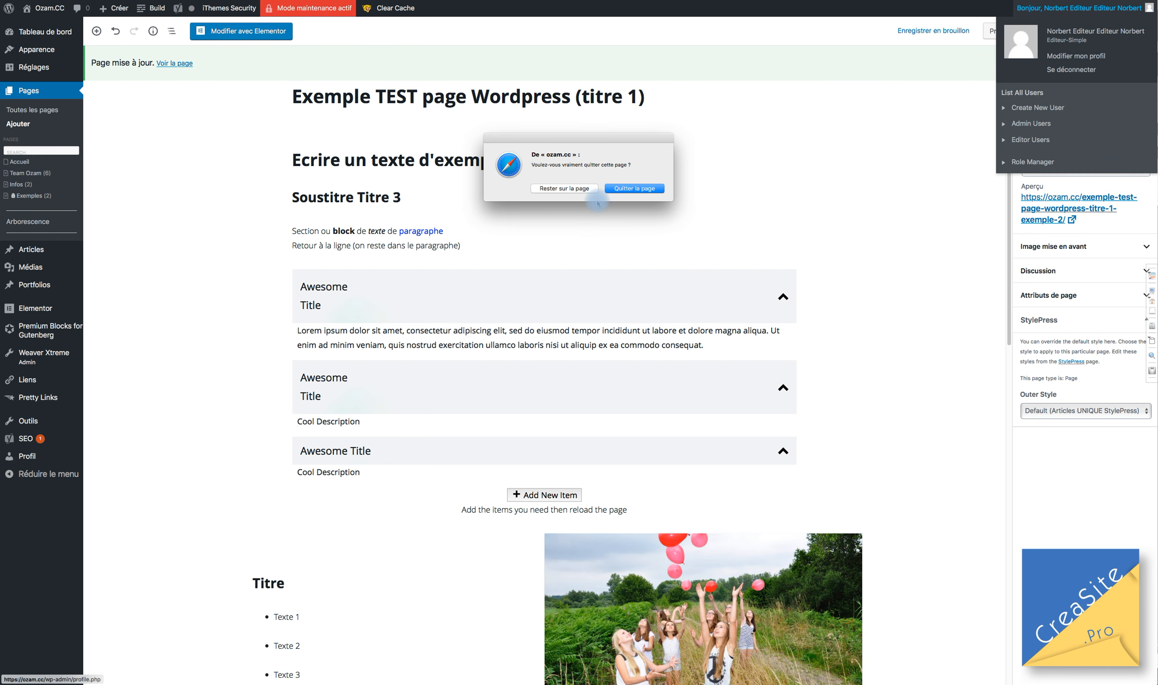
click(566, 188)
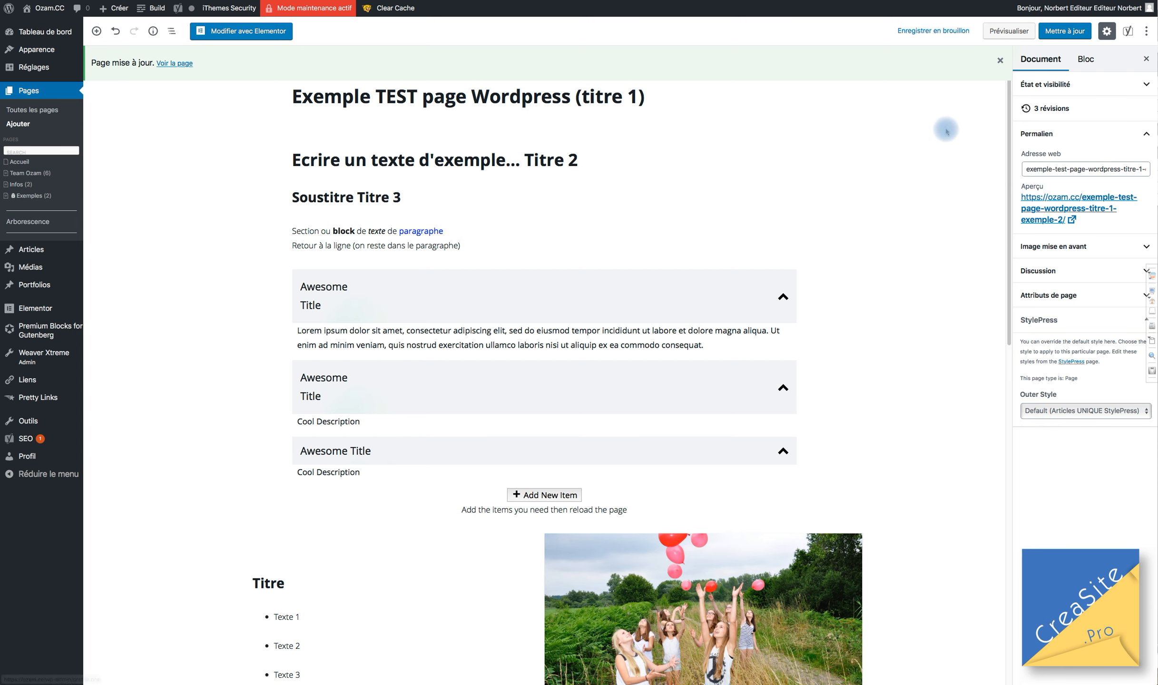
click(1063, 32)
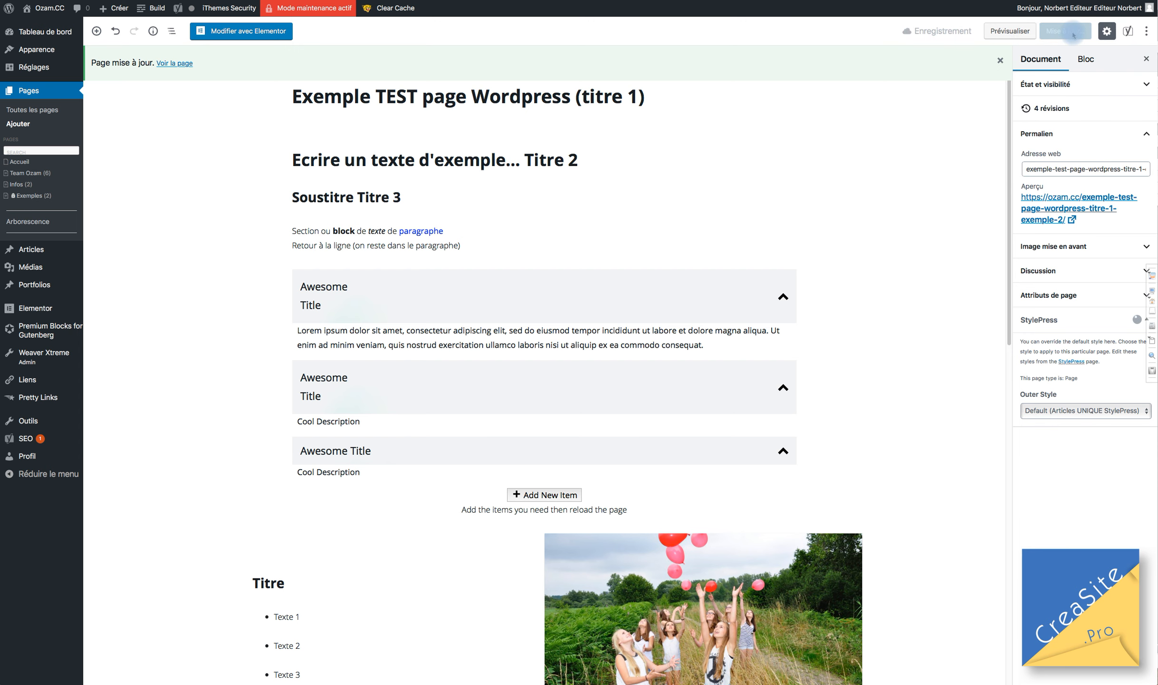
Clear the slug and update so it regenerates as exemple-test-page-wordpress-titre-1.
drag(1114, 170, 1156, 164)
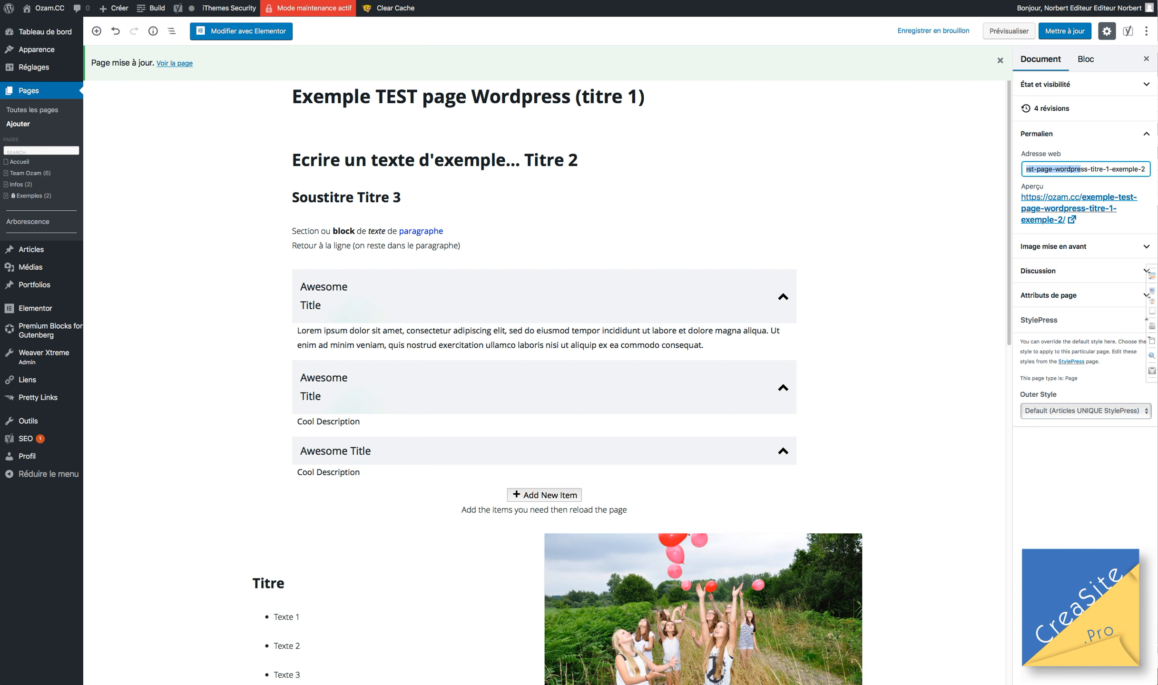
click(1105, 169)
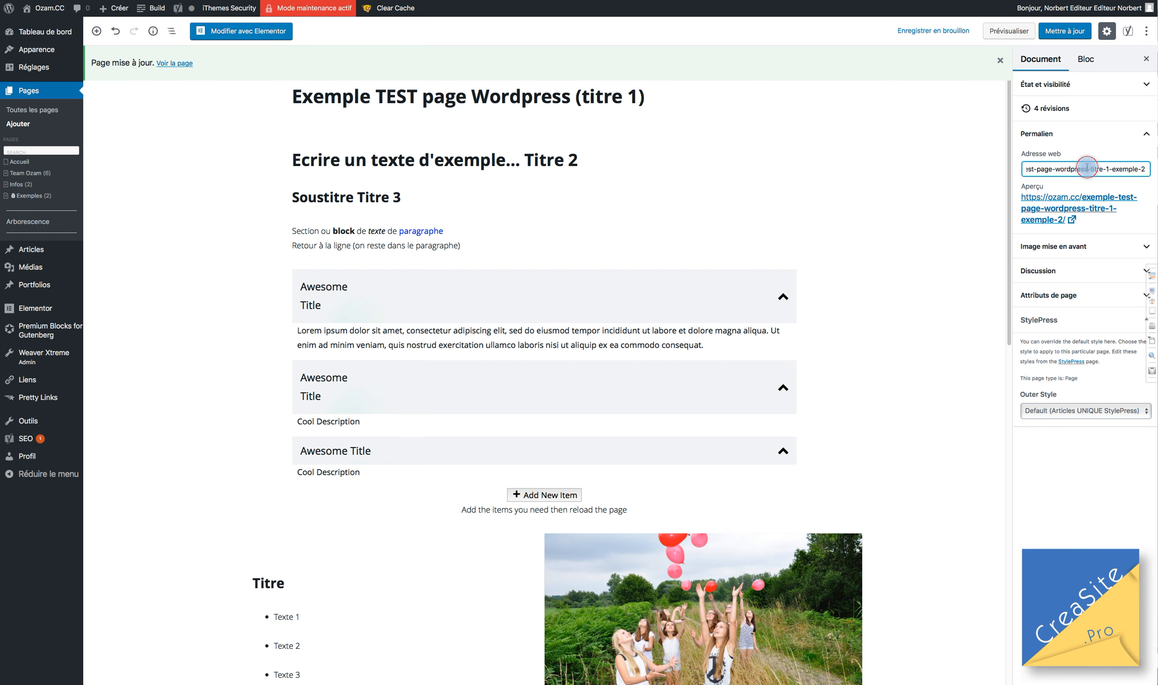
triple_click(1087, 168)
key(super+q)
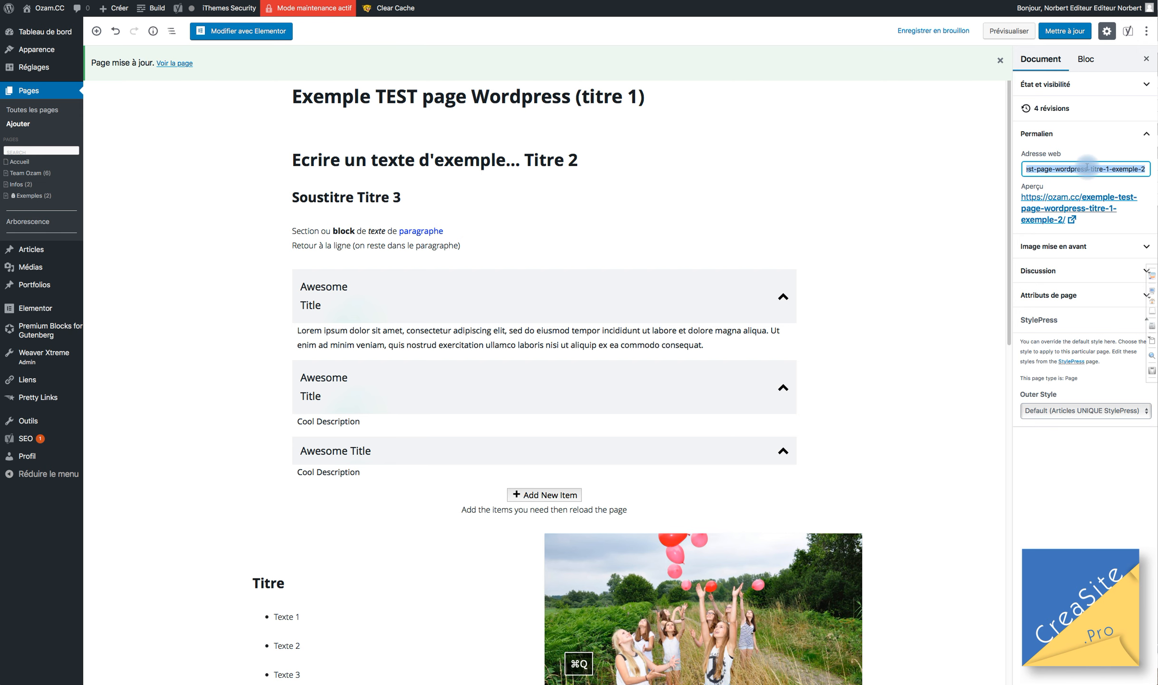
key(BackSpace)
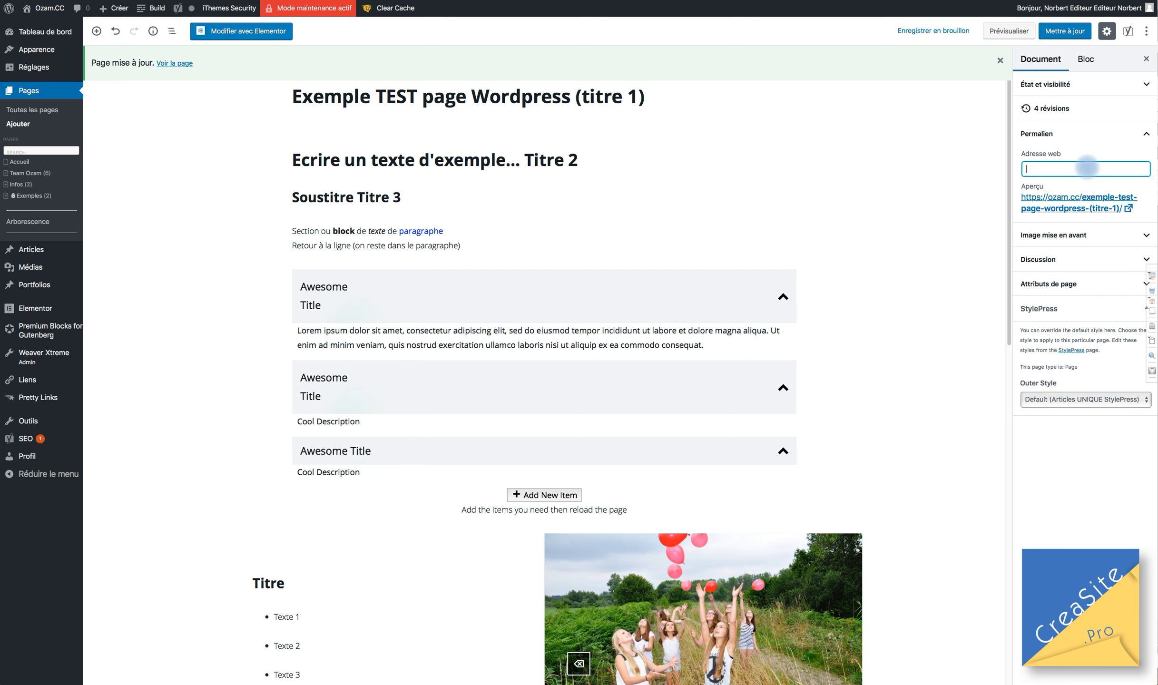
click(1064, 31)
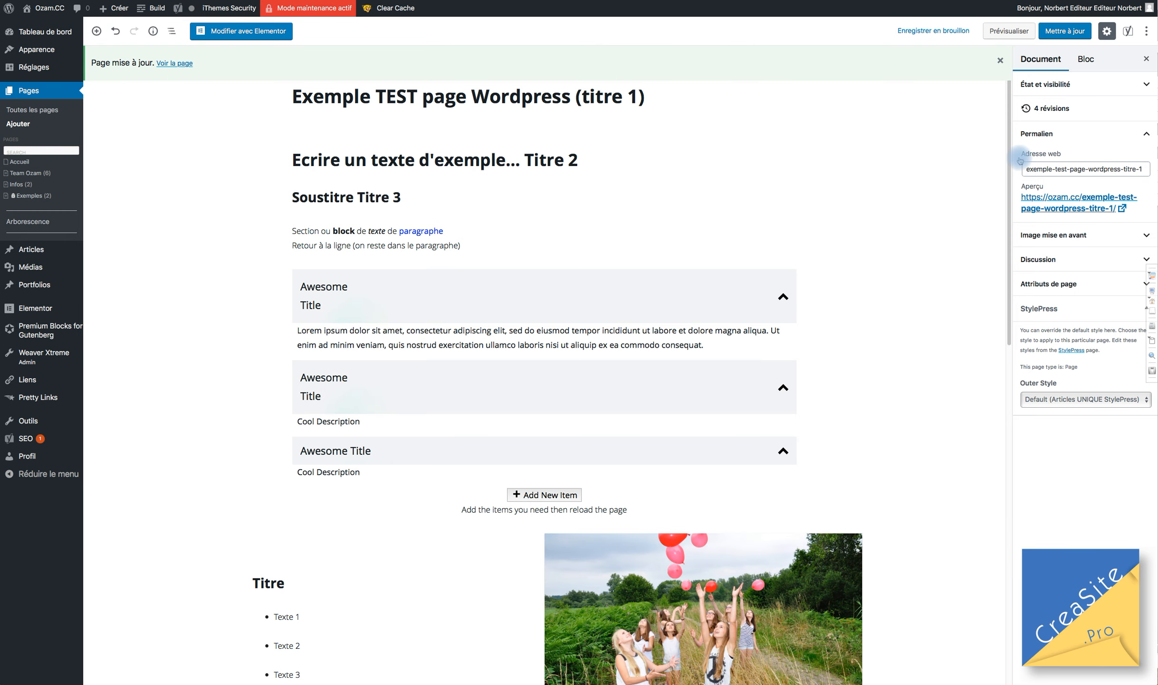
click(643, 97)
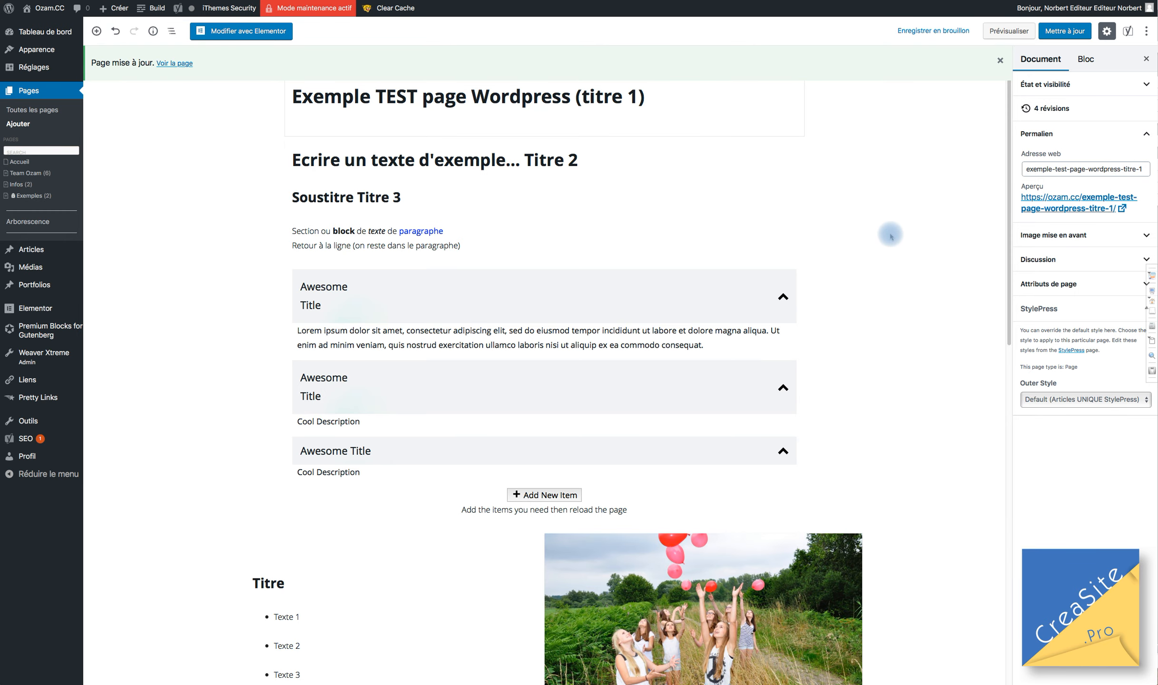
Expand Image mise en avant and select fond-enfant-pere_1-adulte.png in the Bibliothèque de médias.
click(1057, 236)
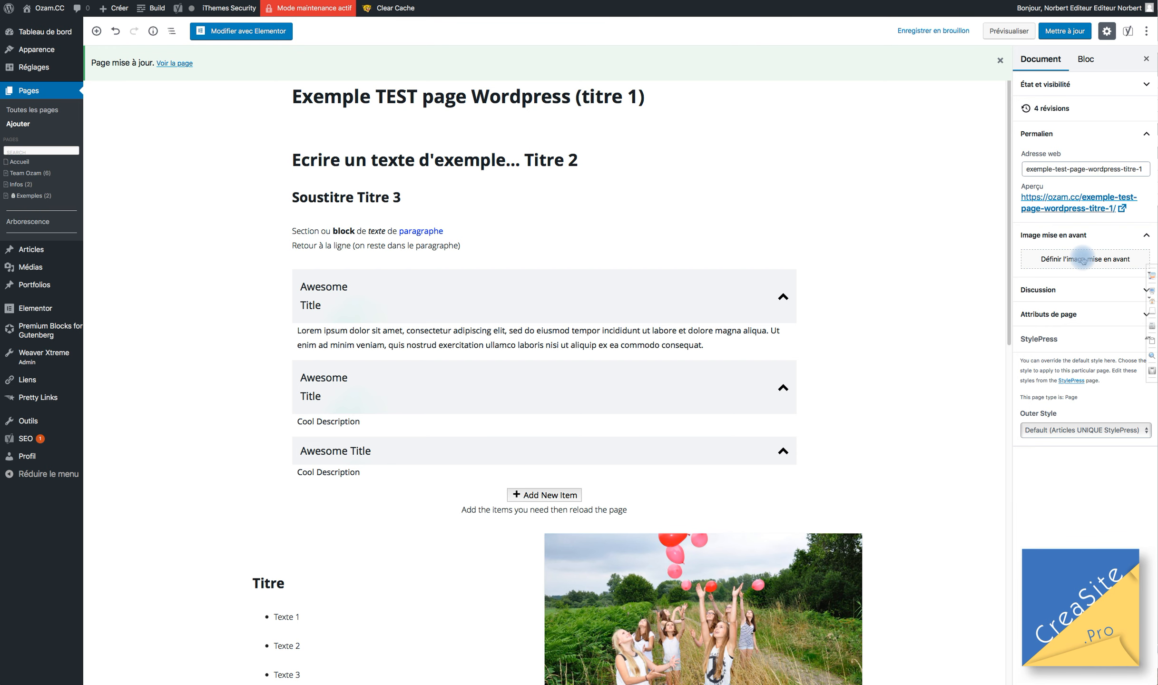
click(1083, 259)
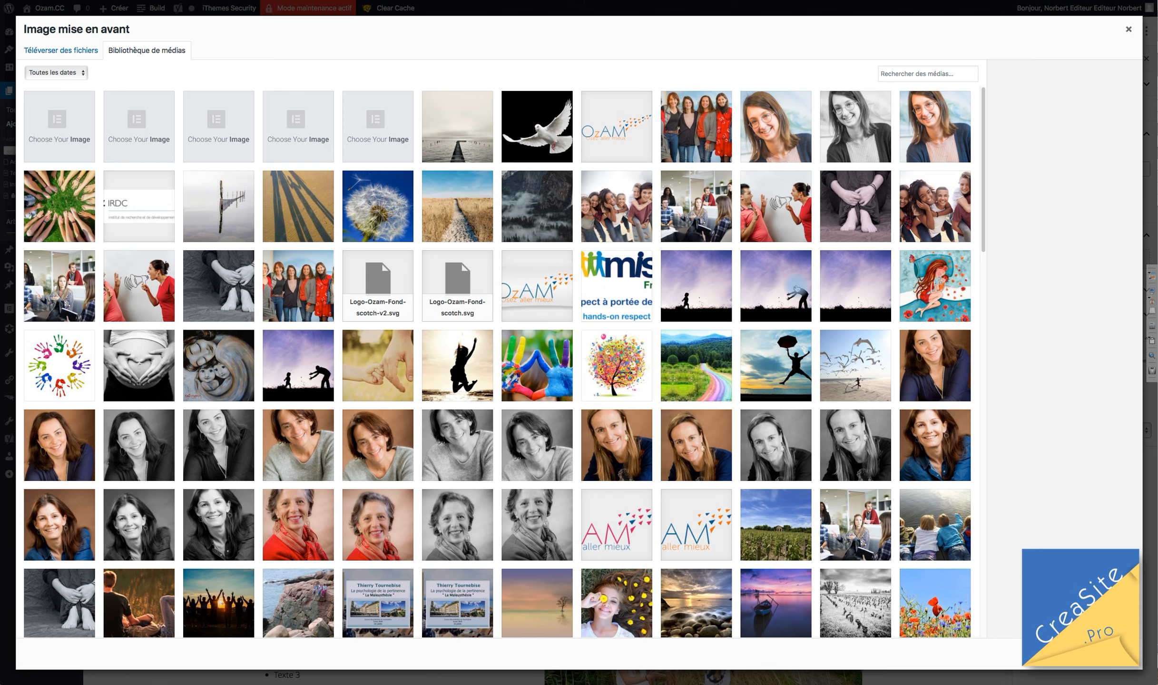
scroll(797, 288, down, 4)
click(779, 117)
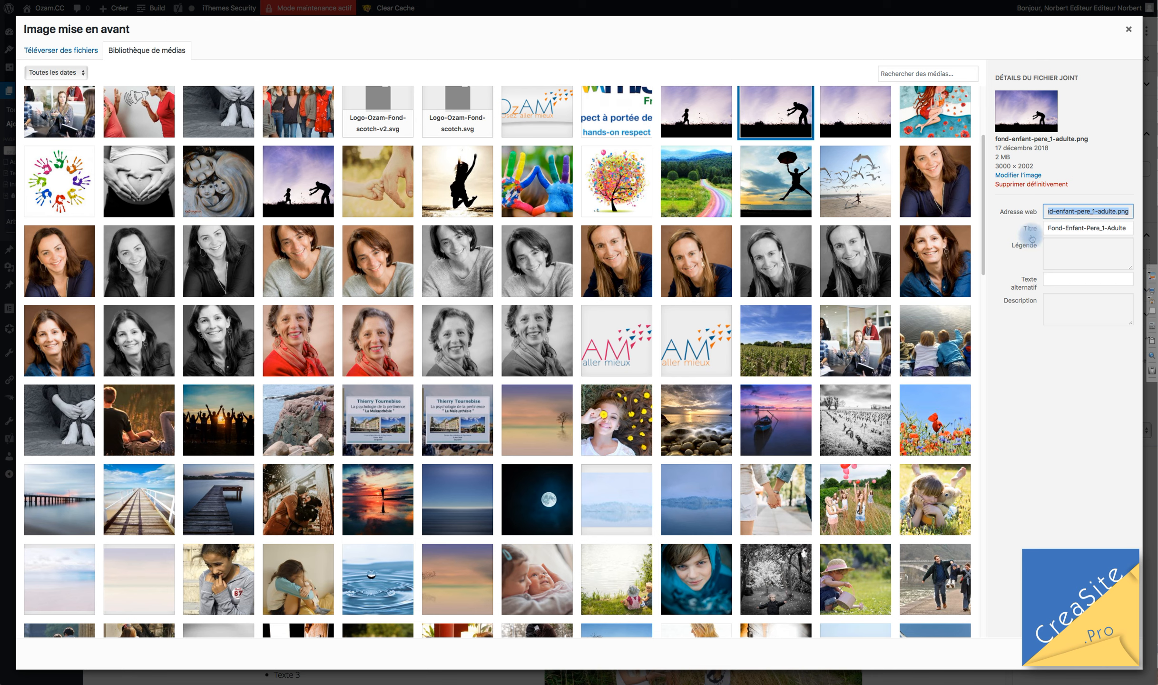
click(1016, 445)
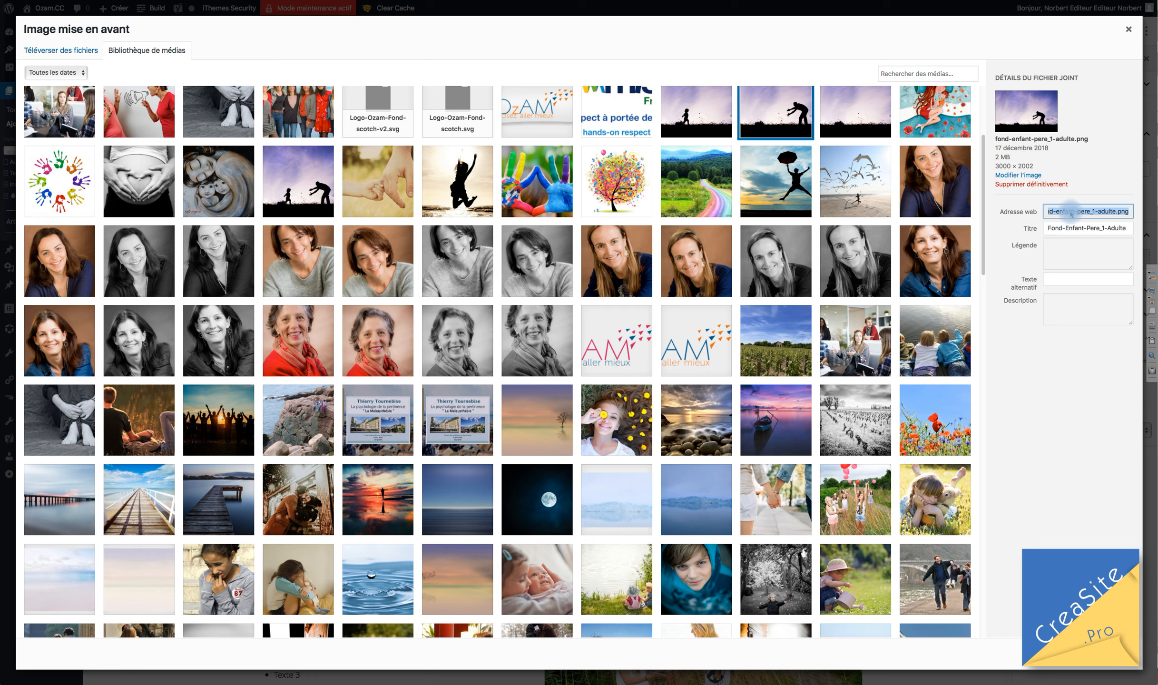
click(1093, 212)
drag(1103, 211, 1015, 207)
key(Left)
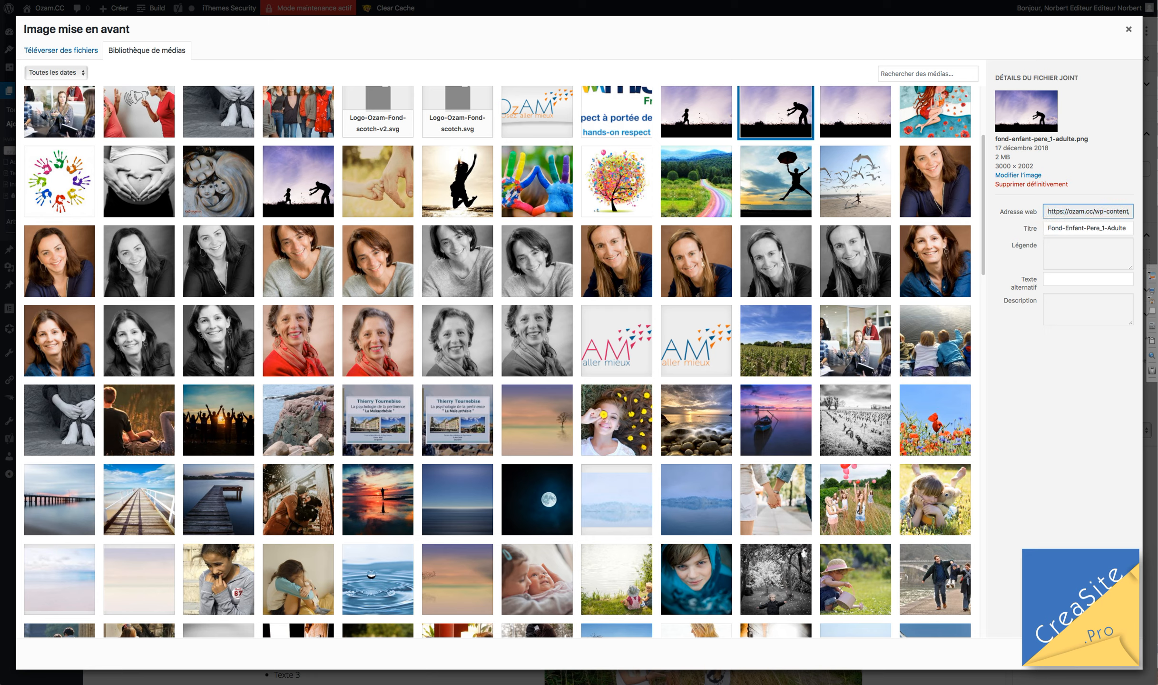
click(1088, 216)
drag(1129, 211, 1011, 205)
drag(1043, 213, 1111, 205)
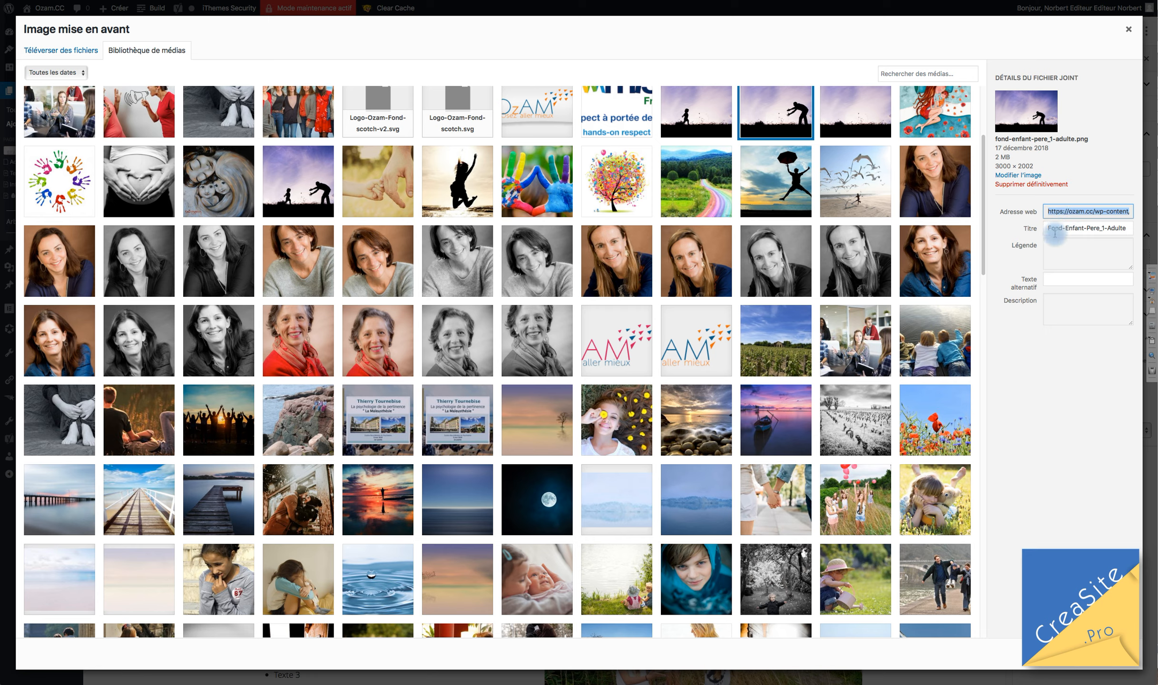
click(1090, 212)
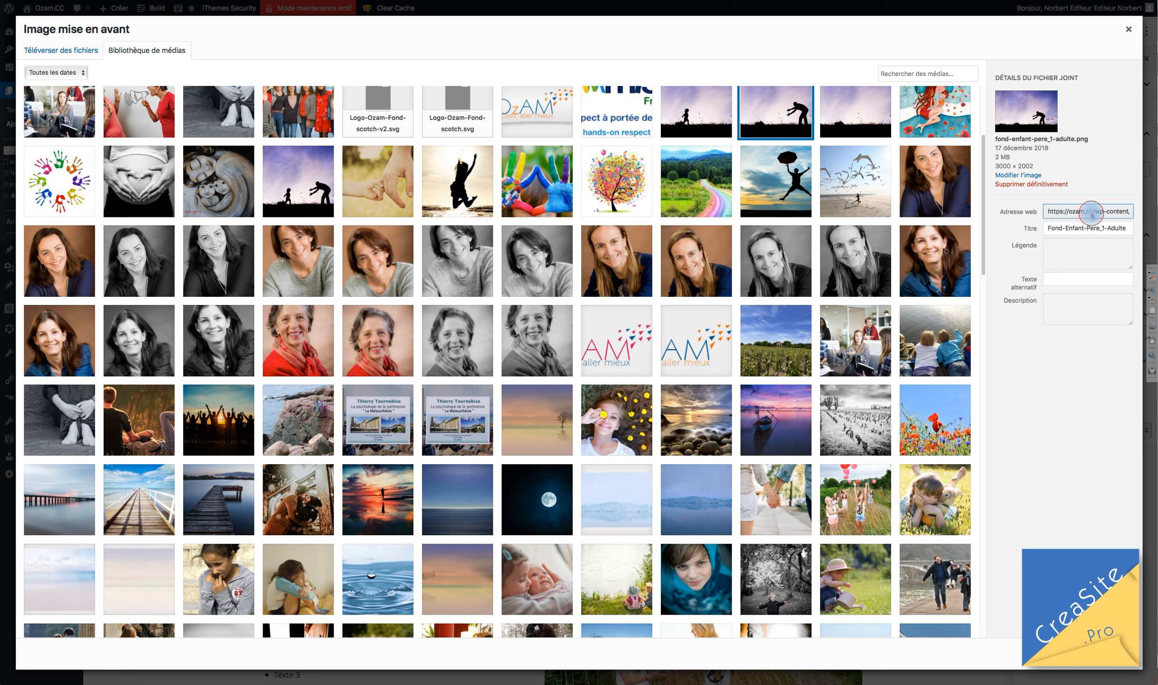
click(1103, 214)
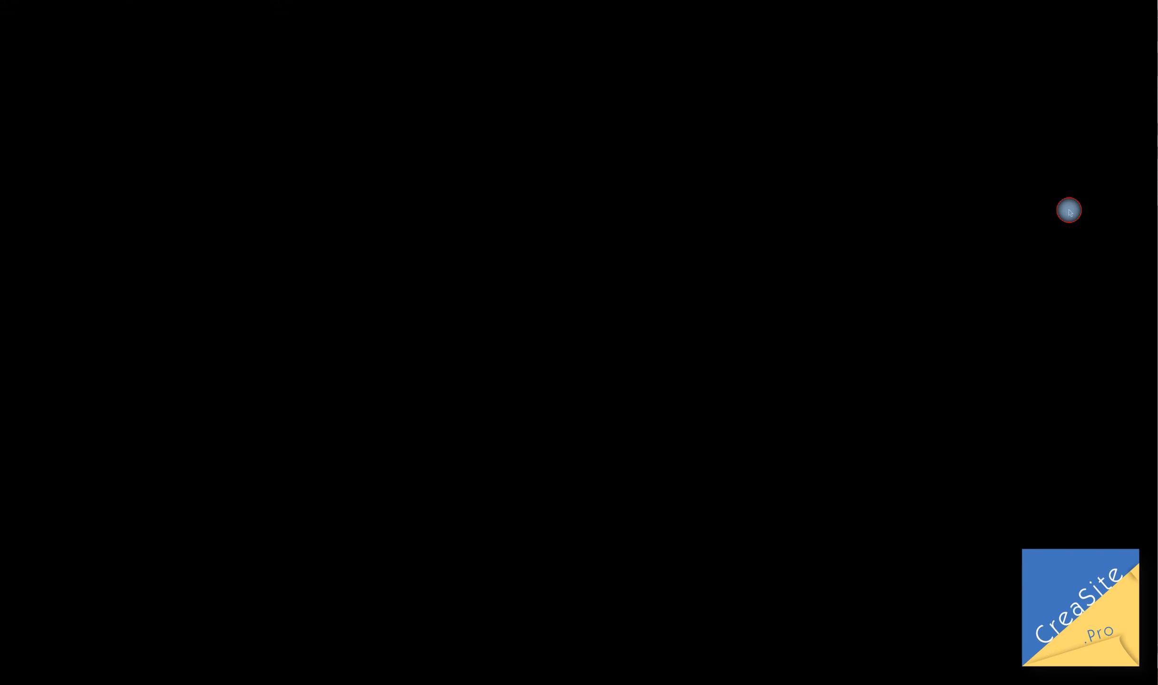
click(1129, 213)
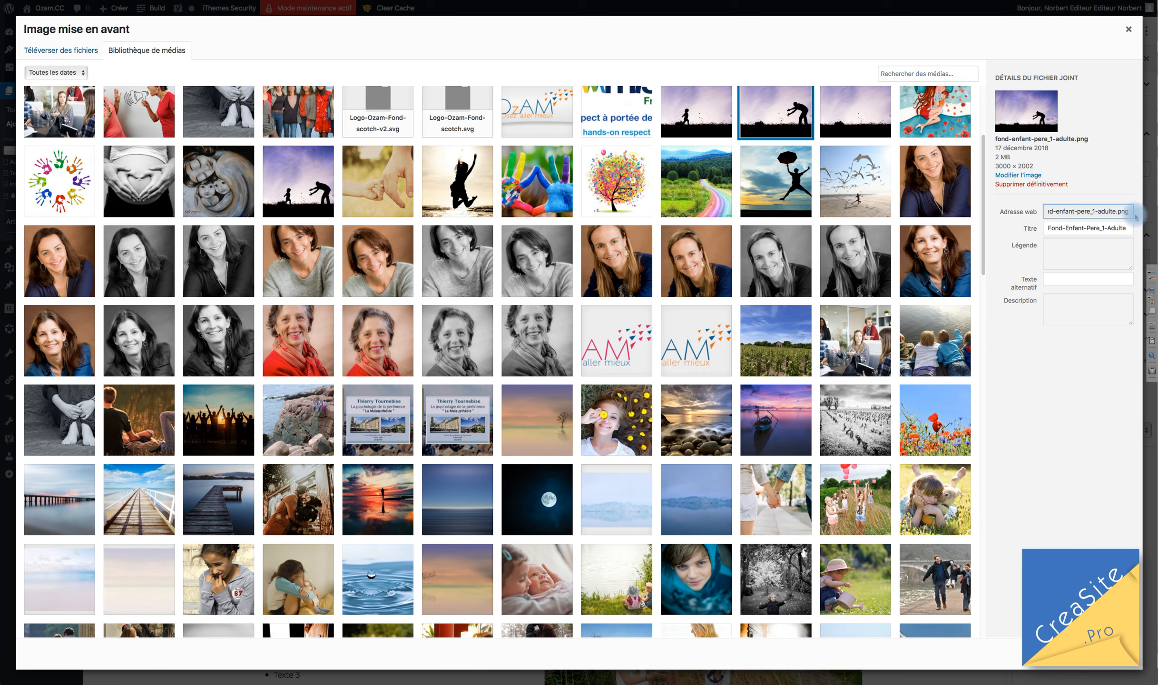
drag(1116, 212, 1054, 226)
Retitle the featured image to 'Enfant-Père, illustration'.
click(1054, 225)
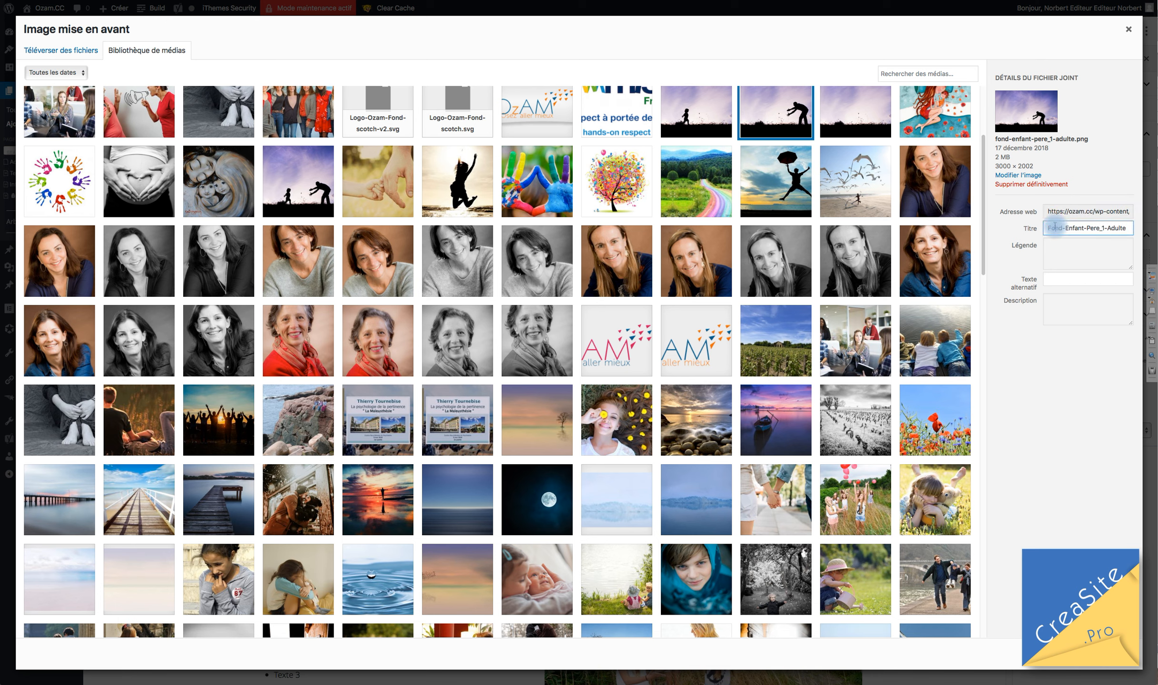
key(super+a)
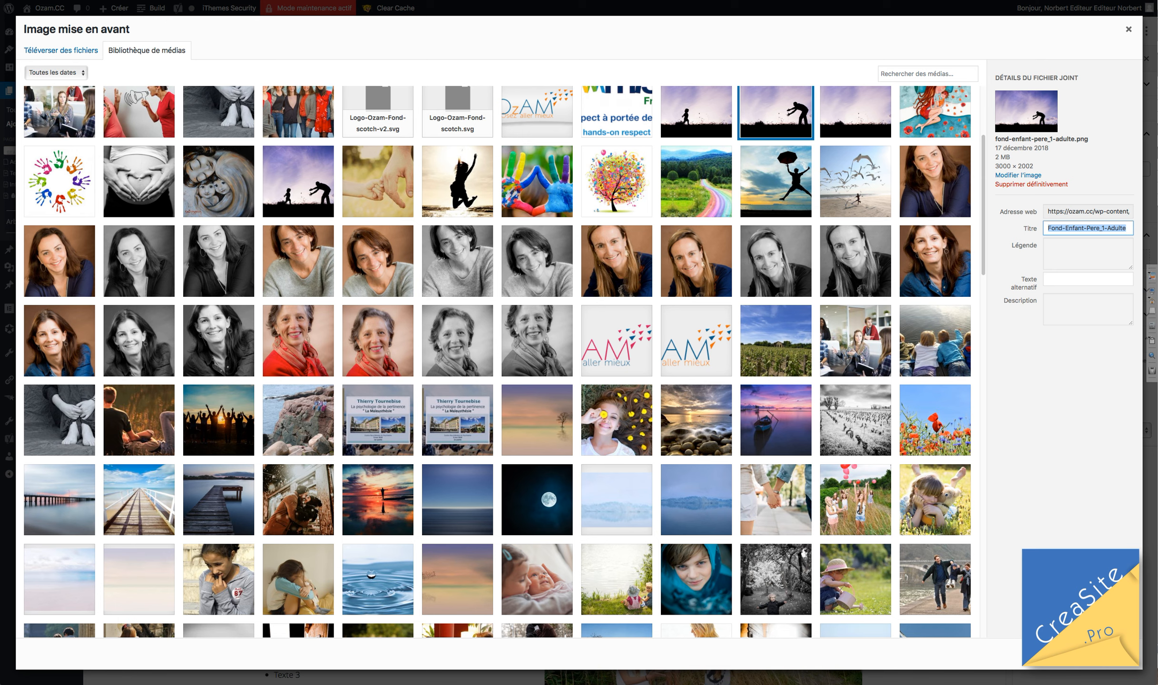
text(Enf)
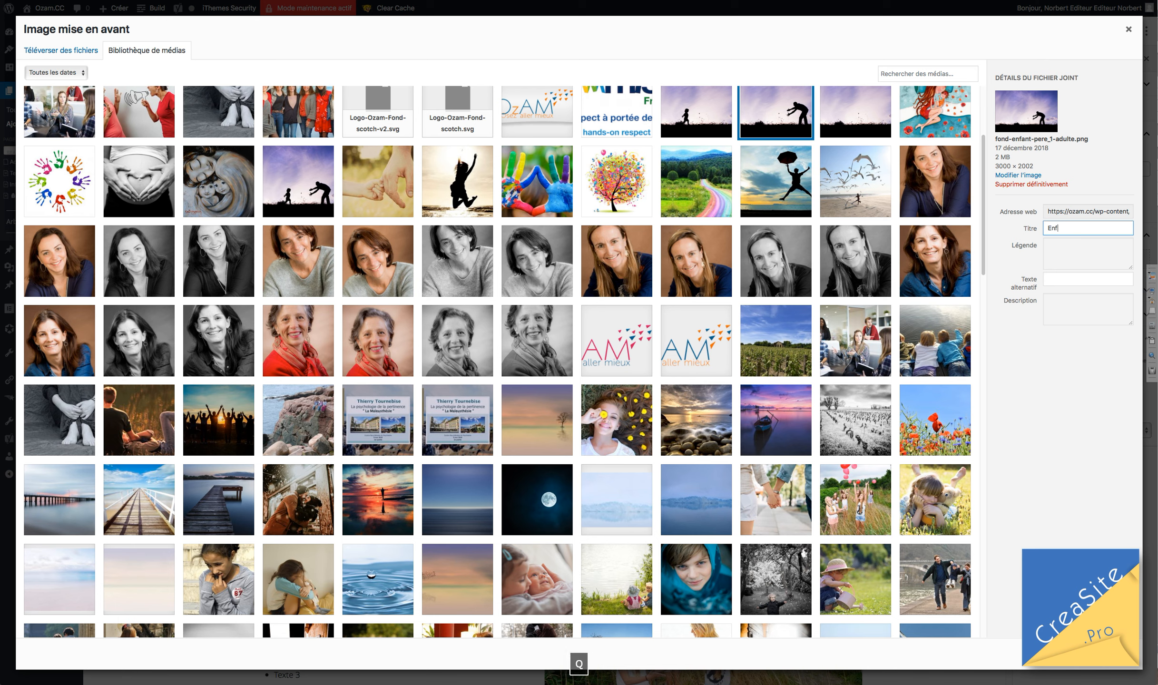
text(ant)
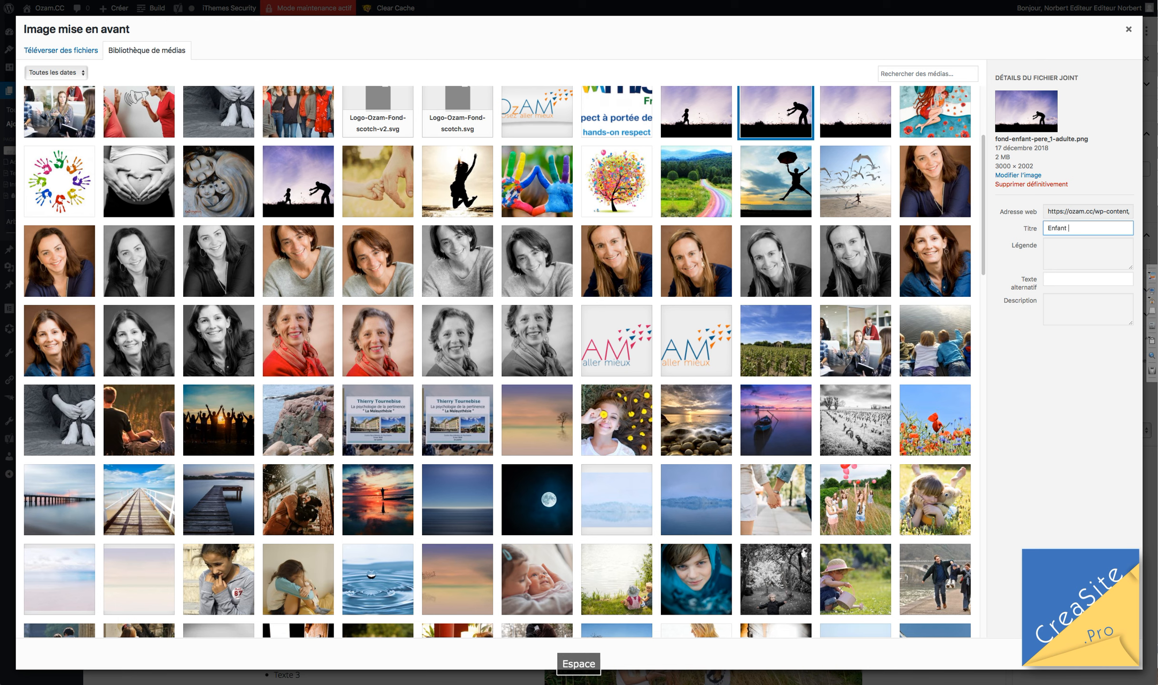
key(BackSpace)
text(- Père)
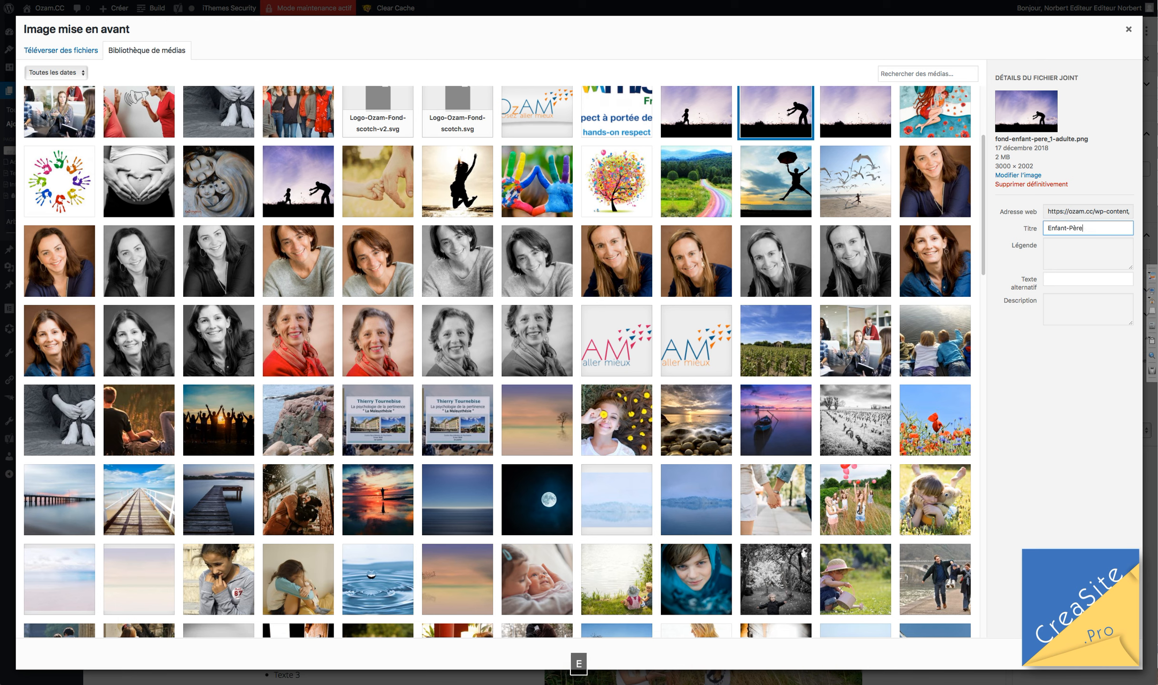
text(, illustration)
click(1063, 251)
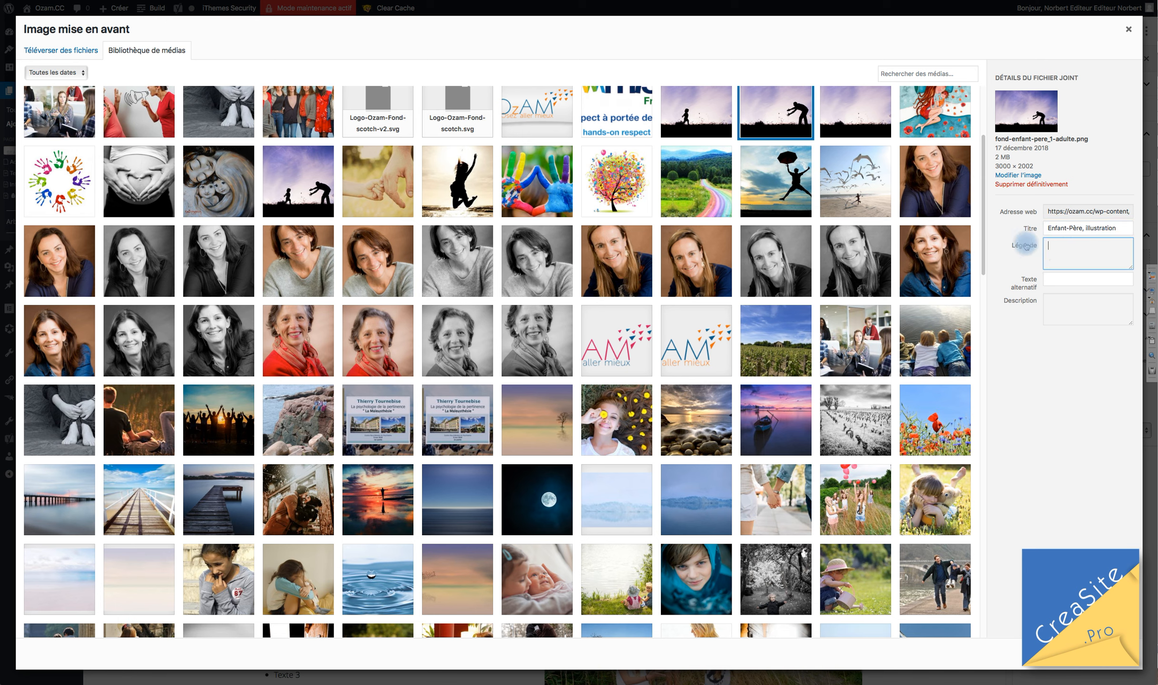
click(1052, 299)
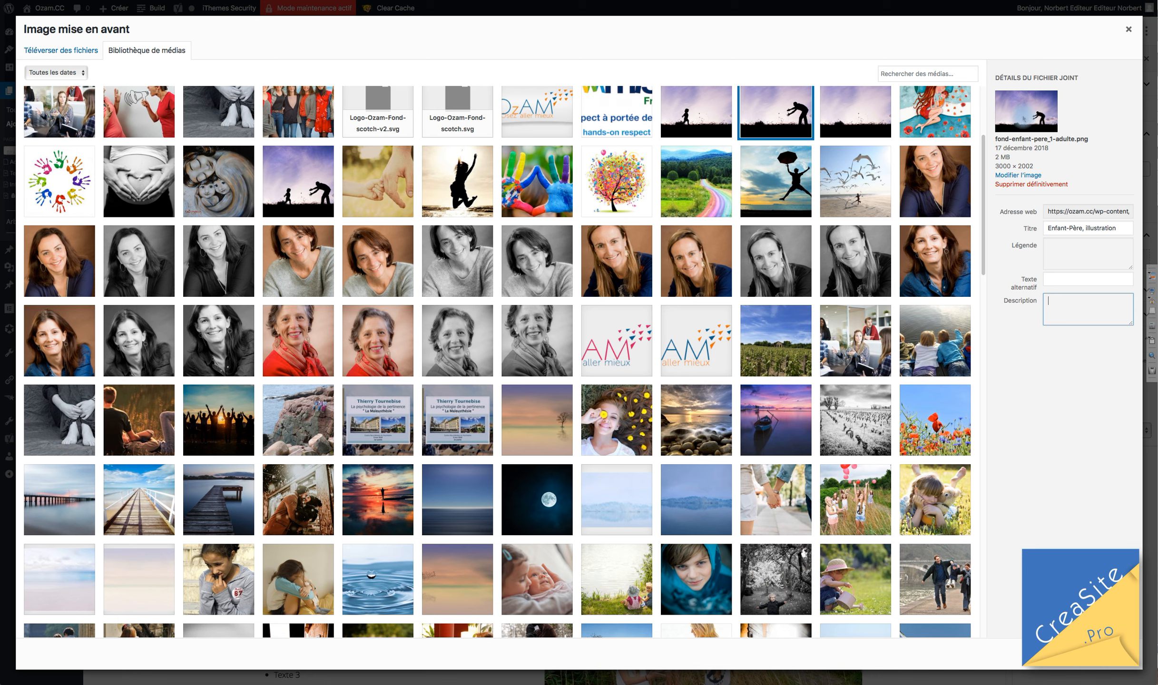
click(1056, 284)
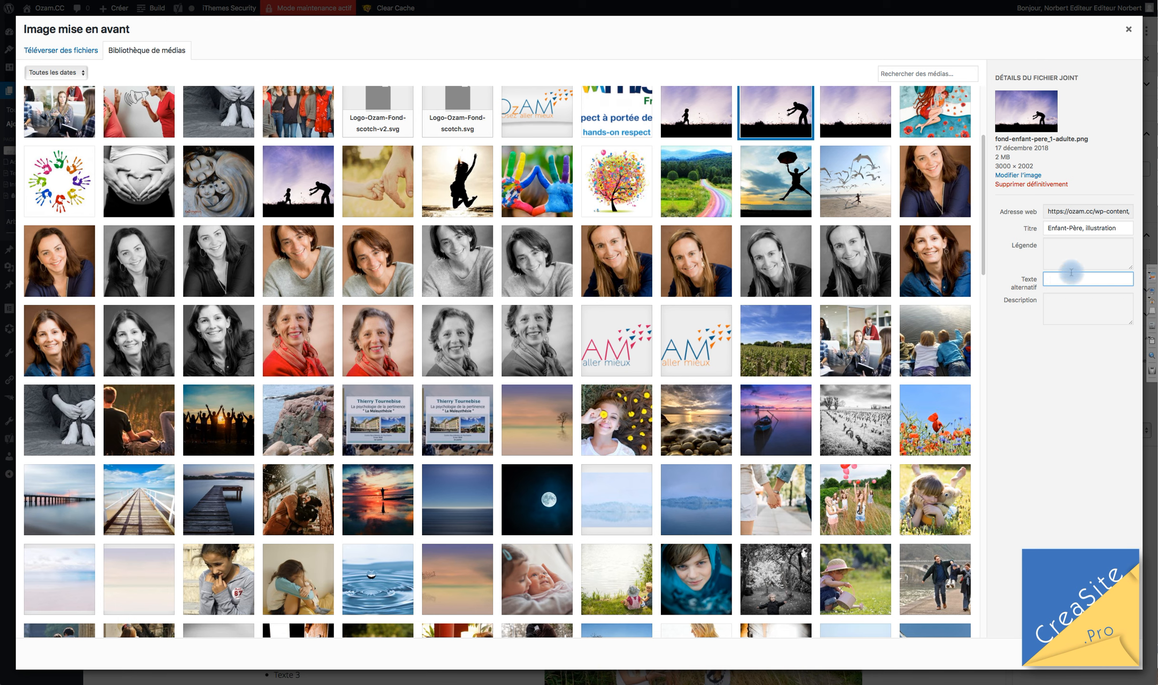
Copy the image title into its Alt Text field.
drag(1125, 228, 1025, 227)
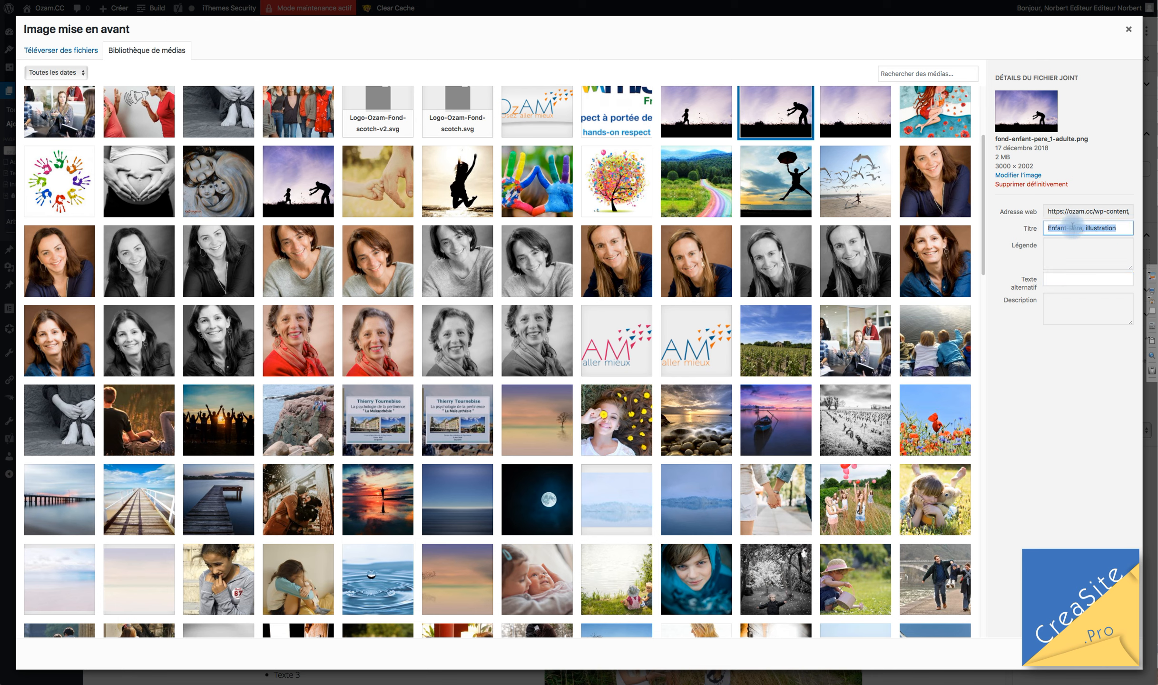
key(super+c)
click(1066, 278)
key(super+v)
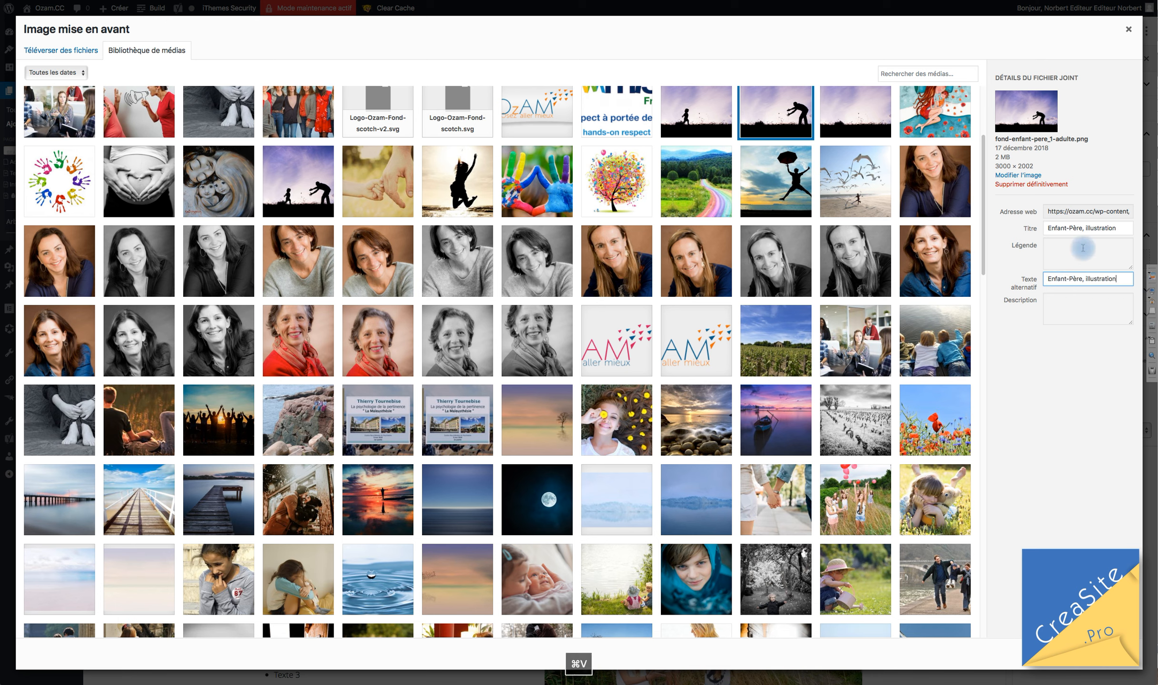
drag(1111, 212, 1156, 207)
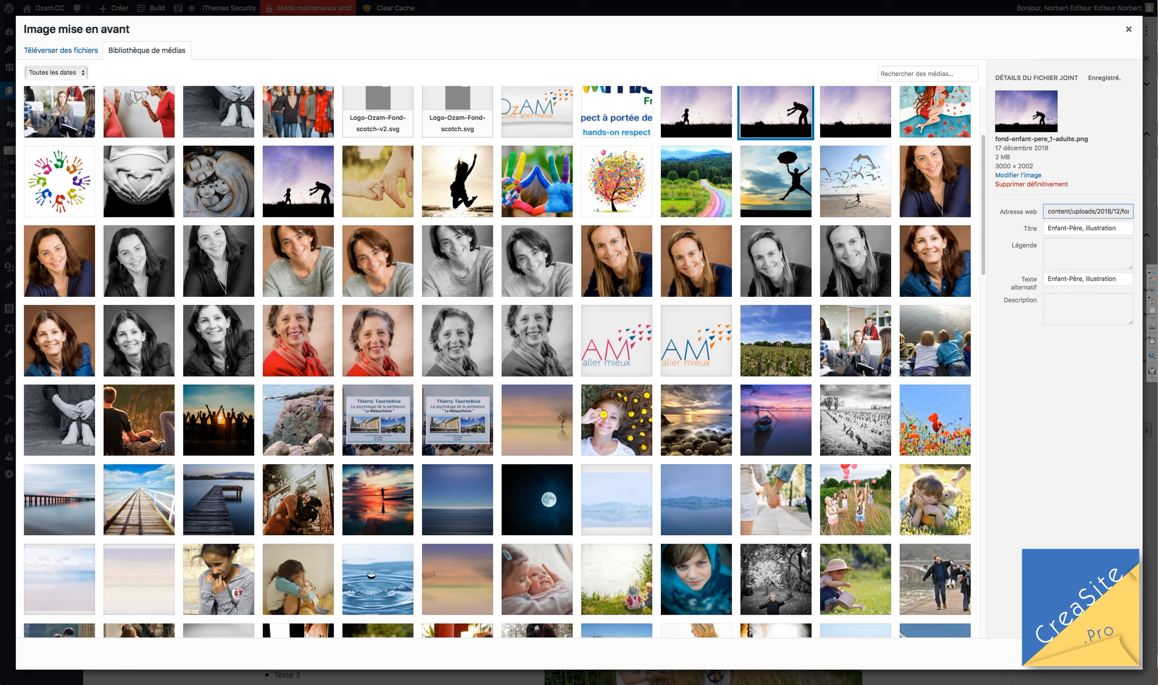
Apply the silhouette picture as the page's featured image with Définir l'image mise en avant.
click(1084, 280)
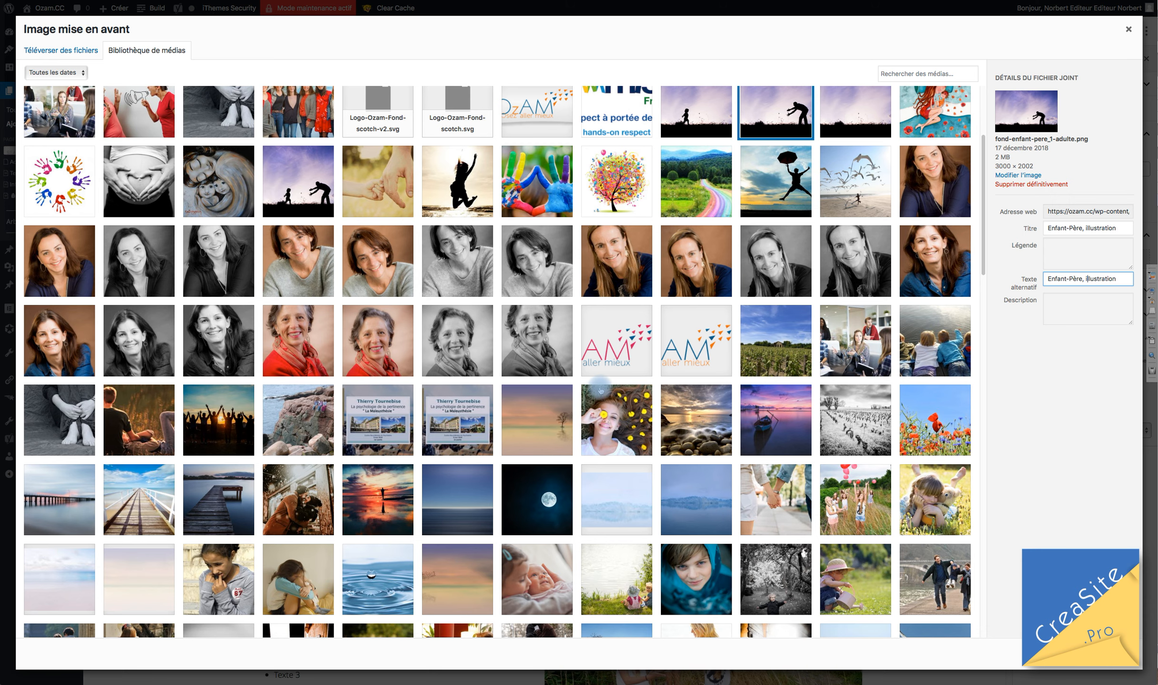
scroll(466, 293, up, 1)
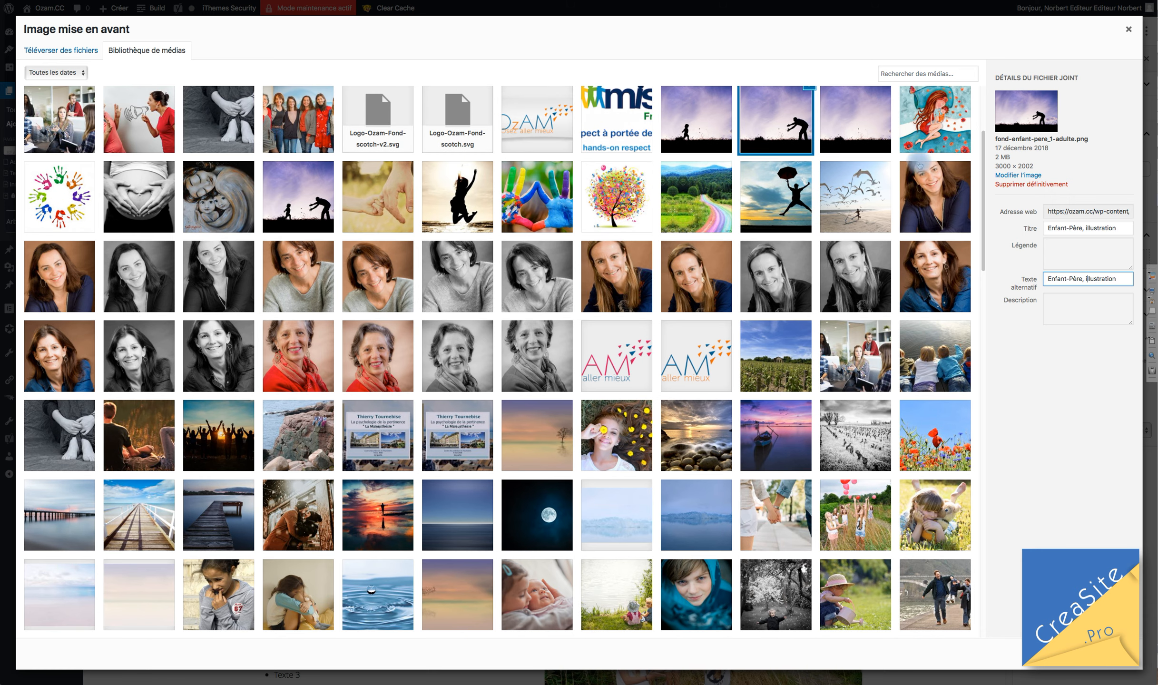
scroll(803, 158, up, 3)
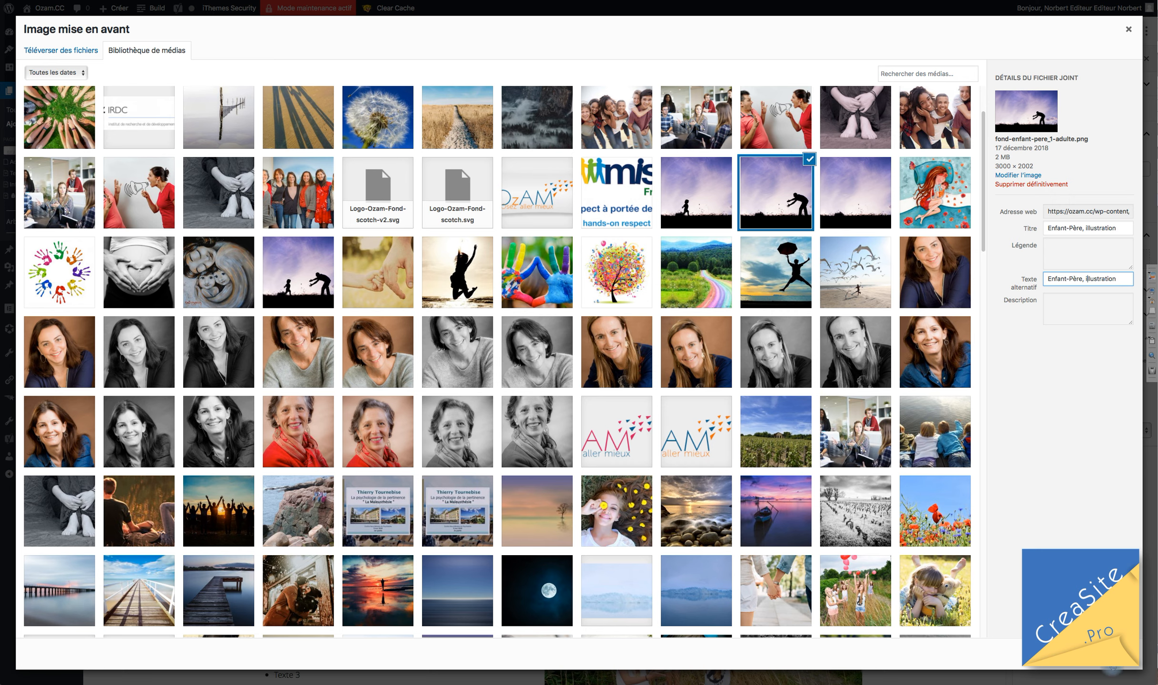
click(1109, 654)
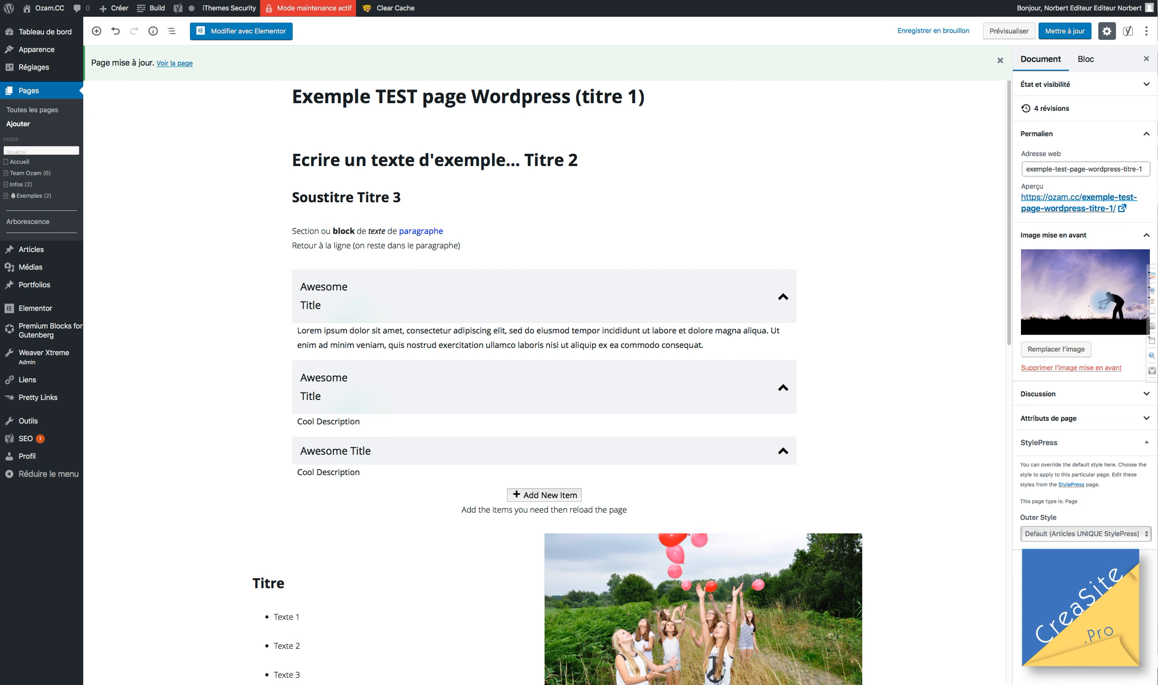
Expand Attributs de page to show template Modèle par défaut, no parent page and order 0.
click(1073, 393)
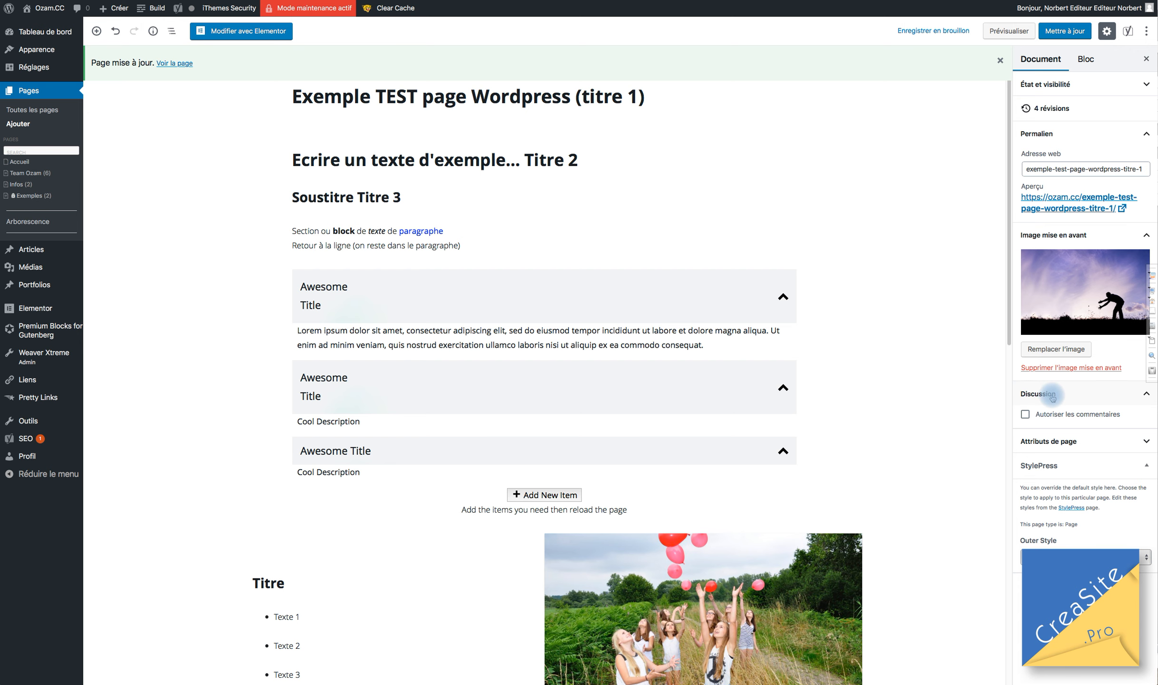
scroll(982, 393, down, 3)
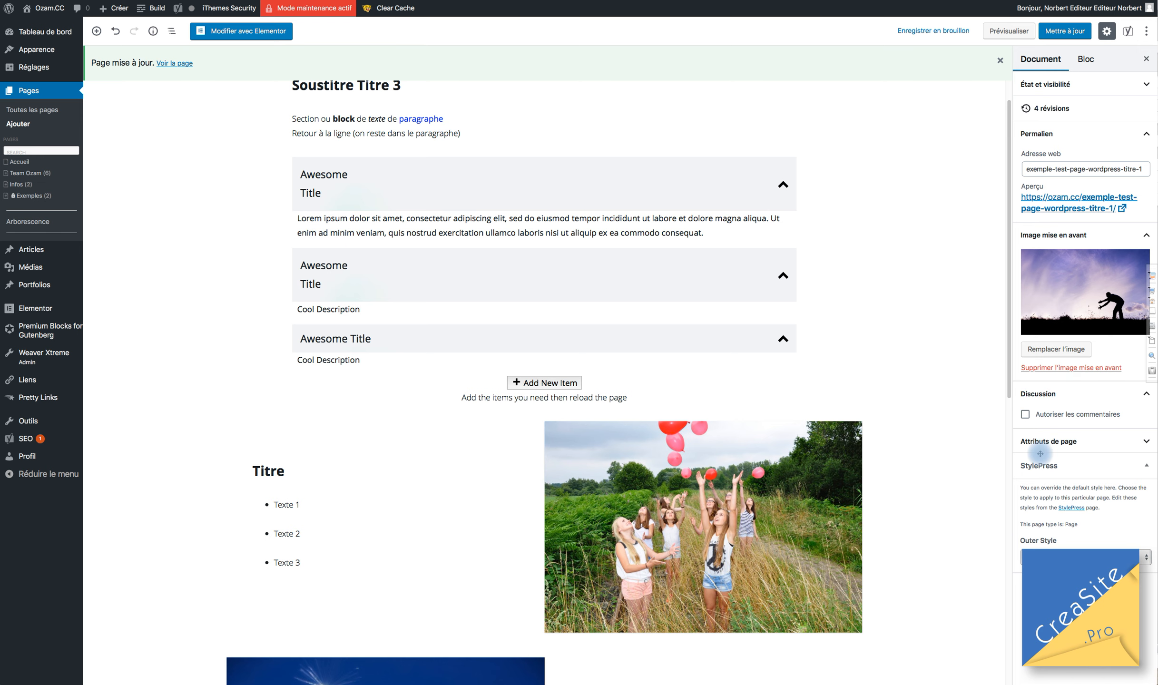
click(1094, 391)
click(1060, 423)
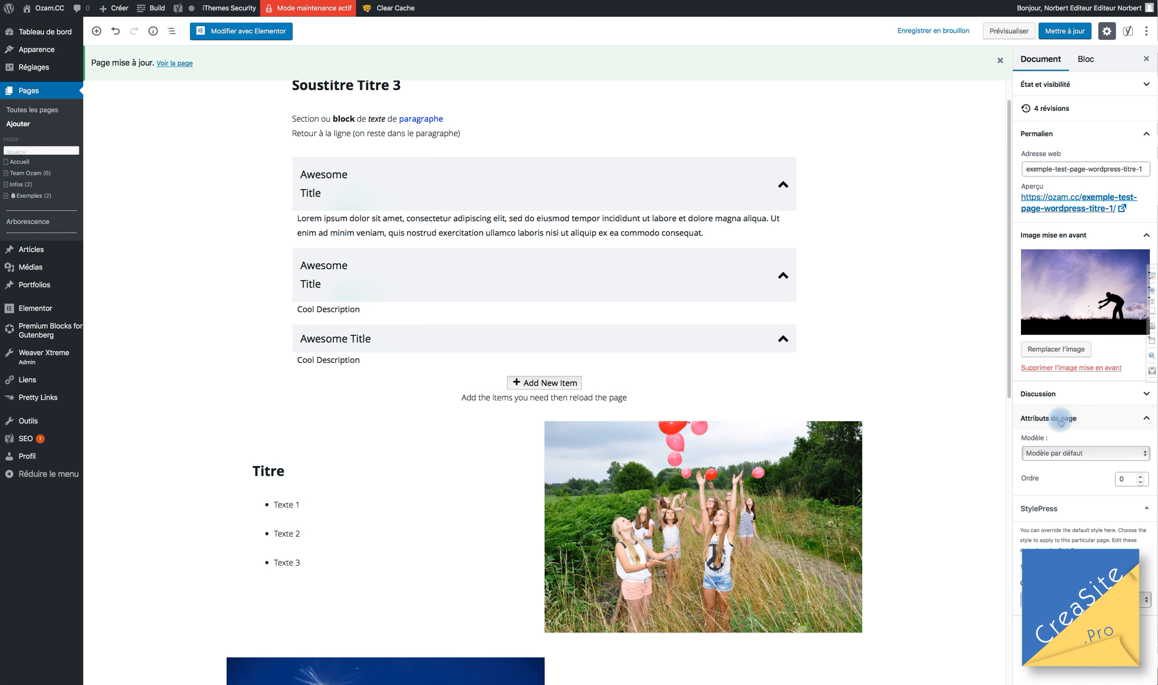
click(1054, 455)
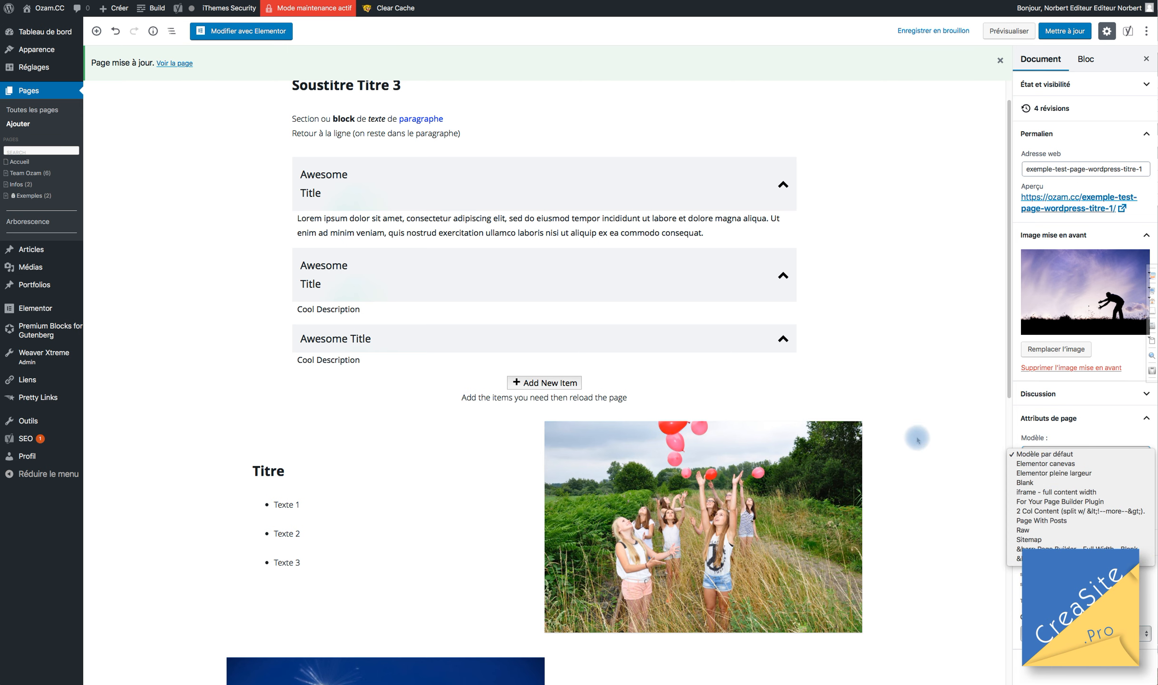
click(939, 410)
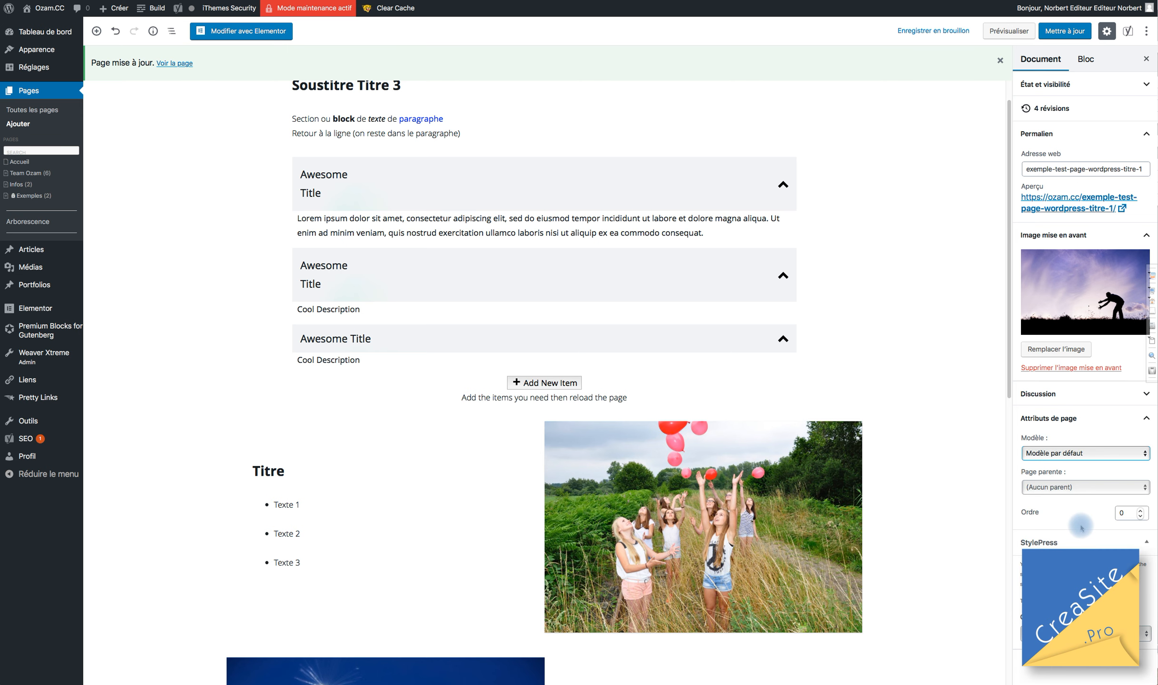
Choose Page d'exemple as parent page and update, moving the address under /exemples/page-d-exemple/.
click(1062, 492)
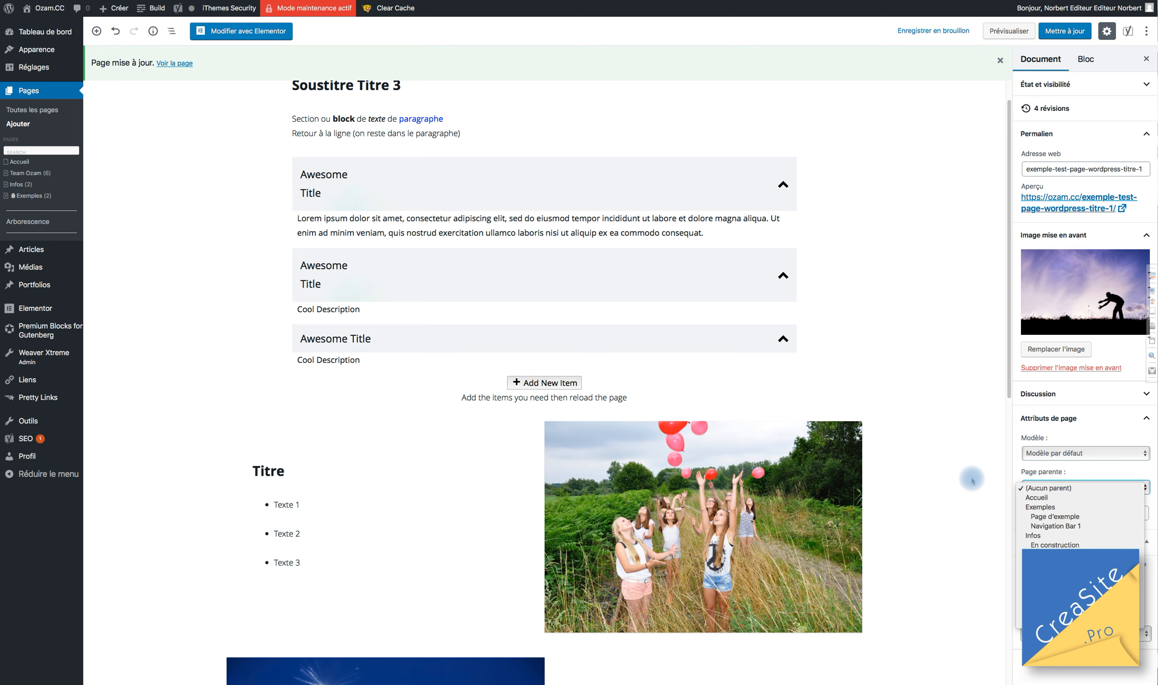
click(1063, 425)
click(1059, 488)
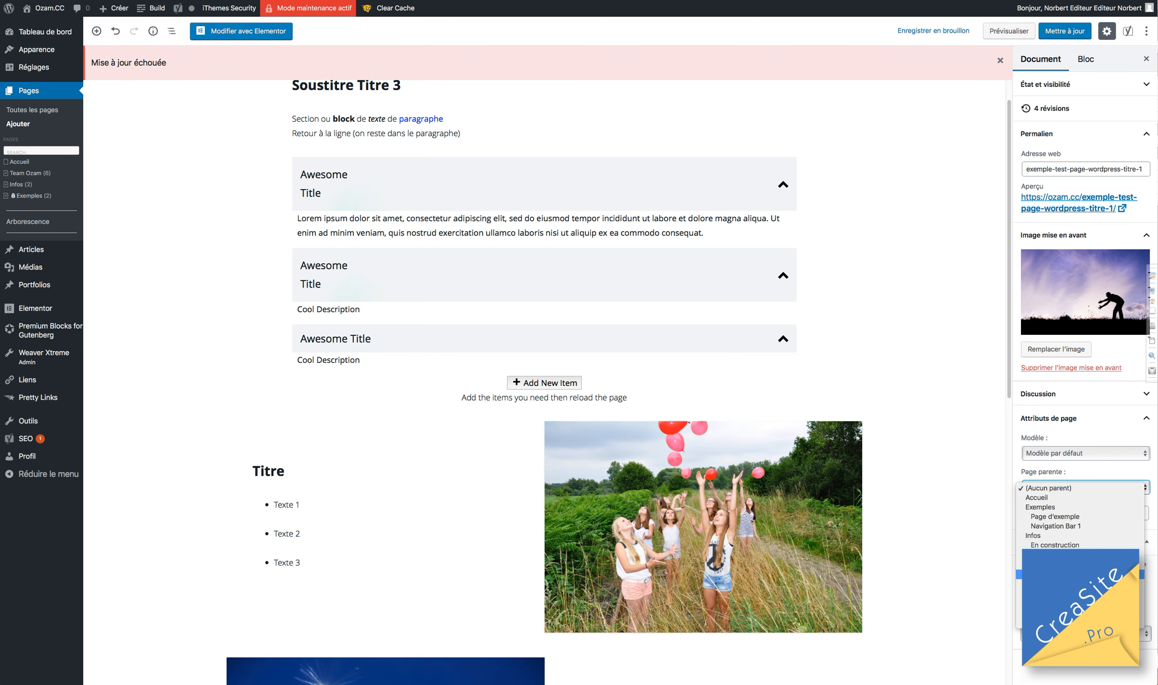
click(1059, 520)
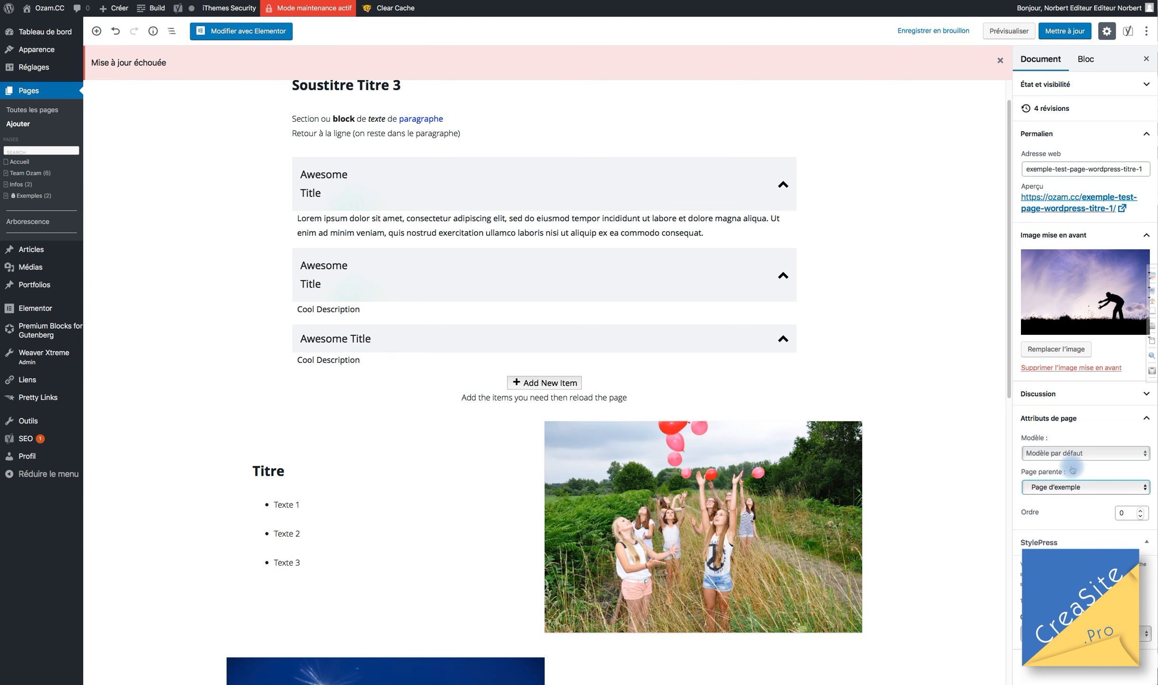
click(1065, 31)
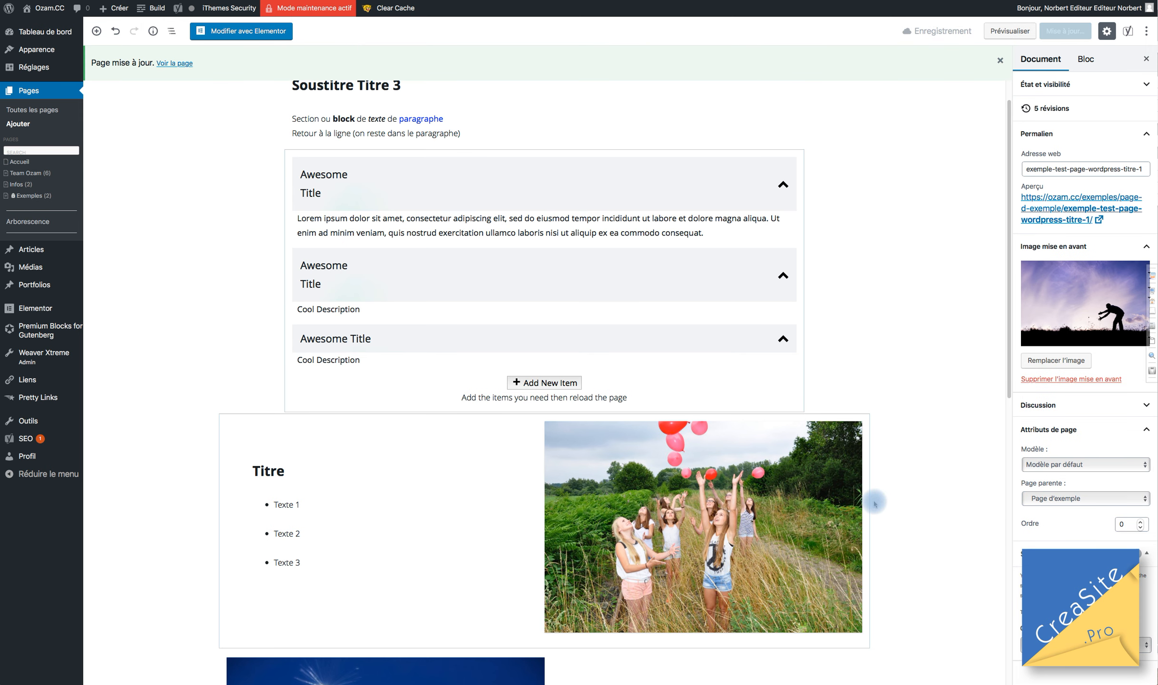
click(1069, 500)
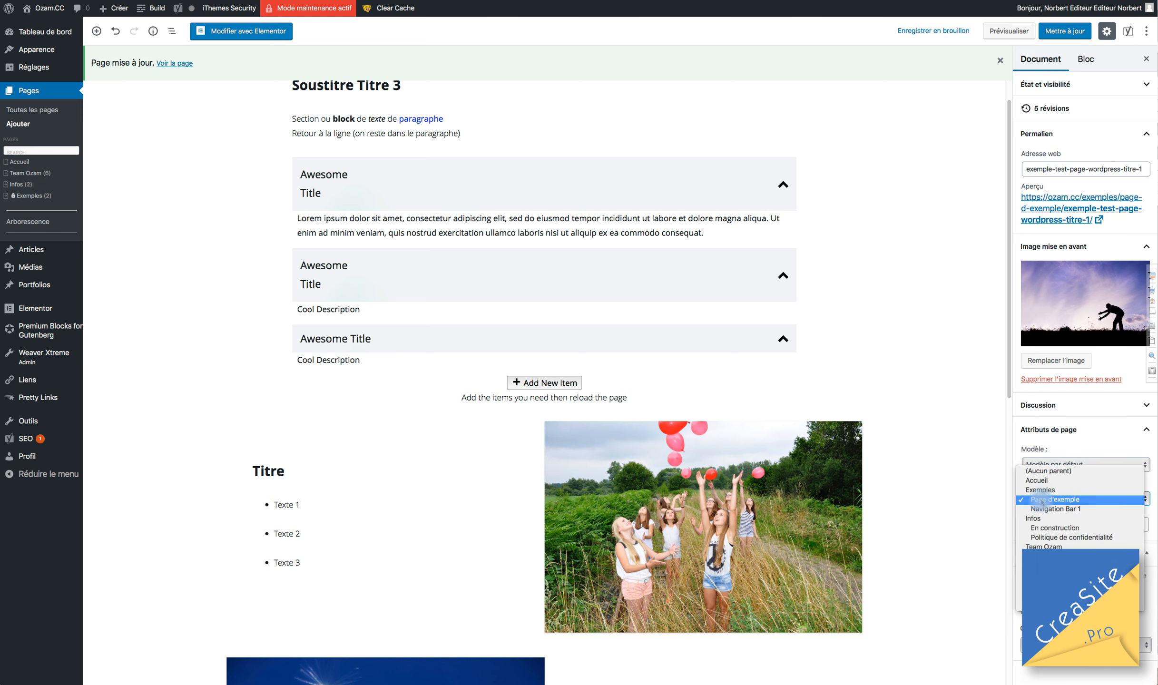
click(945, 423)
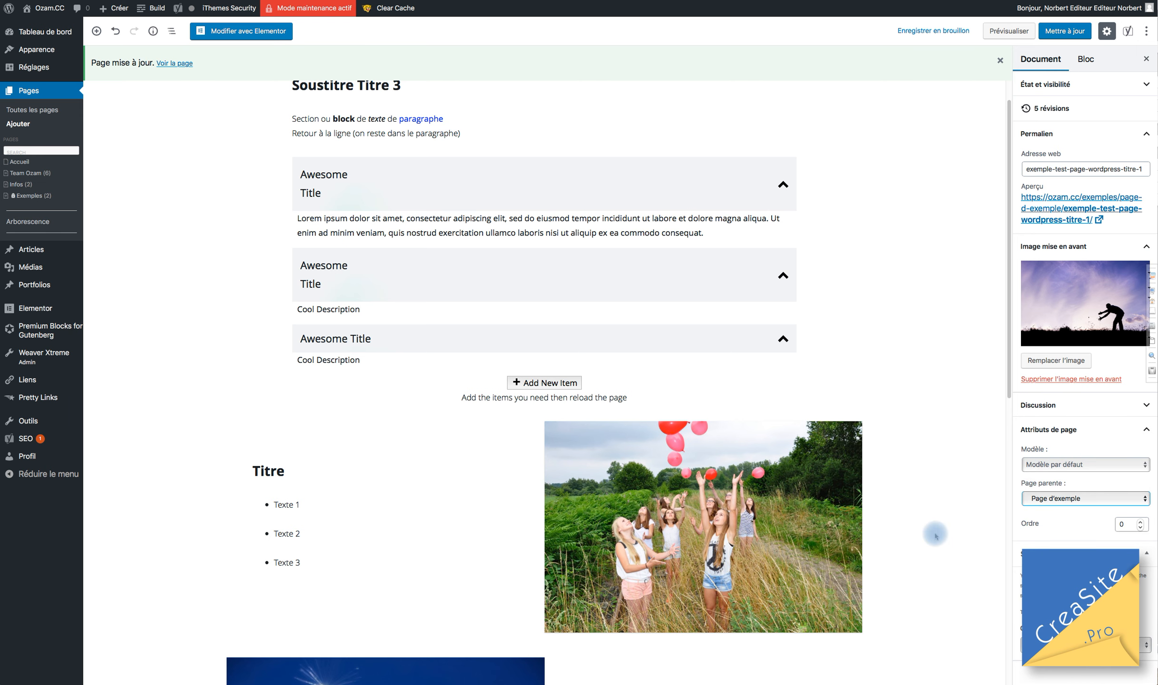
Check the StylePress style list and leave it unchanged.
scroll(940, 533, down, 5)
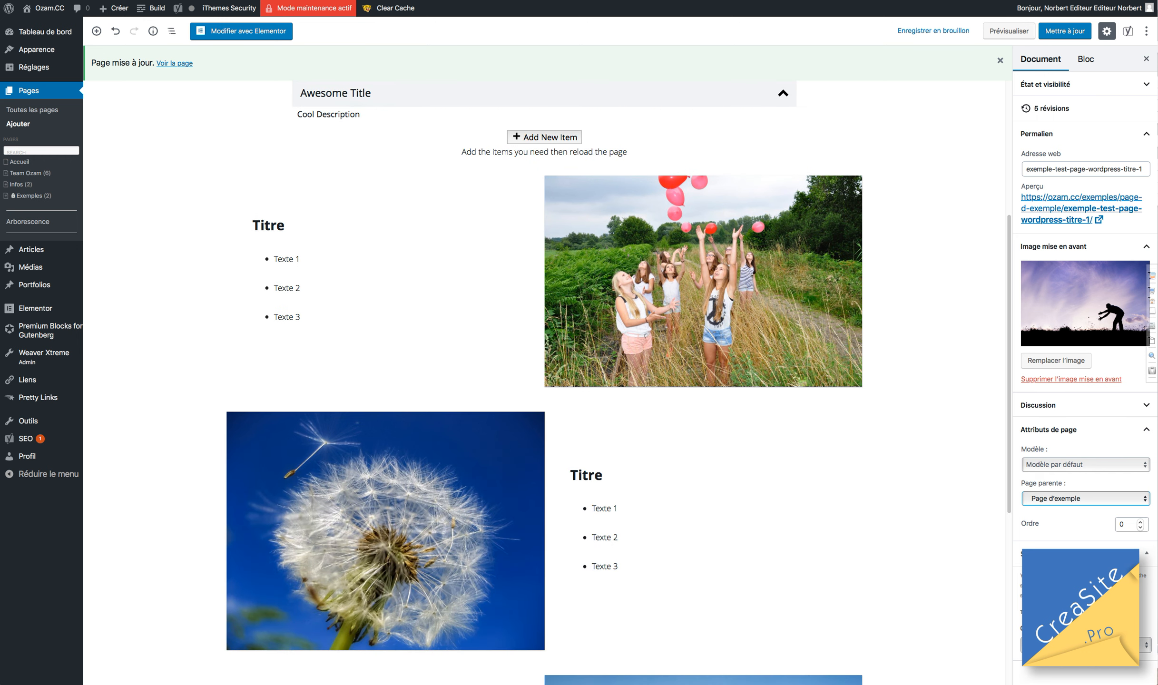
click(1085, 645)
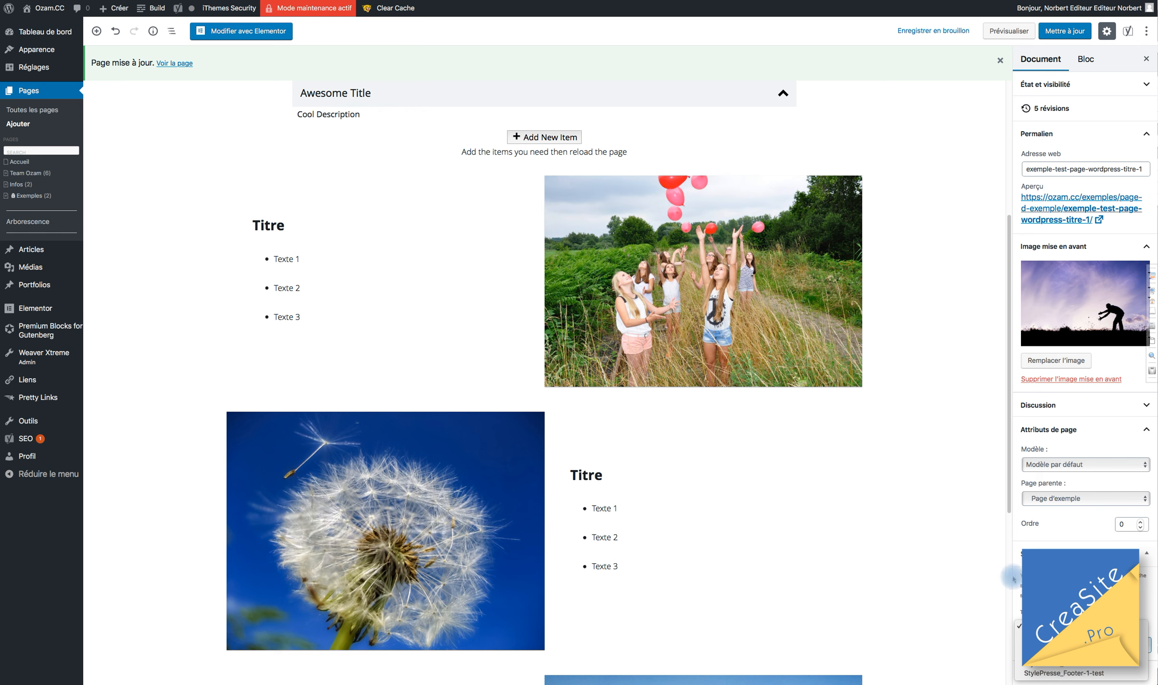
click(891, 579)
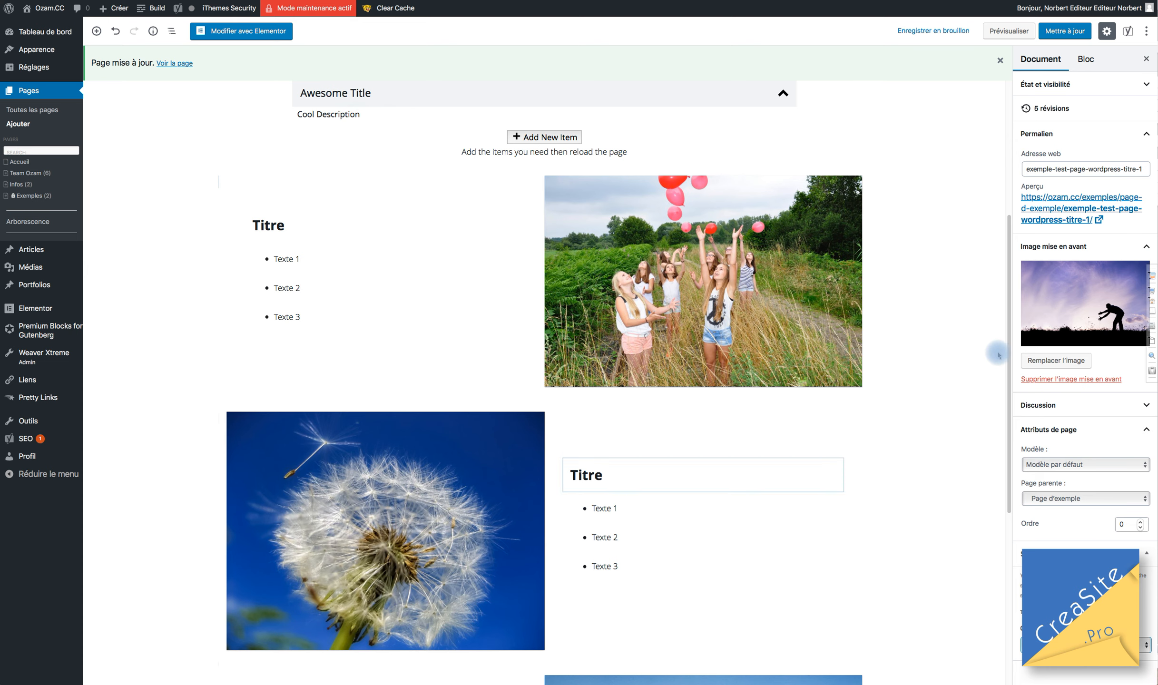
Update the page again and open the ⋮ More tools & options menu.
scroll(995, 352, down, 1)
scroll(544, 380, down, 3)
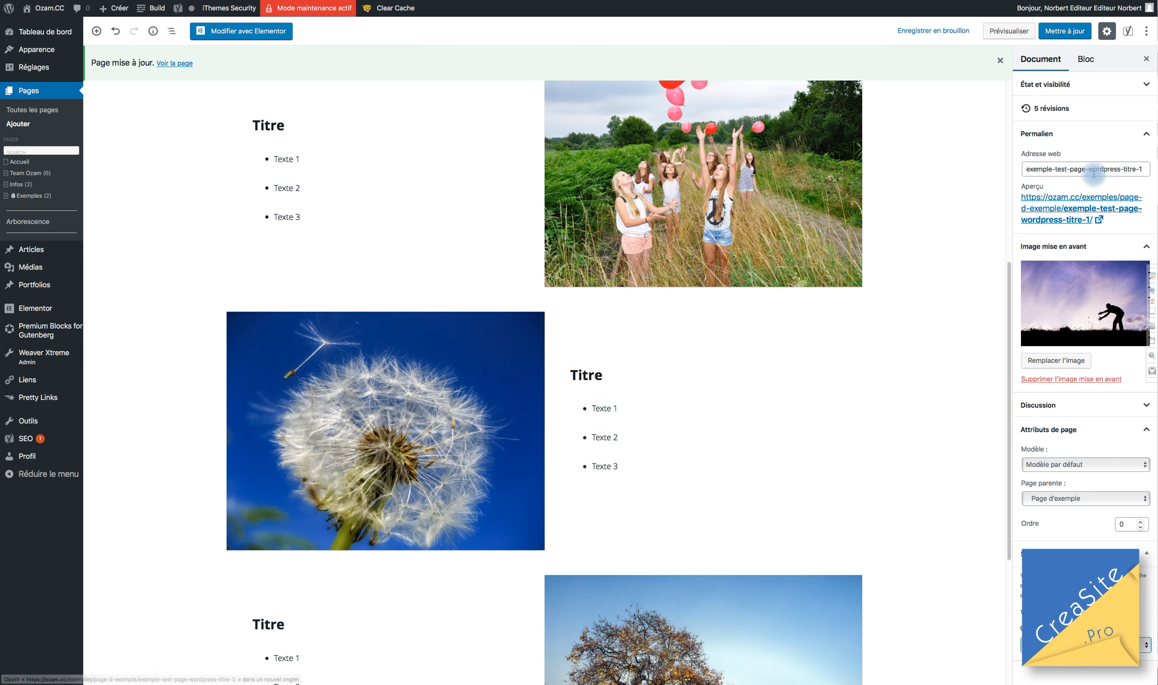
click(1064, 32)
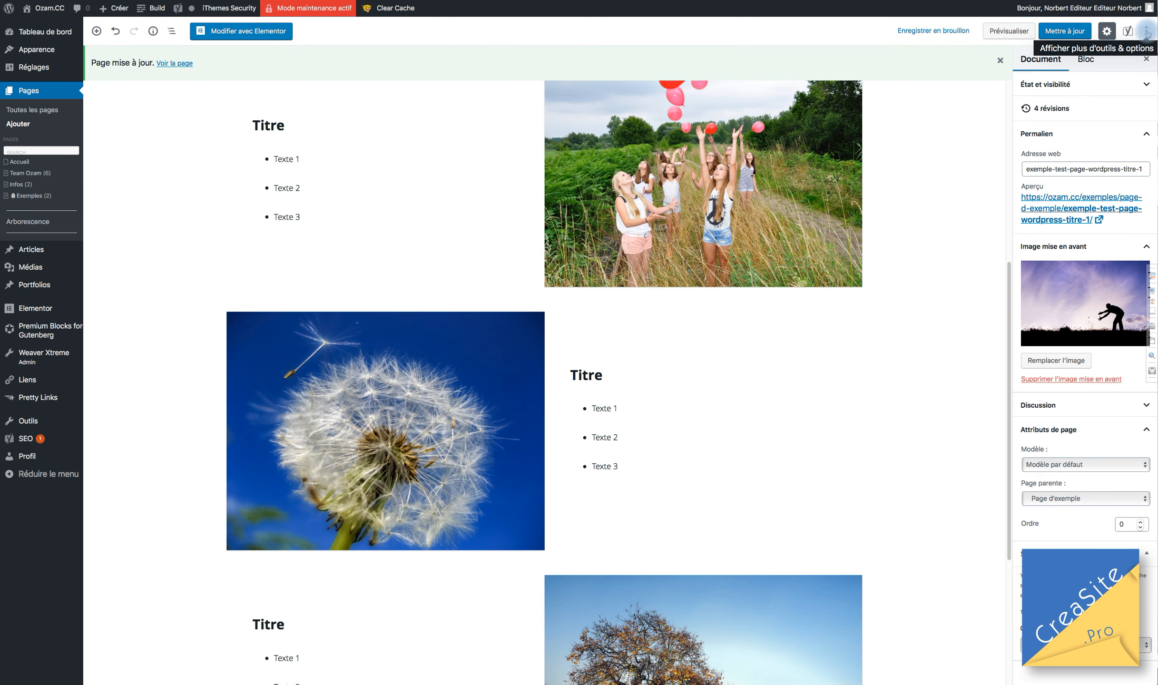
click(1147, 31)
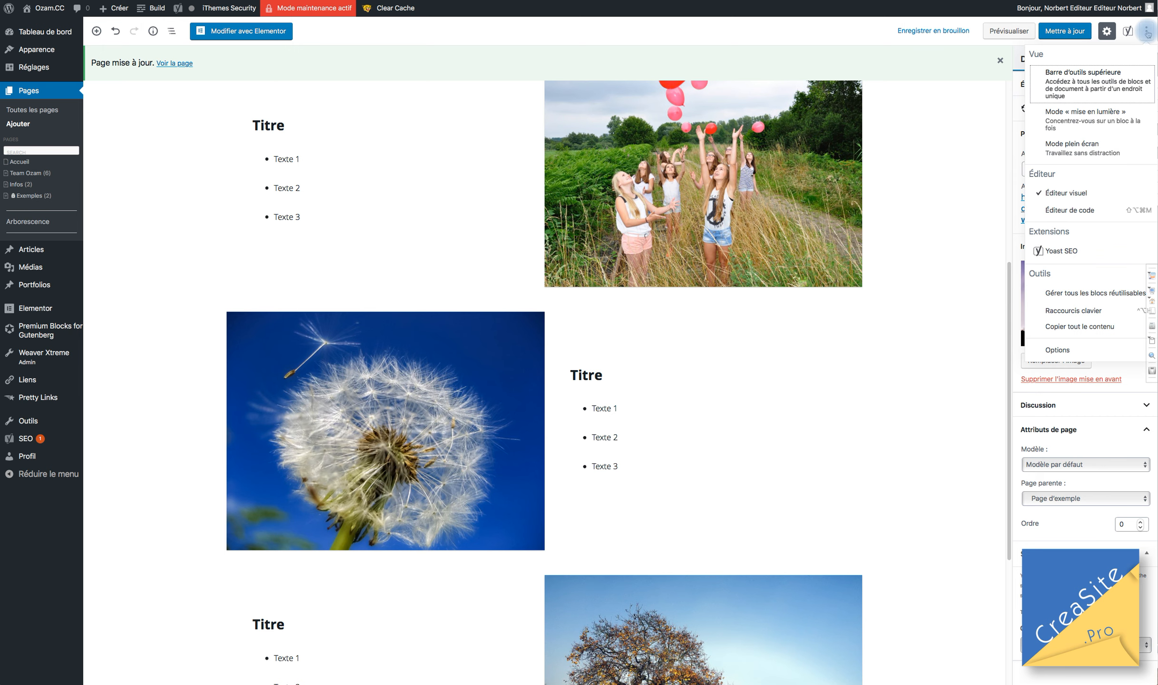
Select the dandelion block, heading and list, then turn off the top toolbar docking.
click(1057, 75)
click(689, 341)
drag(608, 411, 605, 283)
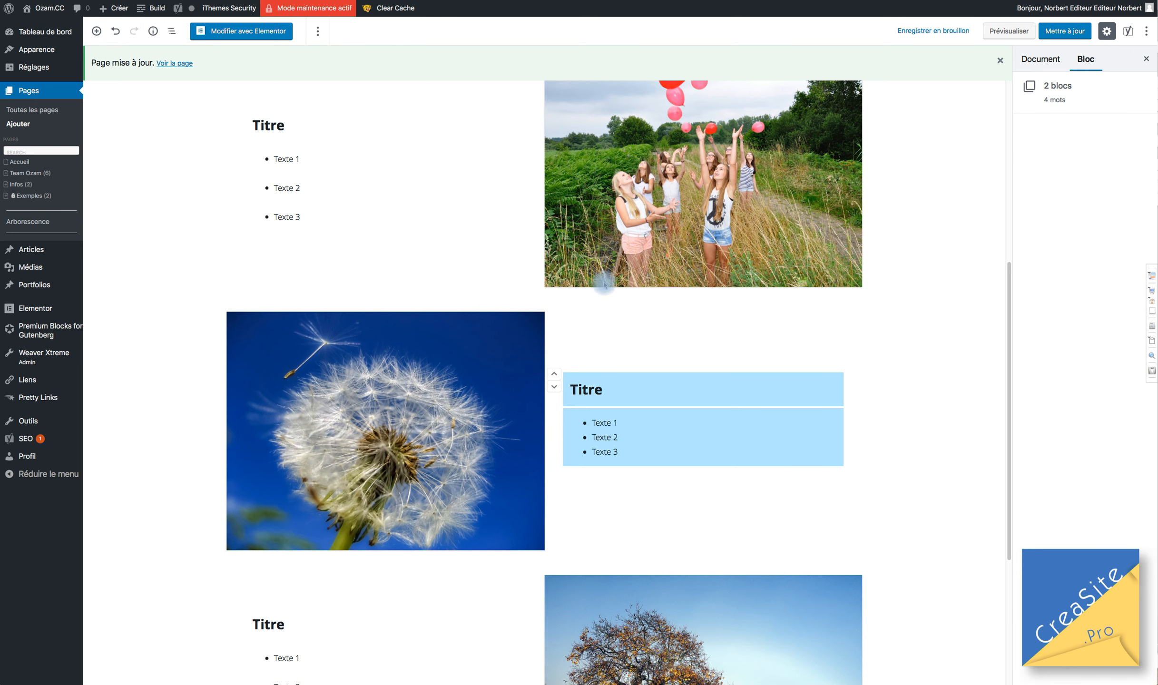
click(620, 461)
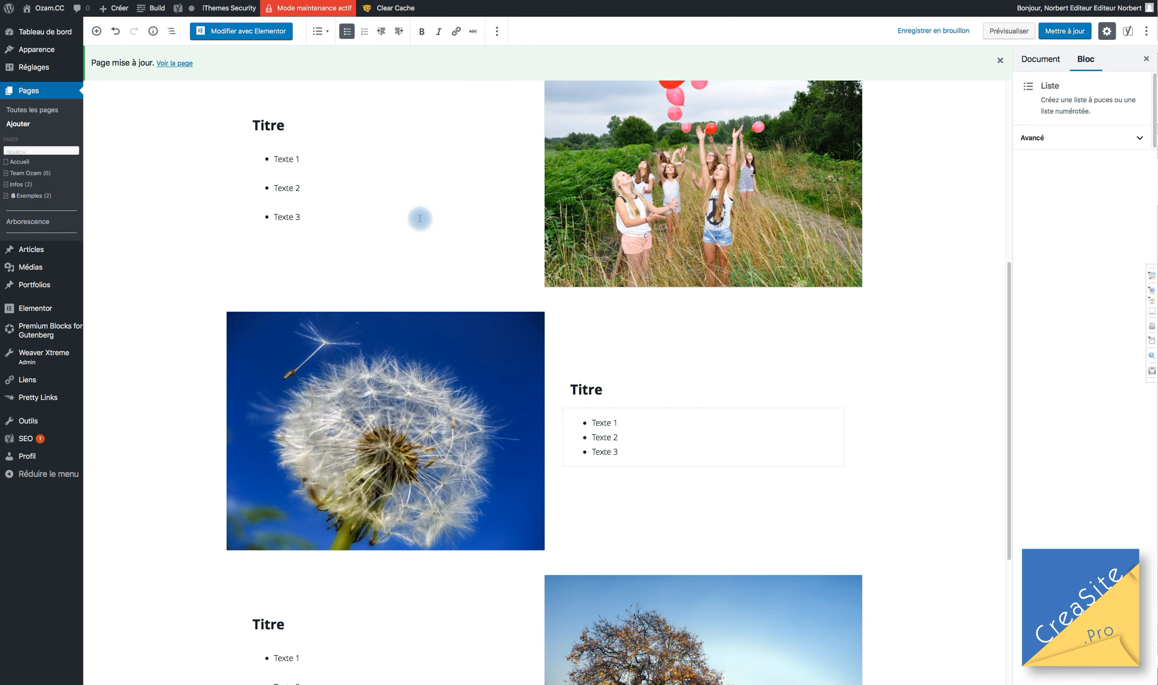
click(1146, 31)
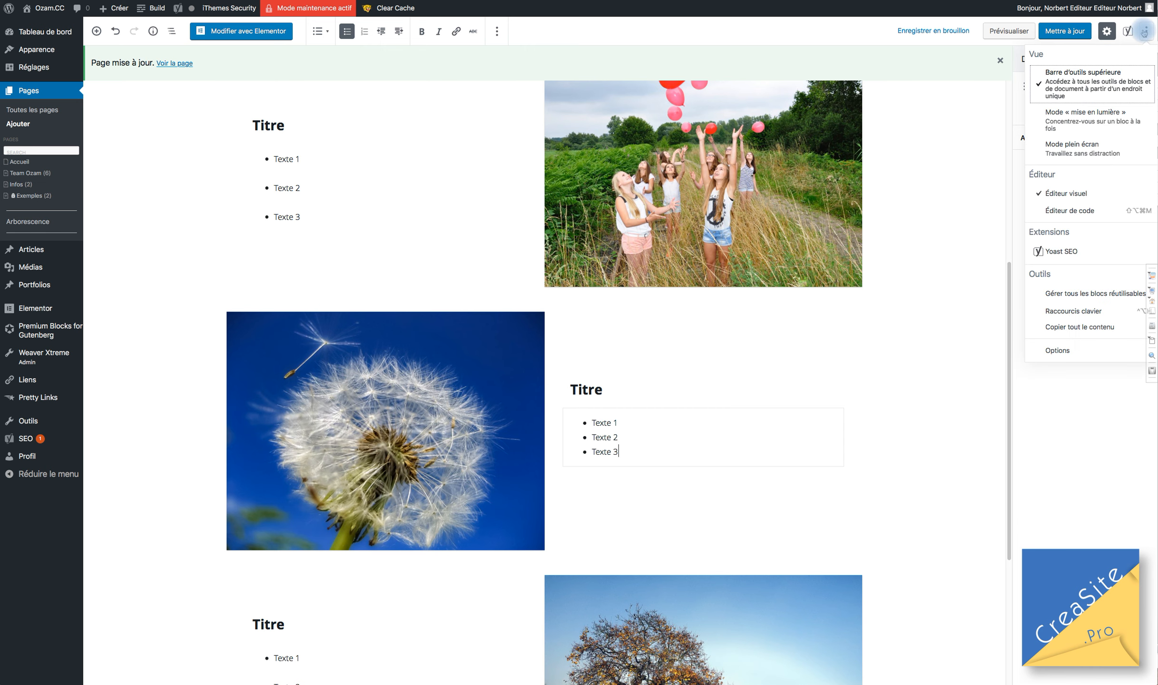
click(1039, 85)
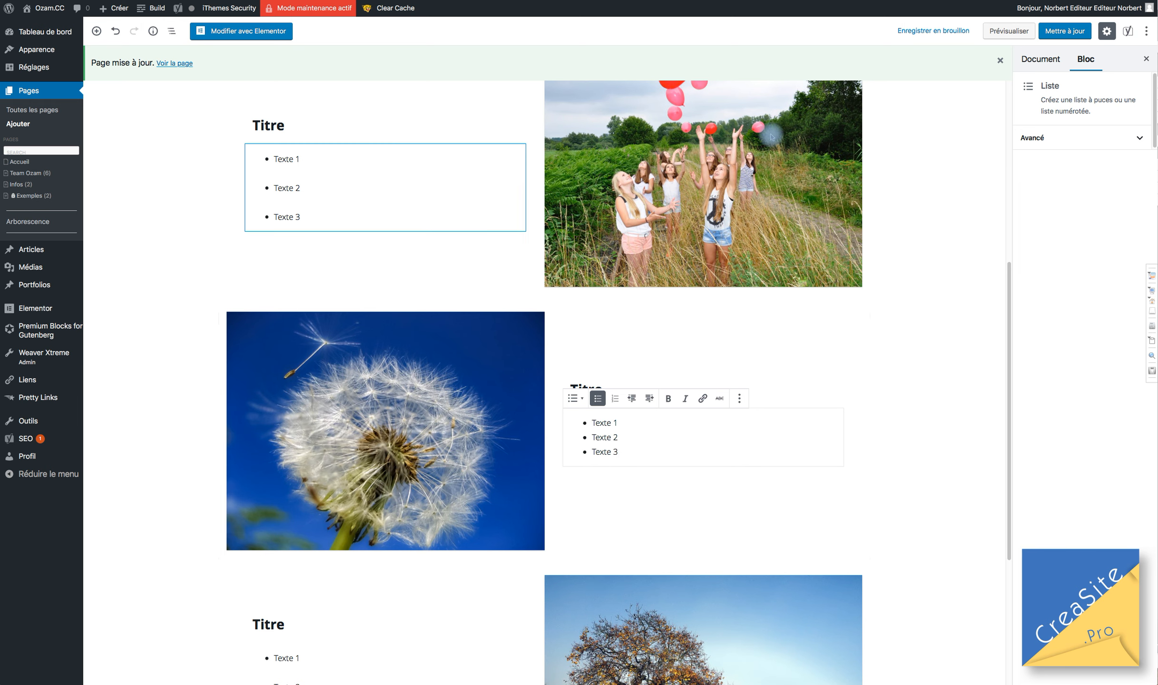
Try spotlight mode on the Texte list, balloon and tree blocks, then switch it off.
scroll(770, 135, down, 1)
click(1145, 31)
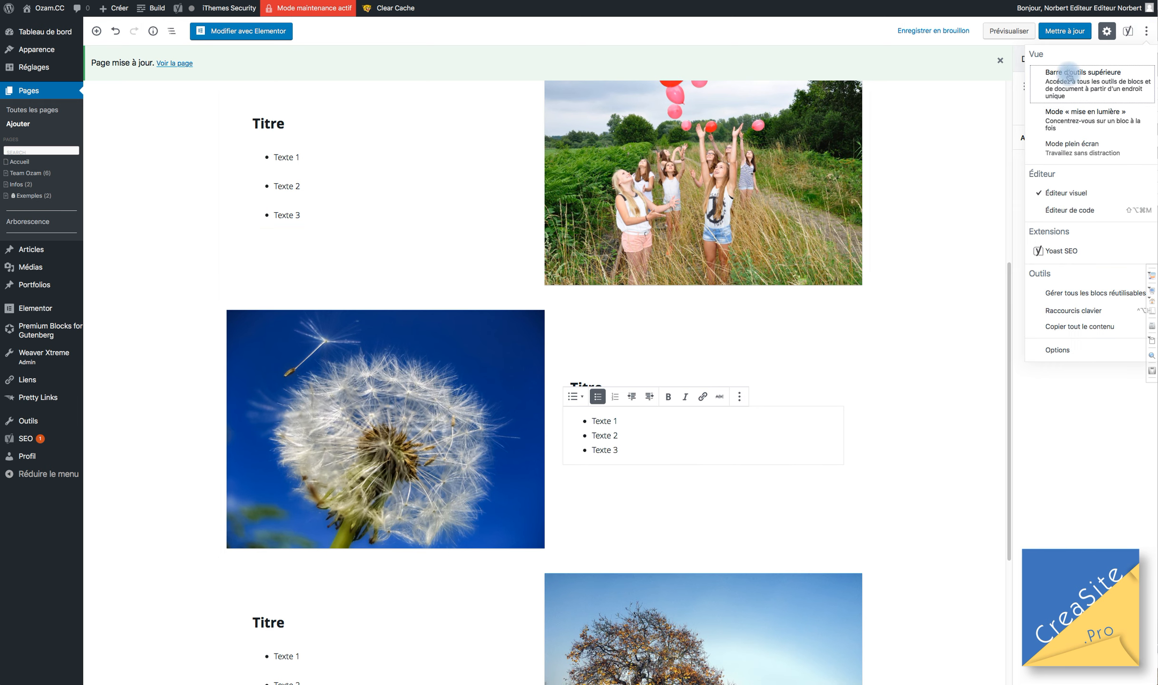
click(1059, 120)
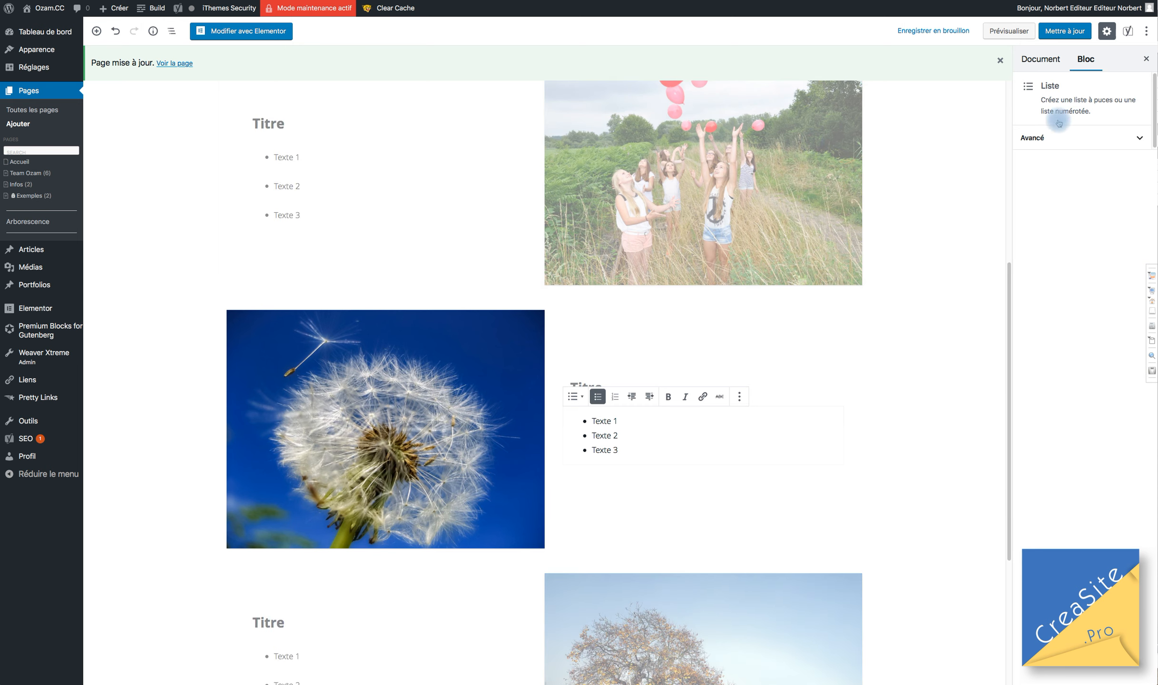
click(388, 183)
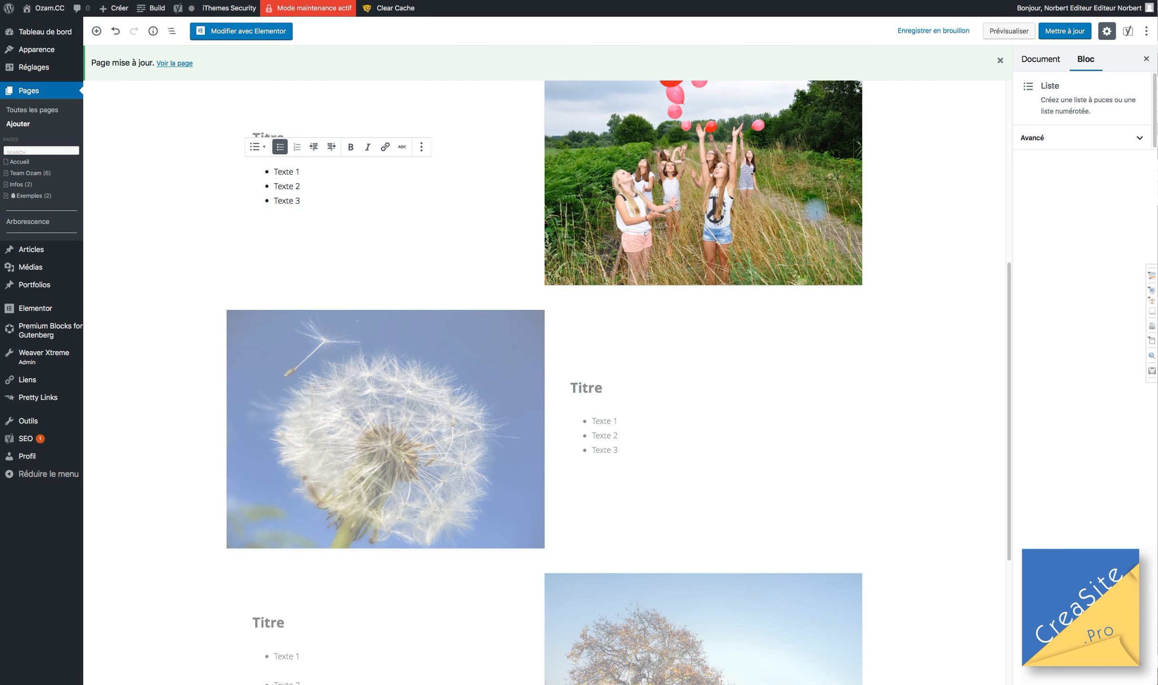
click(802, 174)
click(344, 636)
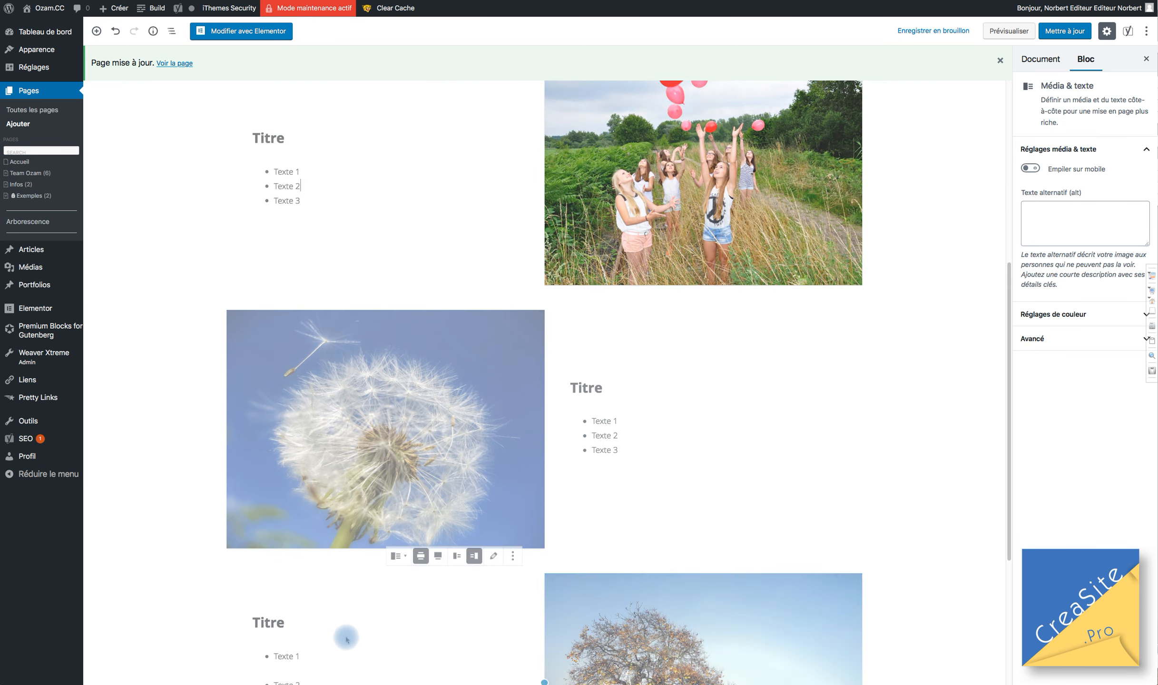
click(1146, 30)
click(1055, 148)
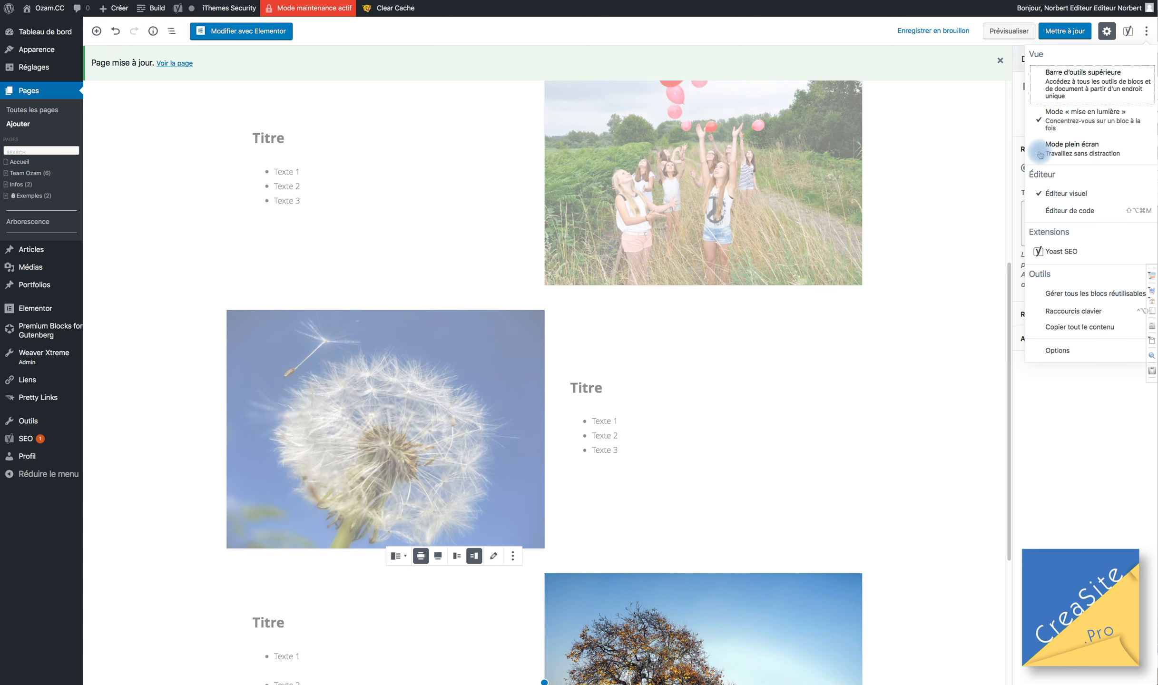
click(1044, 116)
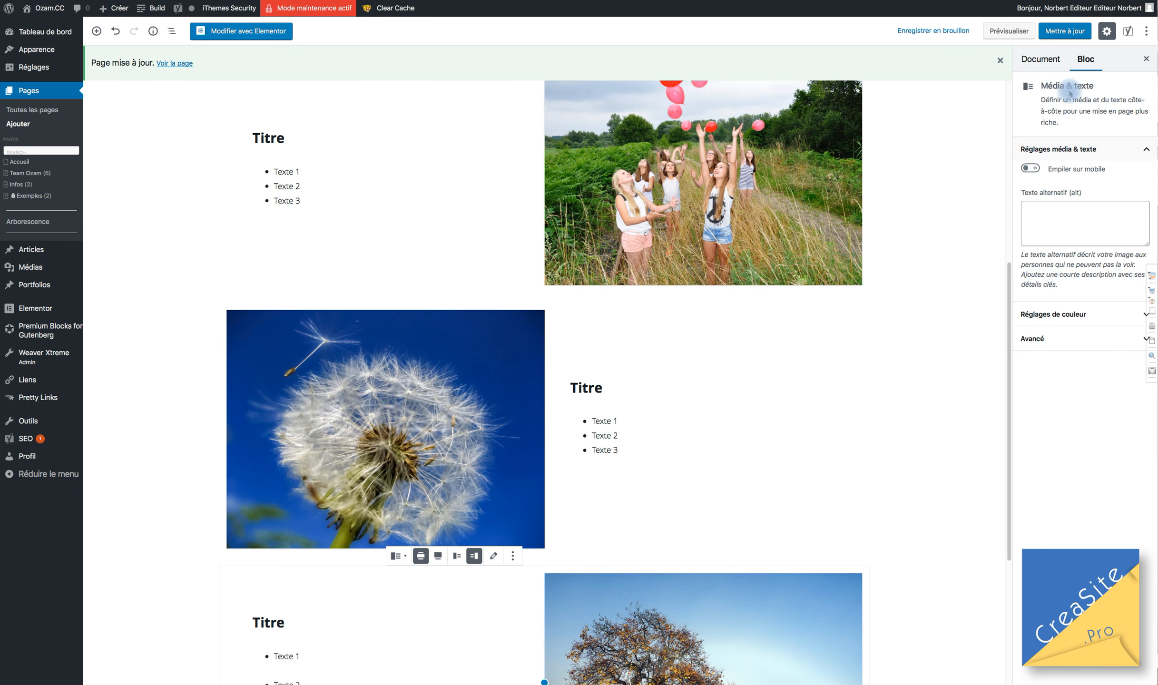
Switch the editor to full-screen mode, then back to the normal admin view.
click(1143, 31)
click(1061, 150)
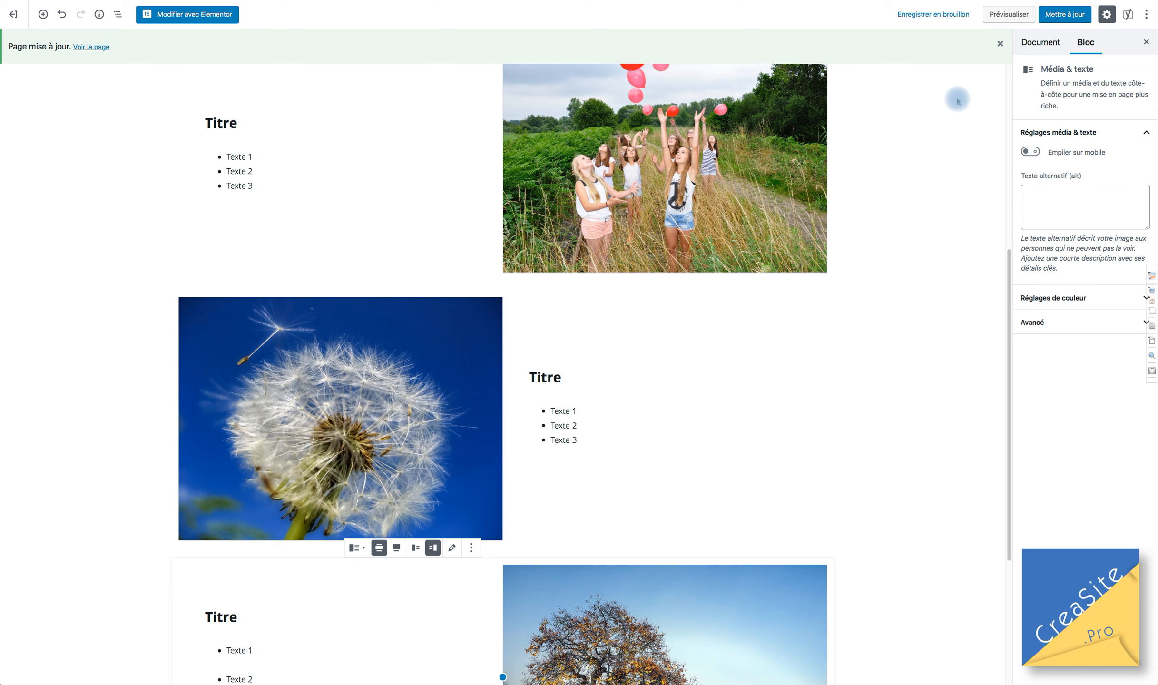
click(1146, 15)
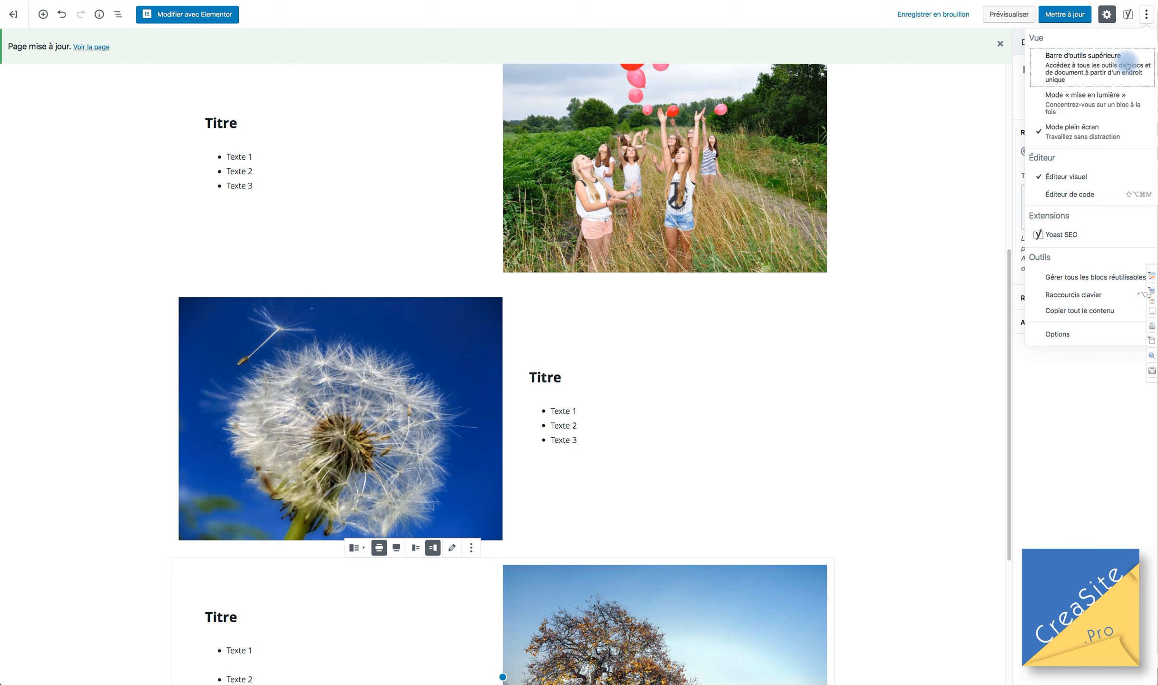
click(1055, 127)
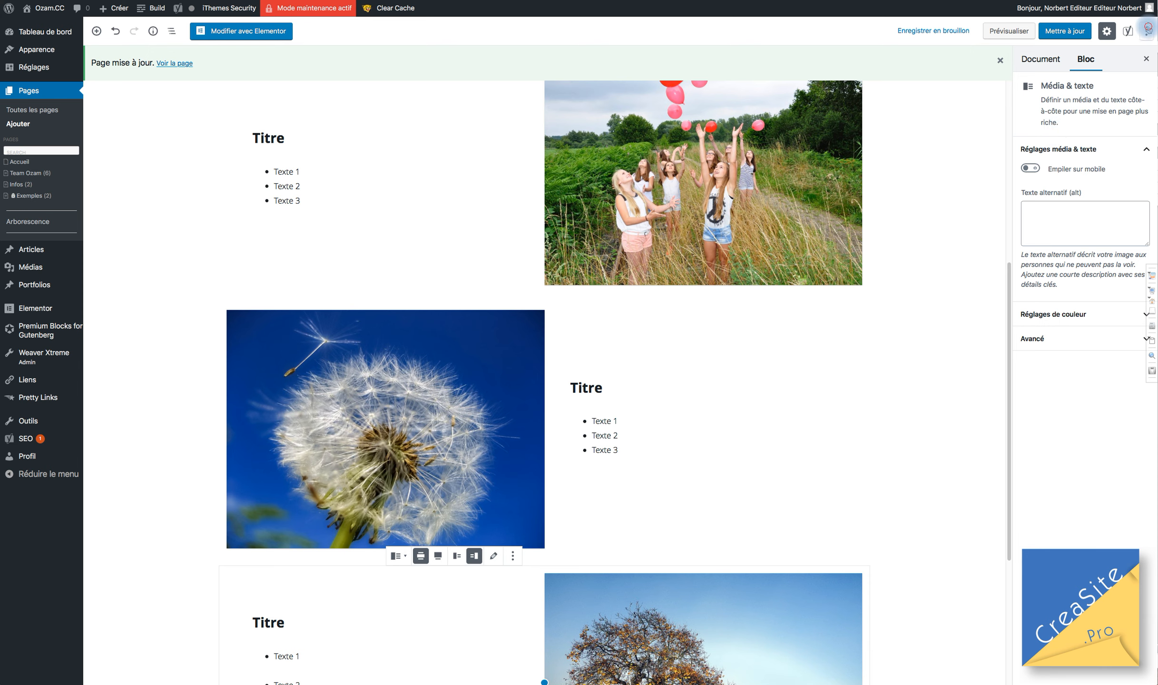
click(1148, 28)
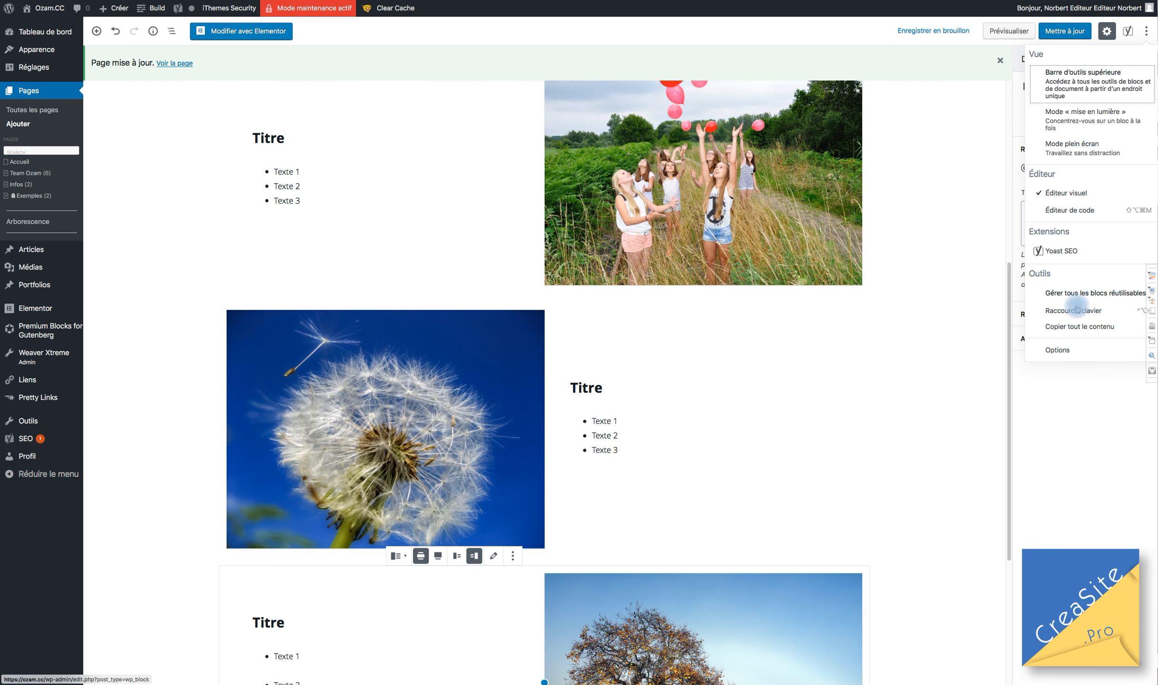
click(1072, 312)
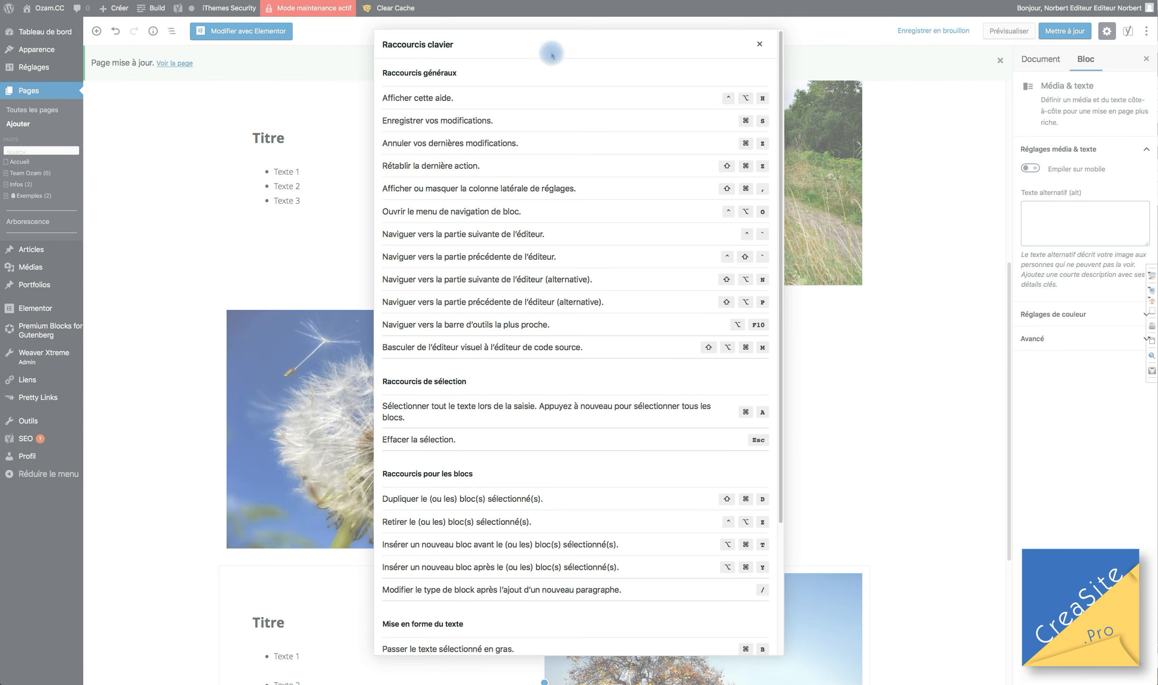
scroll(546, 536, down, 5)
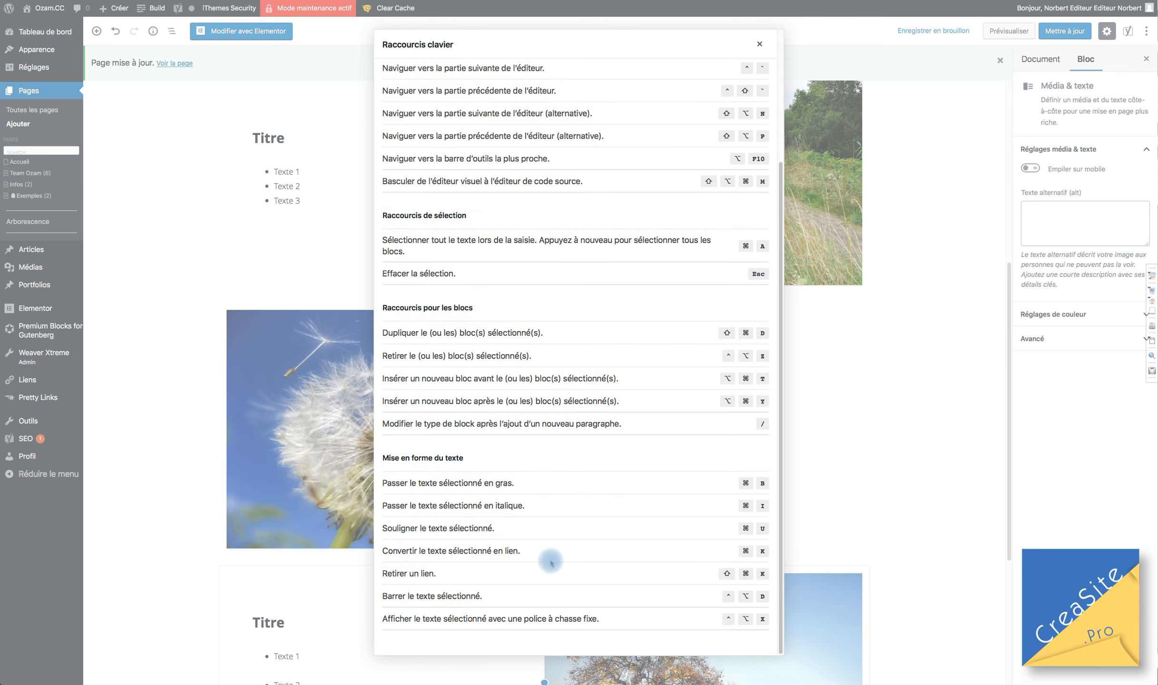
scroll(551, 563, up, 5)
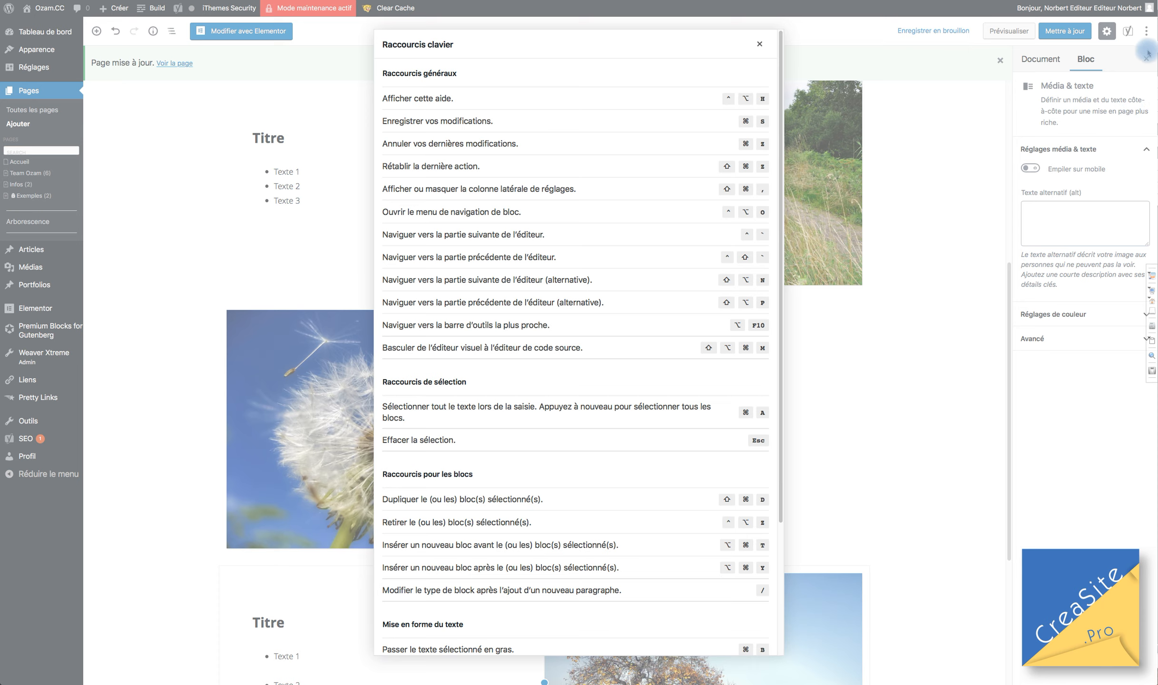
click(1147, 33)
click(1147, 31)
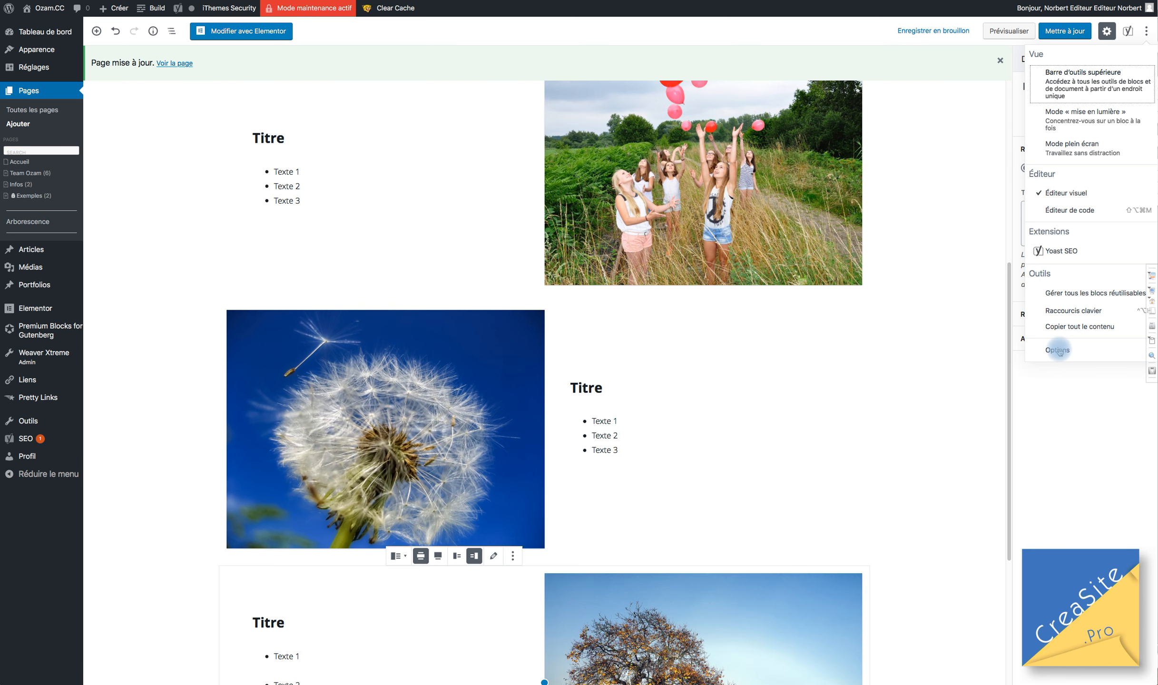
Hide the Weaver Xtreme 4 Options, StylePress and Discussion panels in the editor Options.
click(1058, 351)
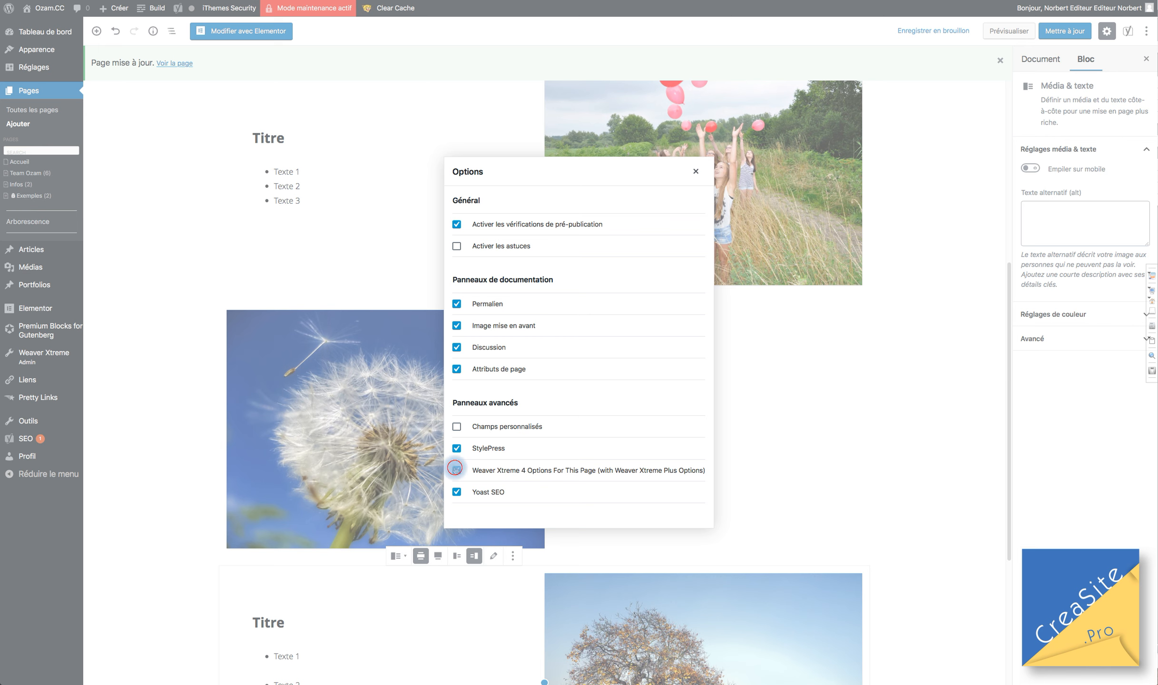
click(454, 469)
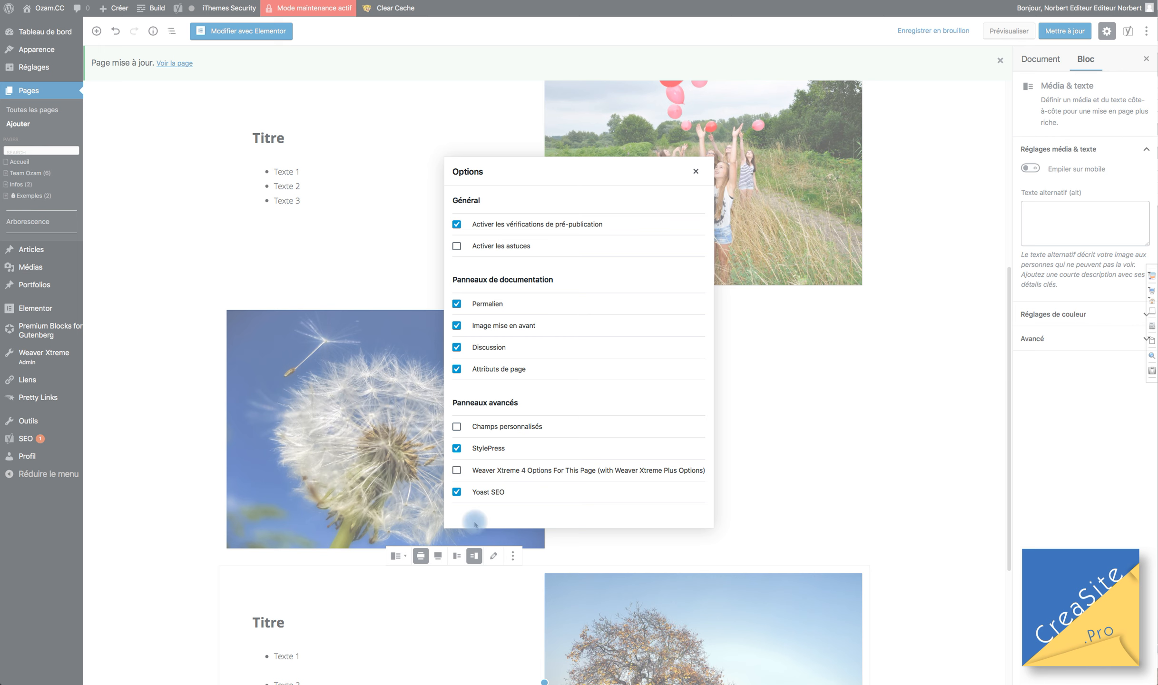
click(457, 449)
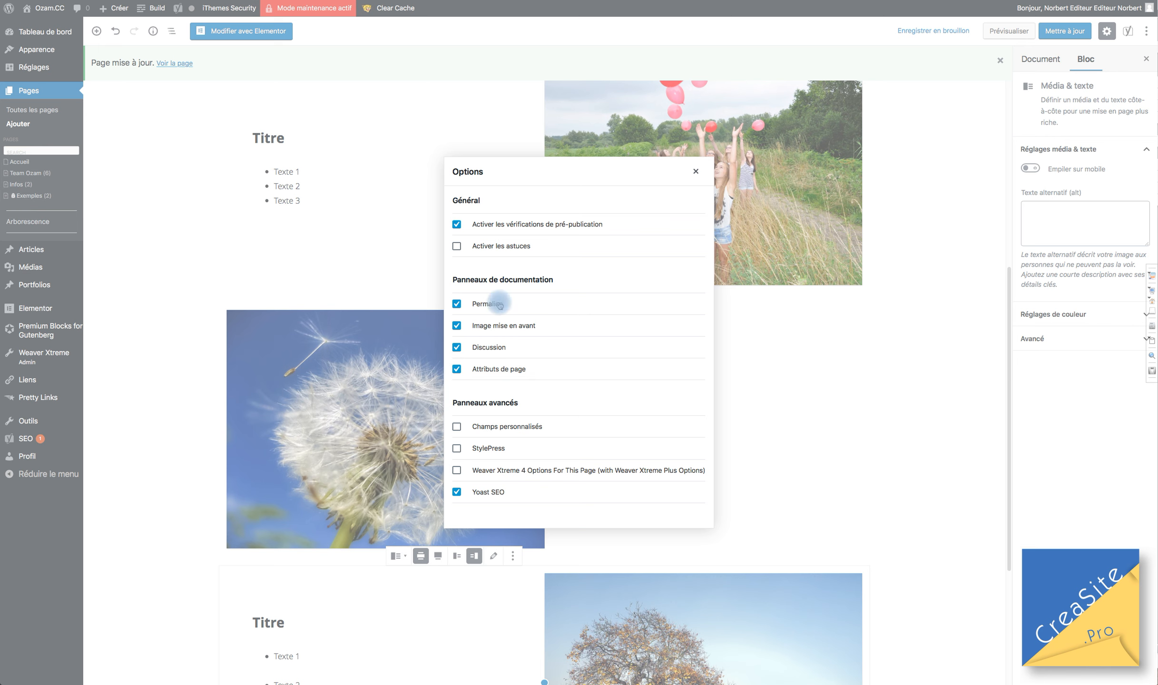
click(457, 348)
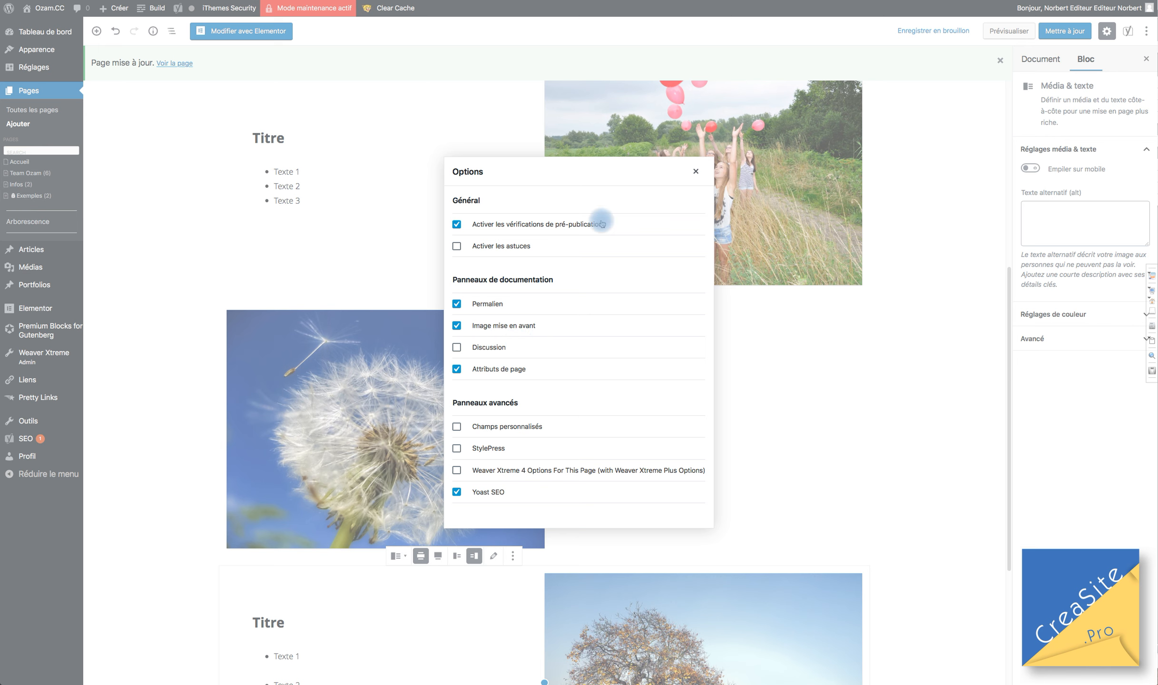
click(690, 173)
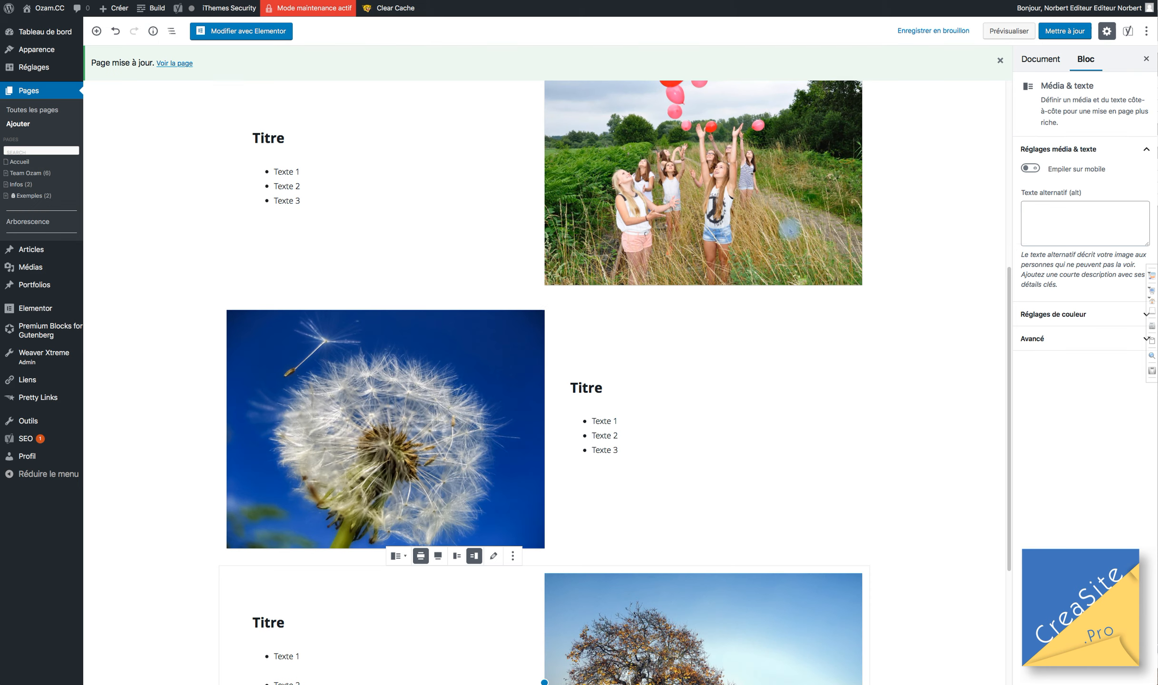
Collapse the Image mise en avant and Attributs de page sections in the Document sidebar.
click(1042, 59)
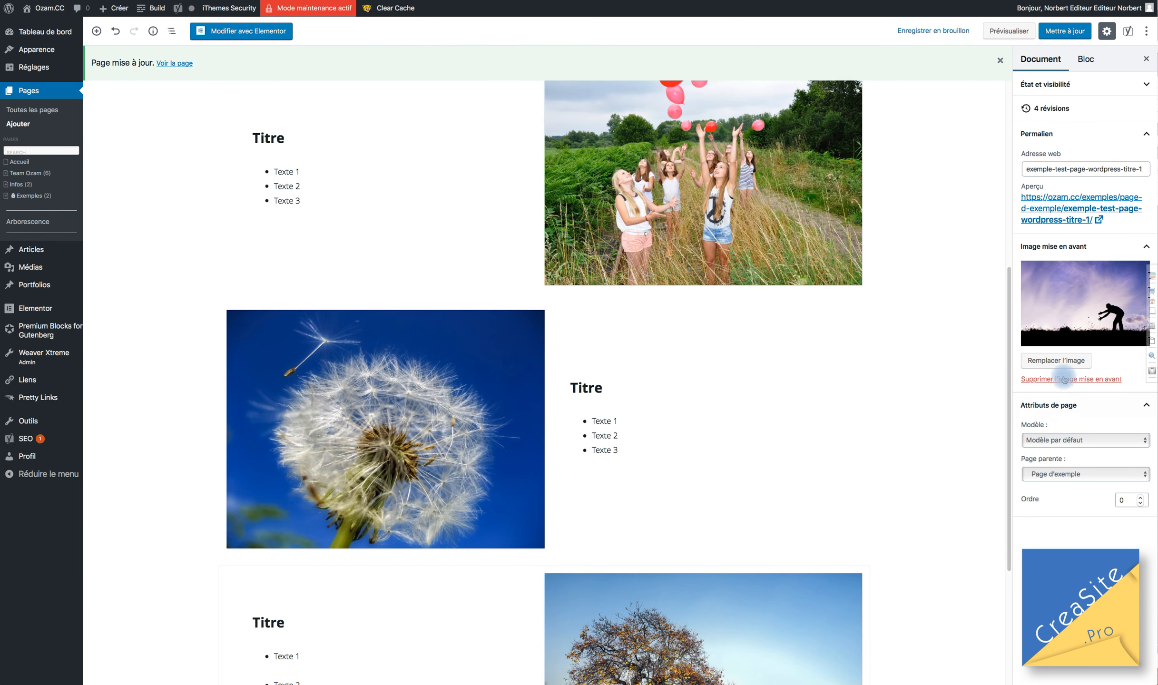
click(1118, 245)
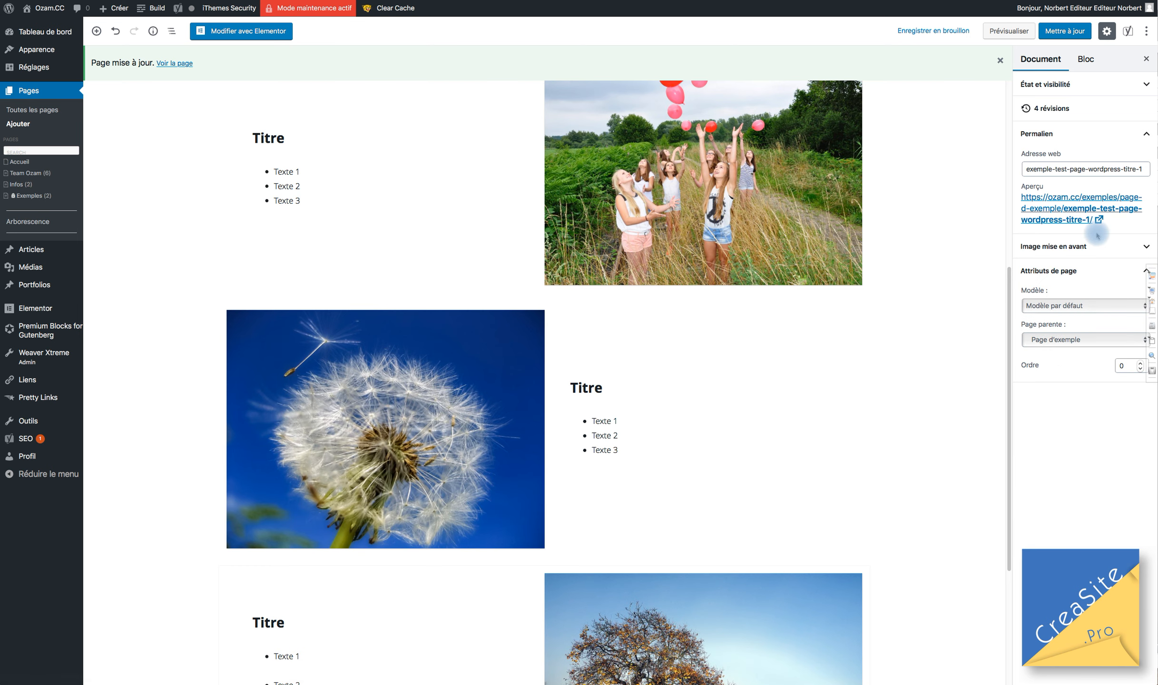
click(1073, 270)
click(1060, 90)
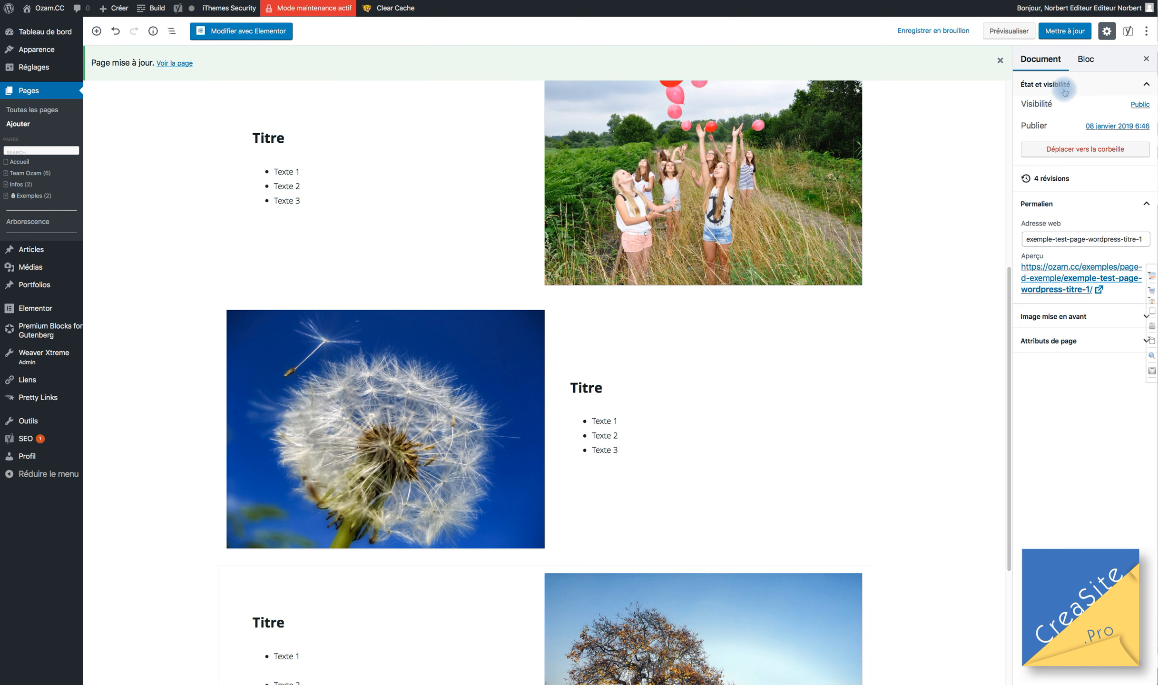
click(1059, 86)
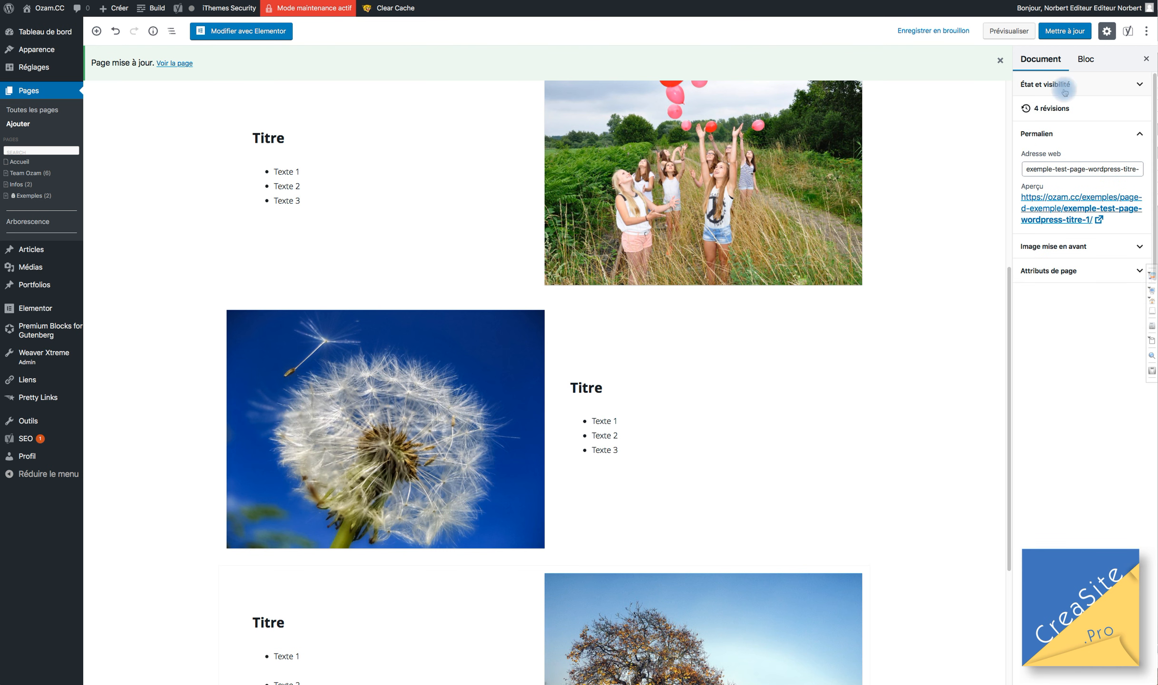
Reopen the editor Options to confirm Permalien, featured image, page attributes and Yoast SEO remain enabled.
click(1147, 32)
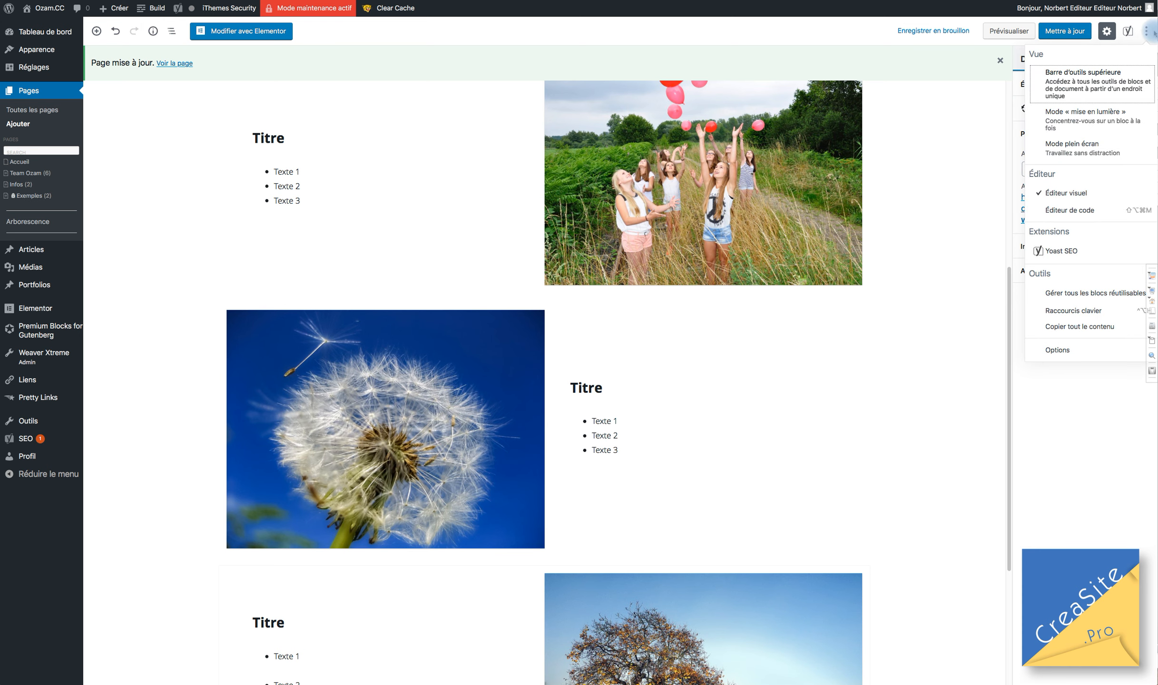
click(1146, 31)
click(1146, 31)
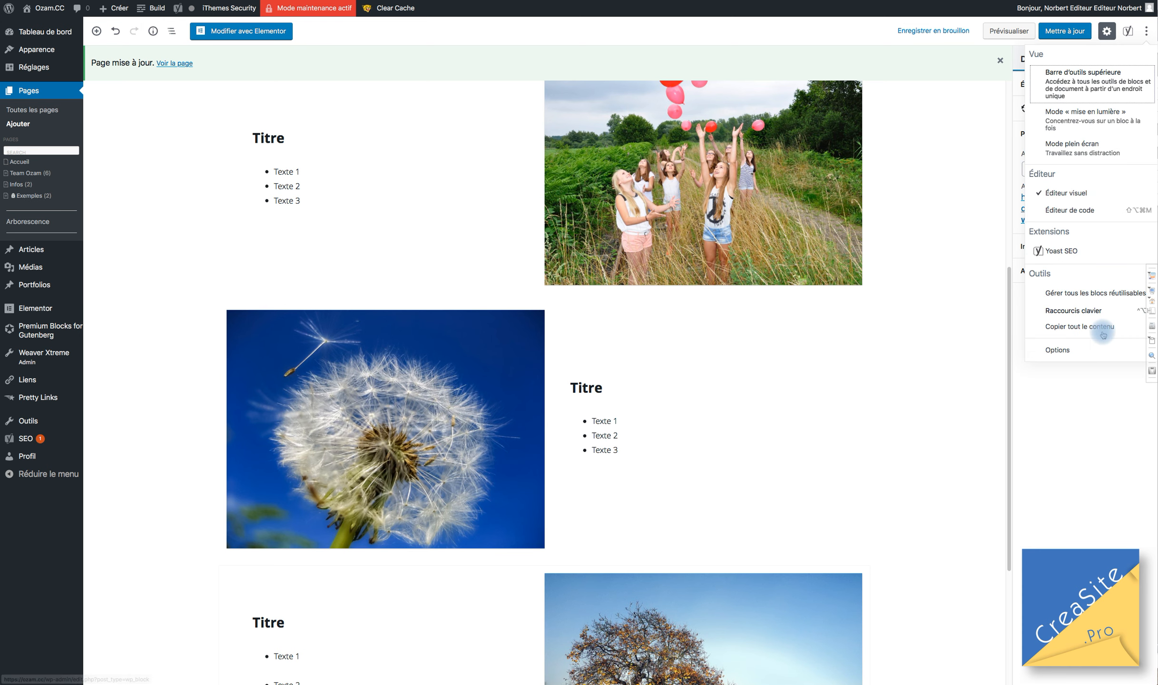
click(1066, 350)
click(695, 174)
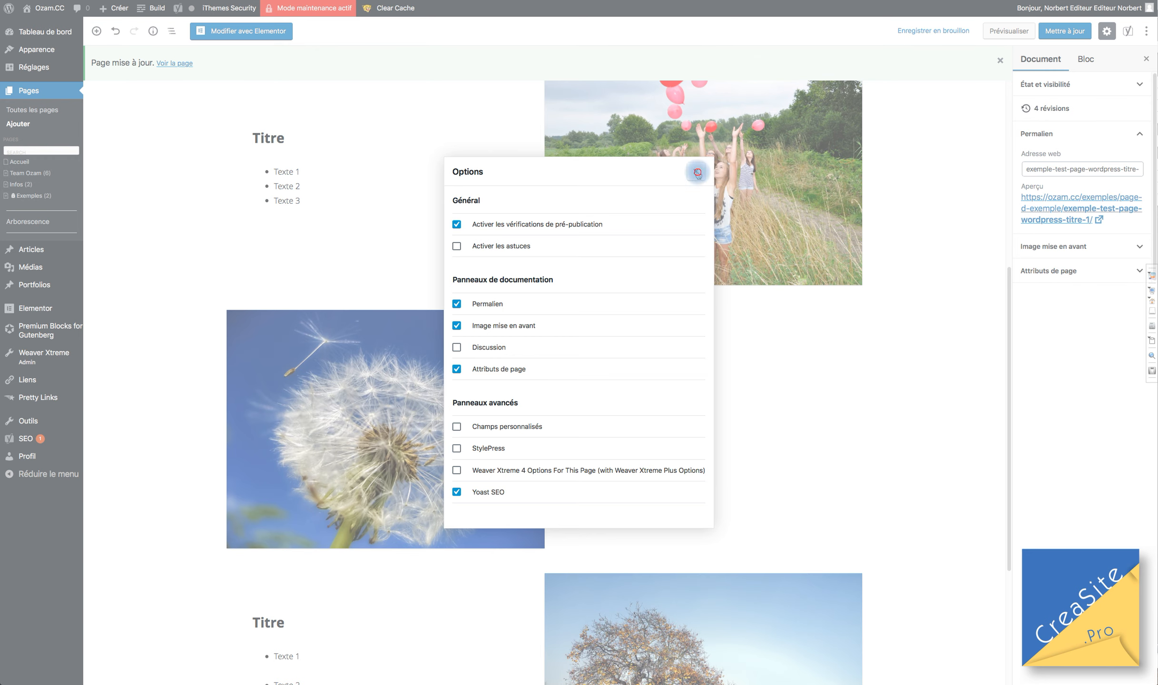